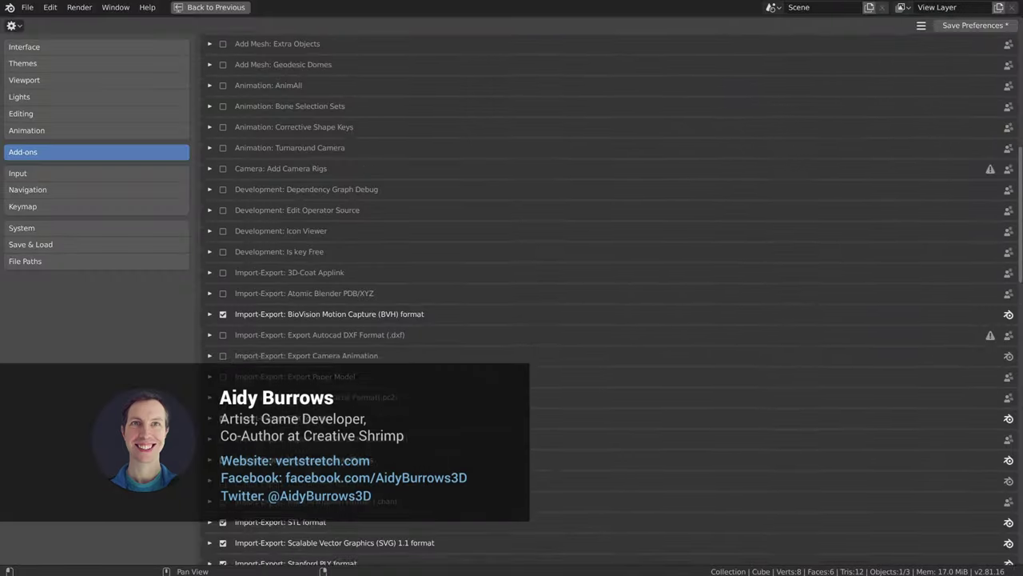
Step: Look through the Preferences sections, including Add-ons, Themes, Viewport, Editing, Animation, Input, Keymap and System
{"action": "scroll", "coordinate": [612, 298], "scroll_direction": "down", "scroll_amount": 5}
{"action": "scroll", "coordinate": [611, 299], "scroll_direction": "down", "scroll_amount": 5}
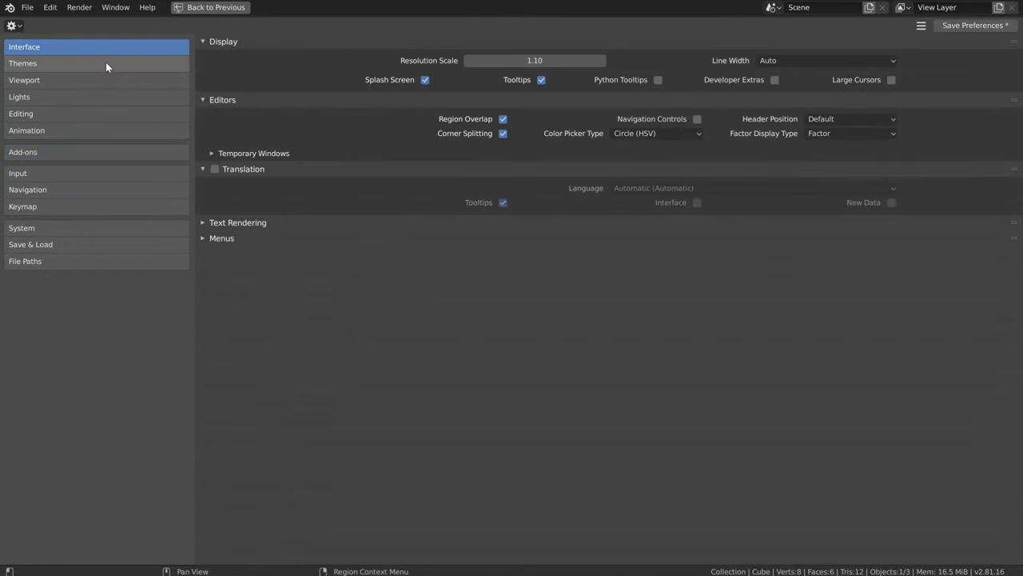
{"action": "left_click", "coordinate": [106, 63]}
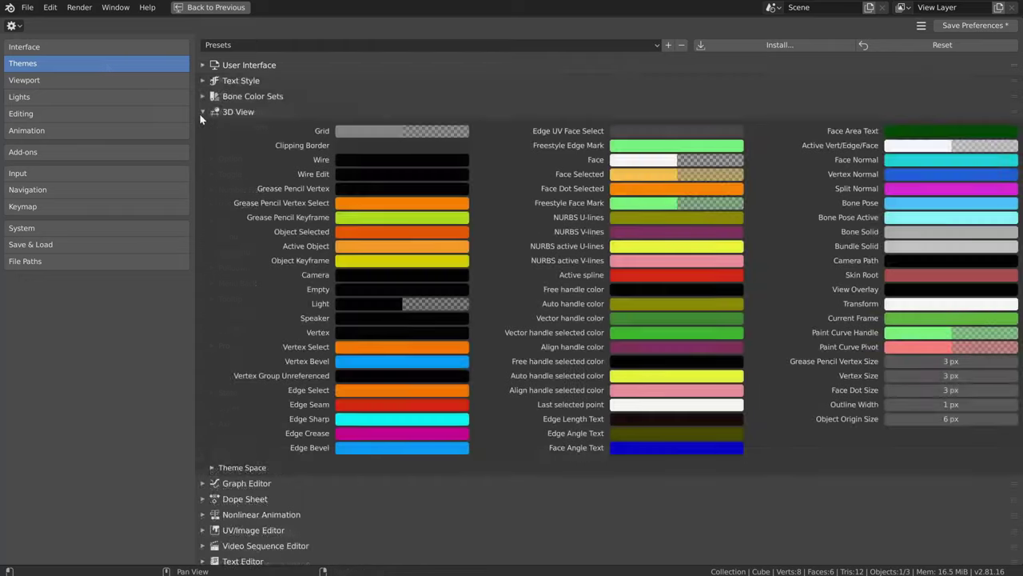
{"action": "left_click", "coordinate": [91, 82]}
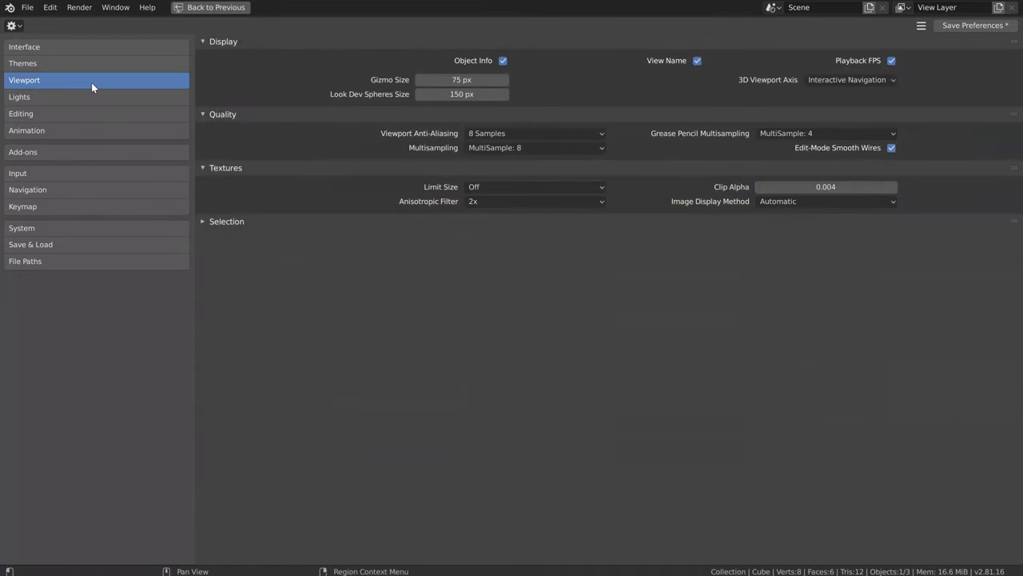
{"action": "left_click", "coordinate": [89, 114]}
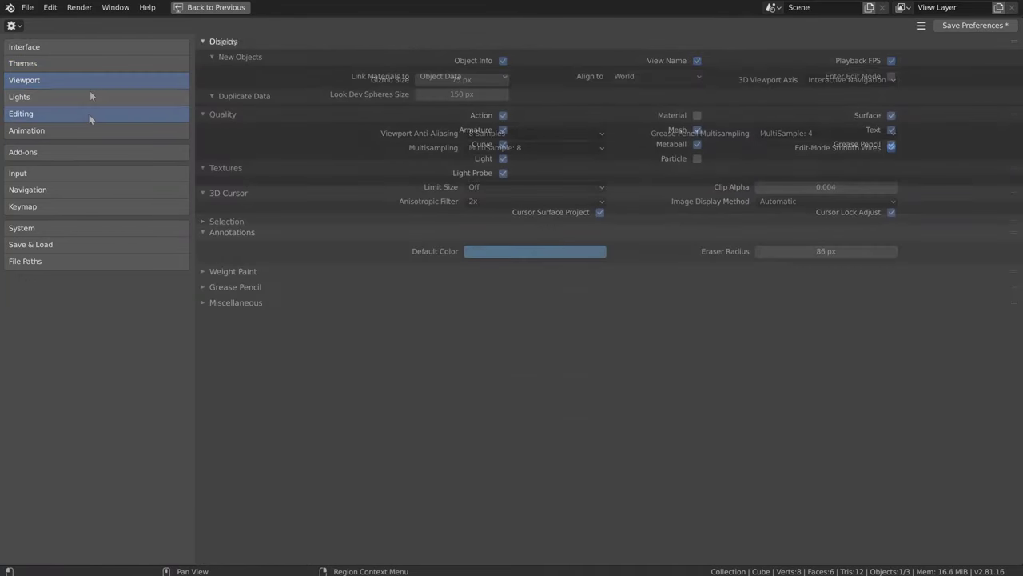
{"action": "left_click", "coordinate": [88, 133]}
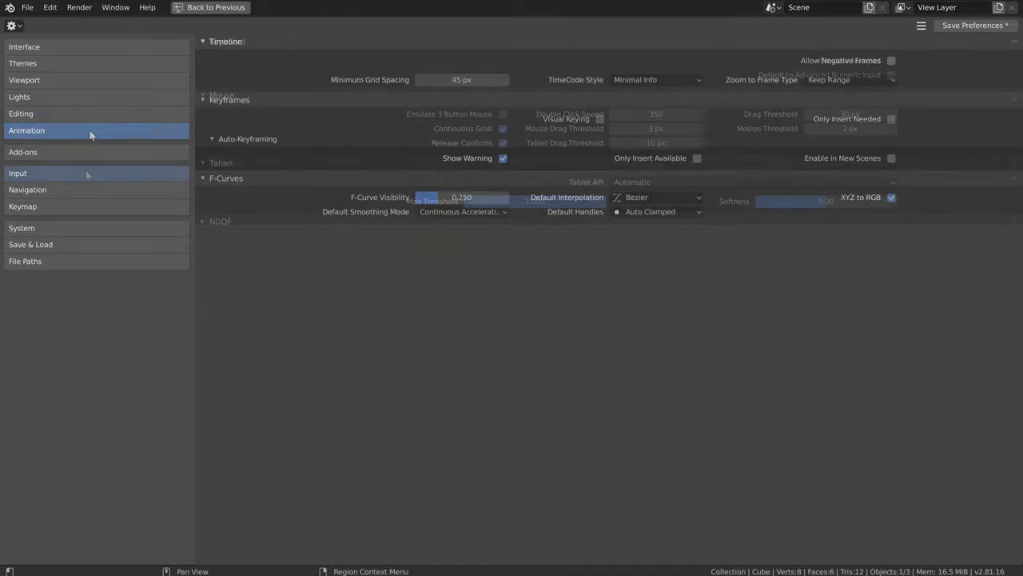
{"action": "left_click", "coordinate": [87, 169]}
{"action": "left_click", "coordinate": [84, 207]}
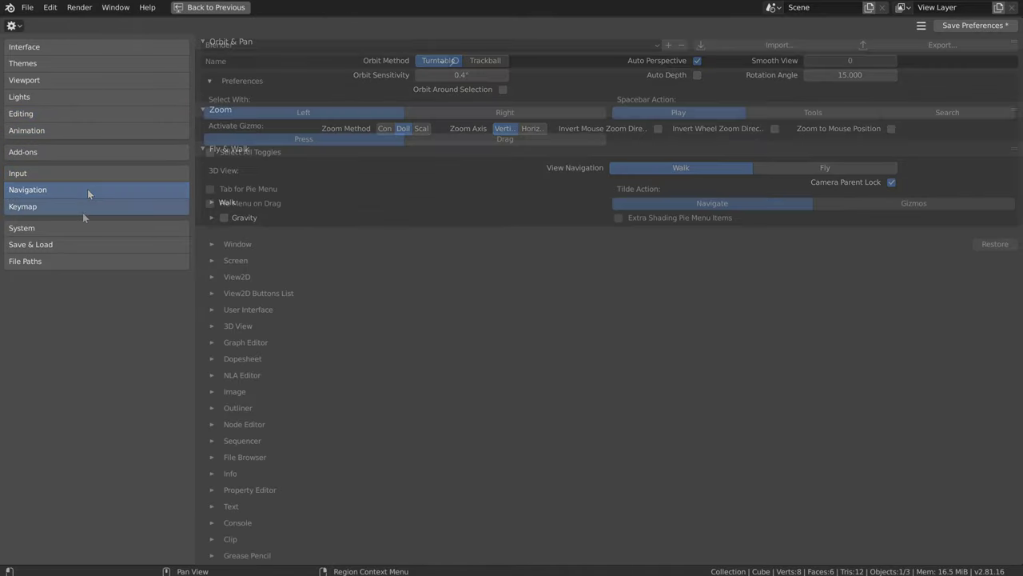
{"action": "left_click", "coordinate": [80, 227]}
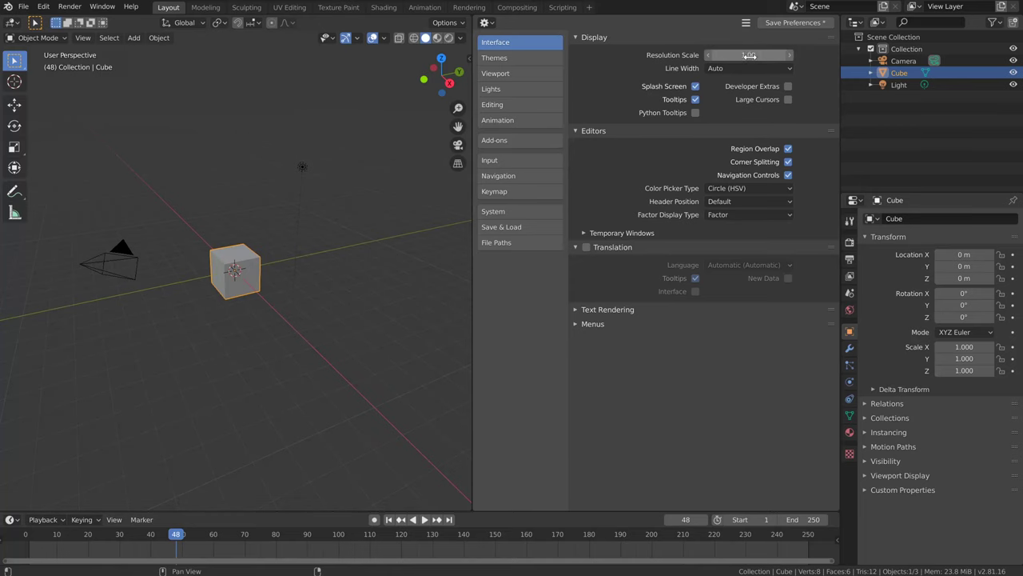
Step: Set the interface resolution scale to 1.1 and the viewport multisampling to MultiSample: 8 in the preferences
{"action": "left_click", "coordinate": [749, 55]}
{"action": "type", "text": "1.1"}
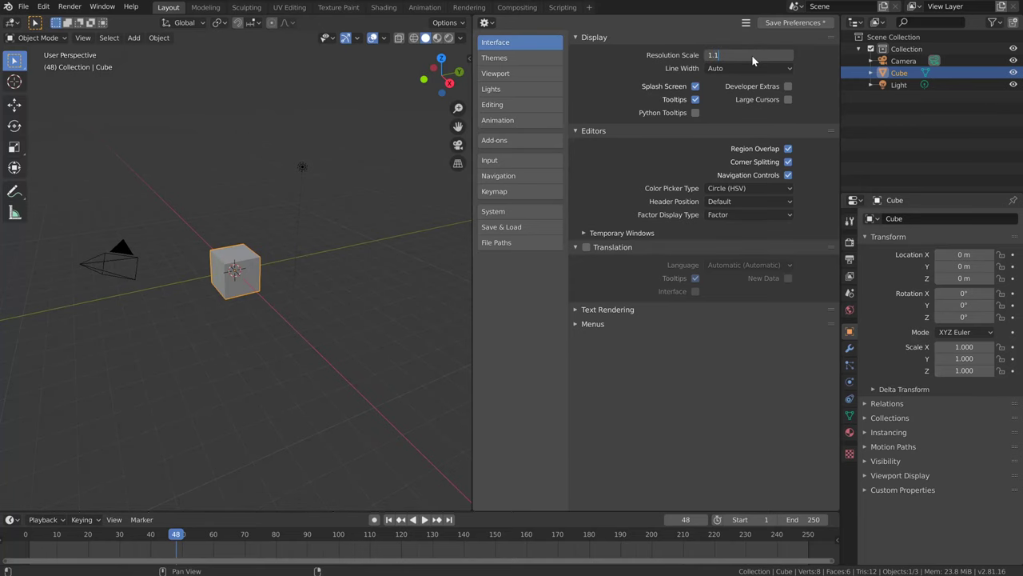
{"action": "key", "text": "Return"}
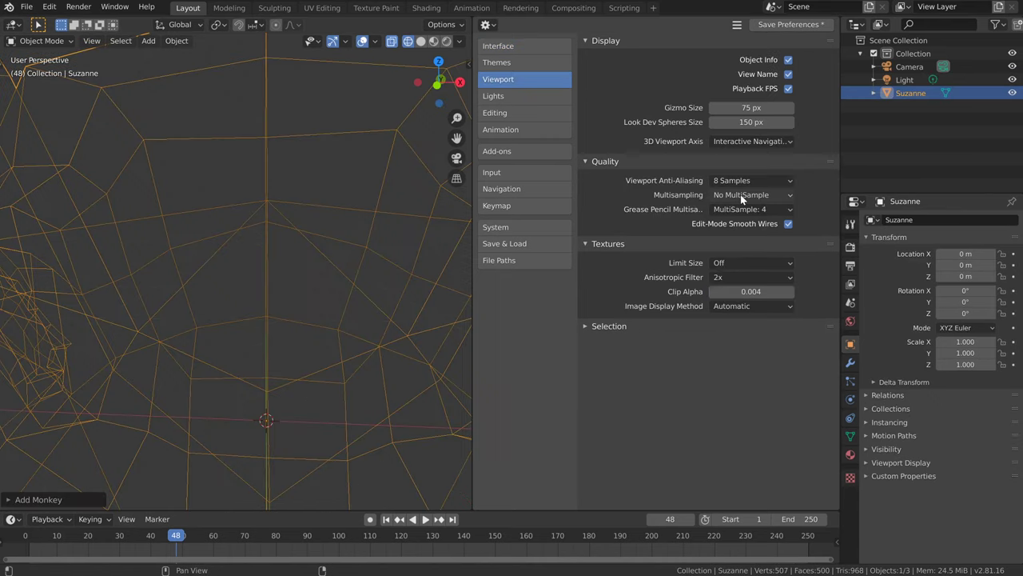
{"action": "left_click", "coordinate": [740, 194]}
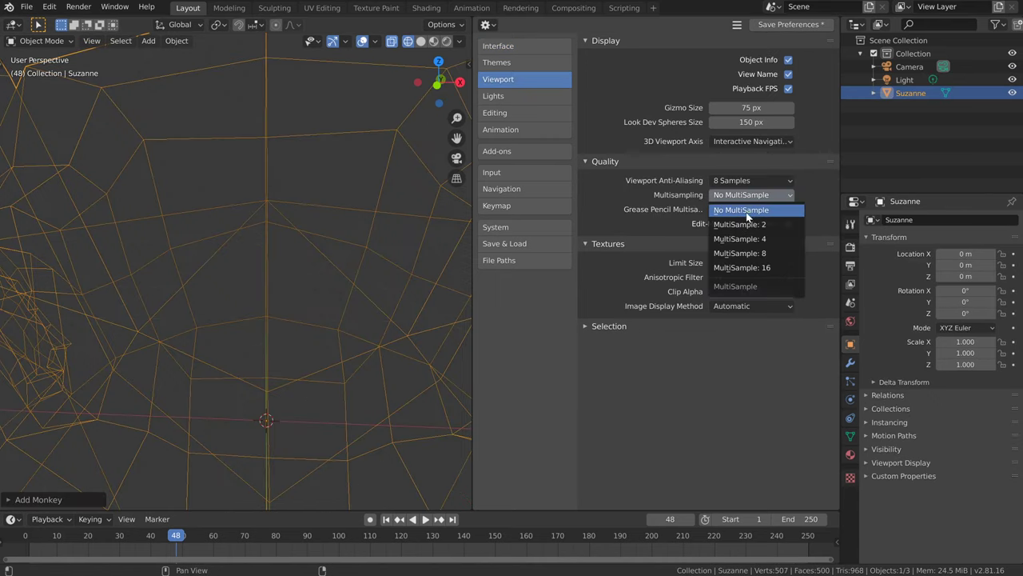
{"action": "left_click", "coordinate": [772, 253]}
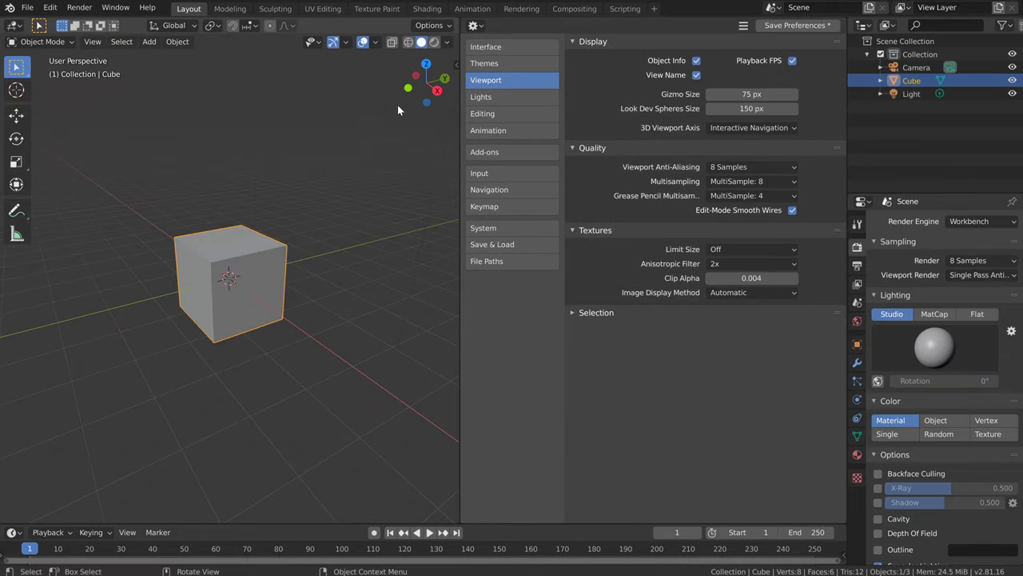
Step: Orbit the view with the navigation gizmo, and switch the Navigate viewport gizmo off and on again
{"action": "mouse_move", "coordinate": [426, 82]}
{"action": "left_mouse_down"}
{"action": "mouse_move", "coordinate": [427, 112]}
{"action": "mouse_move", "coordinate": [408, 88]}
{"action": "left_mouse_up"}
{"action": "left_click", "coordinate": [346, 44]}
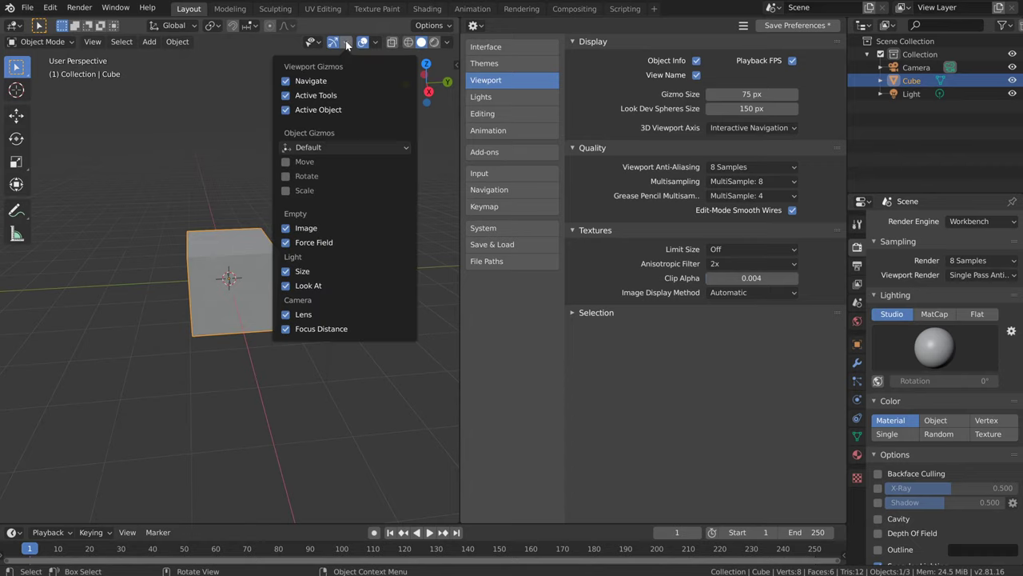
{"action": "left_click", "coordinate": [288, 82]}
{"action": "left_click", "coordinate": [287, 81]}
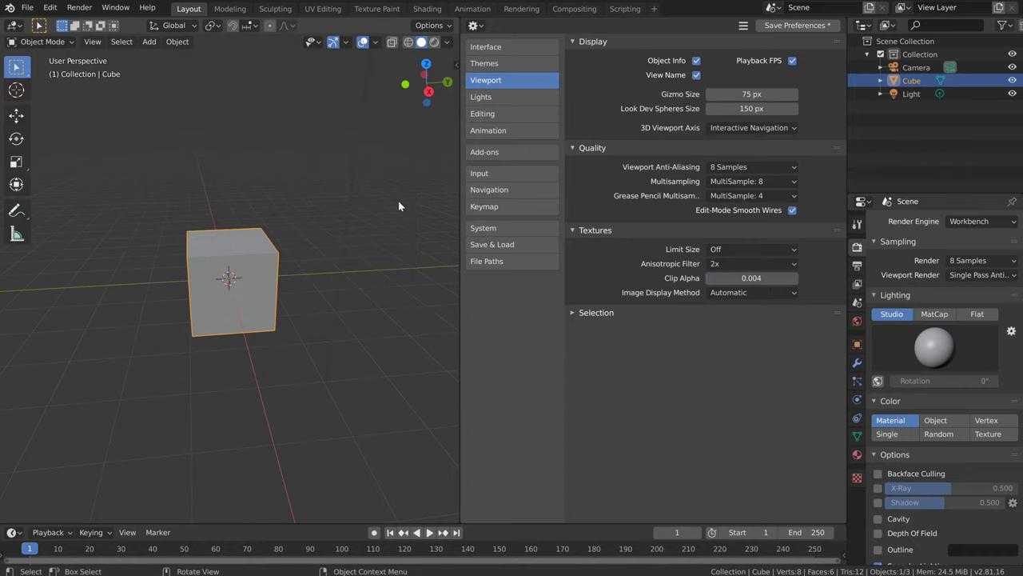
Step: Change the 3D Viewport Axis preference, enable Auto Depth for navigation and try it by orbiting the scene
{"action": "left_click", "coordinate": [779, 128]}
{"action": "left_click", "coordinate": [747, 157]}
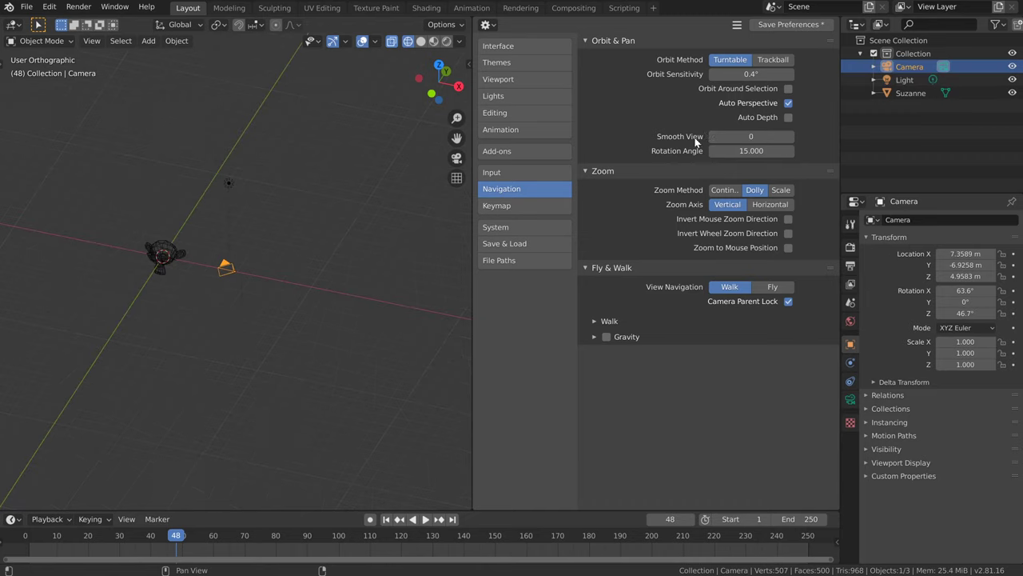
{"action": "left_click", "coordinate": [788, 118]}
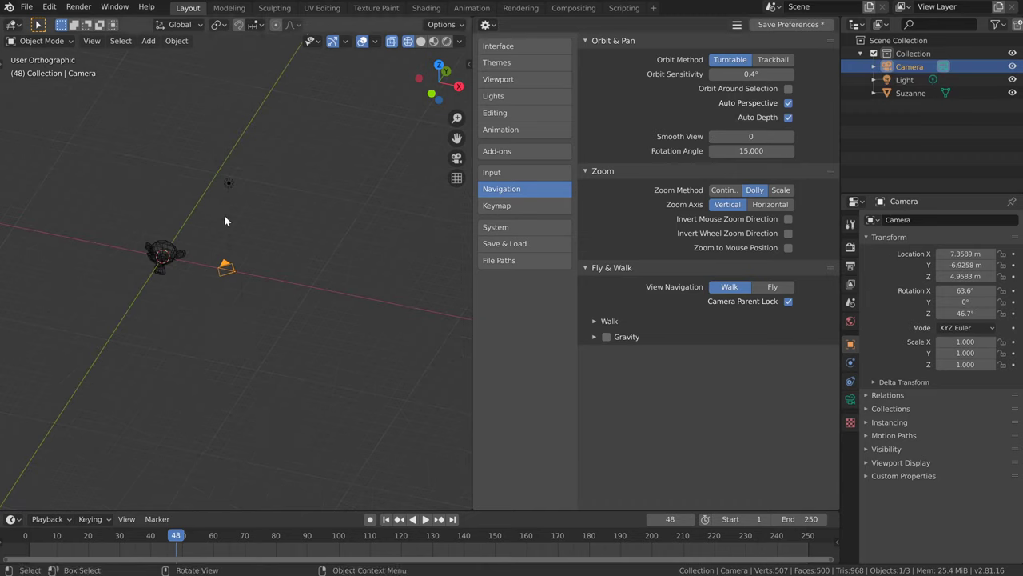
{"action": "middle_click_drag", "start_coordinate": [216, 228], "coordinate": [203, 237]}
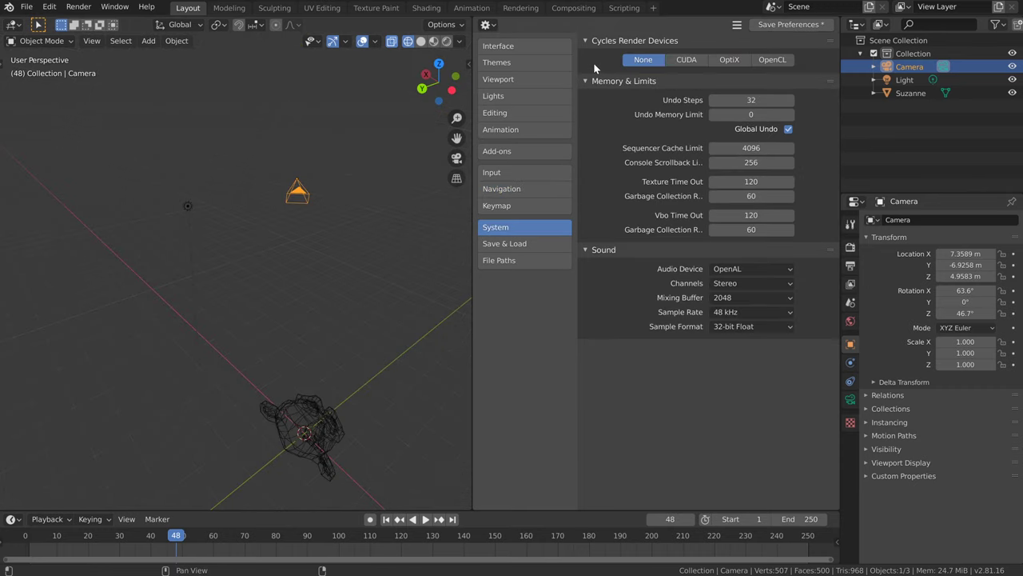
Step: Enable CUDA for Cycles rendering in the preferences and switch the scene's Cycles device to the GPU
{"action": "left_click", "coordinate": [685, 60]}
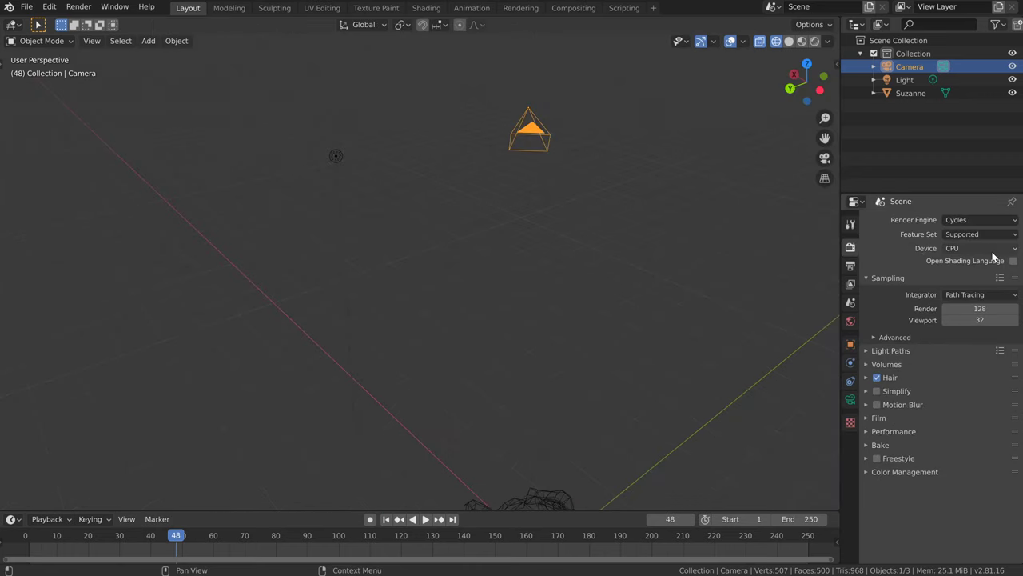
{"action": "left_click", "coordinate": [992, 248]}
{"action": "left_click", "coordinate": [967, 273]}
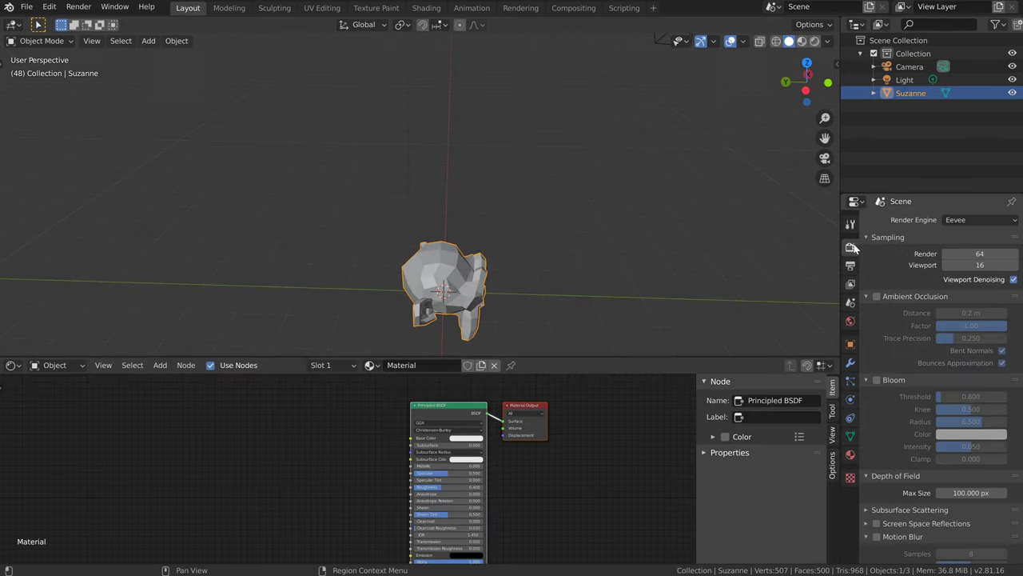
Step: Switch the render engine to Workbench and give Suzanne's material a blue viewport display color of about H 0.563, S 0.545, V 0.689
{"action": "left_click", "coordinate": [959, 220]}
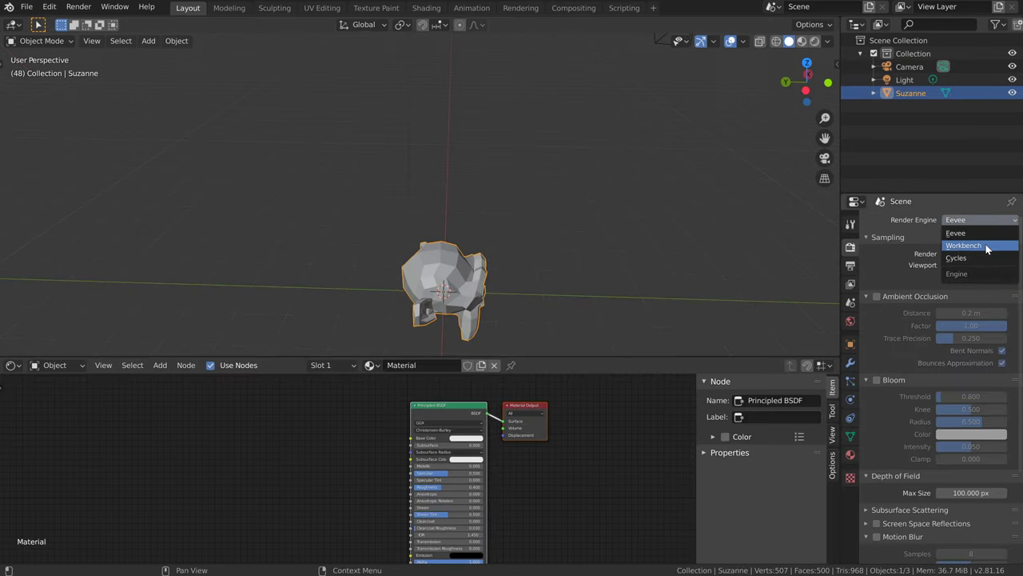
{"action": "left_click", "coordinate": [985, 246]}
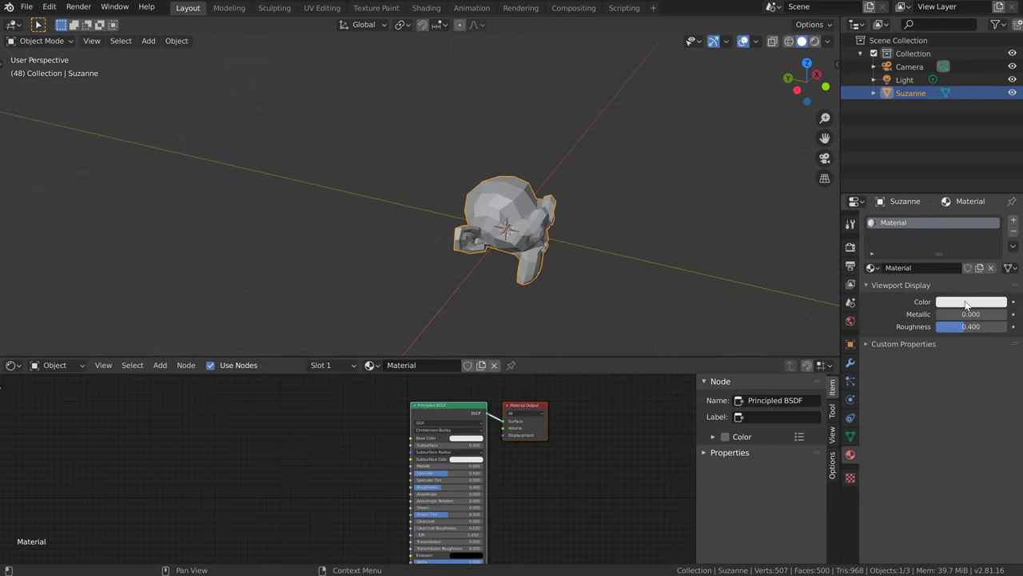
{"action": "left_click", "coordinate": [971, 301]}
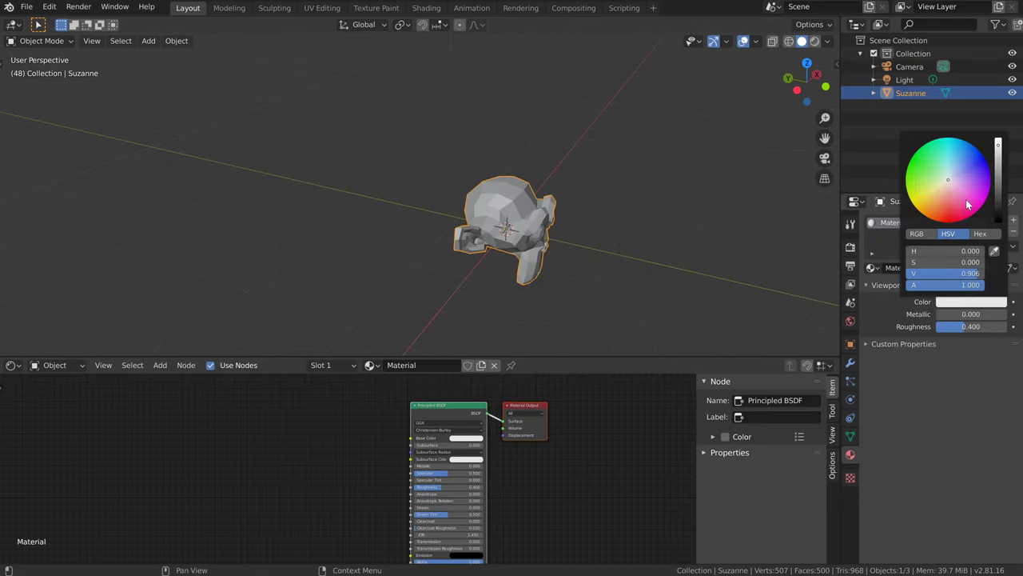
{"action": "left_click", "coordinate": [957, 157]}
{"action": "left_click", "coordinate": [997, 166]}
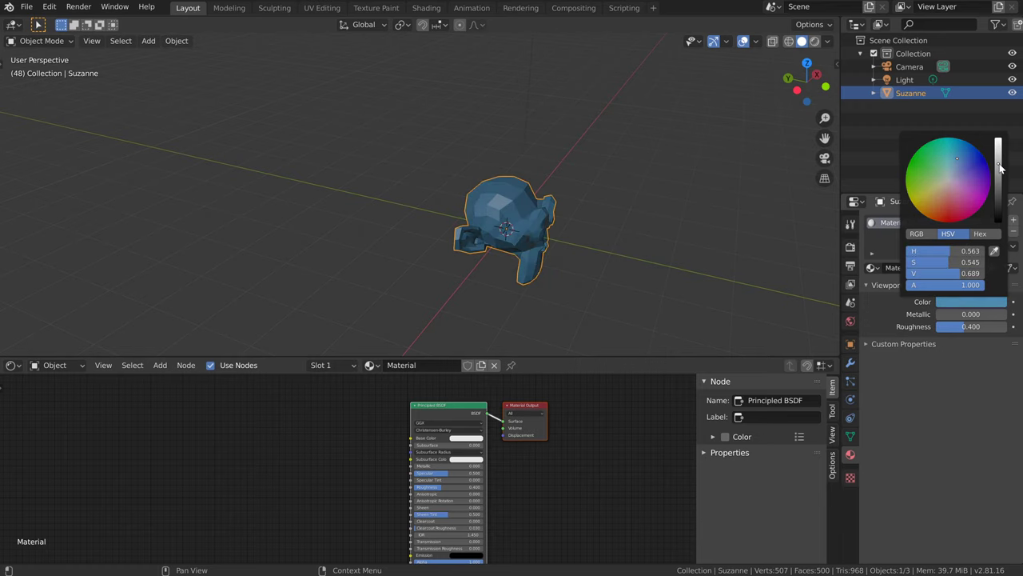
{"action": "middle_click_drag", "start_coordinate": [480, 239], "coordinate": [520, 272]}
{"action": "left_click", "coordinate": [850, 246]}
Step: Duplicate the current Layout workspace and rename the copy HSMC
{"action": "left_click", "coordinate": [653, 8]}
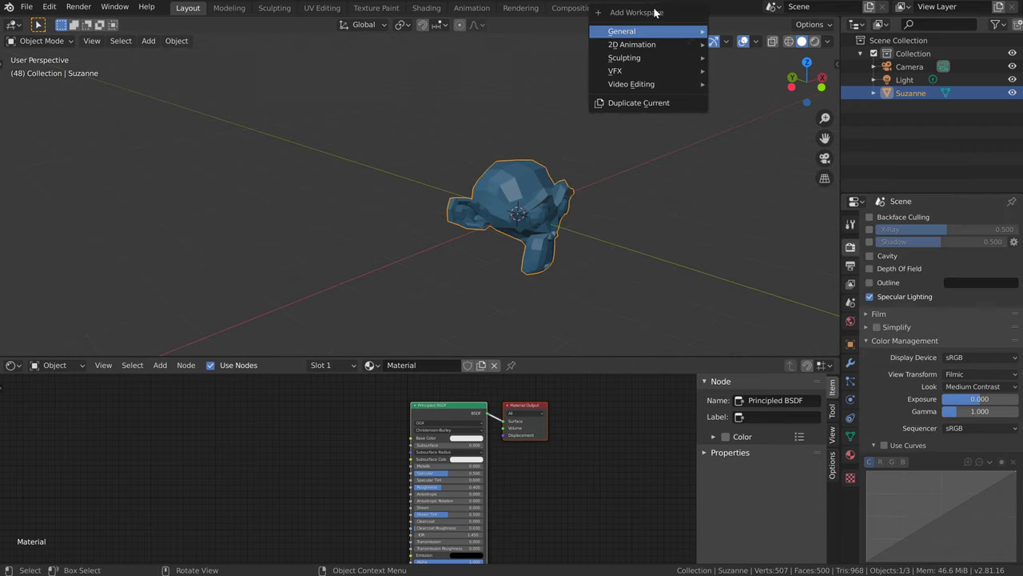
{"action": "left_click", "coordinate": [660, 102]}
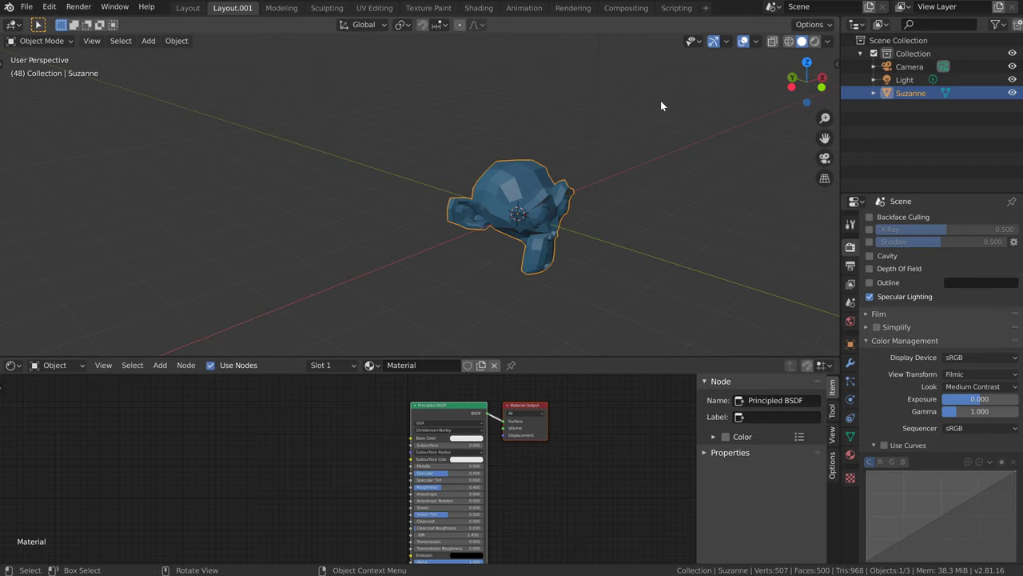
{"action": "double_click", "coordinate": [232, 8]}
{"action": "type", "text": "HS"}
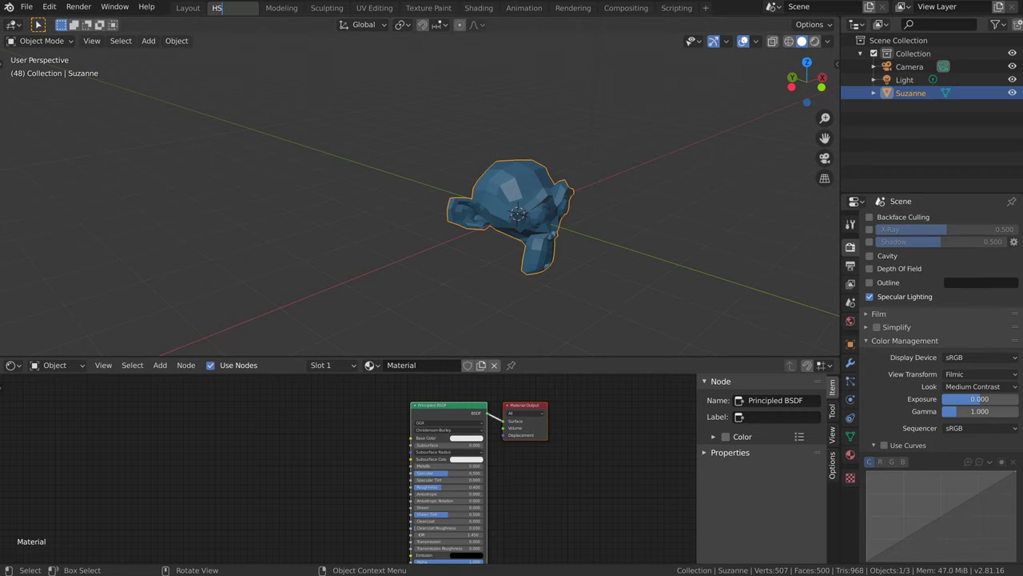
{"action": "type", "text": "MC"}
{"action": "key", "text": "Return"}
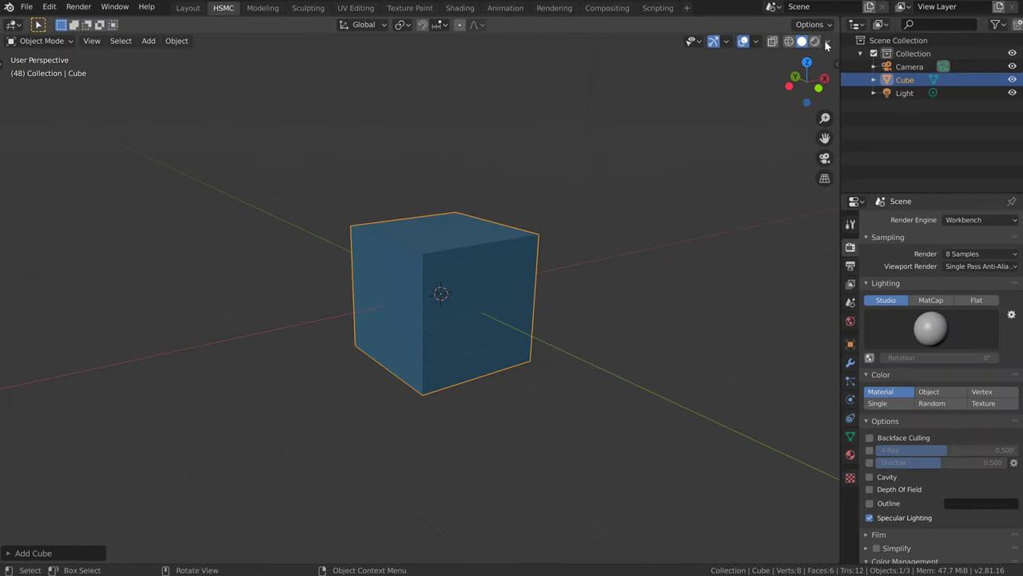
Step: Choose the third studio light preset for the solid viewport shading
{"action": "left_click", "coordinate": [828, 41]}
{"action": "left_click", "coordinate": [817, 144]}
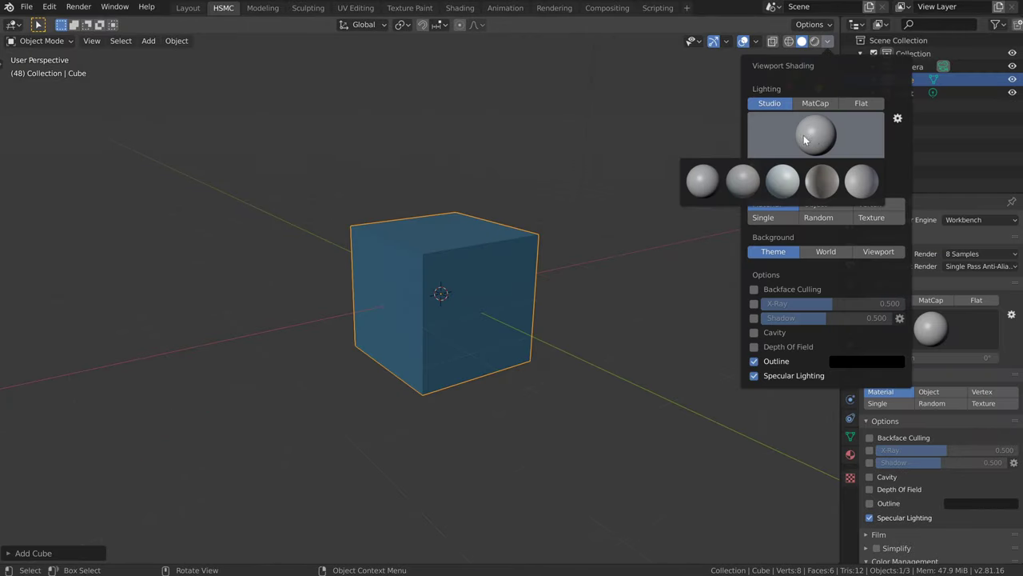
{"action": "left_click", "coordinate": [783, 189]}
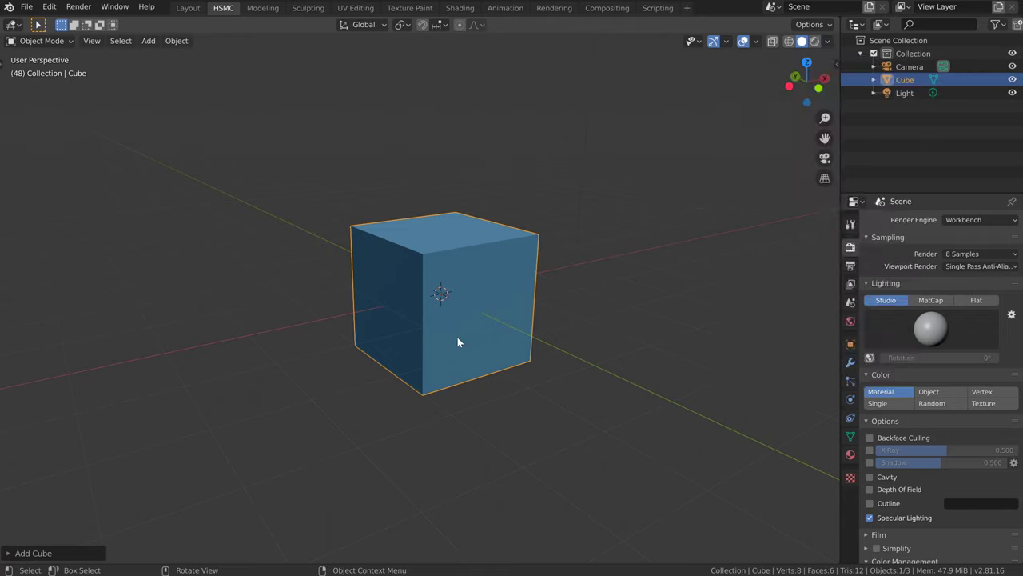
Step: Switch the viewport to rendered shading and set the Workbench lighting to the dark metallic MatCap with an orange highlight
{"action": "left_click", "coordinate": [812, 43]}
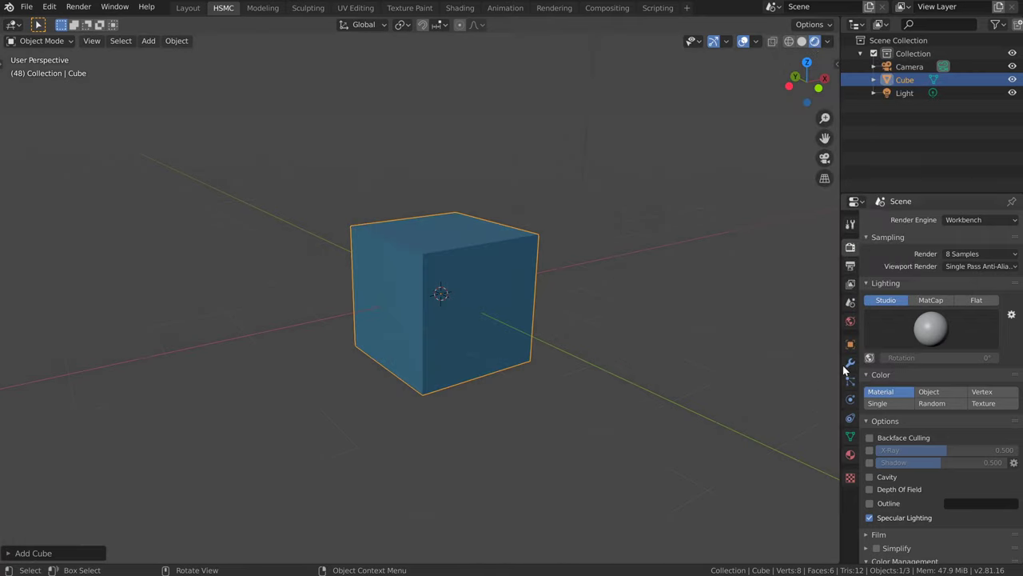
{"action": "left_click", "coordinate": [930, 300]}
{"action": "left_click", "coordinate": [925, 314]}
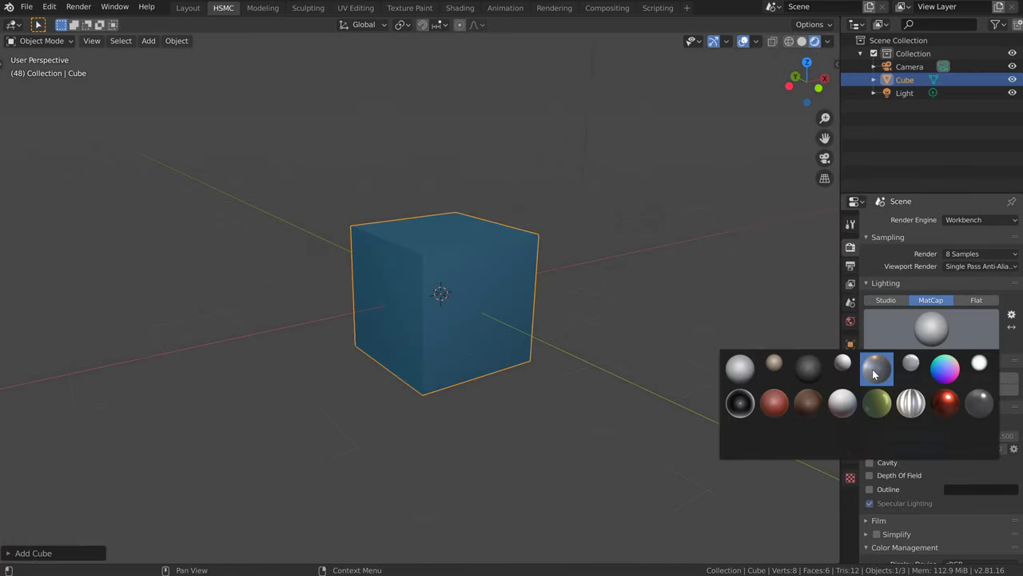
{"action": "left_click", "coordinate": [877, 373]}
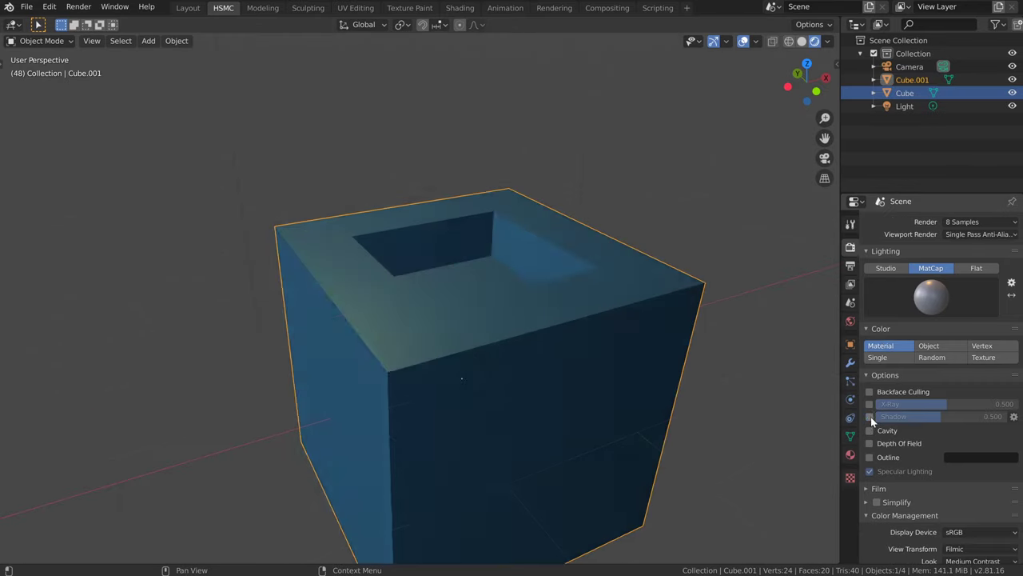
Step: Enable Shadow in the Workbench render options, set its intensity to 0.2 and inspect the hollowed cube
{"action": "left_click", "coordinate": [869, 416]}
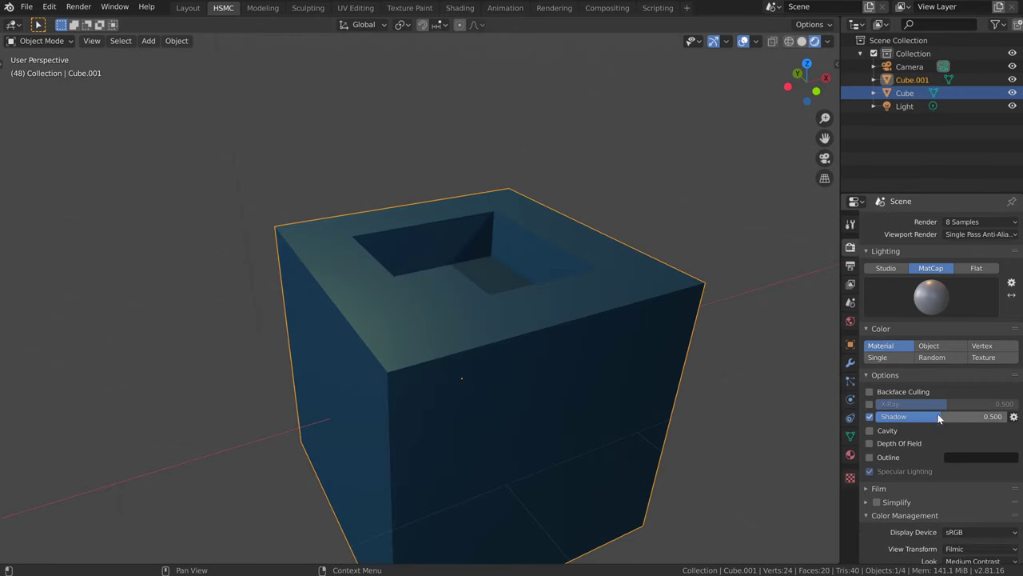
{"action": "left_click", "coordinate": [938, 416]}
{"action": "type", "text": "0.2"}
{"action": "key", "text": "Return"}
{"action": "middle_click_drag", "start_coordinate": [511, 264], "coordinate": [535, 210]}
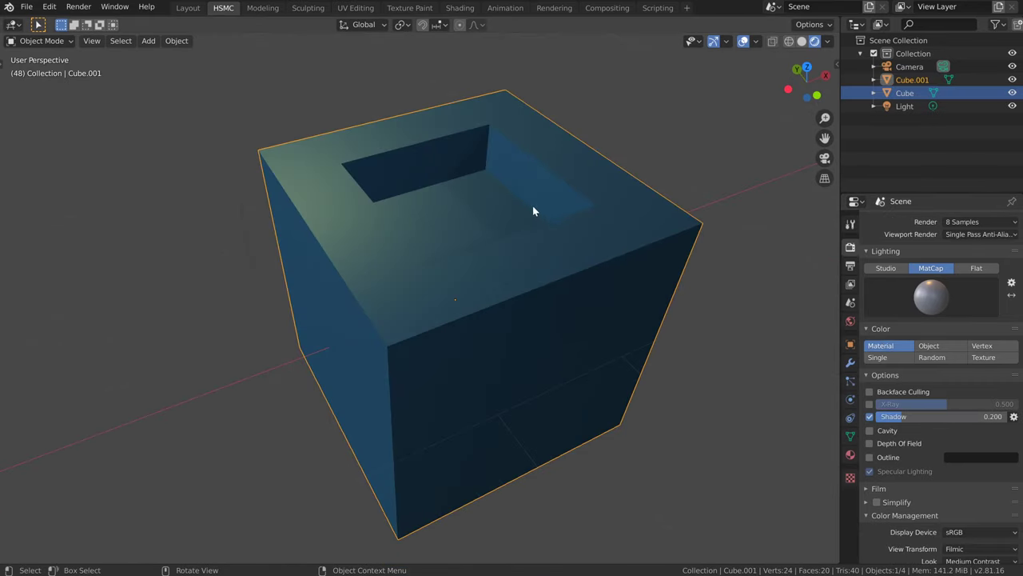
Step: Enable Cavity in the Workbench options, set the screen-space ridge to 0.3 and valley to 0.6, and deselect everything
{"action": "left_click", "coordinate": [870, 430]}
{"action": "scroll", "coordinate": [968, 430], "scroll_direction": "down", "scroll_amount": 2, "text": "ctrl"}
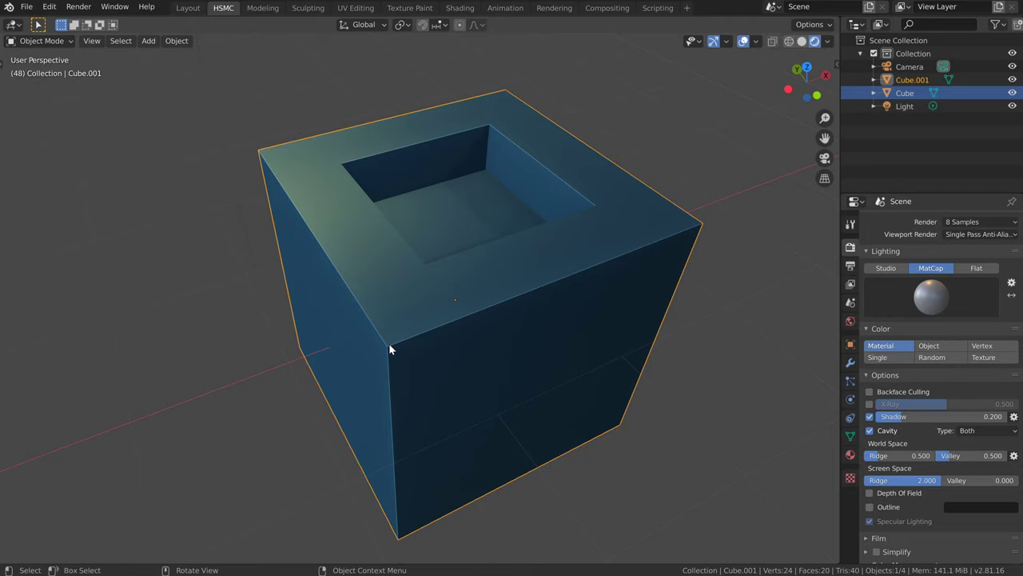
{"action": "double_click", "coordinate": [903, 480]}
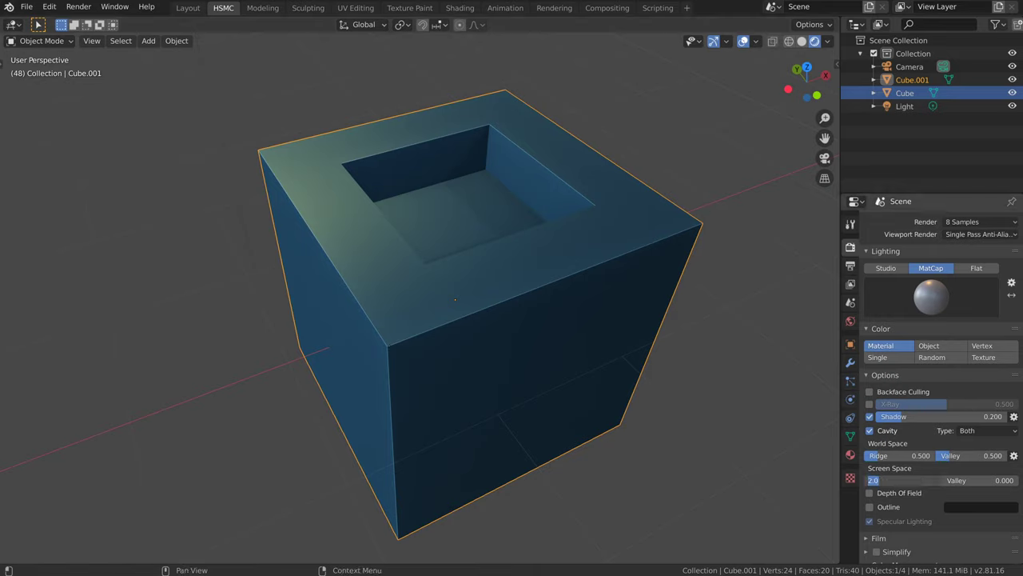
{"action": "type", "text": "0.3"}
{"action": "key", "text": "Tab"}
{"action": "type", "text": "0.6"}
{"action": "key", "text": "Return"}
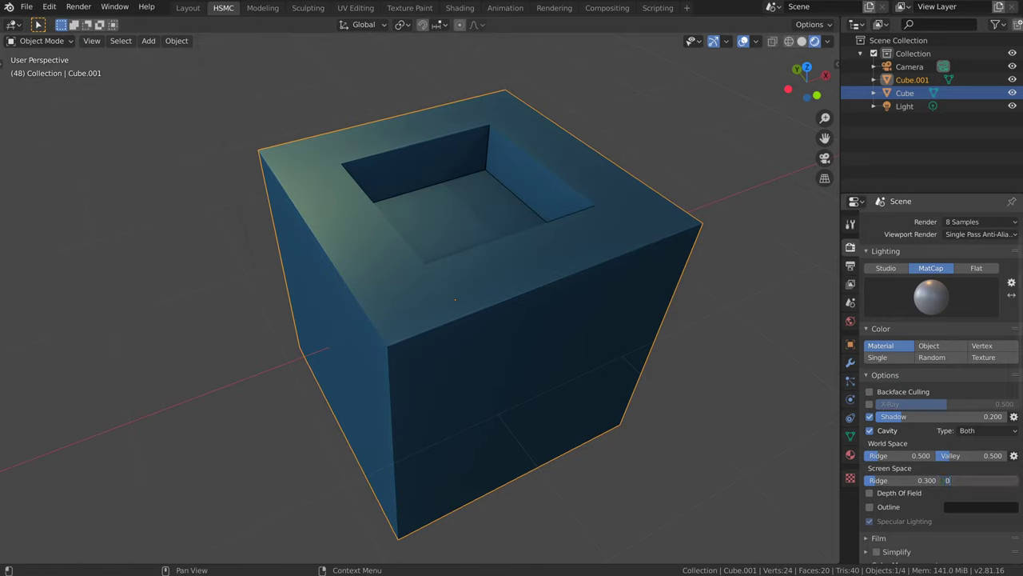
{"action": "key", "text": "alt+a"}
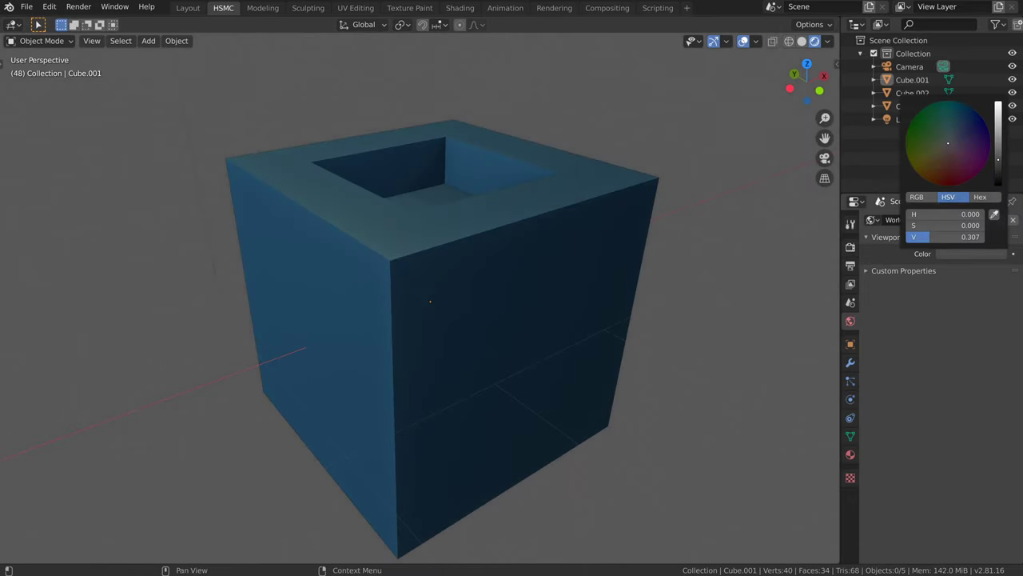
Step: Switch the viewport to solid shading and set its background to World
{"action": "left_click", "coordinate": [802, 41]}
{"action": "left_click", "coordinate": [828, 41]}
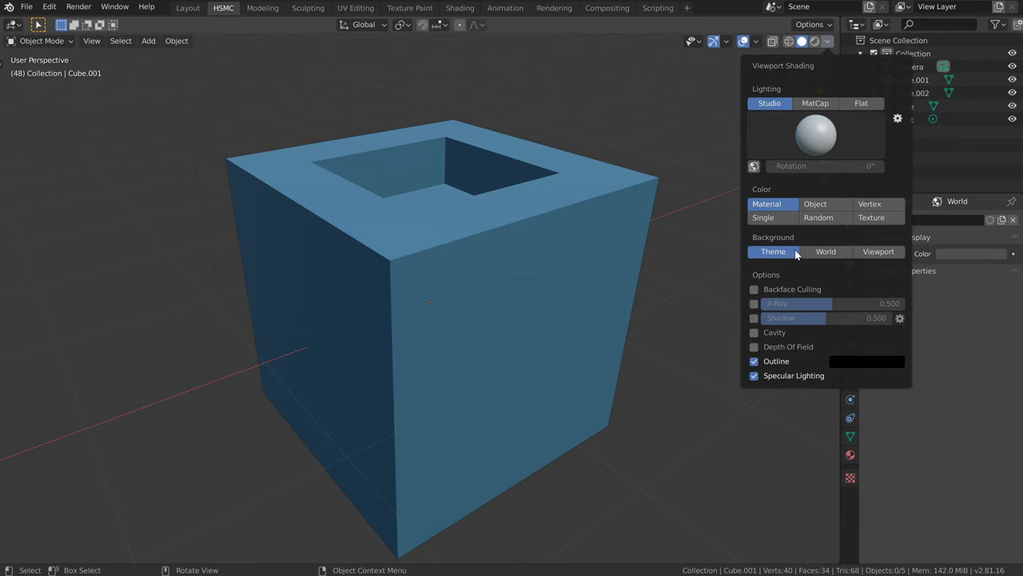
{"action": "left_click", "coordinate": [827, 252]}
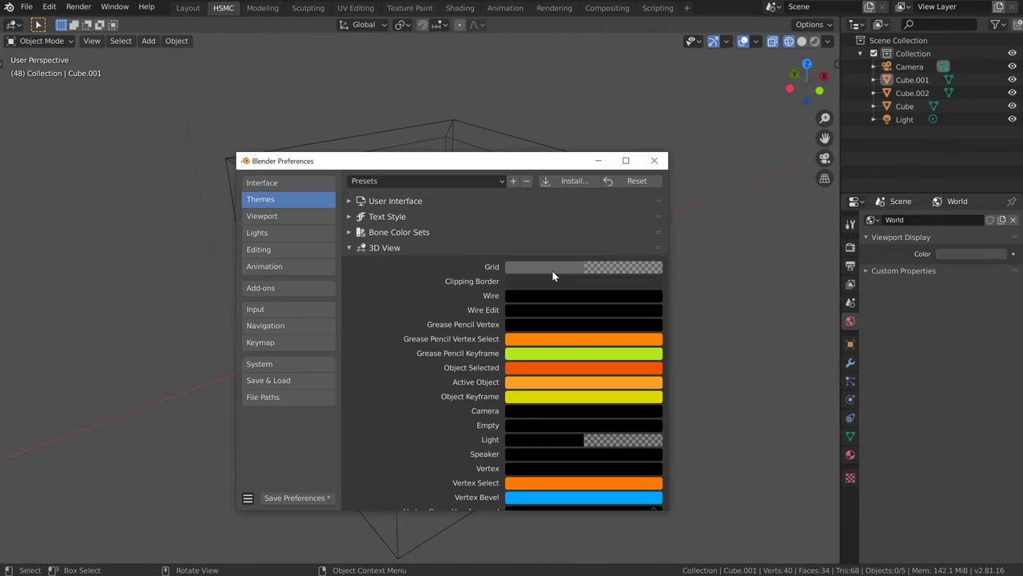
Step: Lighten the 3D View grid color in the theme preferences
{"action": "left_click", "coordinate": [559, 272]}
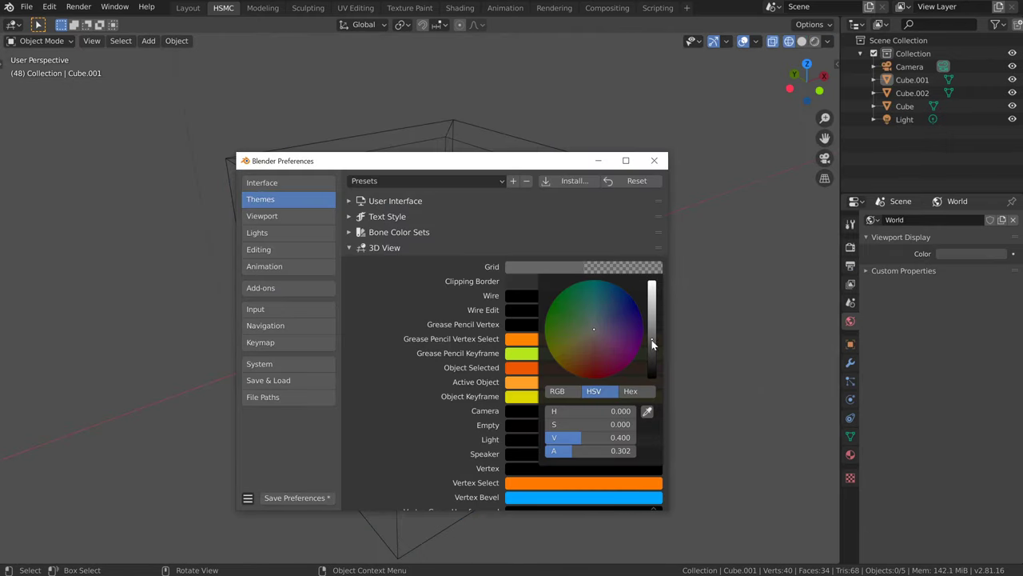
{"action": "left_click_drag", "start_coordinate": [653, 343], "coordinate": [653, 303]}
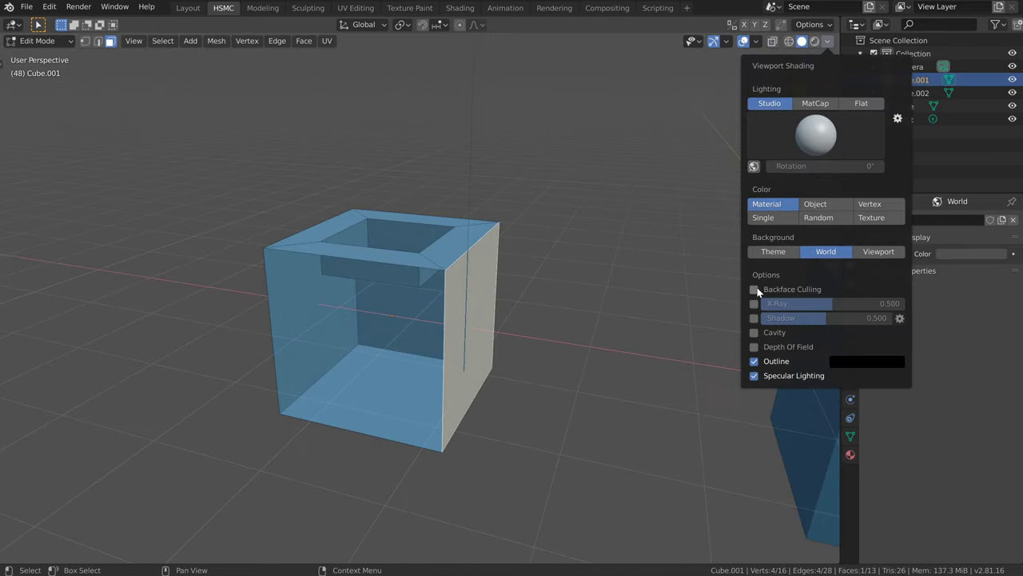
Step: Enable Backface Culling for the solid viewport shading and in the settings of the hollowed cube's Material_Blue
{"action": "left_click", "coordinate": [755, 289]}
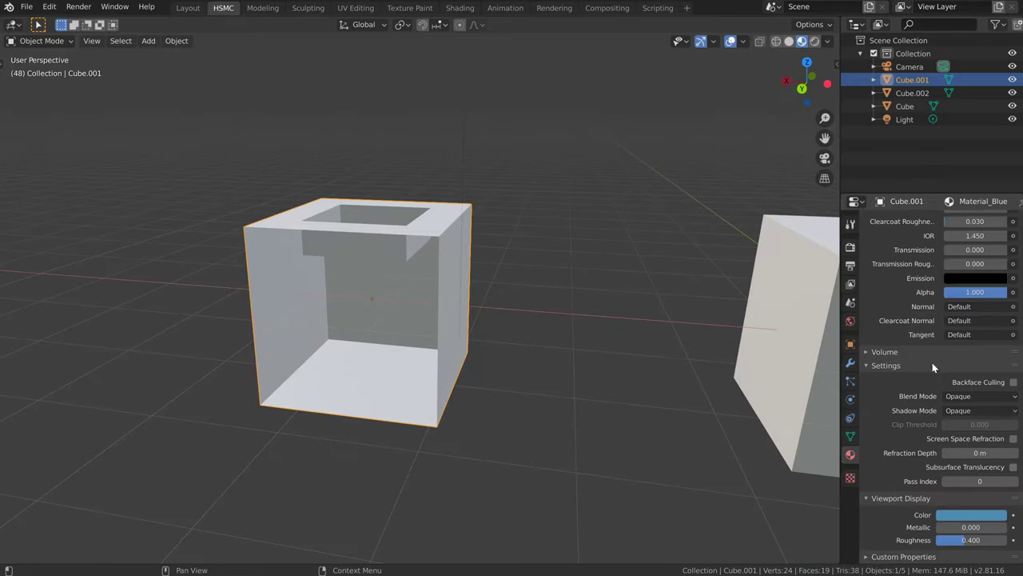
{"action": "left_click", "coordinate": [1013, 382]}
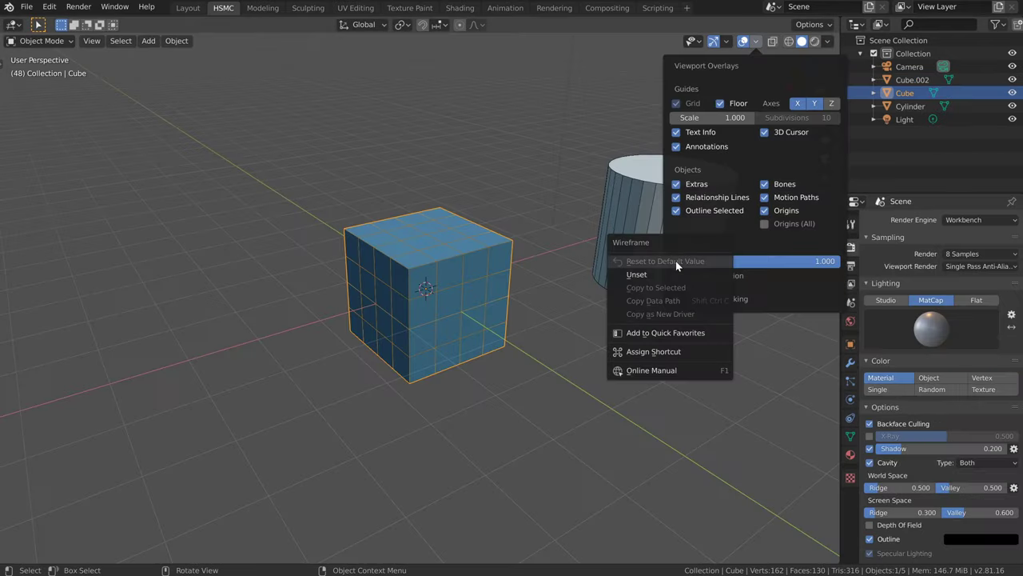
Step: Try to assign a keyboard shortcut to the Wireframe overlay option
{"action": "left_click", "coordinate": [638, 354]}
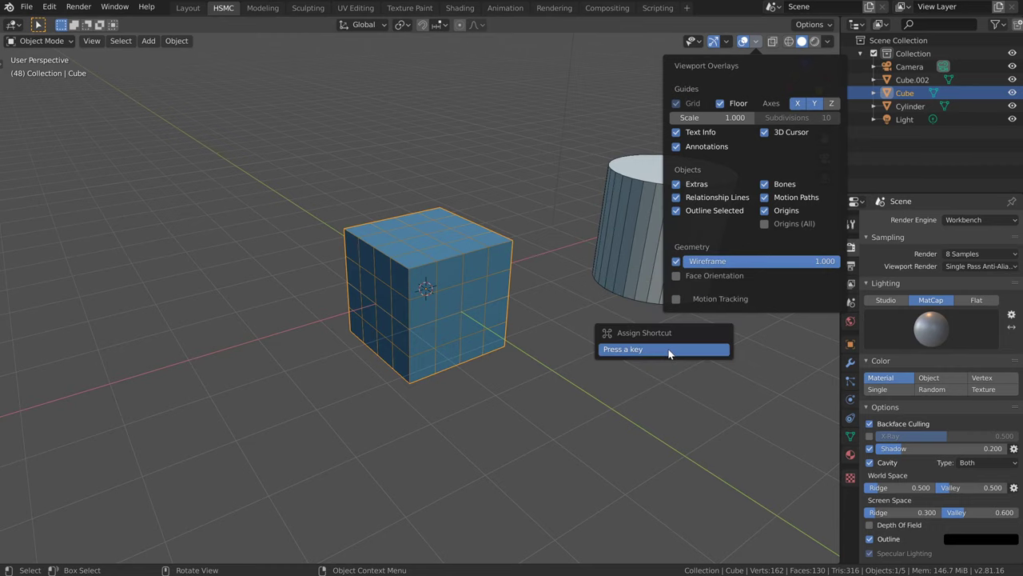
{"action": "key", "text": "Escape"}
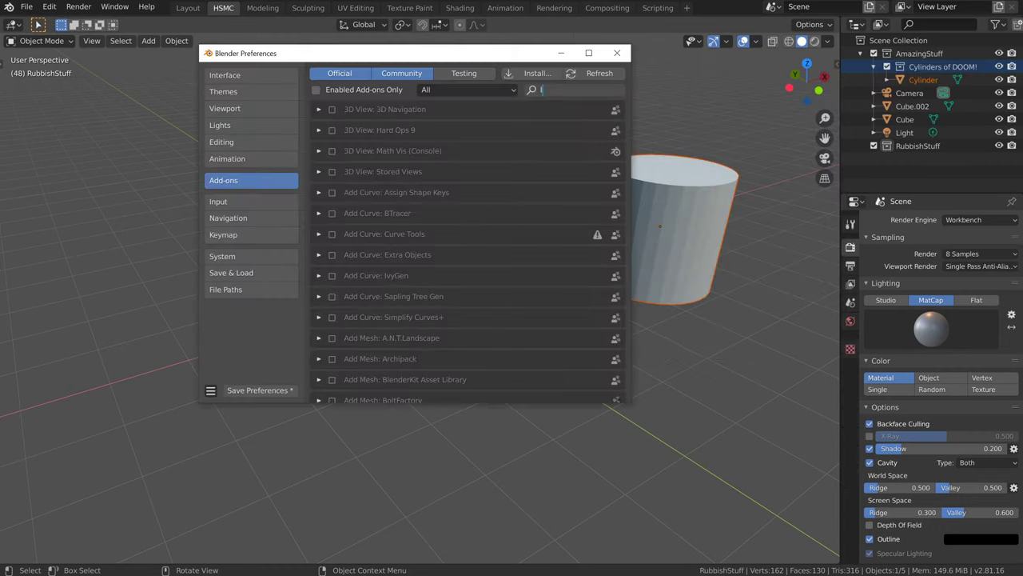
Step: Search the add-ons for "loop", look at Node Wrangler and Import Images as Planes, and close the preferences
{"action": "type", "text": "loop"}
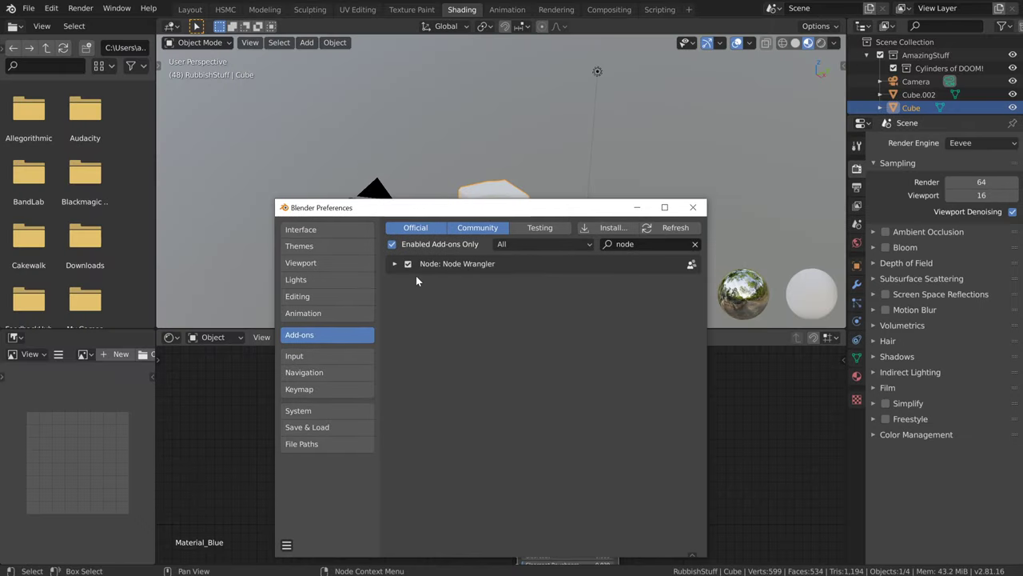
{"action": "left_click", "coordinate": [424, 263]}
{"action": "left_click", "coordinate": [554, 447]}
{"action": "scroll", "coordinate": [554, 445], "scroll_direction": "down", "scroll_amount": 4}
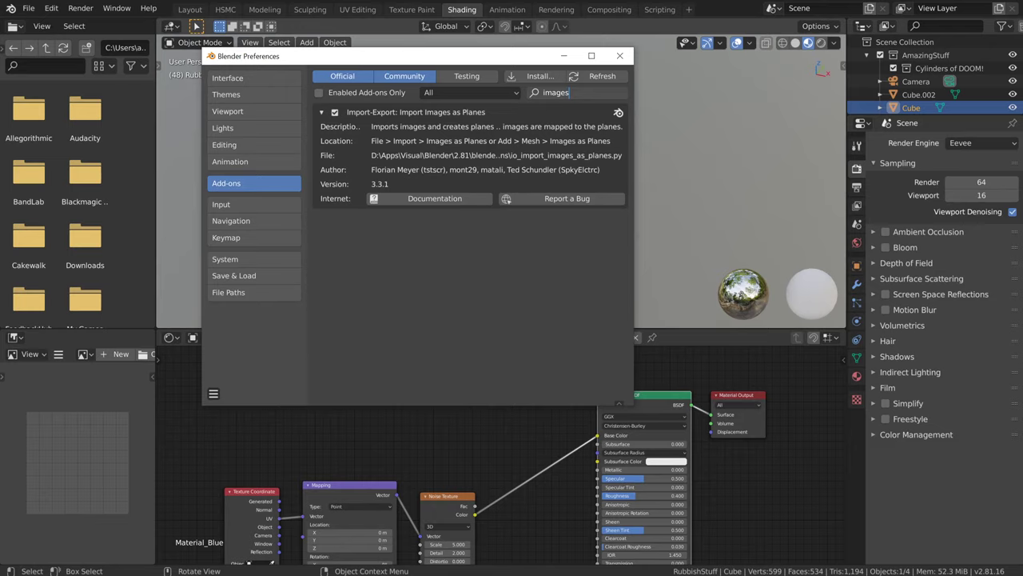
{"action": "left_click", "coordinate": [620, 55]}
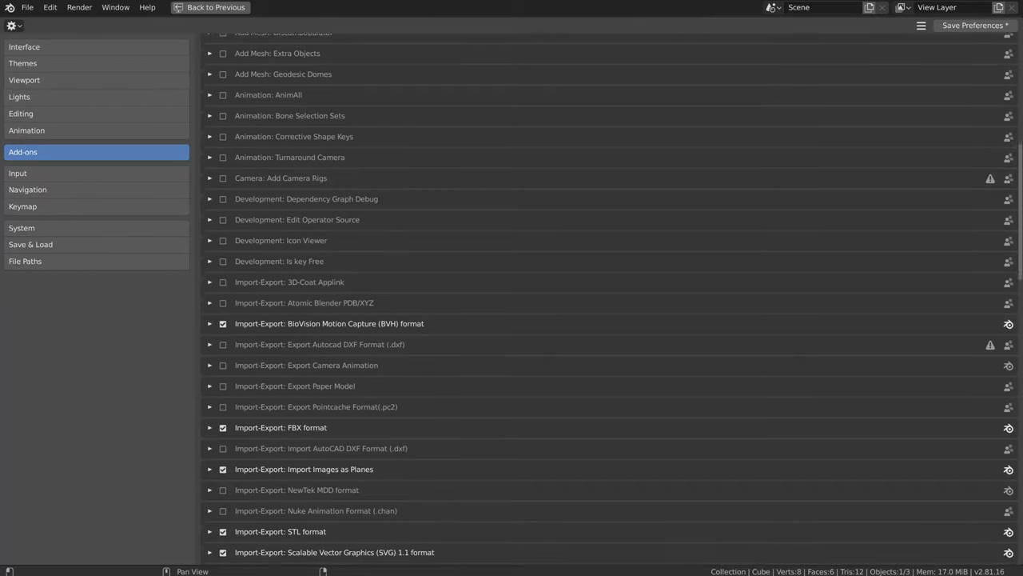
Step: Browse the add-on list and look through the Interface, Themes and Viewport preferences
{"action": "scroll", "coordinate": [609, 298], "scroll_direction": "down", "scroll_amount": 6}
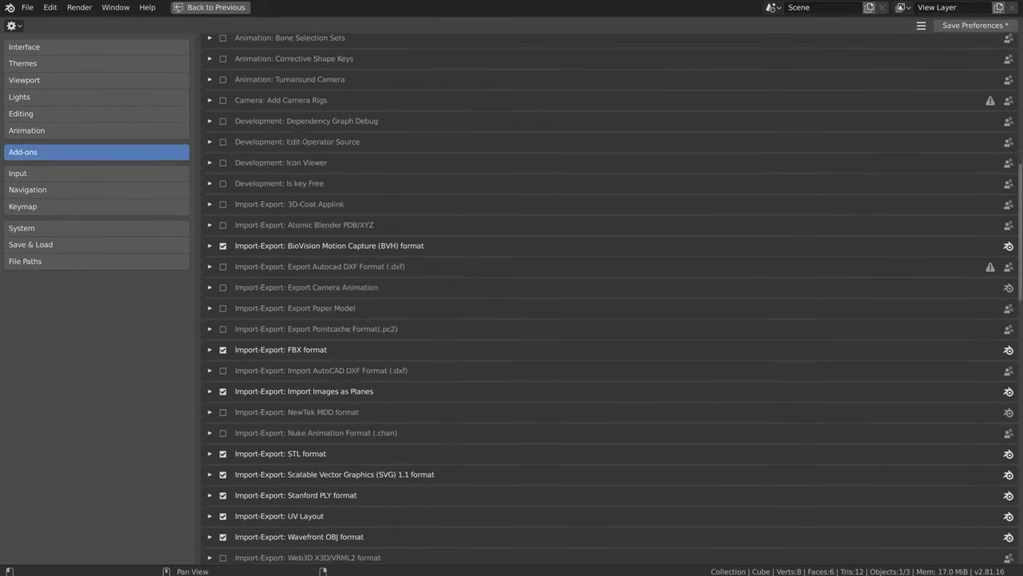
{"action": "scroll", "coordinate": [609, 299], "scroll_direction": "down", "scroll_amount": 4}
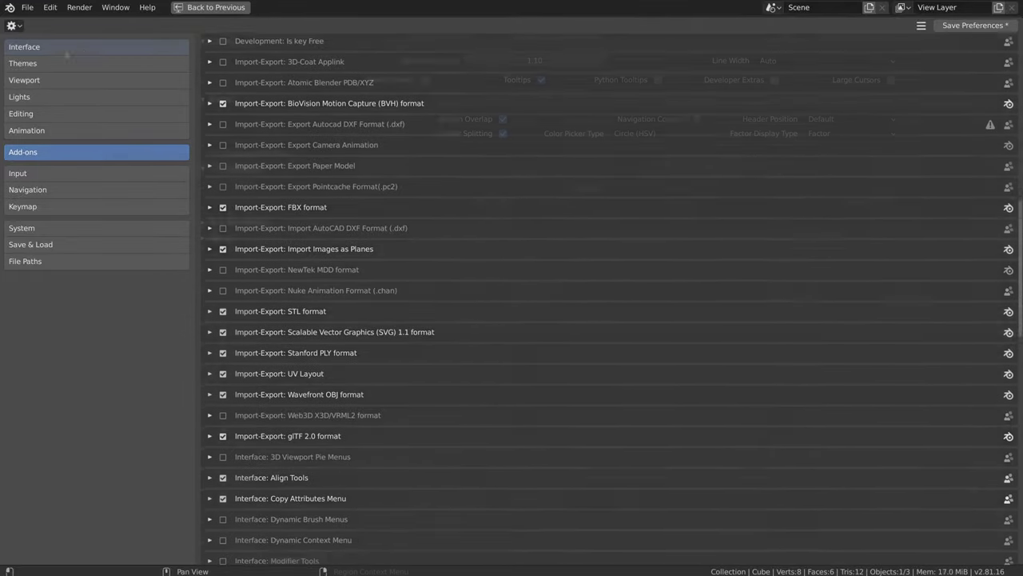
{"action": "left_click", "coordinate": [103, 53]}
{"action": "left_click", "coordinate": [107, 64]}
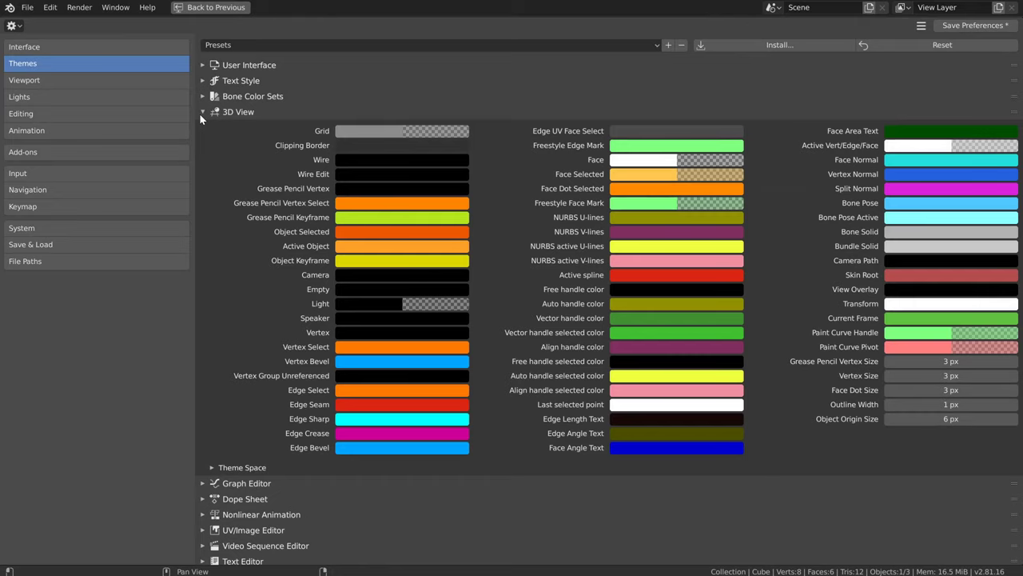
{"action": "left_click", "coordinate": [91, 82]}
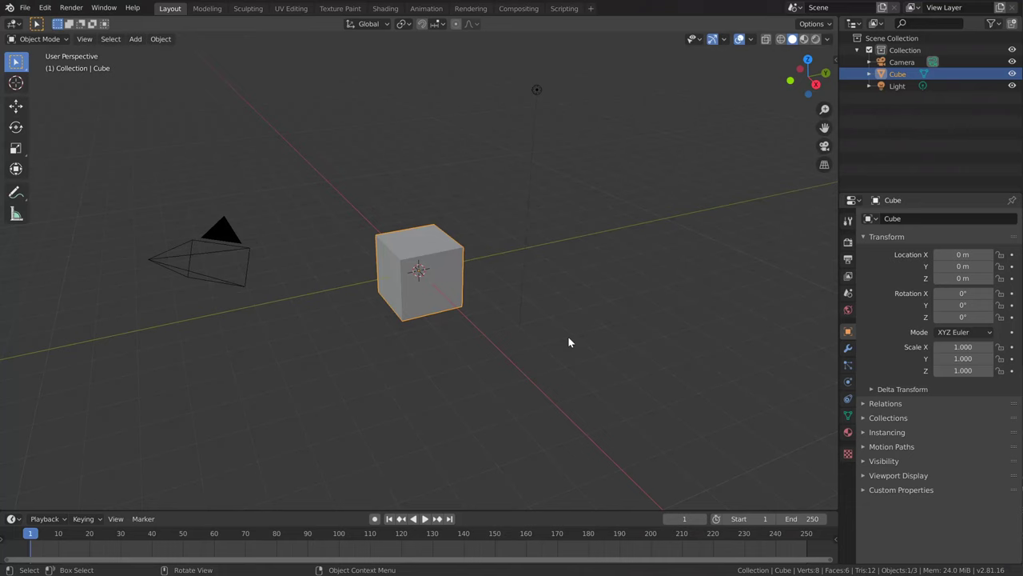
Step: Open and close the Blender Preferences window twice, using a different way of reaching it each time
{"action": "left_click", "coordinate": [42, 9]}
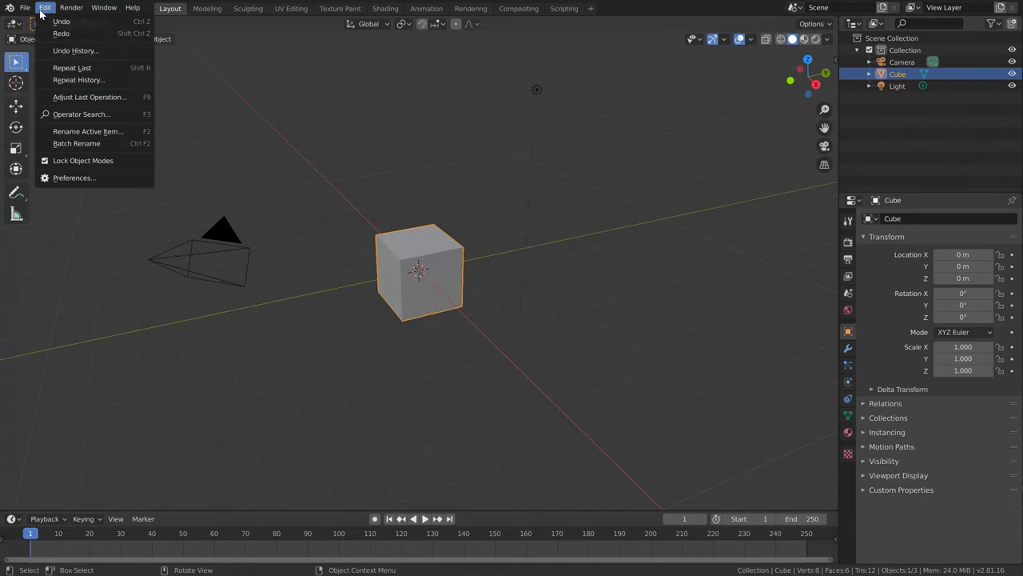
{"action": "left_click", "coordinate": [68, 177]}
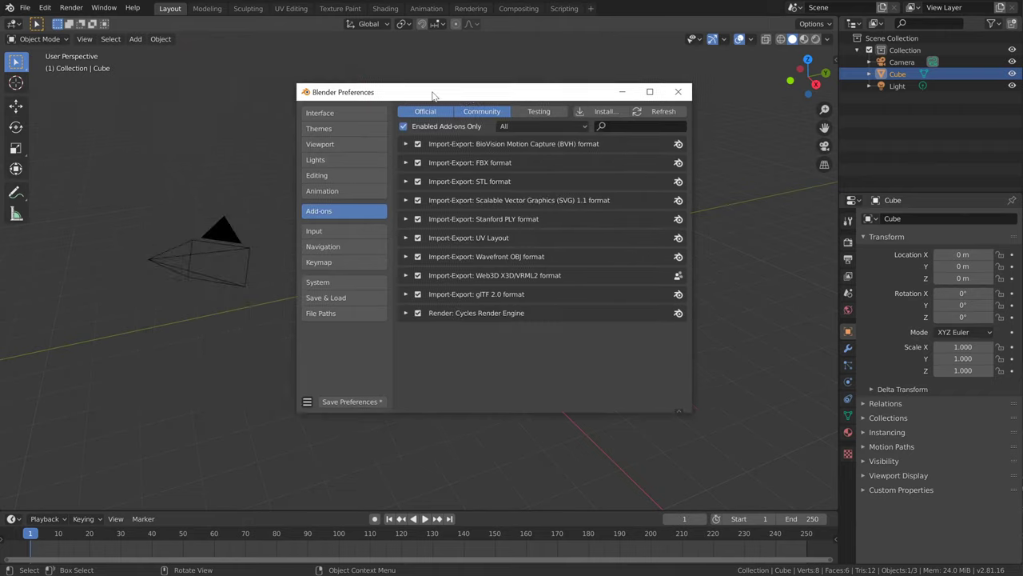
{"action": "left_click", "coordinate": [679, 92]}
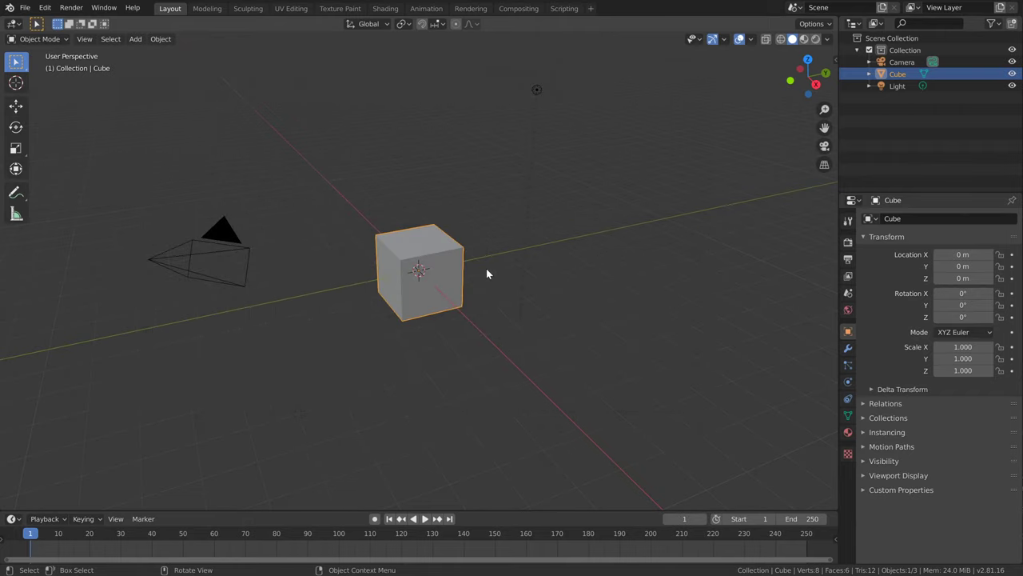
{"action": "key", "text": "F4"}
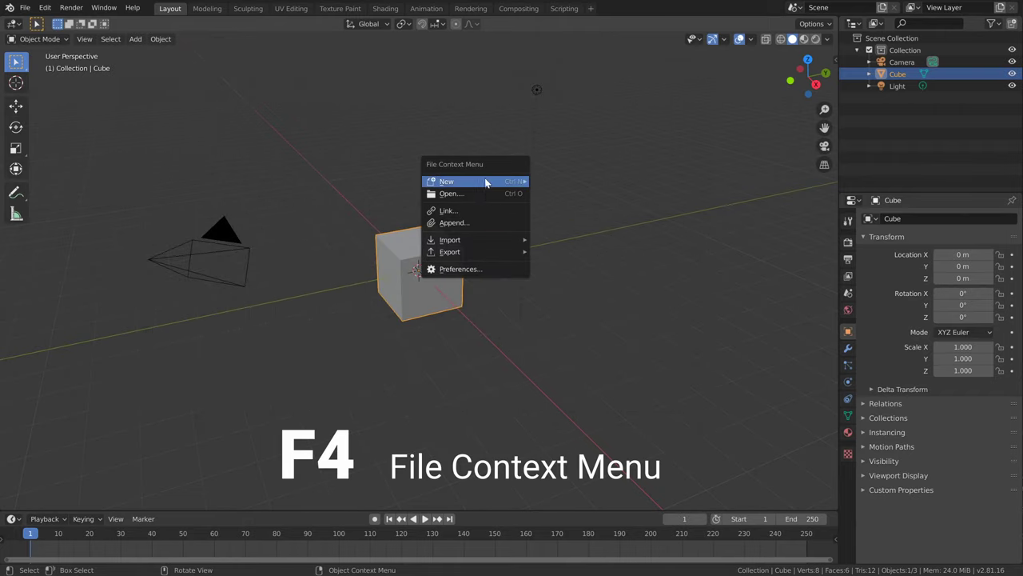
{"action": "left_click", "coordinate": [498, 270]}
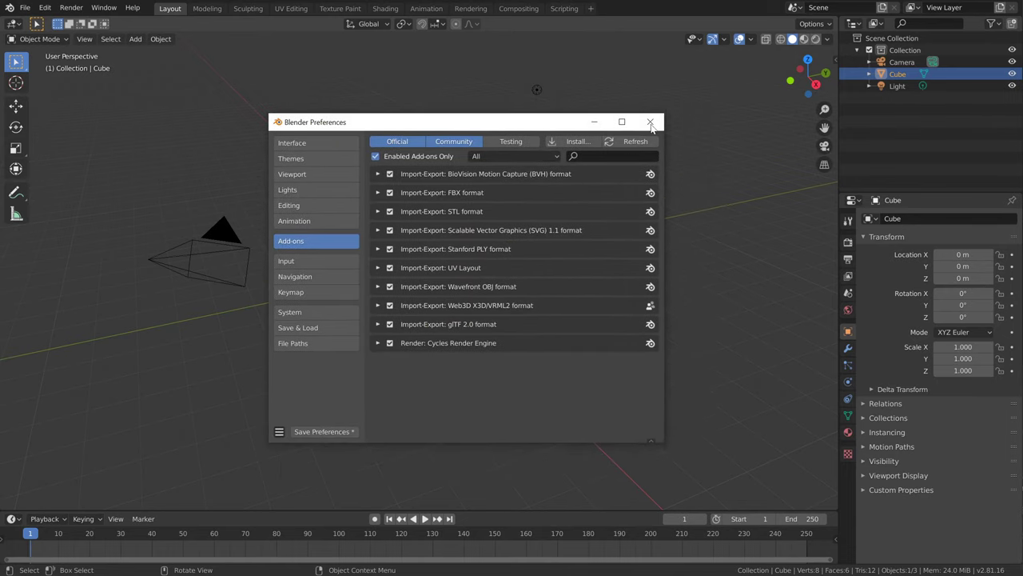
{"action": "left_click", "coordinate": [665, 125]}
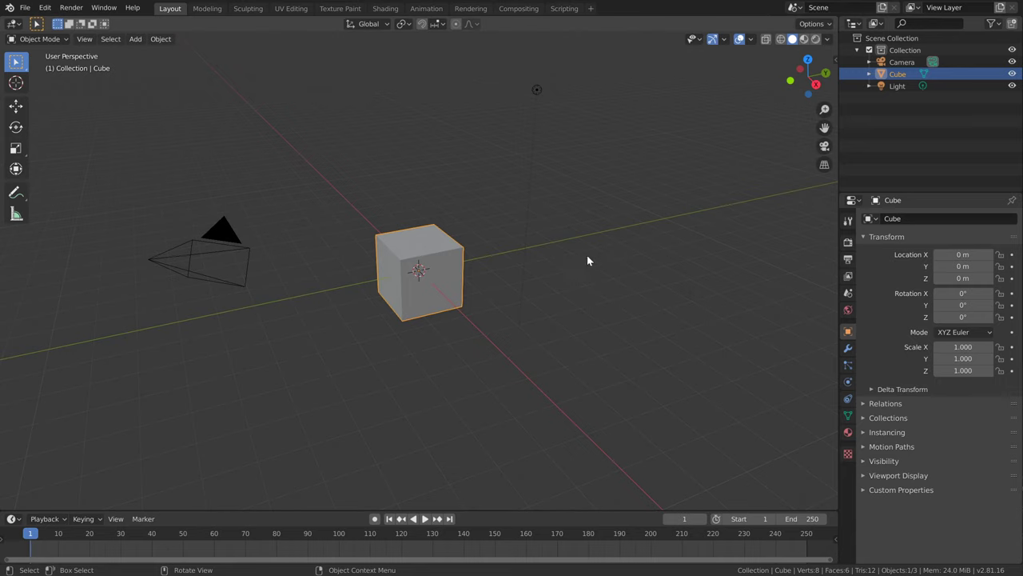
Step: Split the 3D viewport into two side-by-side areas and change one of them to the Preferences editor
{"action": "left_click_drag", "start_coordinate": [835, 19], "coordinate": [477, 31]}
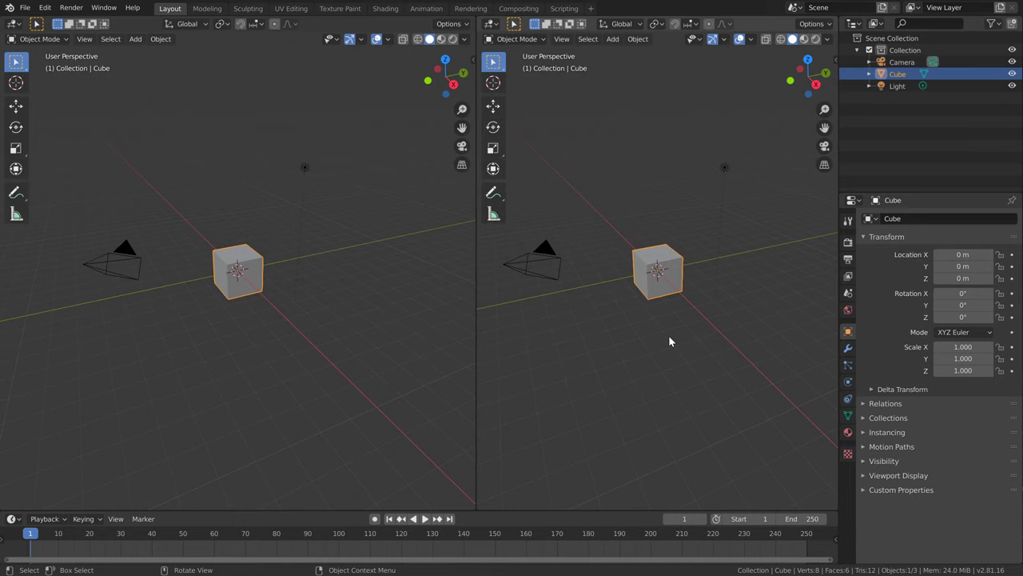
{"action": "left_click", "coordinate": [490, 23]}
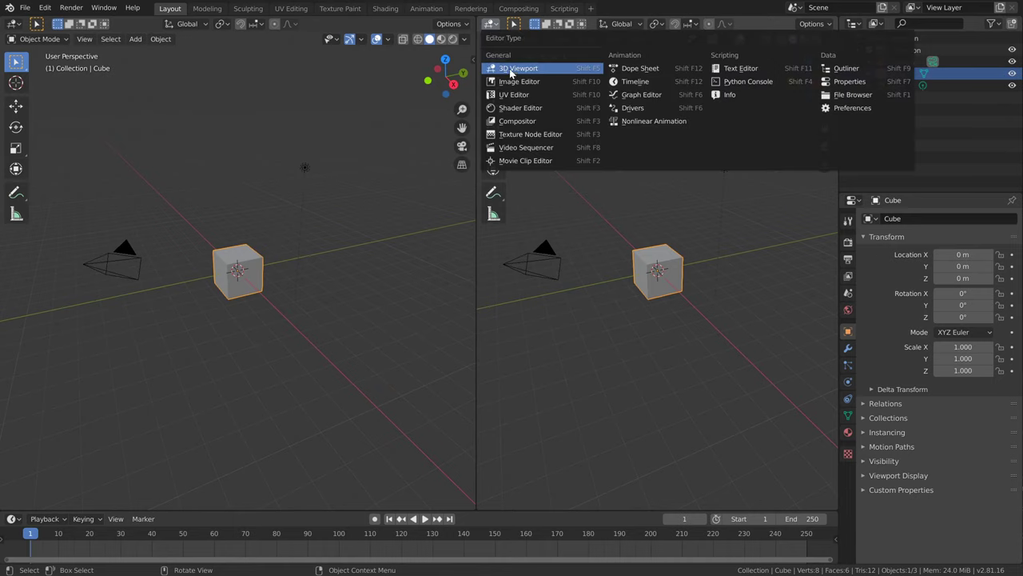
{"action": "left_click", "coordinate": [855, 108]}
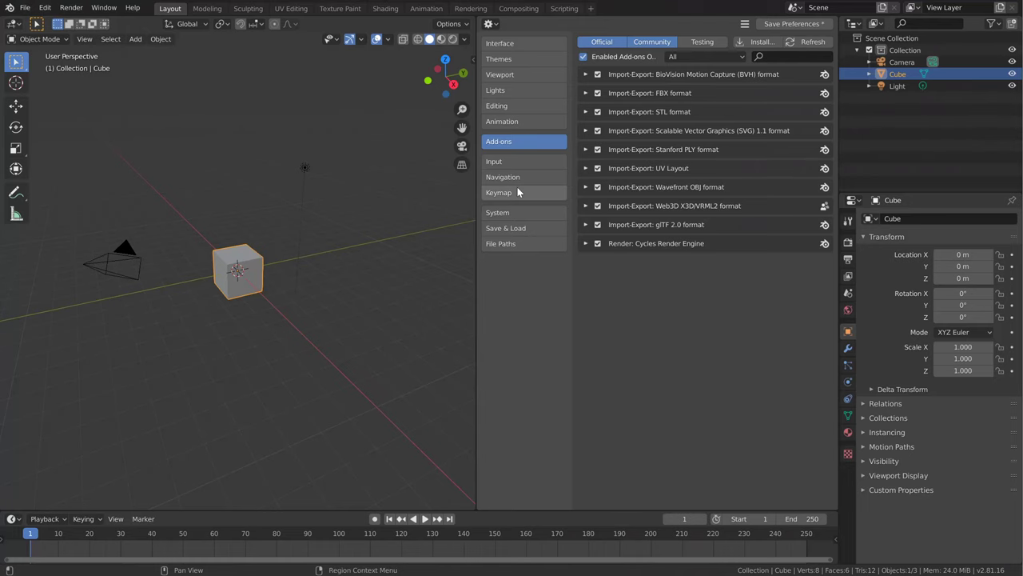
Step: Look at the Keymap preferences and the available keymap presets
{"action": "left_click", "coordinate": [497, 194]}
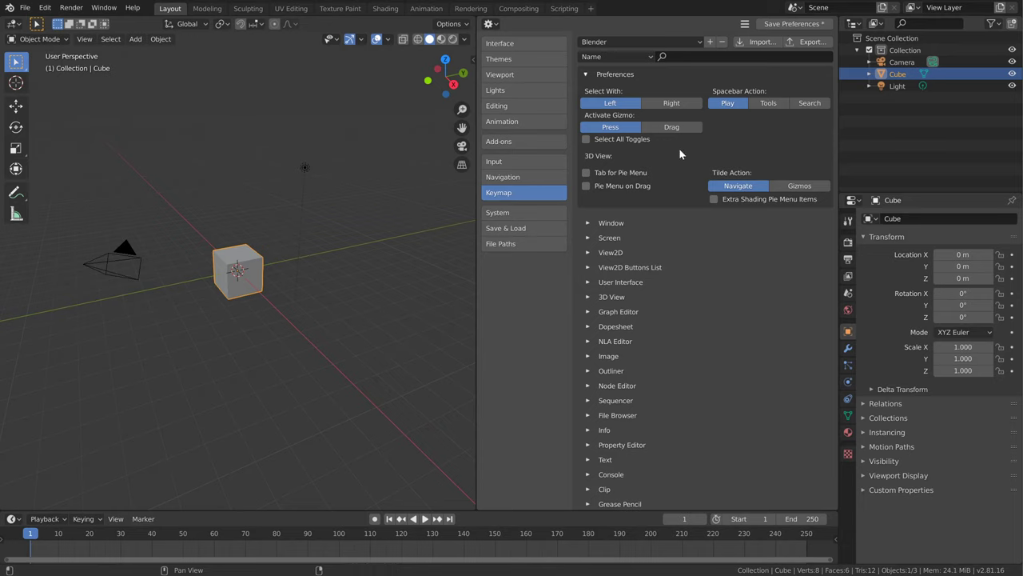
{"action": "left_click", "coordinate": [664, 41]}
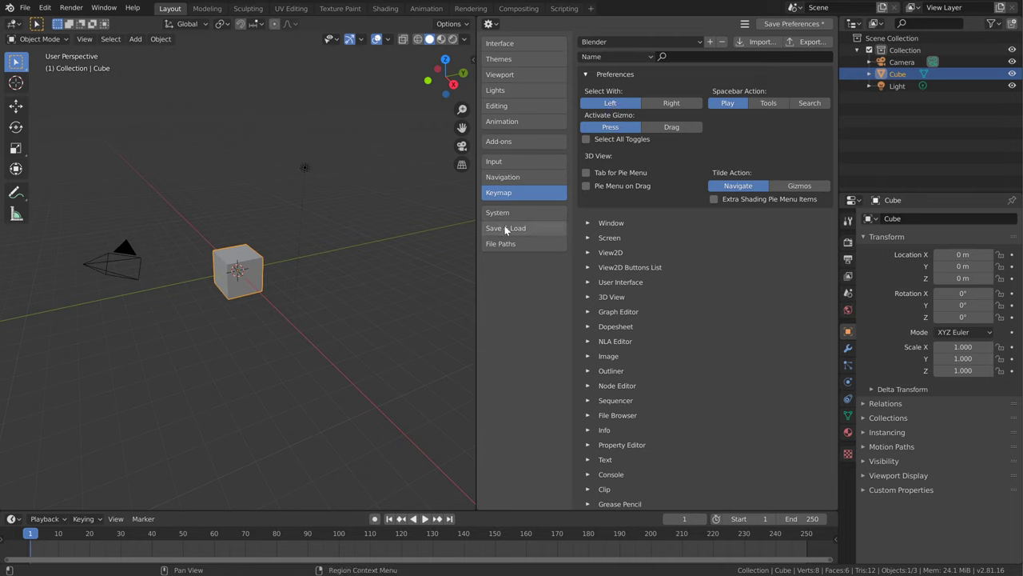
Step: Apply the Blender Dark preset in the theme preferences
{"action": "left_click", "coordinate": [511, 62]}
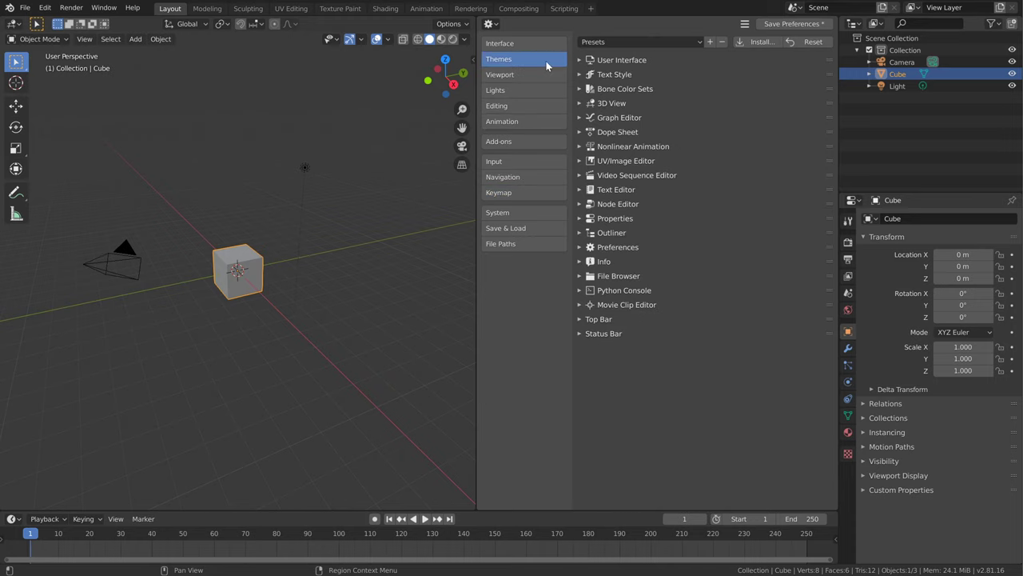
{"action": "left_click", "coordinate": [672, 40]}
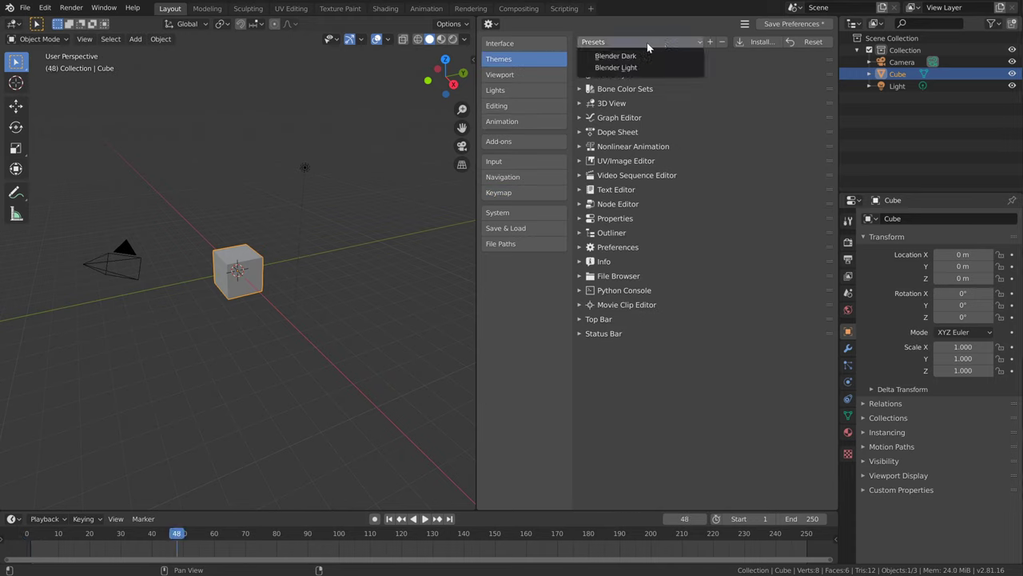
{"action": "left_click", "coordinate": [669, 56]}
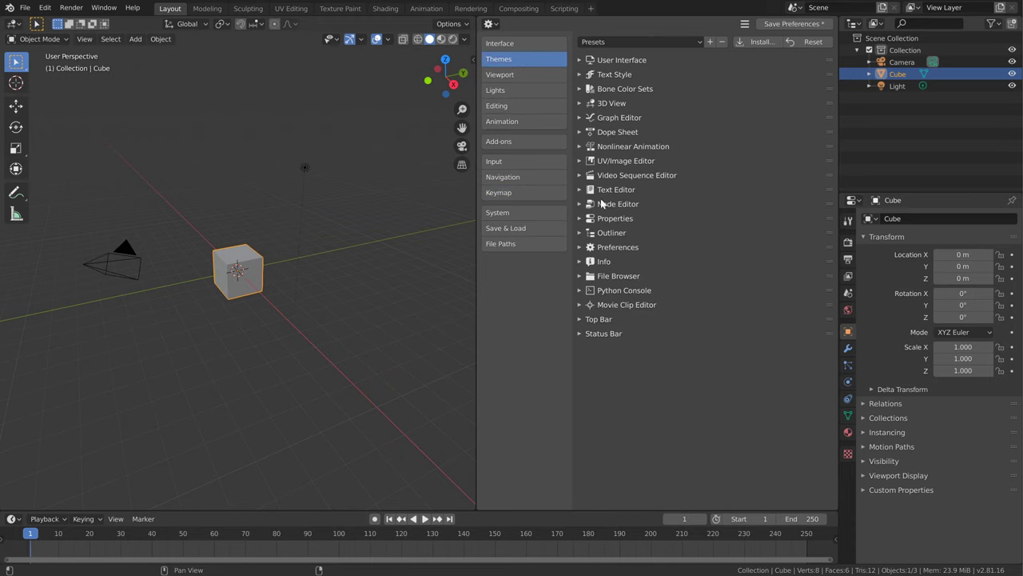
Step: Open the Keymap preferences and try the viewport shortcuts for animation playback, the tool list and operator search
{"action": "left_click", "coordinate": [519, 194]}
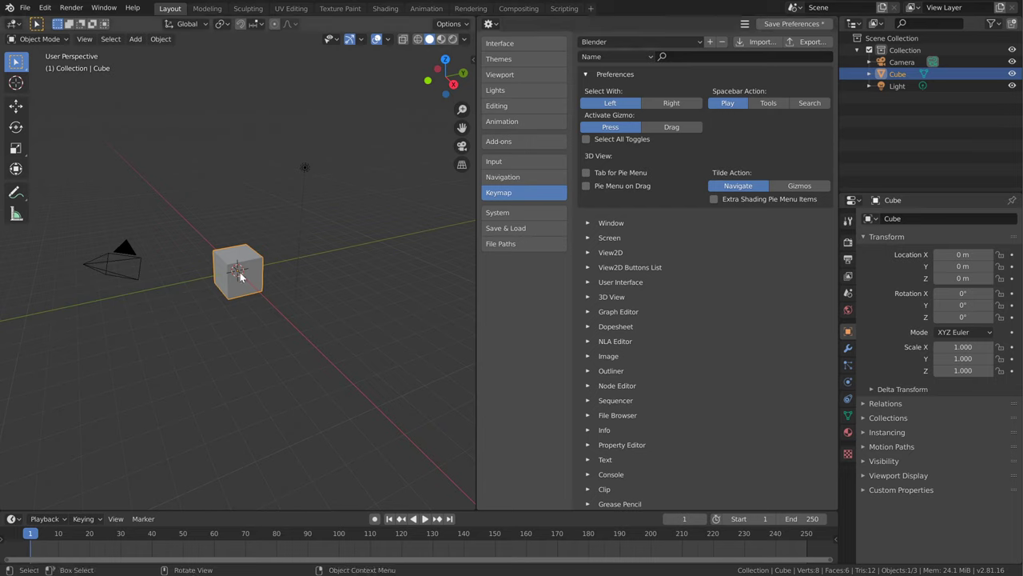
{"action": "key", "text": "space"}
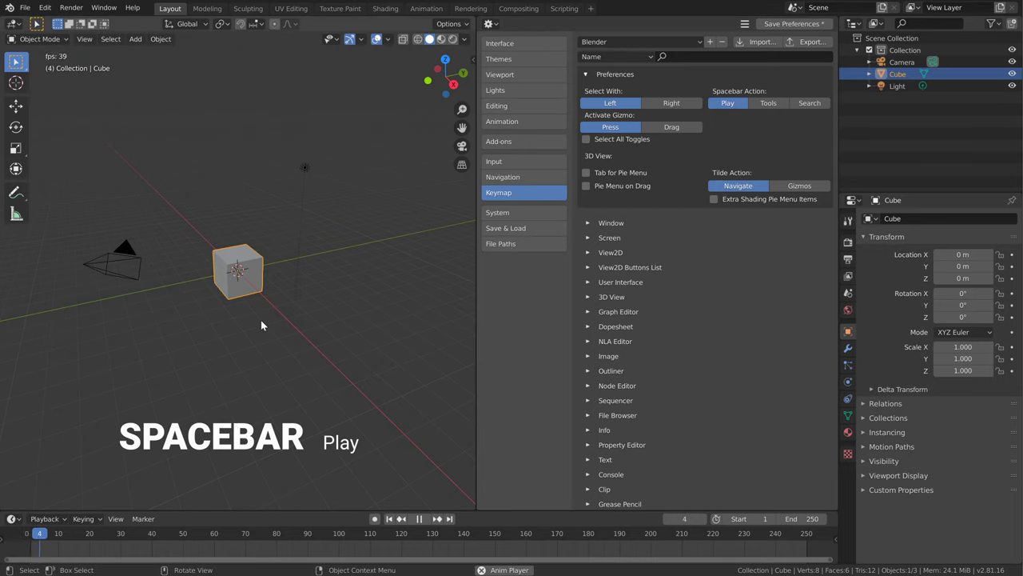
{"action": "key", "text": "space"}
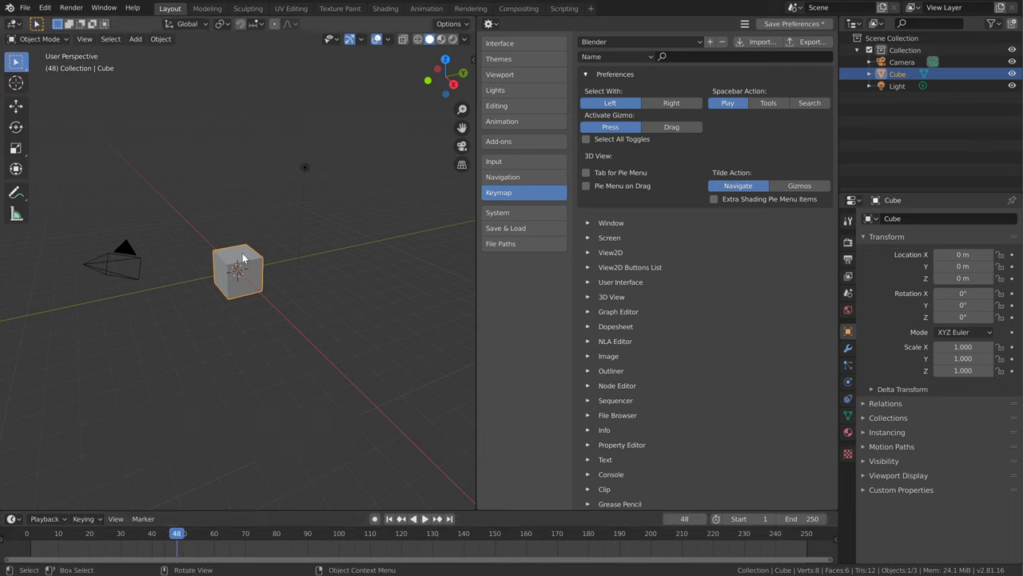
{"action": "key", "text": "shift+space"}
{"action": "key", "text": "F3"}
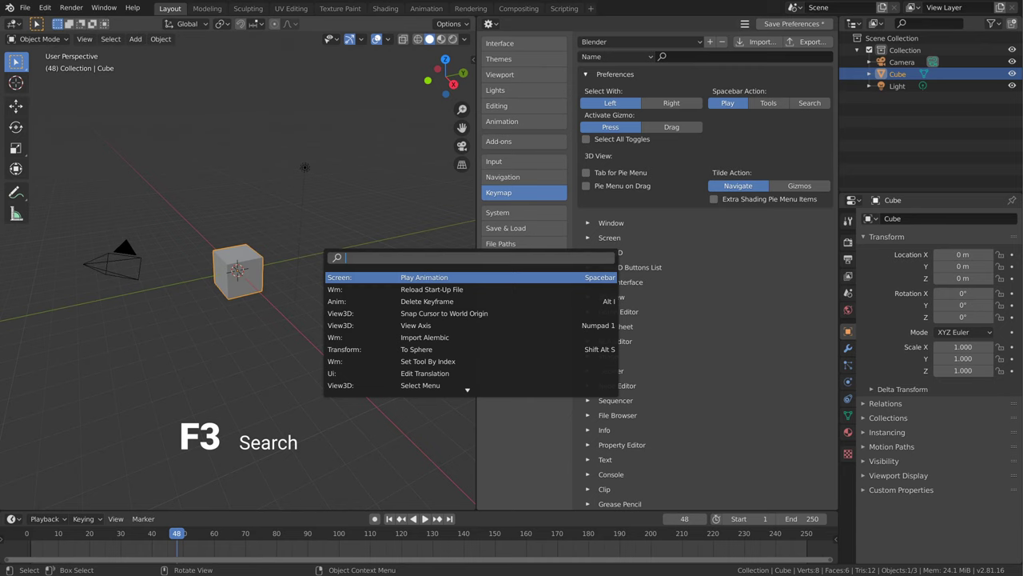
{"action": "key", "text": "Escape"}
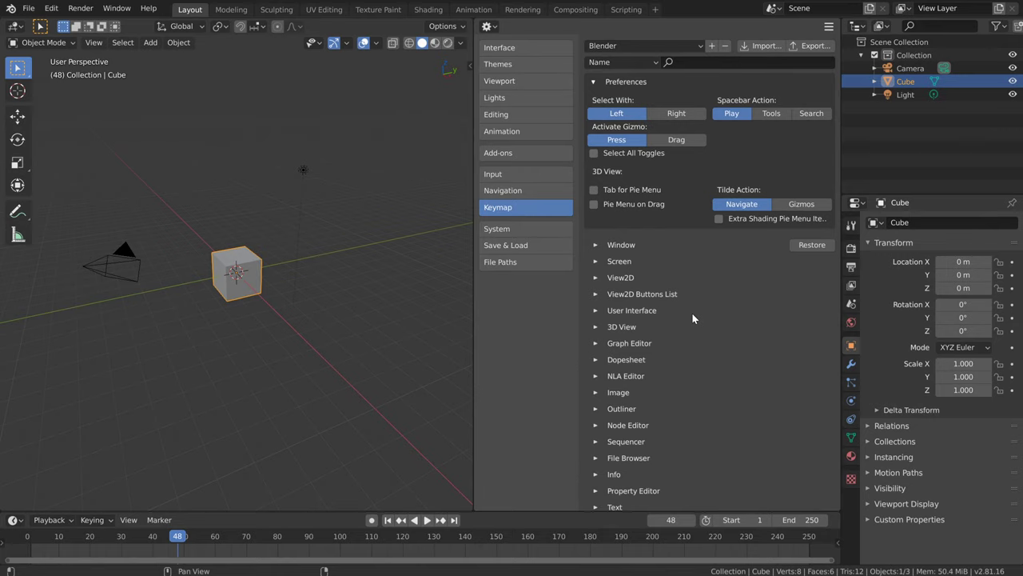
Step: Open the options for saving and auto-saving the preferences
{"action": "left_click", "coordinate": [829, 26]}
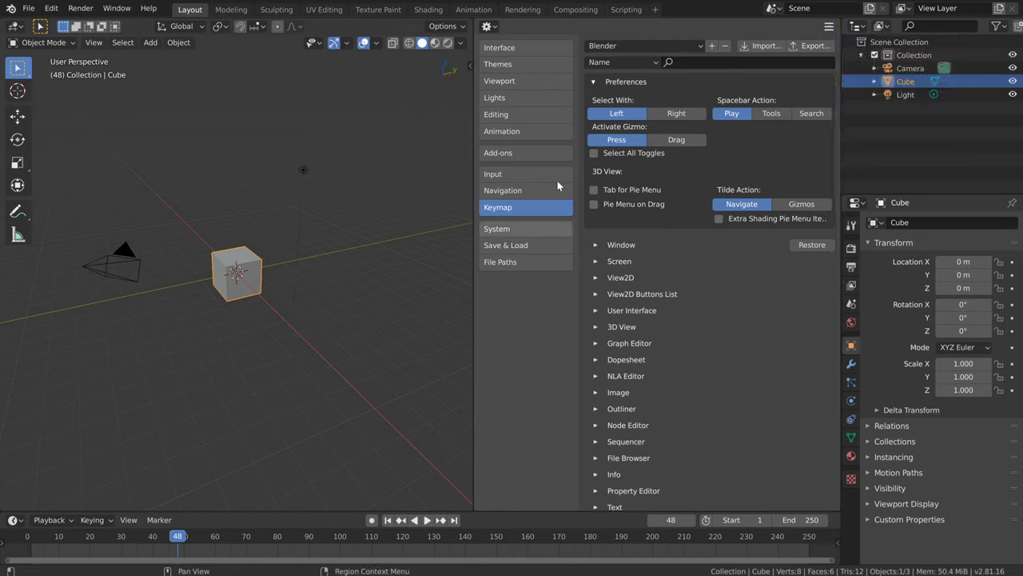
{"action": "left_click", "coordinate": [834, 28]}
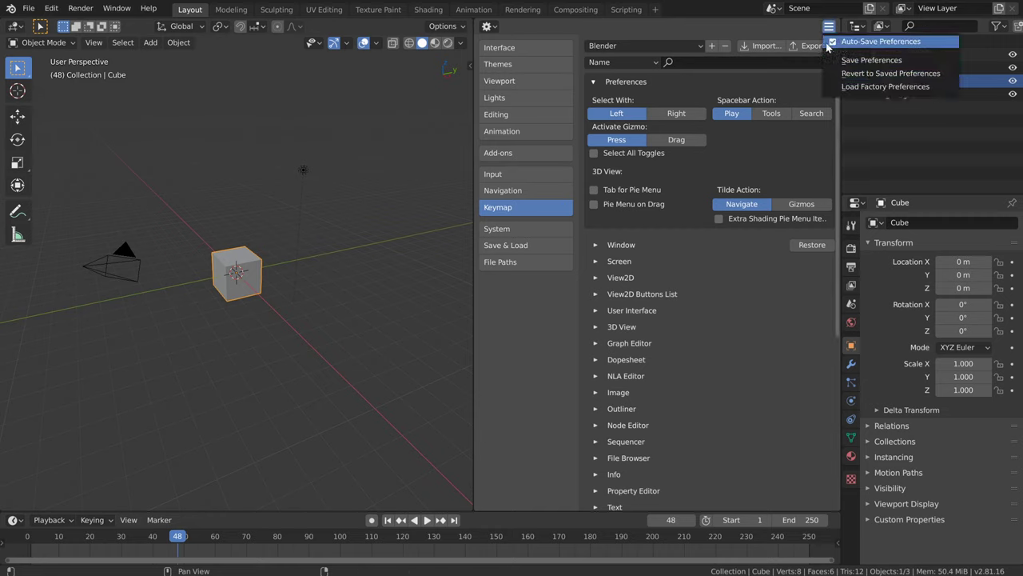
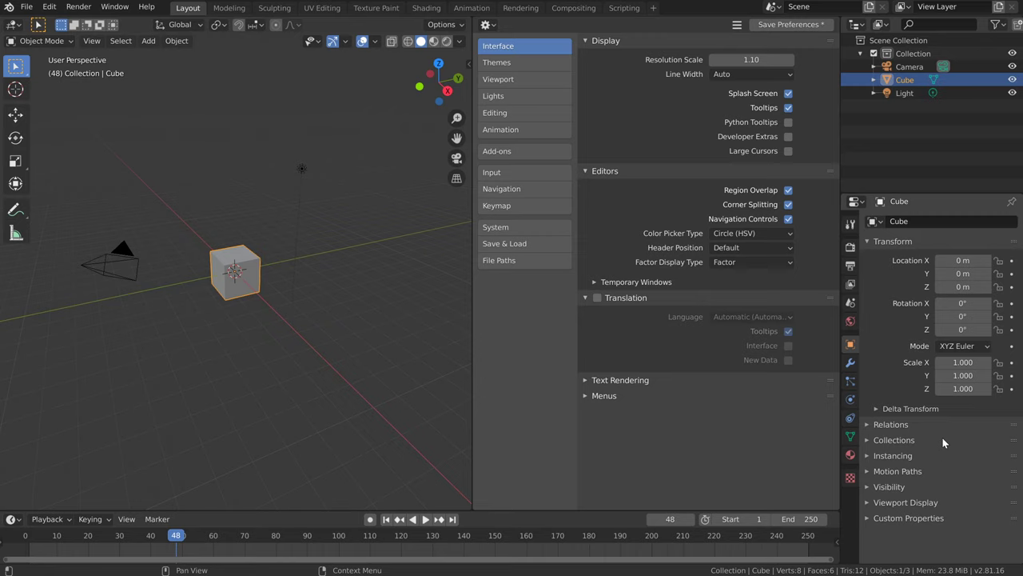
Step: Try the Interface preferences with Region Overlap off and the viewport sidebar shown, and enable Region Overlap again
{"action": "middle_click_drag", "start_coordinate": [943, 445], "coordinate": [948, 390], "text": "ctrl"}
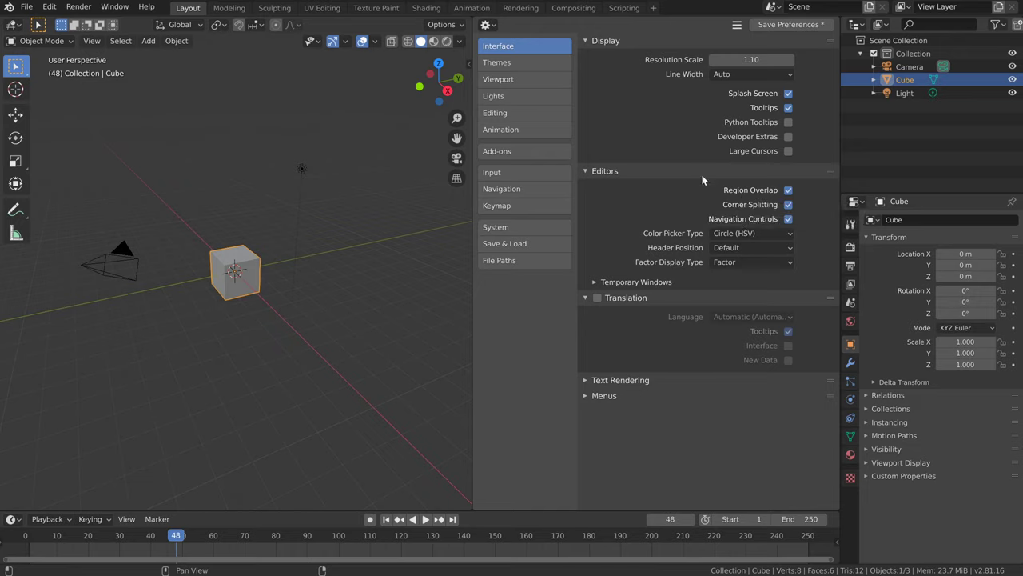
{"action": "left_click", "coordinate": [788, 190]}
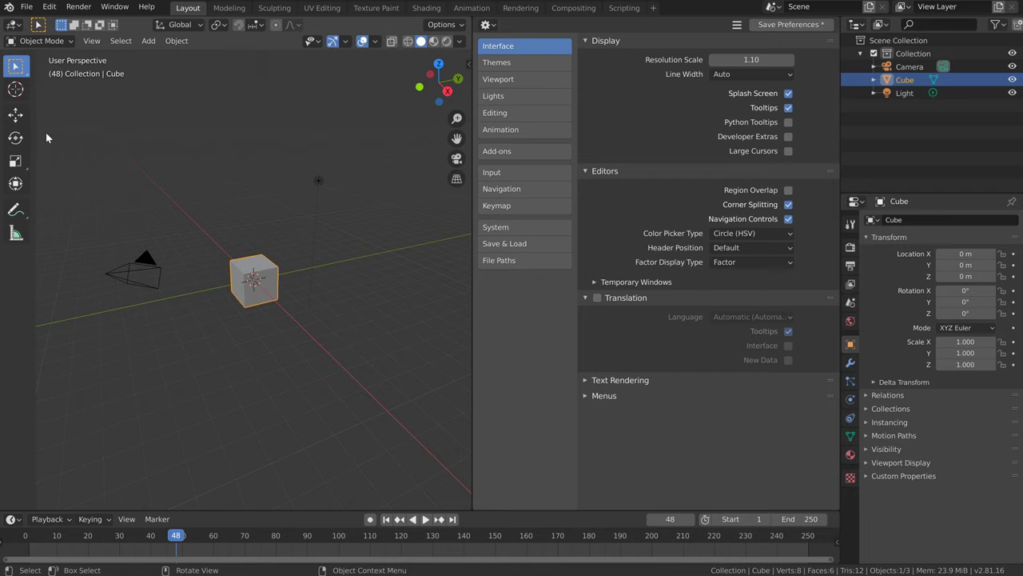
{"action": "key", "text": "n"}
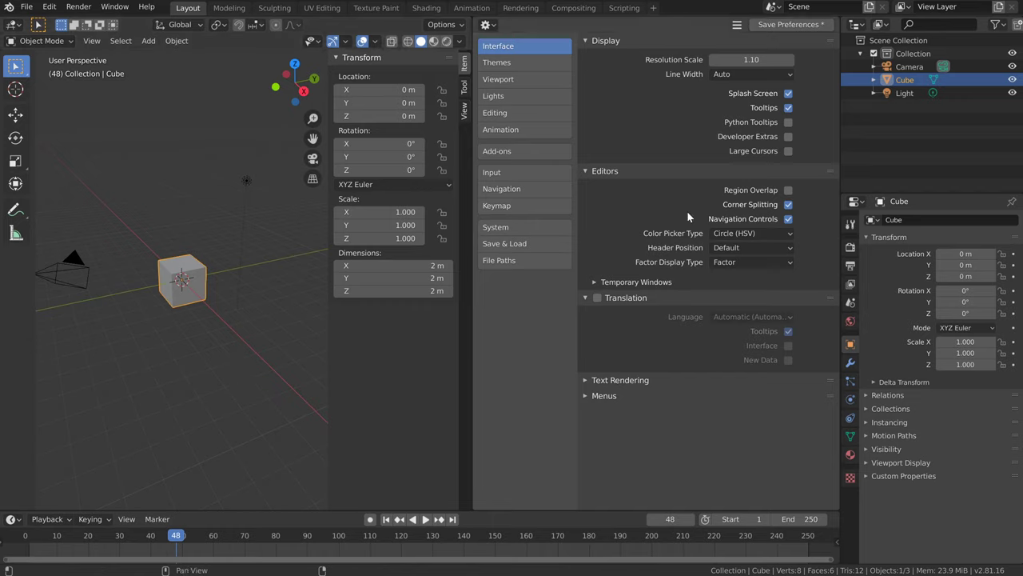
{"action": "left_click", "coordinate": [788, 190]}
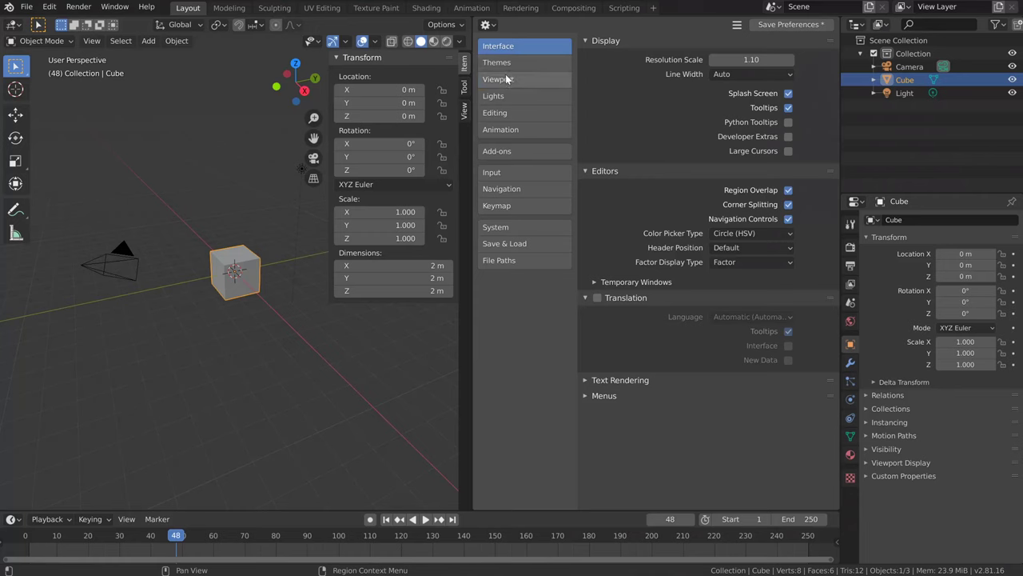
Step: Open the Viewport preferences and hide the 3D viewport's toolbar and sidebar
{"action": "left_click", "coordinate": [504, 78]}
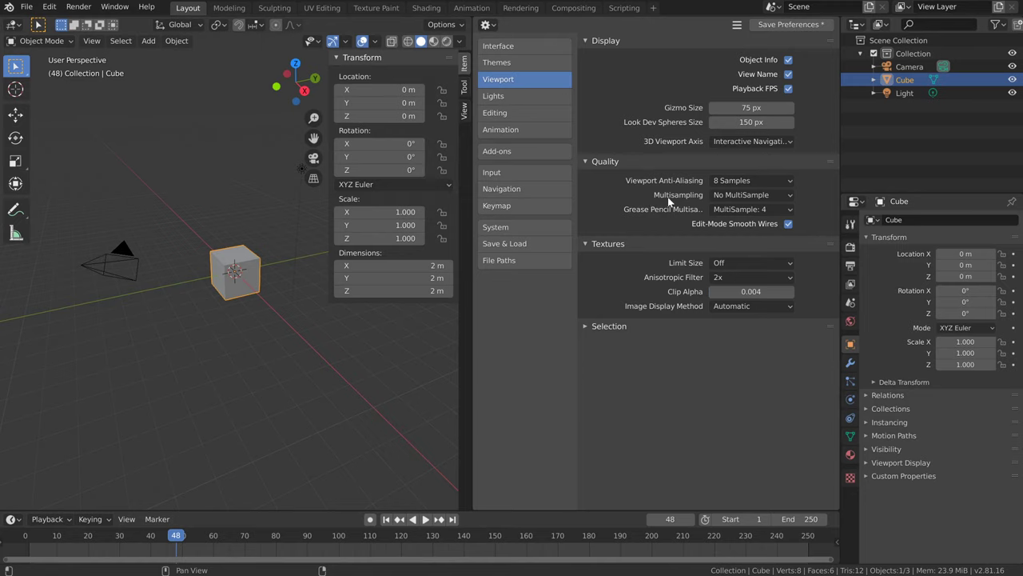
{"action": "left_click", "coordinate": [750, 194]}
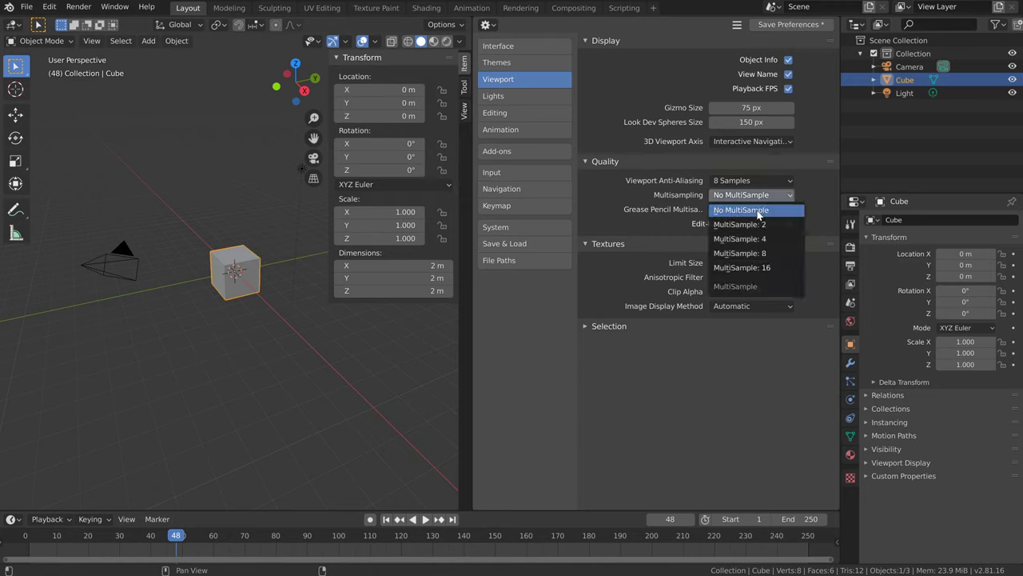
{"action": "left_click", "coordinate": [92, 40]}
{"action": "left_click", "coordinate": [109, 55]}
{"action": "left_click", "coordinate": [92, 41]}
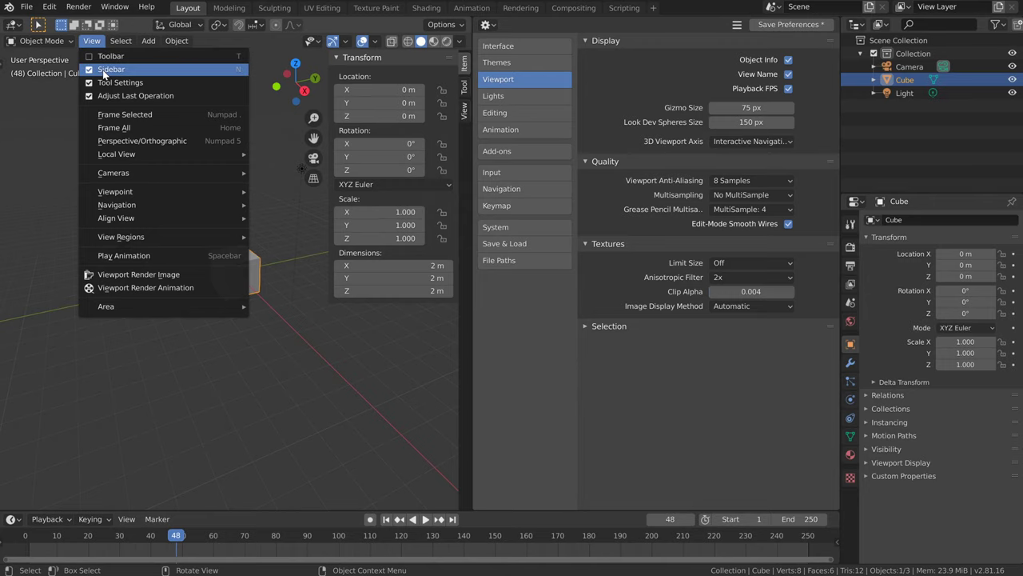
{"action": "left_click", "coordinate": [119, 69]}
Step: Replace the default cube with a Monkey mesh shown in wireframe shading
{"action": "key", "text": "x"}
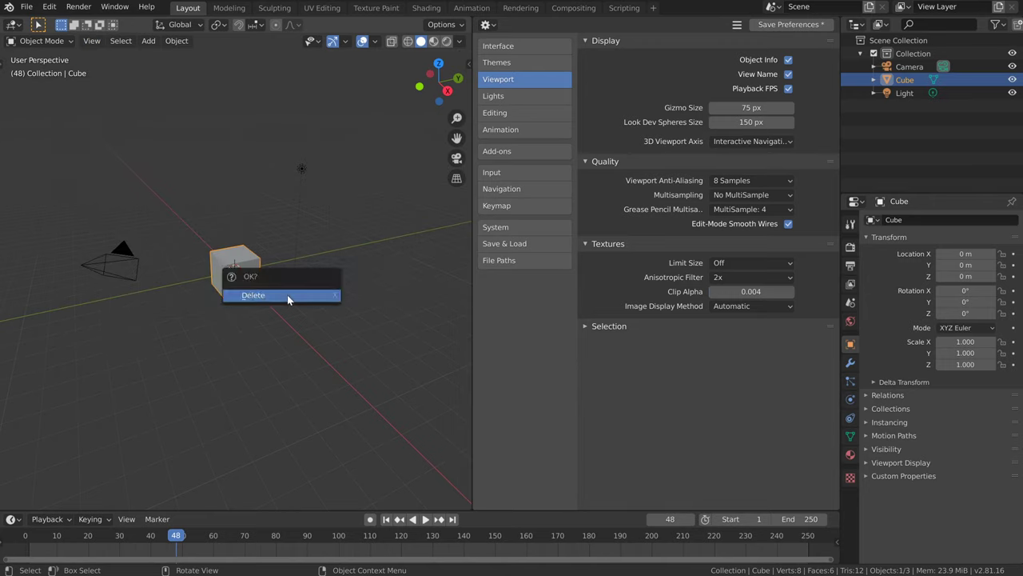
{"action": "left_click", "coordinate": [287, 295]}
{"action": "left_click", "coordinate": [148, 40]}
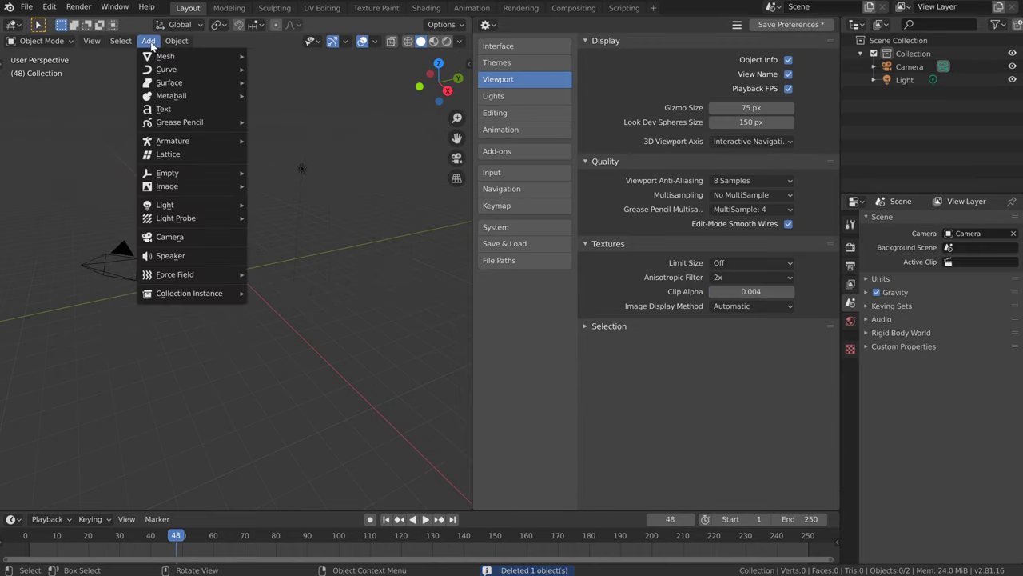
{"action": "mouse_move", "coordinate": [166, 56]}
{"action": "left_click", "coordinate": [297, 179]}
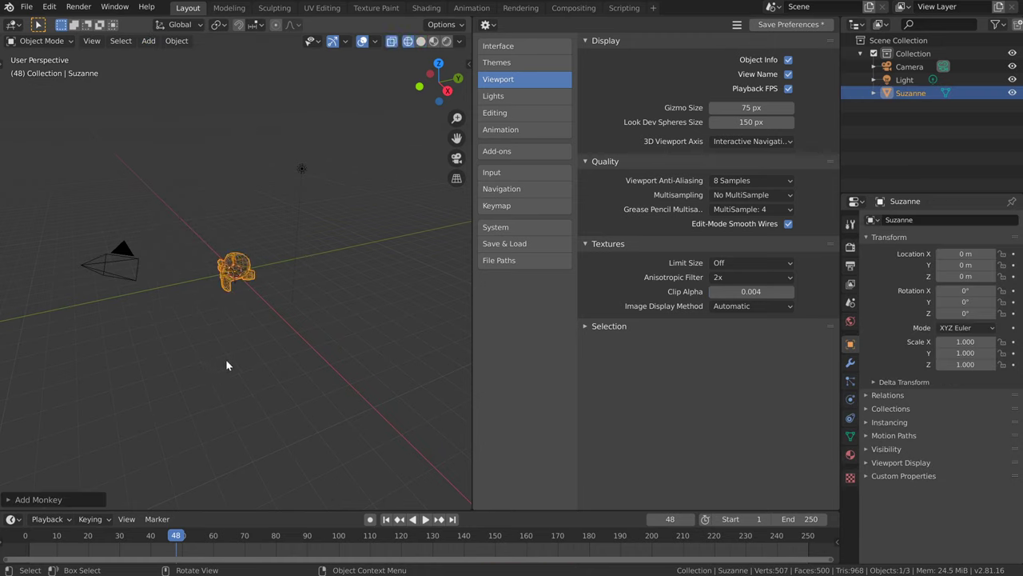
Step: Set the viewport Multisampling to MultiSample: 8 and compare the smoothness of the monkey's wireframe lines
{"action": "scroll", "coordinate": [234, 198], "scroll_direction": "up", "scroll_amount": 10}
{"action": "middle_click_drag", "start_coordinate": [235, 199], "coordinate": [168, 164]}
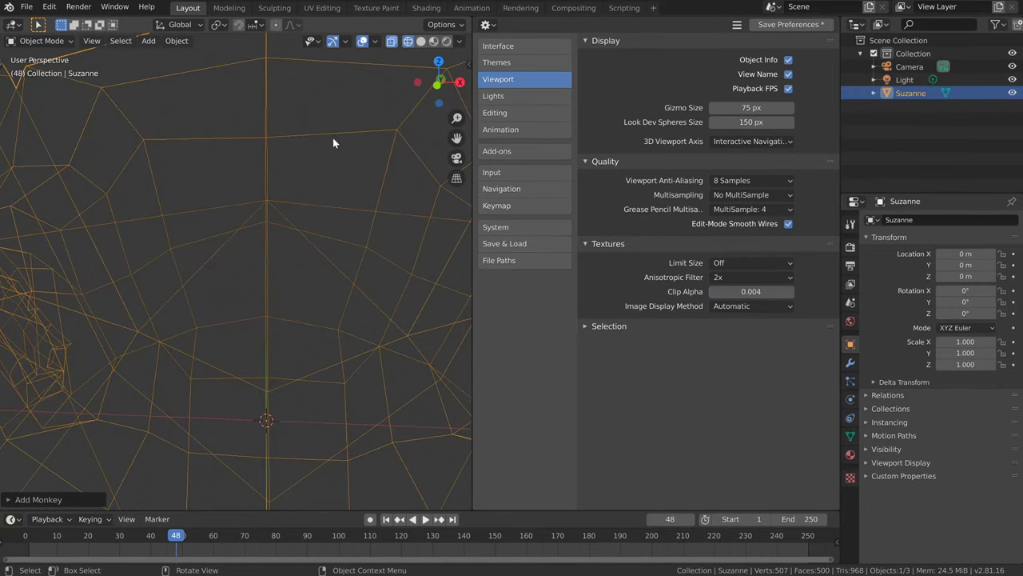
{"action": "left_click", "coordinate": [740, 194]}
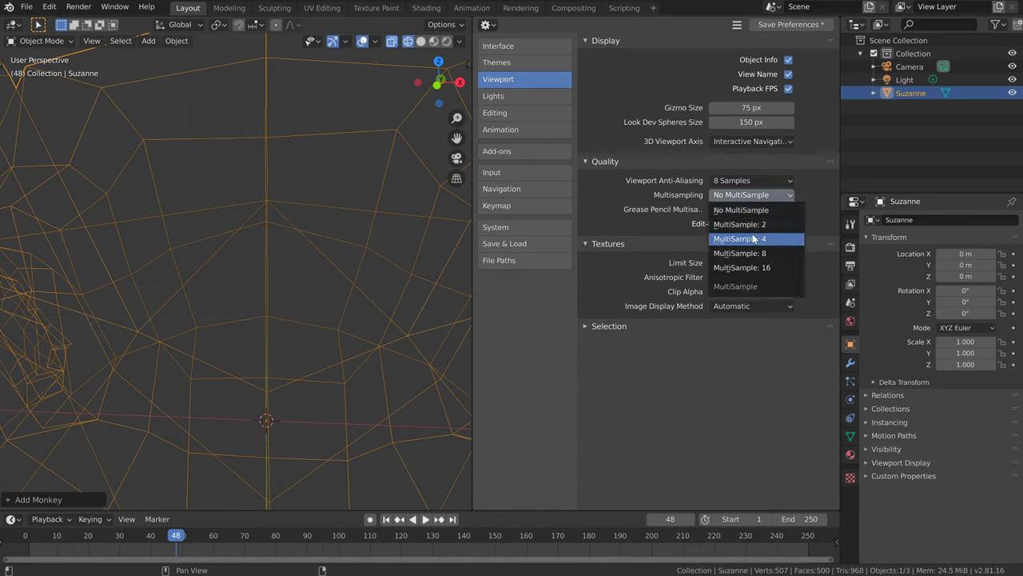
{"action": "left_click", "coordinate": [773, 254]}
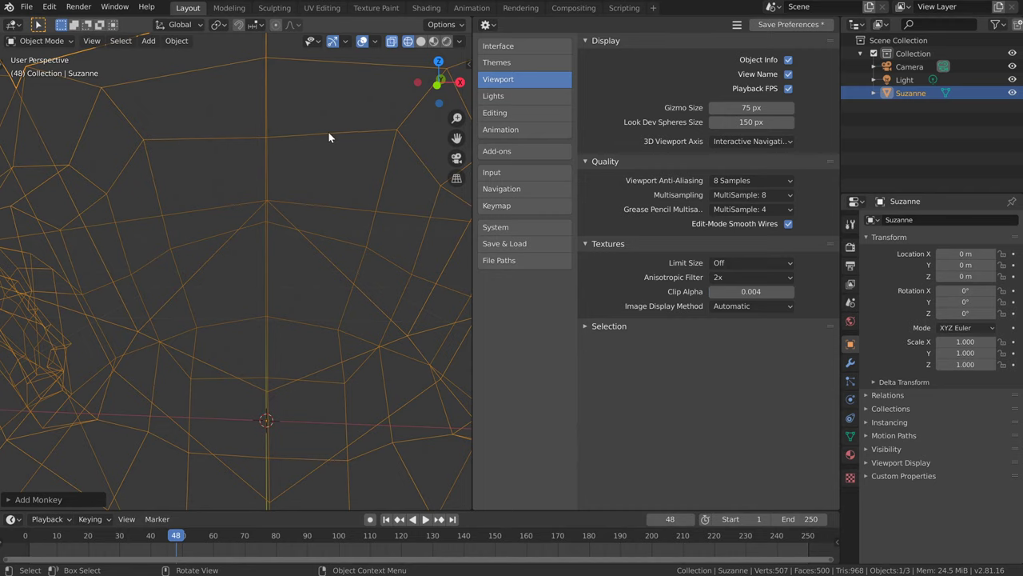
{"action": "scroll", "coordinate": [351, 176], "scroll_direction": "down", "scroll_amount": 10}
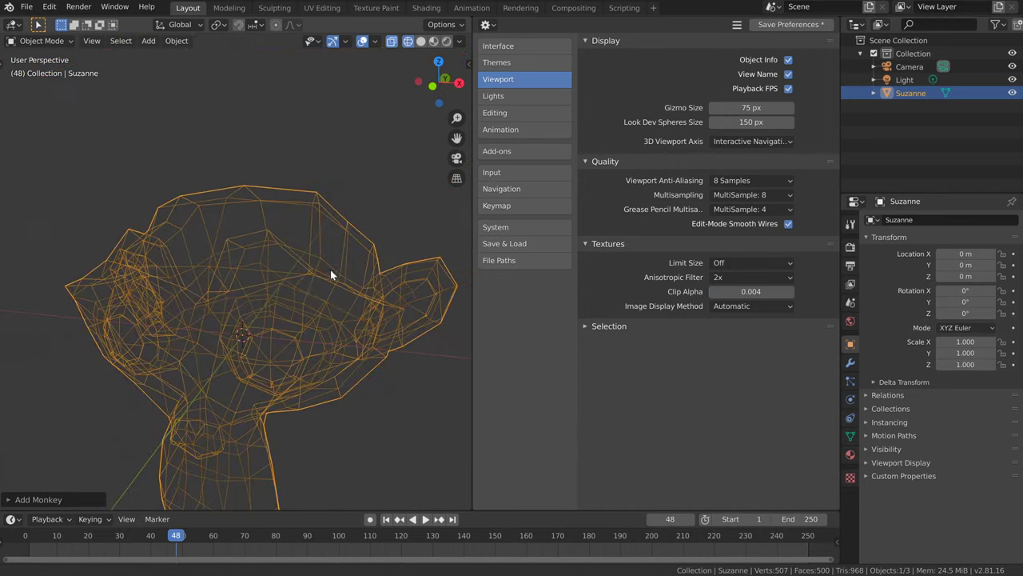
{"action": "scroll", "coordinate": [315, 232], "scroll_direction": "up", "scroll_amount": 3}
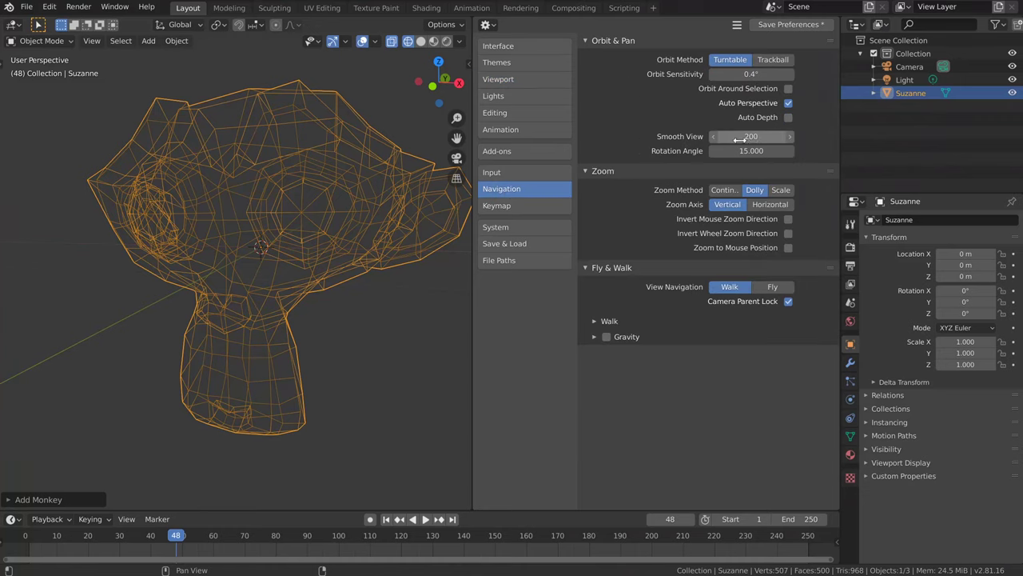
Step: Select the light and frame it in the viewport to see the smooth view transition
{"action": "middle_click_drag", "start_coordinate": [344, 276], "coordinate": [319, 498]}
{"action": "middle_click_drag", "start_coordinate": [237, 282], "coordinate": [320, 183]}
{"action": "left_click", "coordinate": [310, 156]}
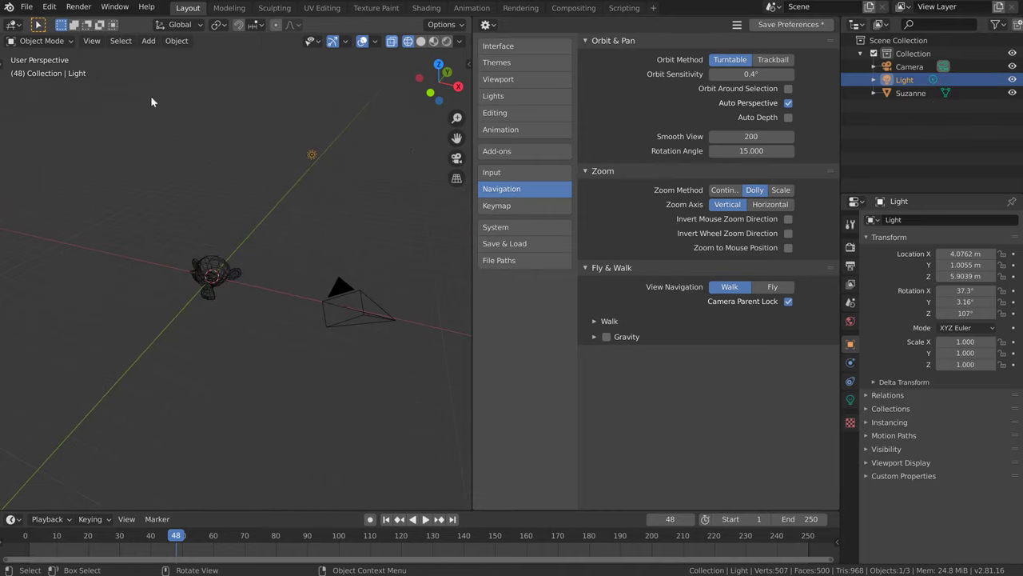
{"action": "left_click", "coordinate": [96, 45]}
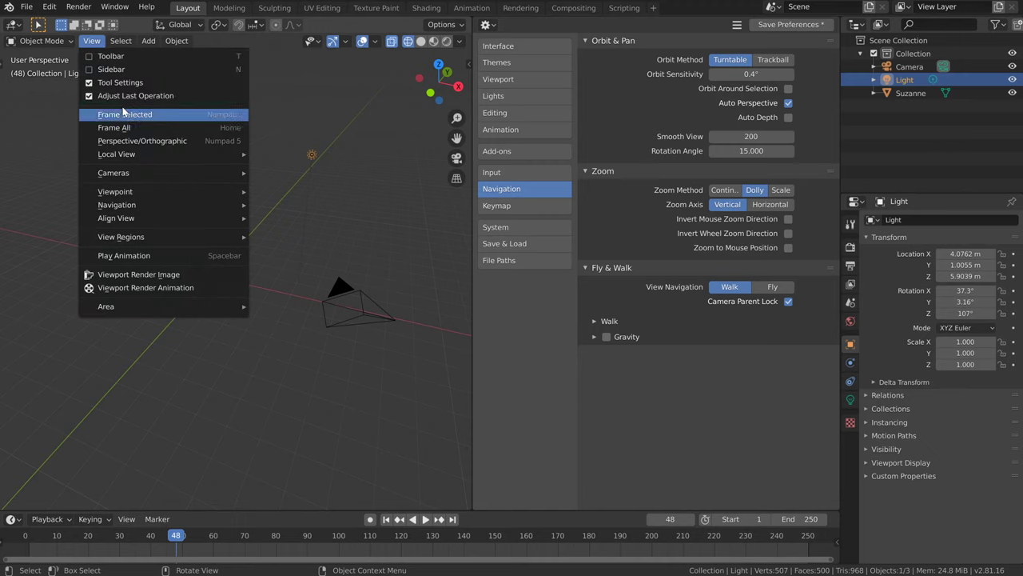
{"action": "left_click", "coordinate": [179, 118]}
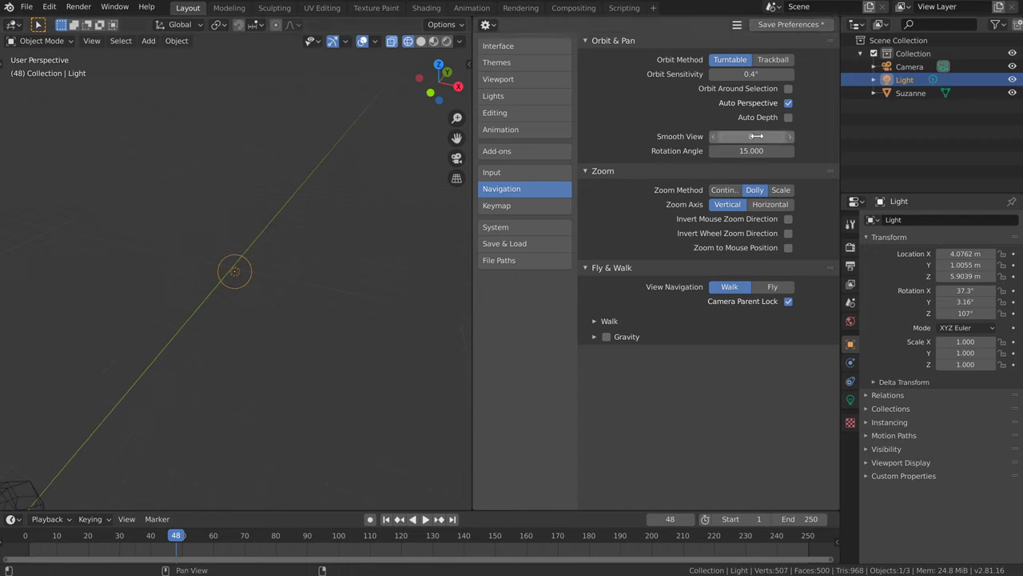
Step: Set Smooth View to 0 in the Navigation preferences and test it by rotating the view and framing the monkey
{"action": "left_click_drag", "start_coordinate": [756, 136], "coordinate": [712, 136]}
{"action": "key", "text": "KP_6"}
{"action": "key", "text": "KP_6"}
{"action": "key", "text": "KP_6"}
{"action": "left_click", "coordinate": [116, 367]}
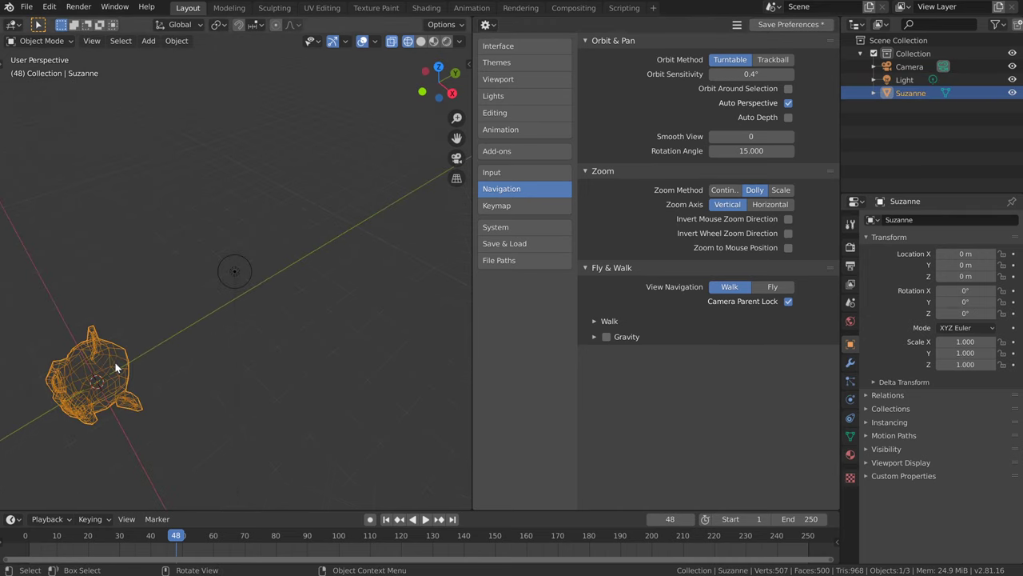
{"action": "key", "text": "KP_Decimal"}
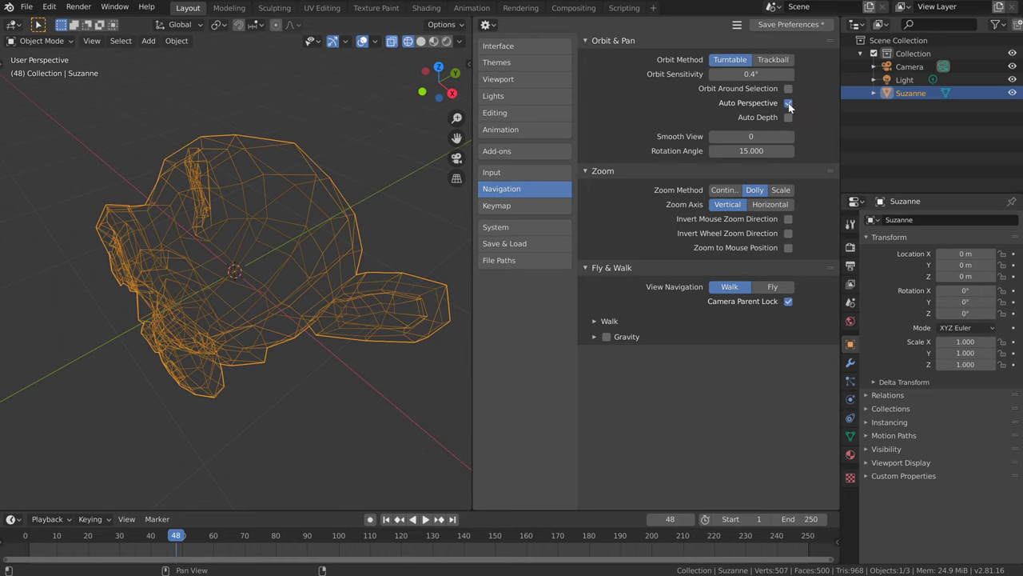
Step: Examine Auto Perspective by viewing the monkey from the front, orbiting away, and toggling between perspective and orthographic projection
{"action": "middle_click_drag", "start_coordinate": [216, 294], "coordinate": [275, 289]}
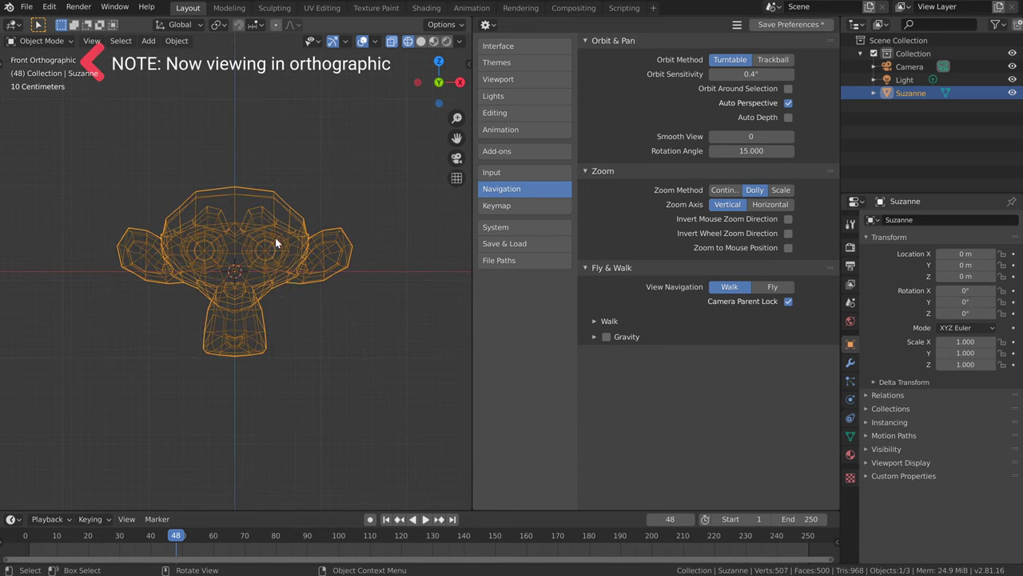
{"action": "middle_click_drag", "start_coordinate": [272, 221], "coordinate": [238, 248]}
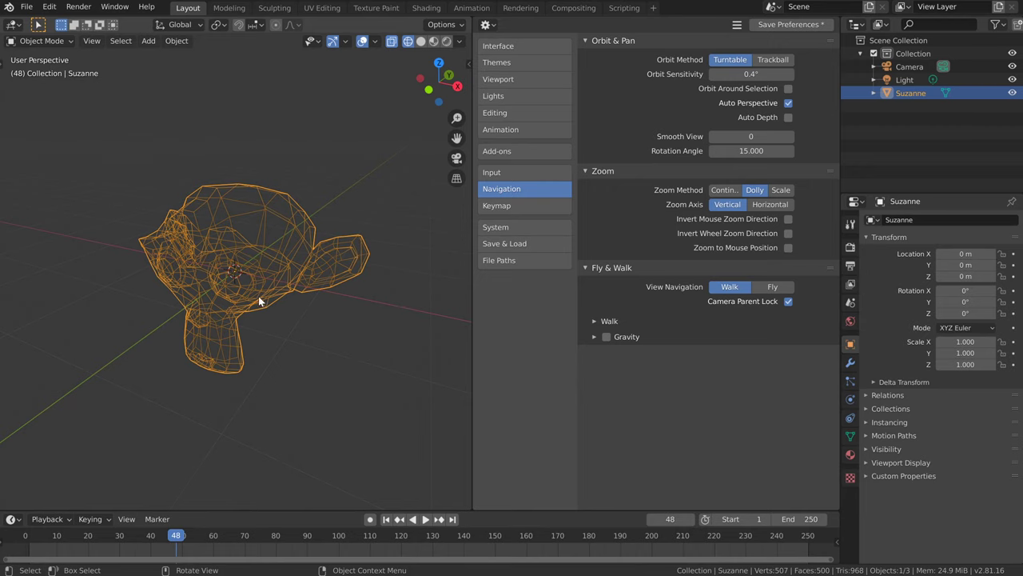
{"action": "key", "text": "KP_5"}
{"action": "key", "text": "KP_5"}
{"action": "key", "text": "KP_5"}
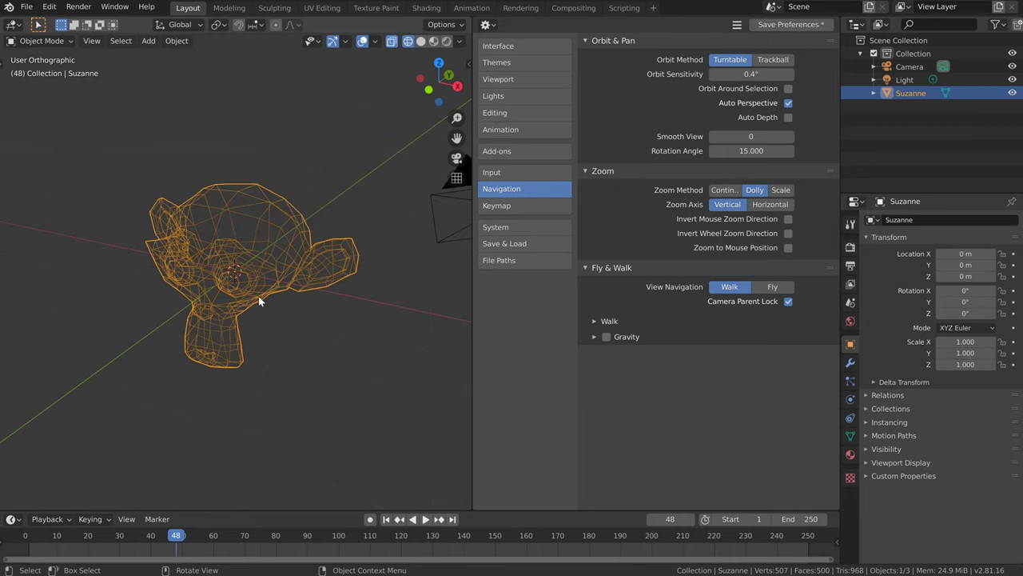
{"action": "key", "text": "KP_5"}
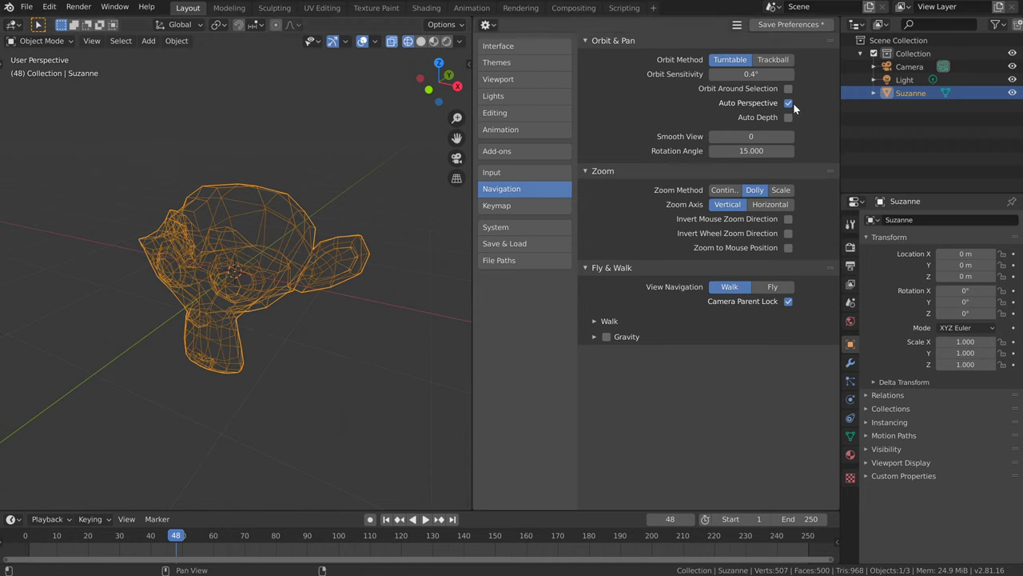
{"action": "key", "text": "KP_5"}
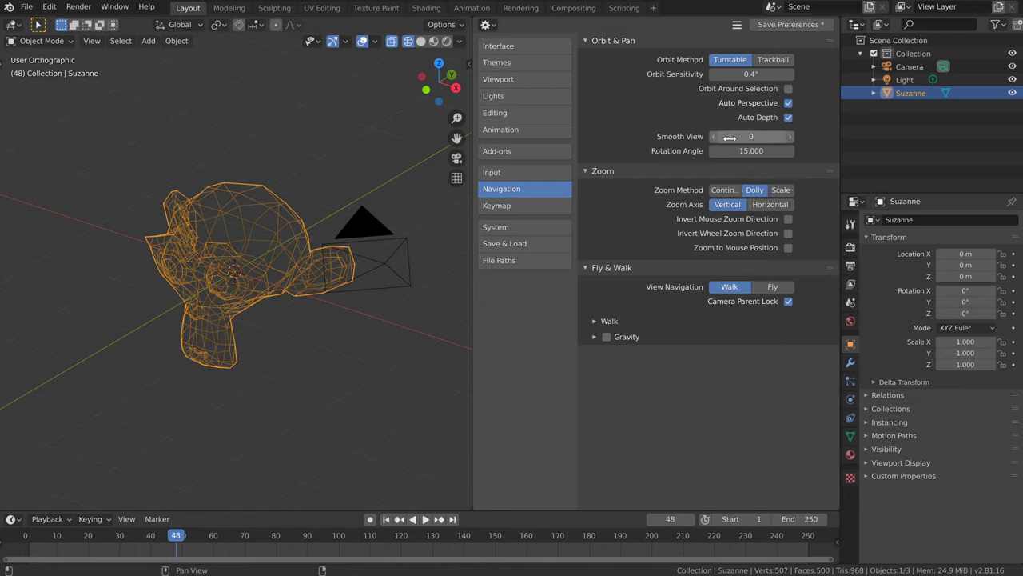
Step: Turn off Auto Depth in the Navigation preferences and test zooming and orbiting around the monkey
{"action": "left_click", "coordinate": [787, 117]}
{"action": "scroll", "coordinate": [236, 276], "scroll_direction": "down", "scroll_amount": 2}
{"action": "scroll", "coordinate": [236, 275], "scroll_direction": "down", "scroll_amount": 3}
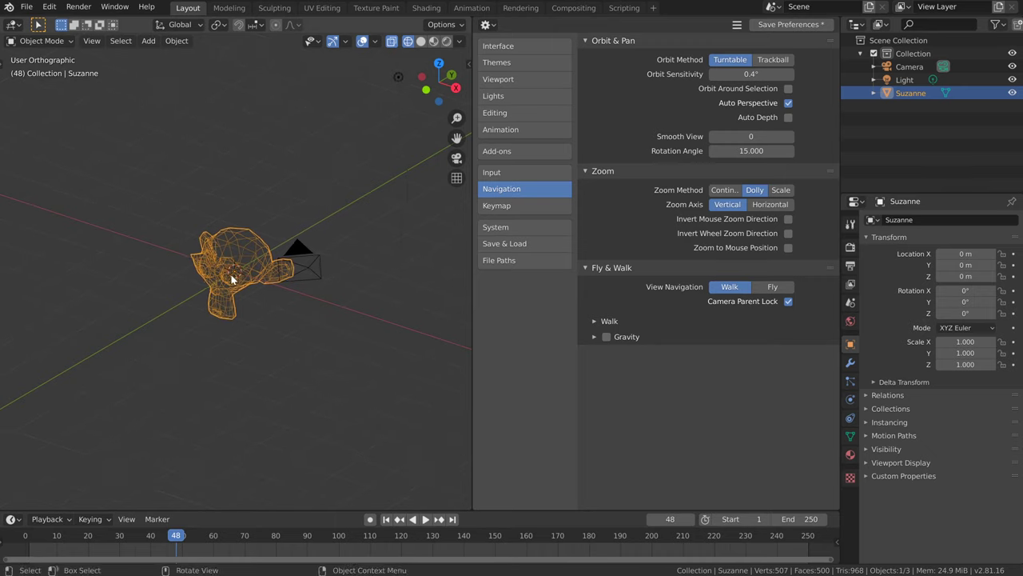
{"action": "middle_click_drag", "start_coordinate": [231, 288], "coordinate": [313, 290]}
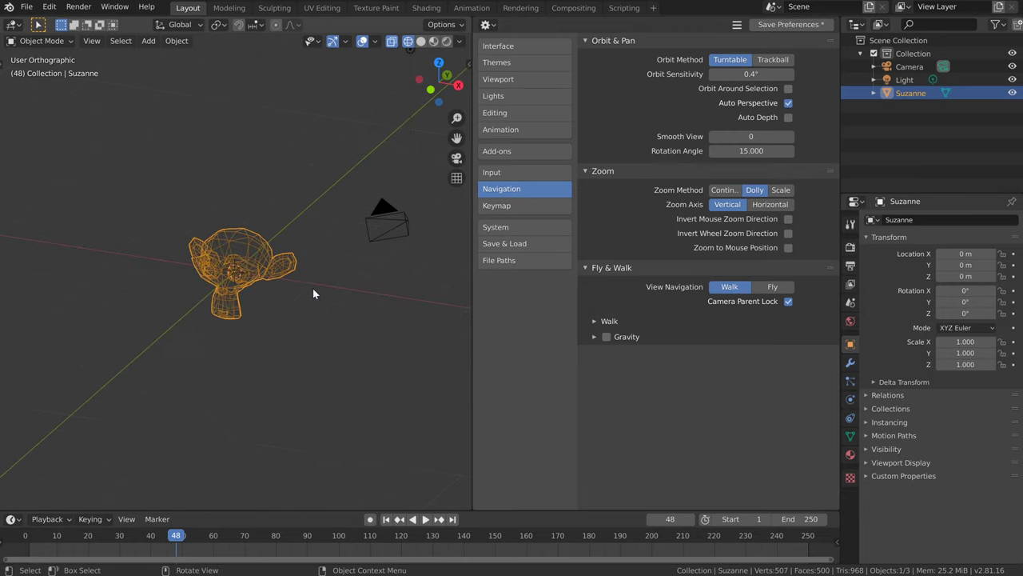
Step: Select the camera and frame it in the viewport, testing orbiting and zooming out with Auto Depth off
{"action": "middle_click_drag", "start_coordinate": [256, 275], "coordinate": [233, 280]}
{"action": "left_click", "coordinate": [326, 223]}
{"action": "left_click", "coordinate": [92, 42]}
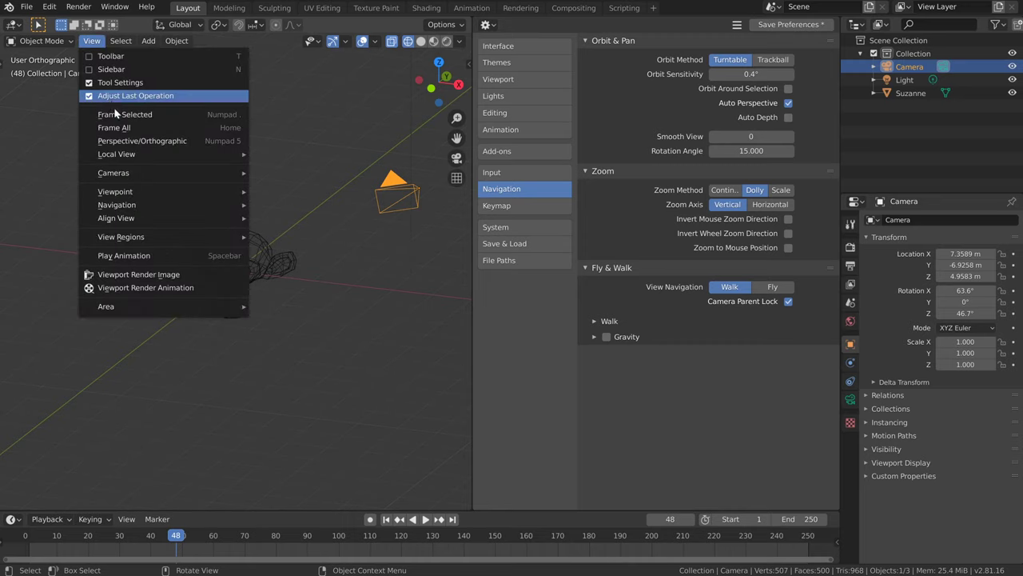
{"action": "left_click", "coordinate": [163, 114]}
{"action": "middle_click_drag", "start_coordinate": [207, 203], "coordinate": [157, 301]}
{"action": "scroll", "coordinate": [157, 260], "scroll_direction": "down", "scroll_amount": 5}
{"action": "scroll", "coordinate": [156, 261], "scroll_direction": "down", "scroll_amount": 5}
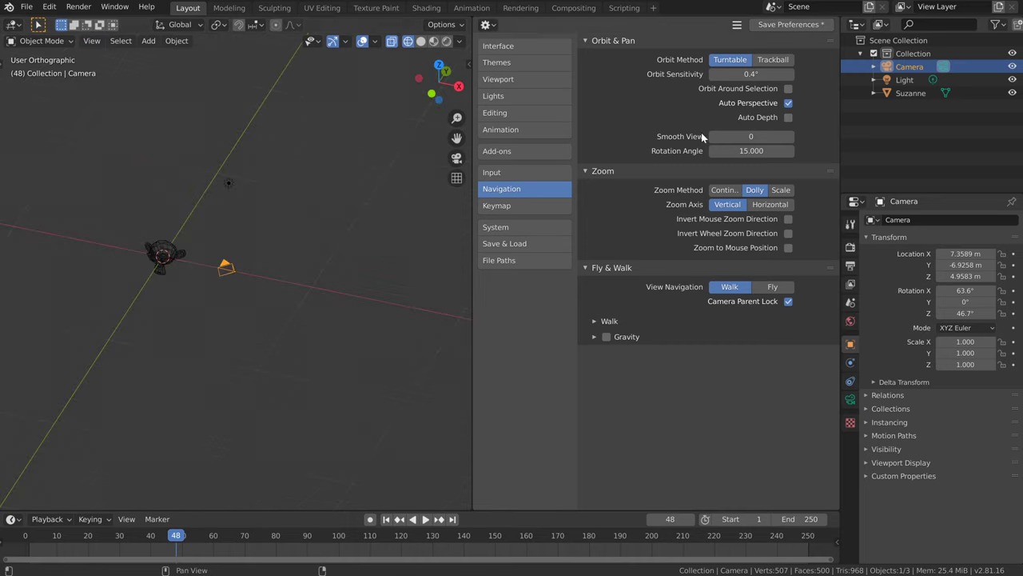
Step: Turn Auto Depth back on in the Navigation preferences and test zooming and orbiting around the camera in perspective projection
{"action": "left_click", "coordinate": [787, 117]}
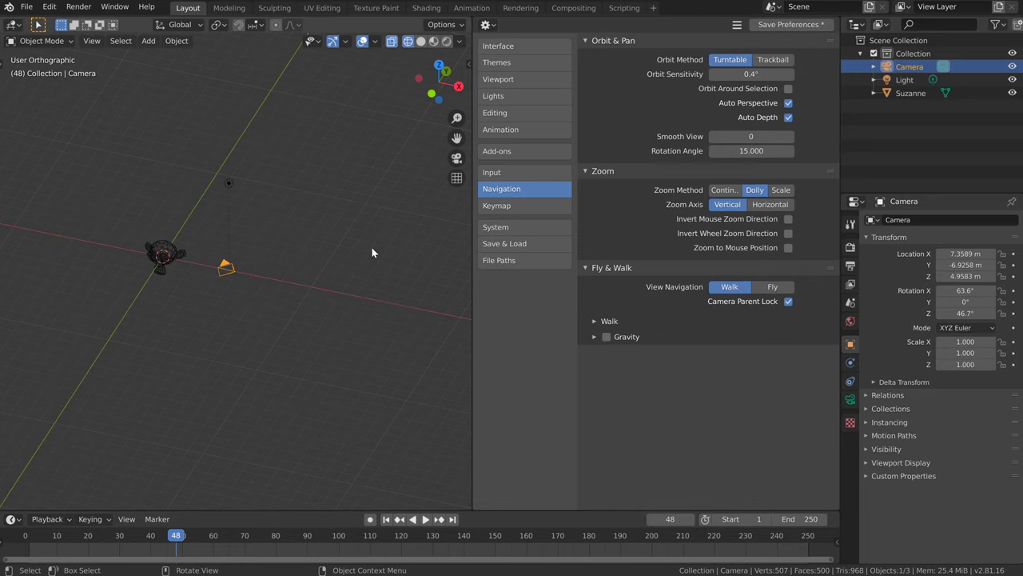
{"action": "middle_click_drag", "start_coordinate": [216, 265], "coordinate": [269, 285], "text": "ctrl"}
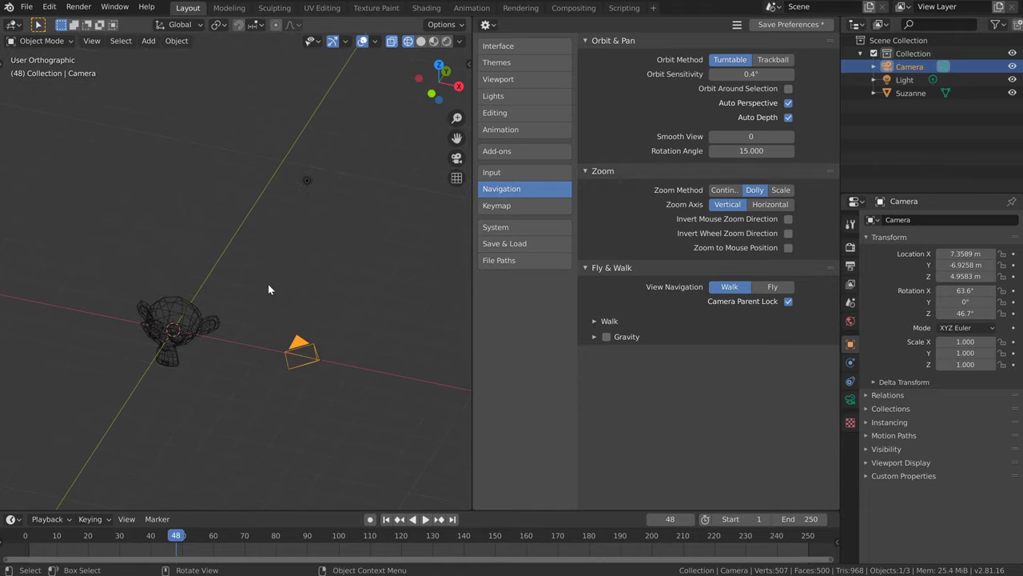
{"action": "key", "text": "KP_5"}
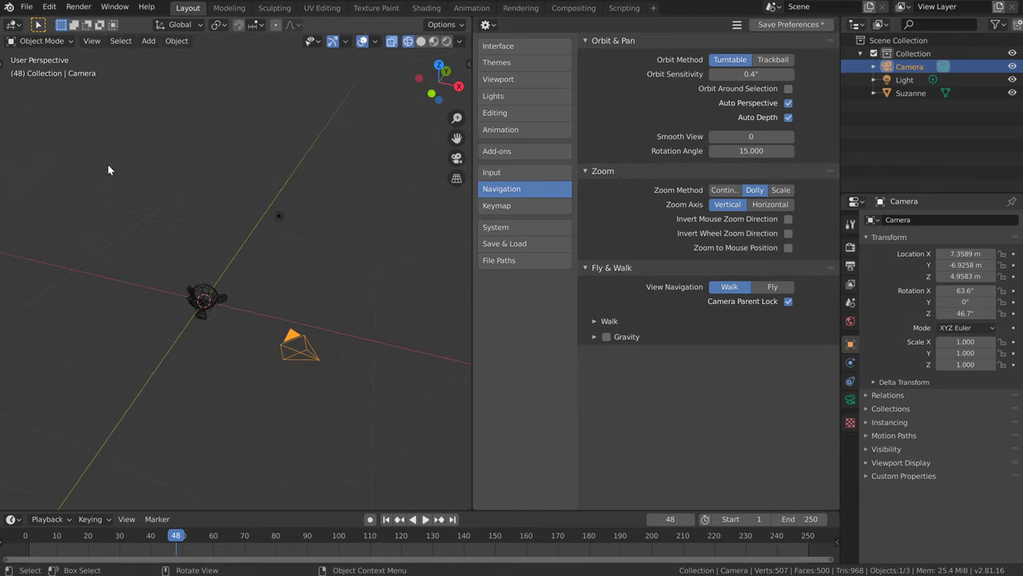
{"action": "middle_click_drag", "start_coordinate": [213, 296], "coordinate": [385, 306]}
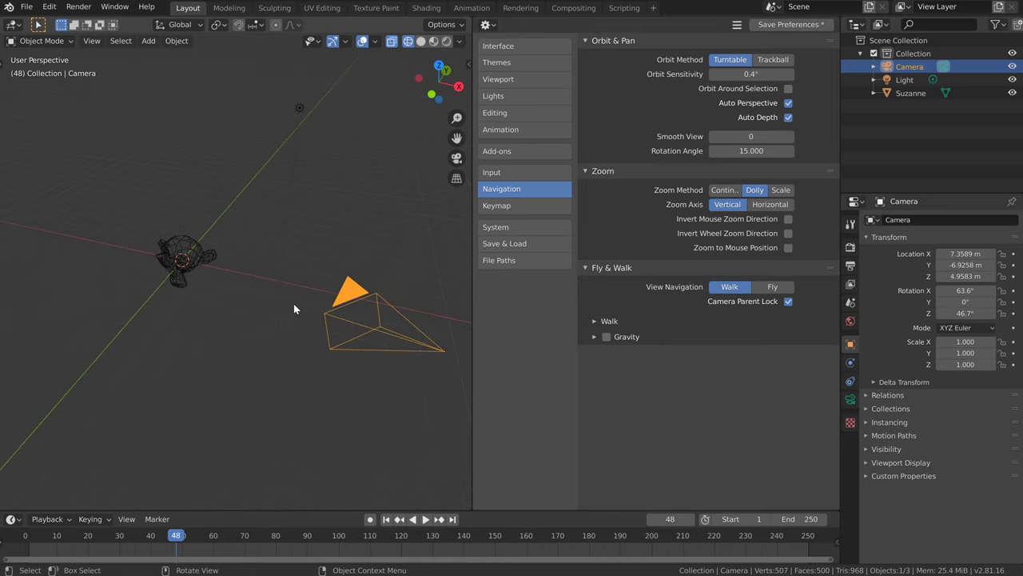
{"action": "scroll", "coordinate": [293, 309], "scroll_direction": "down", "scroll_amount": 3, "text": "ctrl"}
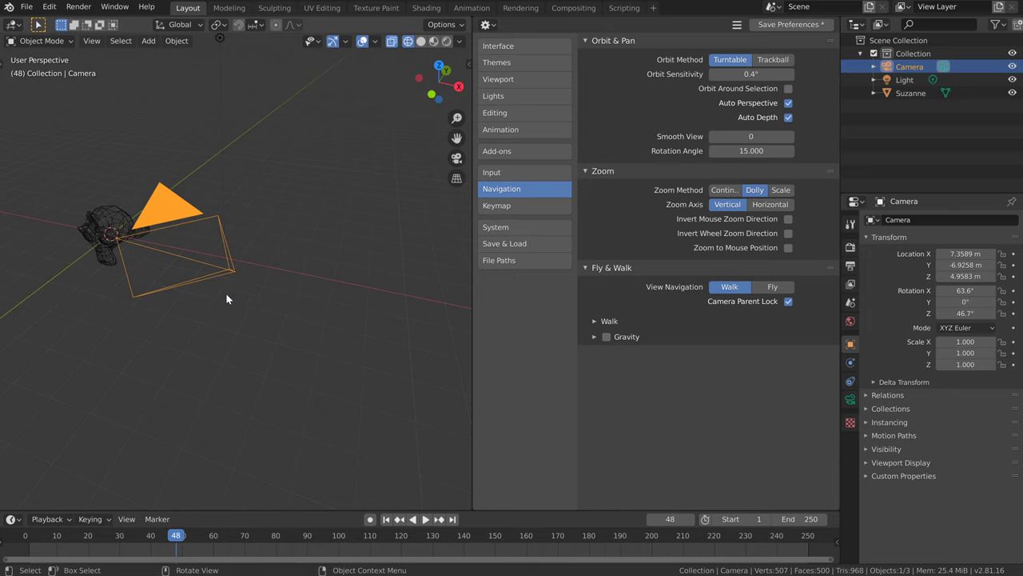
{"action": "middle_click_drag", "start_coordinate": [226, 292], "coordinate": [252, 301]}
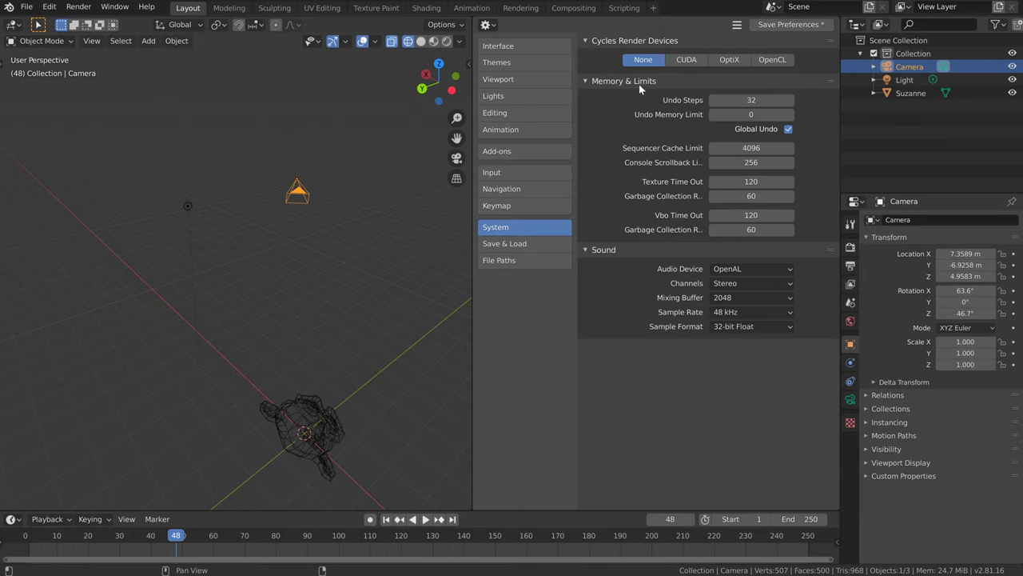
Step: Set the Cycles render devices to CUDA with the AMD Ryzen 7 1700 processor also enabled, and merge the preferences area into the viewport
{"action": "left_click", "coordinate": [685, 60]}
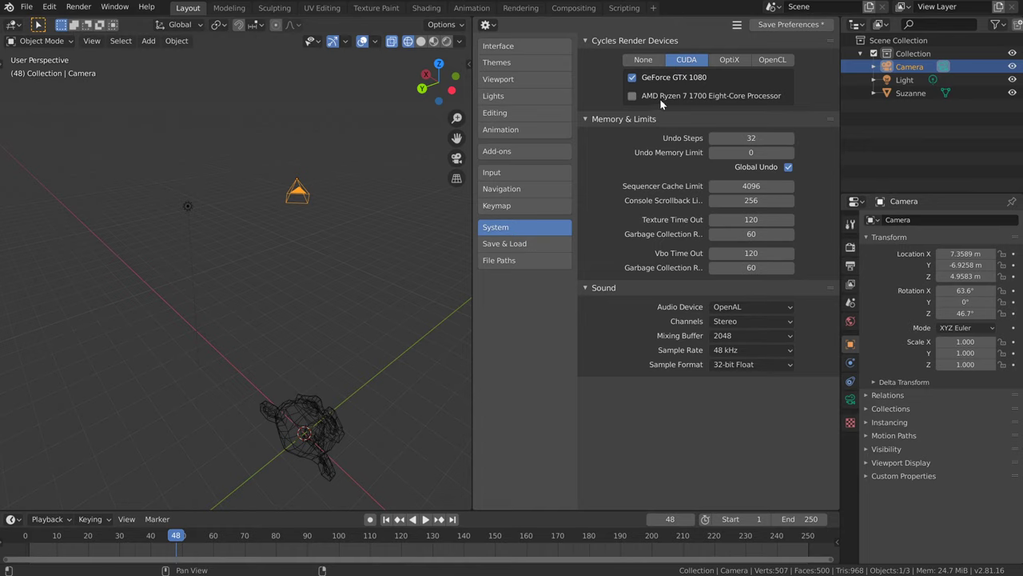
{"action": "left_click", "coordinate": [632, 96]}
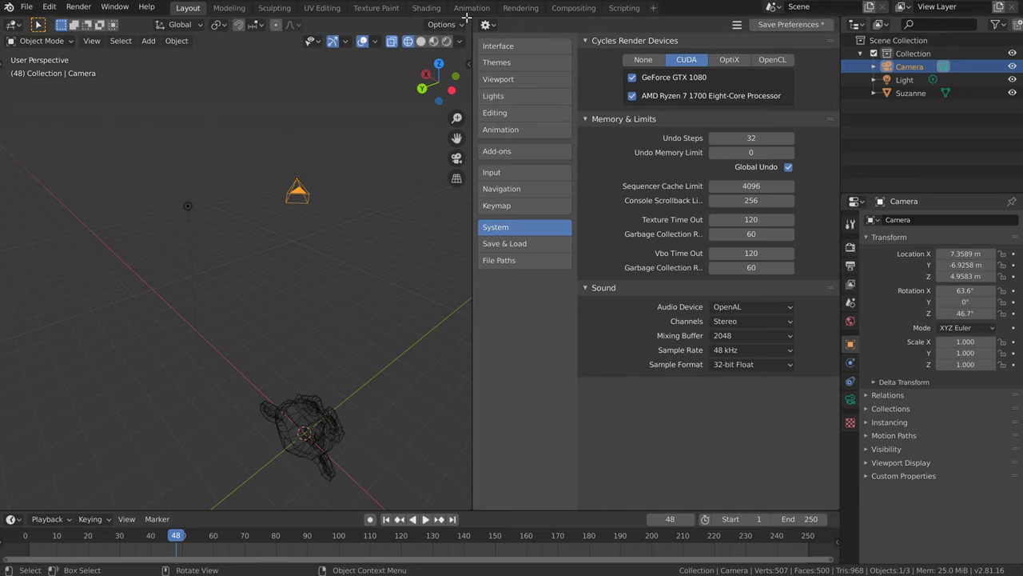
{"action": "left_click_drag", "start_coordinate": [466, 16], "coordinate": [693, 137]}
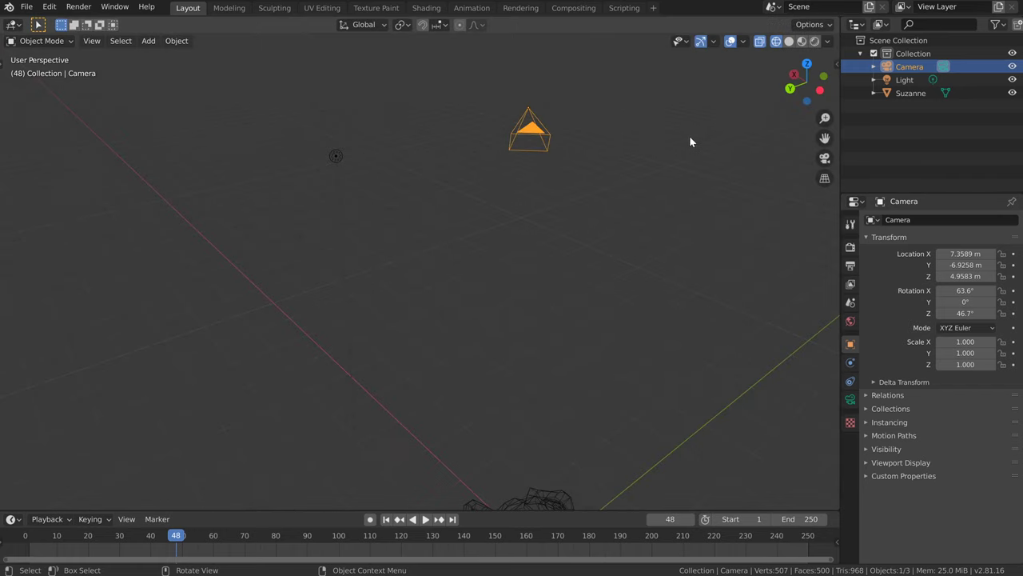
Step: Set the render engine to Cycles and its device to GPU Compute in the render properties
{"action": "left_click", "coordinate": [851, 247]}
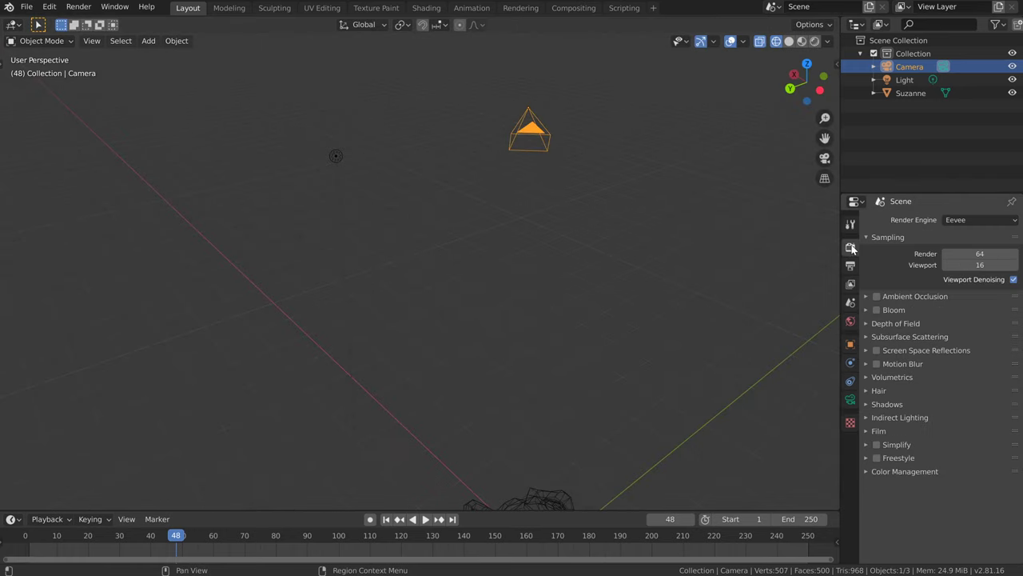
{"action": "left_click", "coordinate": [985, 220]}
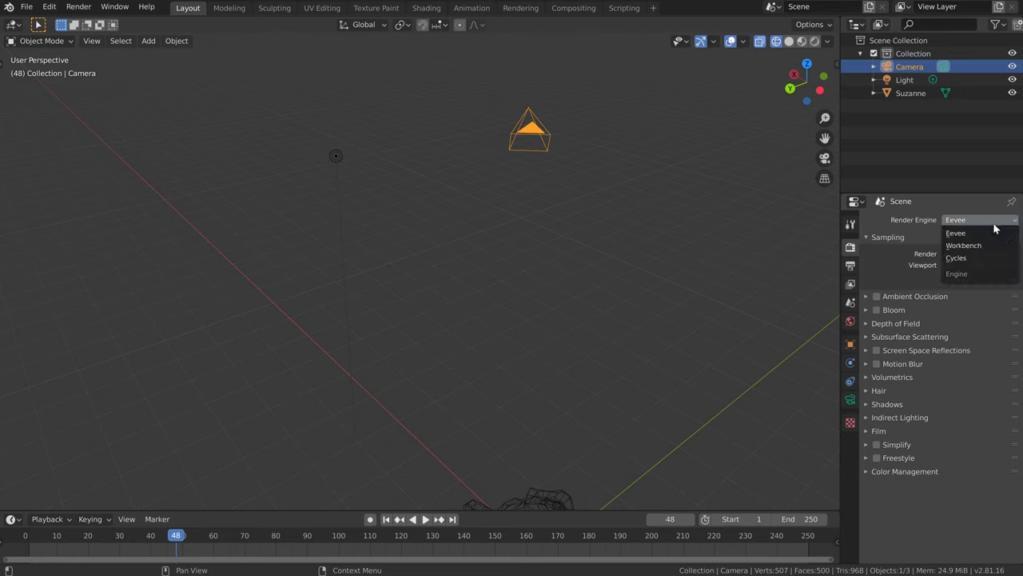
{"action": "left_click", "coordinate": [965, 258]}
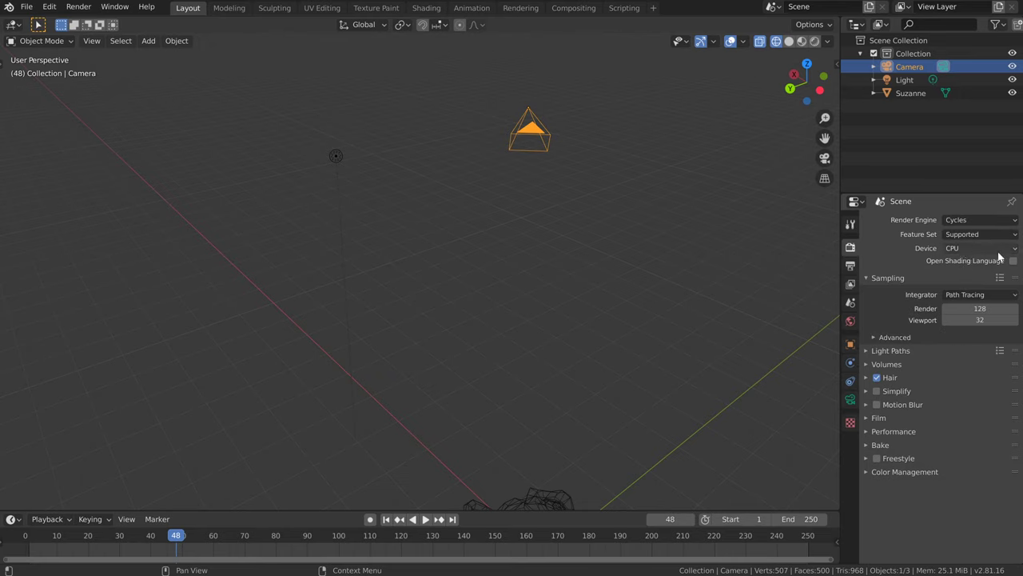
{"action": "left_click", "coordinate": [998, 249]}
{"action": "left_click", "coordinate": [964, 269]}
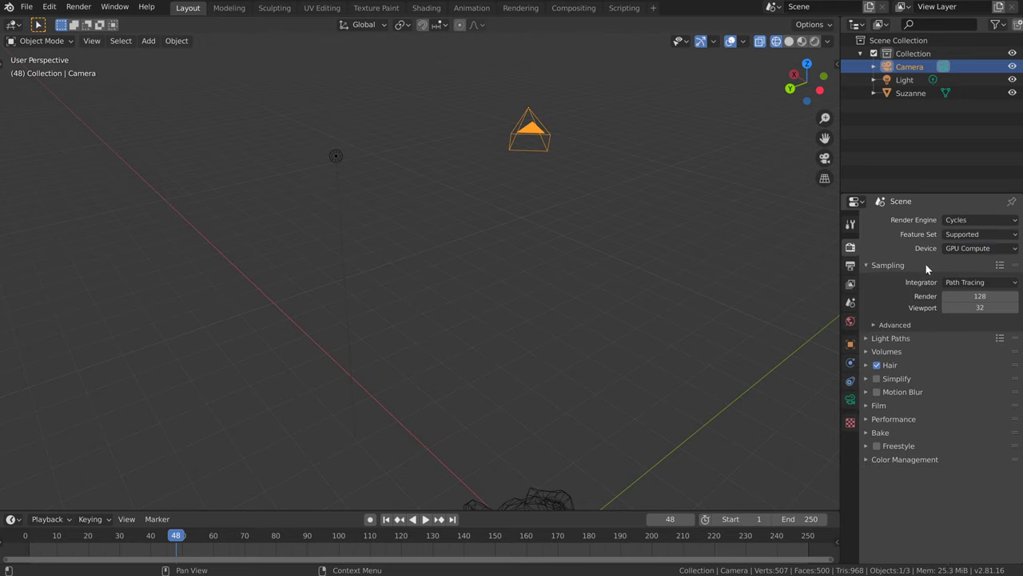
{"action": "middle_click_drag", "start_coordinate": [491, 264], "coordinate": [827, 253]}
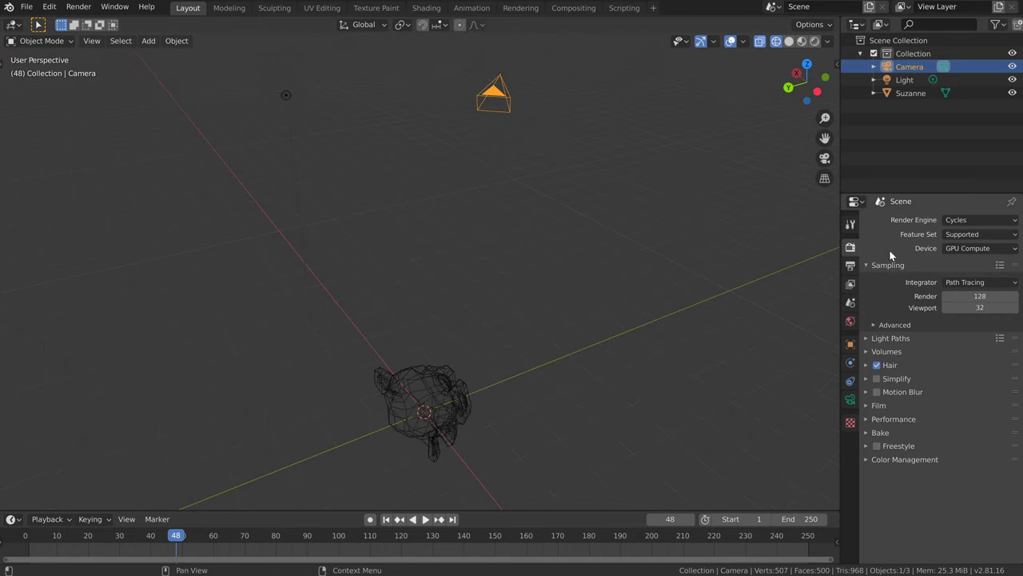
Step: Expand the Performance settings and set the Cycles device to CPU, opening the tile size for editing
{"action": "left_click", "coordinate": [893, 419]}
{"action": "scroll", "coordinate": [903, 432], "scroll_direction": "down", "scroll_amount": 3}
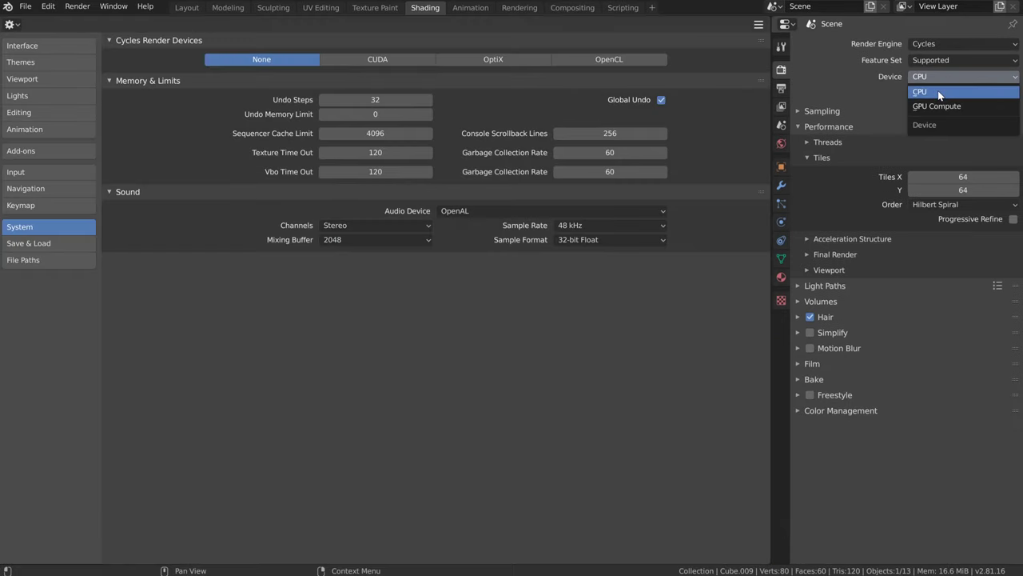
{"action": "left_click", "coordinate": [938, 91]}
{"action": "left_click", "coordinate": [964, 175]}
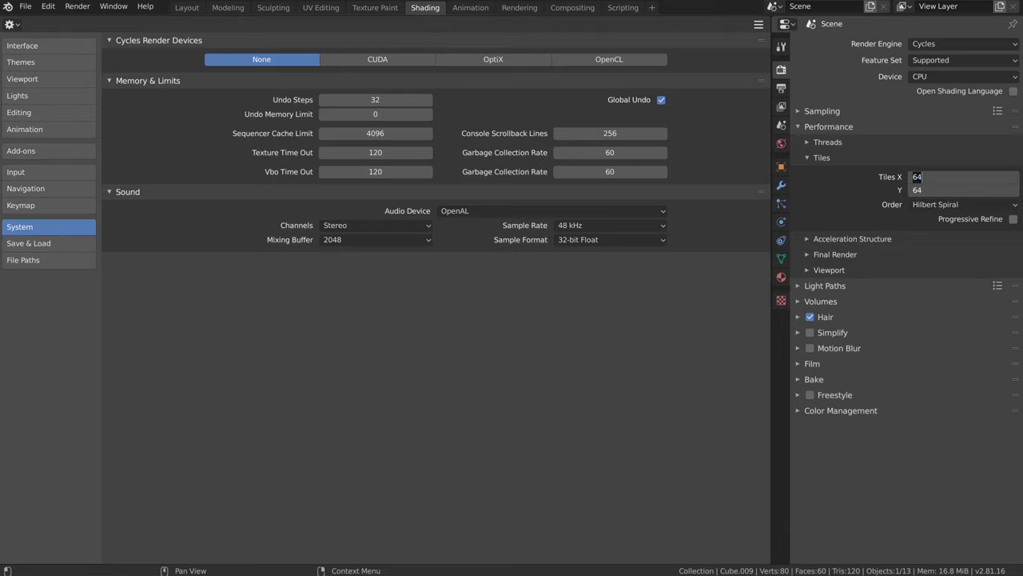
Step: Enable CUDA for Cycles, set the render device to GPU Compute, and set the tile size to 256 in X and Y
{"action": "left_click", "coordinate": [356, 57]}
{"action": "left_click", "coordinate": [957, 76]}
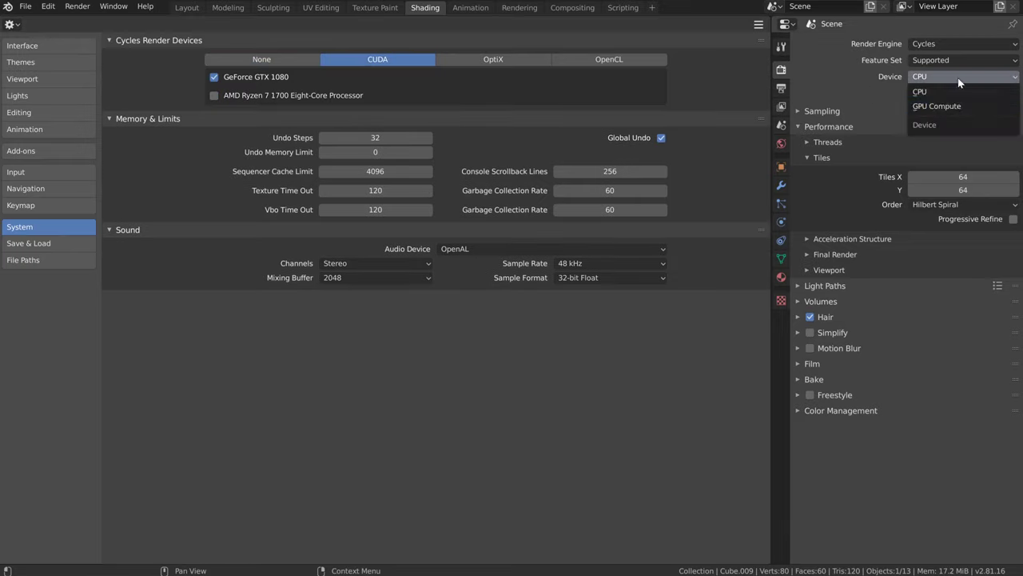
{"action": "left_click", "coordinate": [937, 105]}
{"action": "left_click_drag", "start_coordinate": [961, 163], "coordinate": [961, 175]}
{"action": "type", "text": "256"}
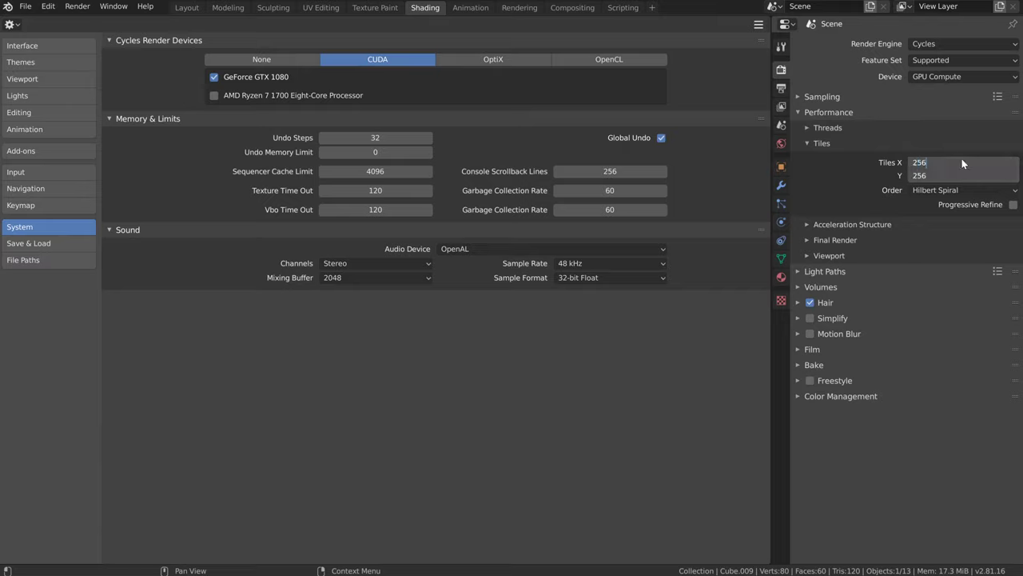
{"action": "key", "text": "Return"}
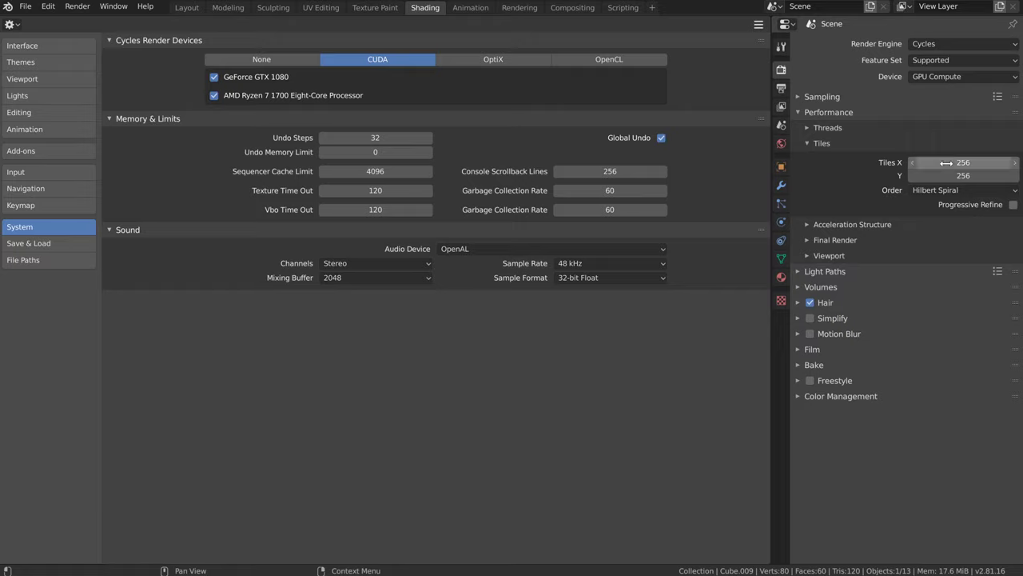
Step: Enter a "?" placeholder for both the X and Y tile sizes
{"action": "left_click_drag", "start_coordinate": [963, 162], "coordinate": [964, 175]}
{"action": "type", "text": "?"}
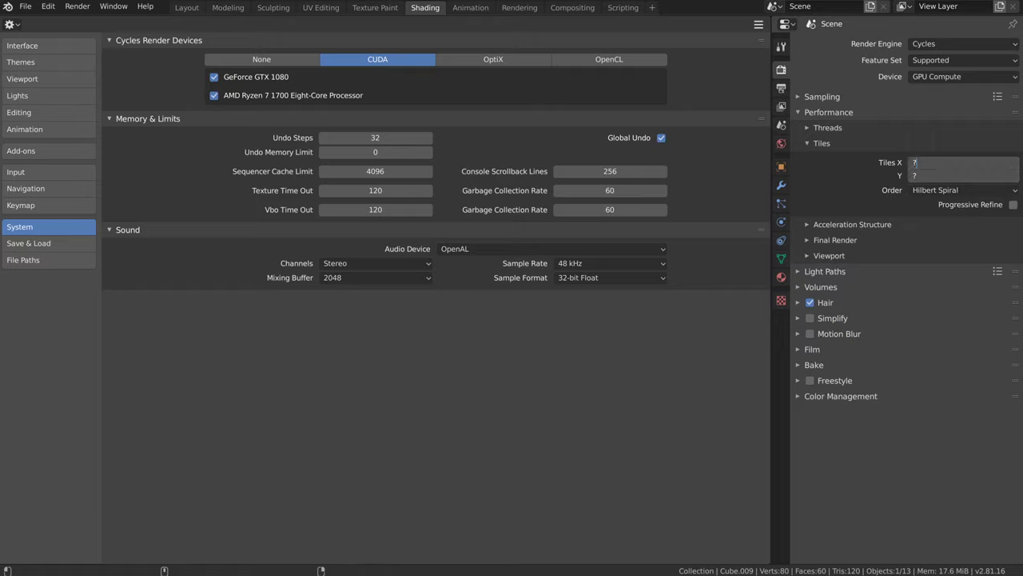
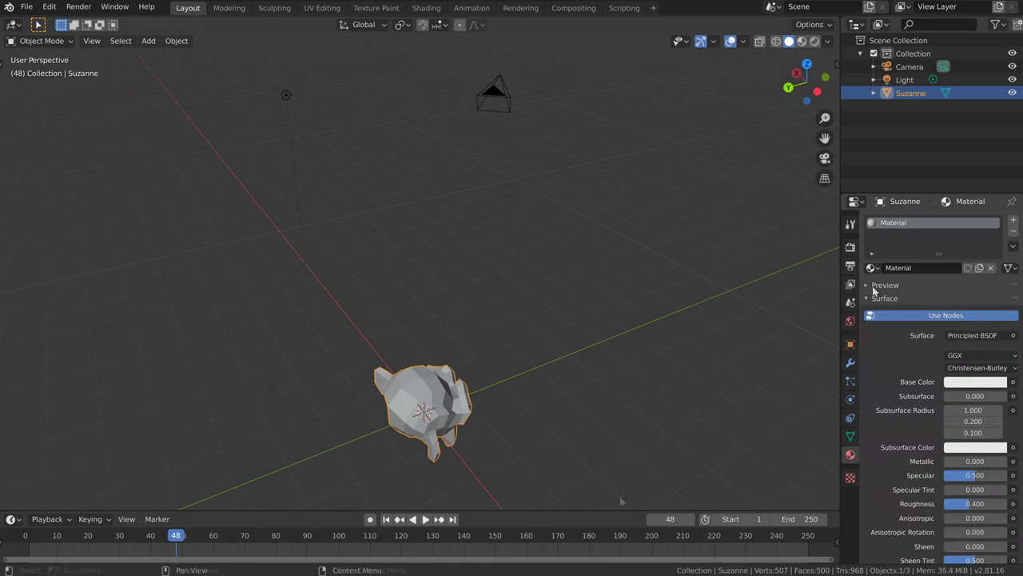
Step: Enlarge the timeline area below the viewport and turn it into a Shader Editor showing the monkey's material nodes
{"action": "left_click_drag", "start_coordinate": [605, 512], "coordinate": [608, 358]}
{"action": "left_click", "coordinate": [11, 365]}
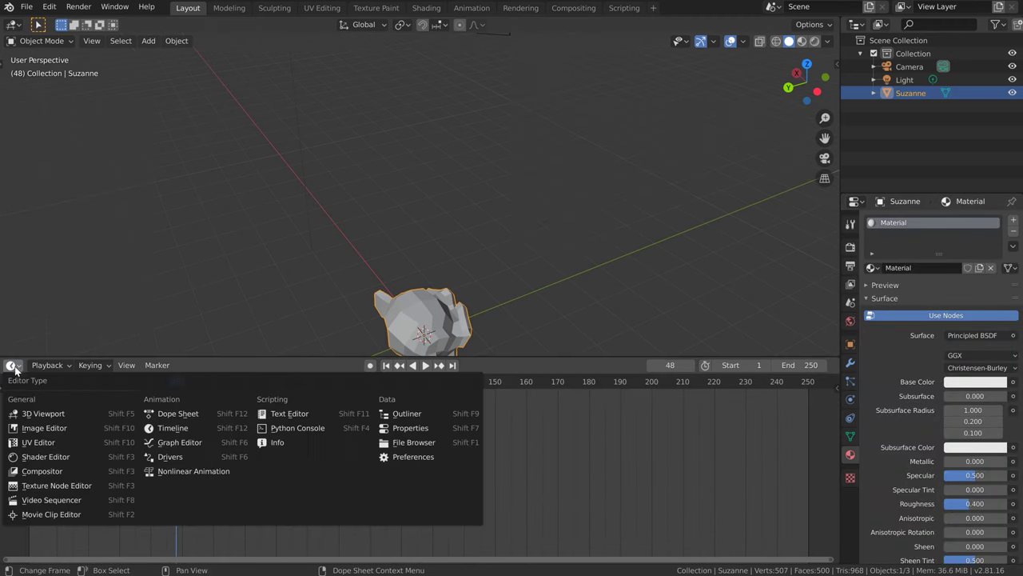
{"action": "left_click", "coordinate": [52, 458]}
{"action": "scroll", "coordinate": [324, 443], "scroll_direction": "up", "scroll_amount": 4}
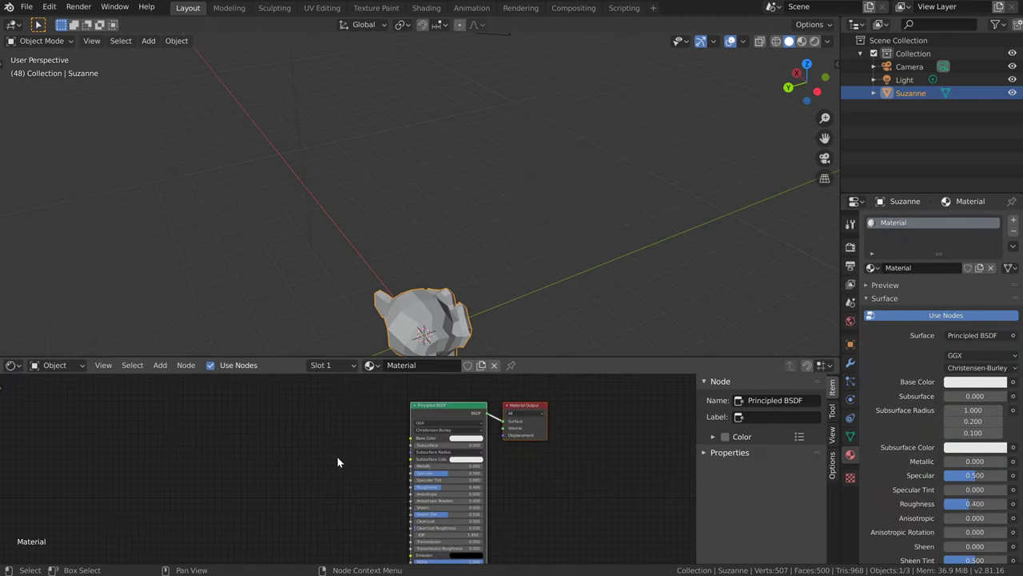
Step: Examine the viewport shading modes, choose Solid, and review the lighting, color and other options for solid shading
{"action": "mouse_move", "coordinate": [552, 257]}
{"action": "middle_mouse_down"}
{"action": "mouse_move", "coordinate": [507, 254]}
{"action": "mouse_move", "coordinate": [515, 253]}
{"action": "middle_mouse_up"}
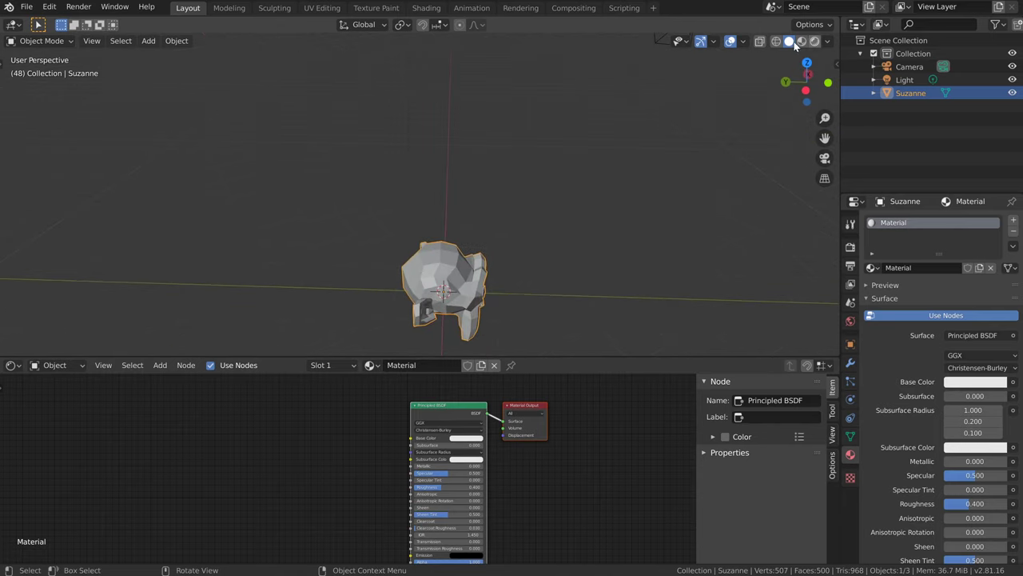
{"action": "key", "text": "z"}
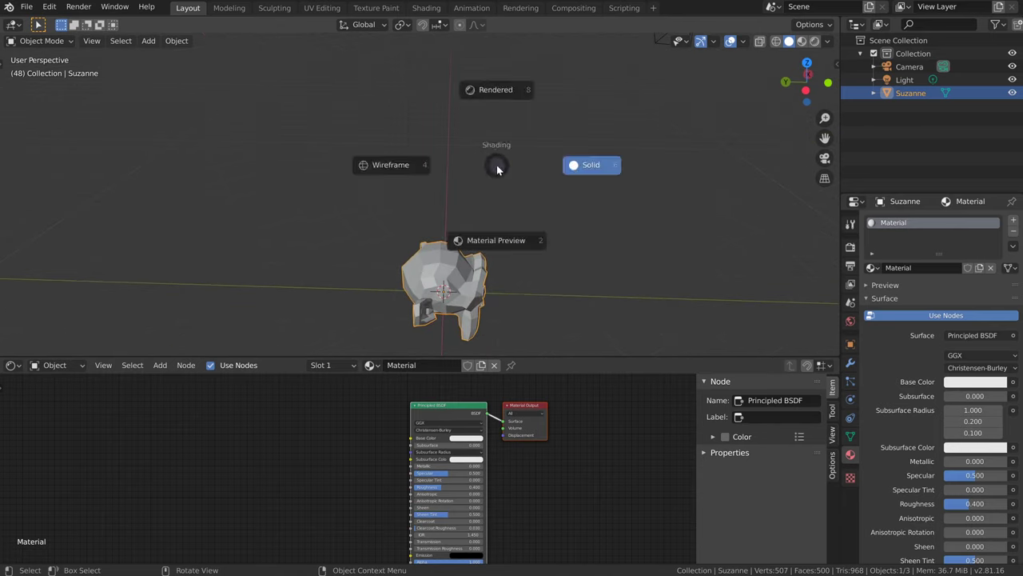
{"action": "left_click", "coordinate": [592, 163]}
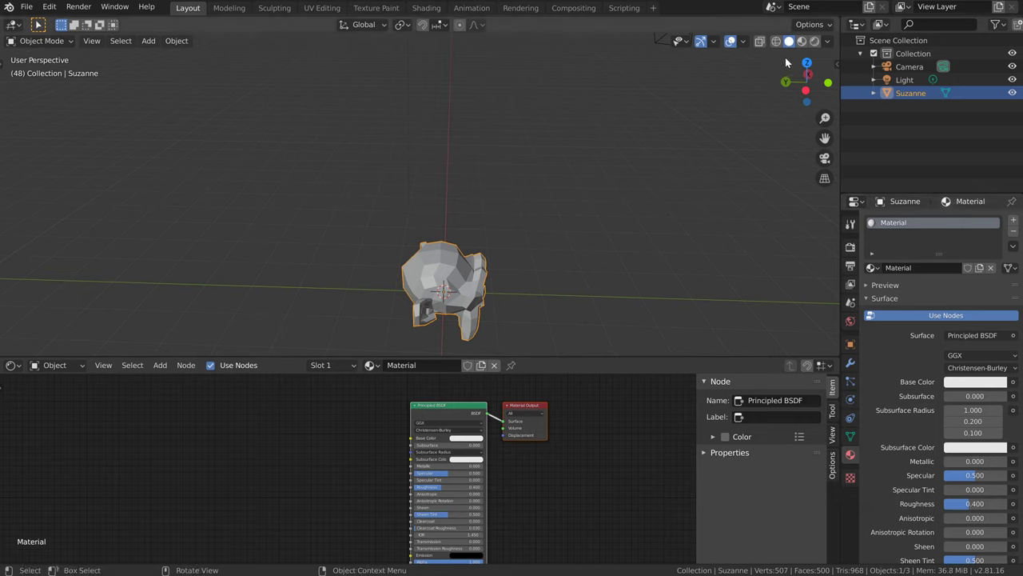
{"action": "left_click", "coordinate": [828, 44]}
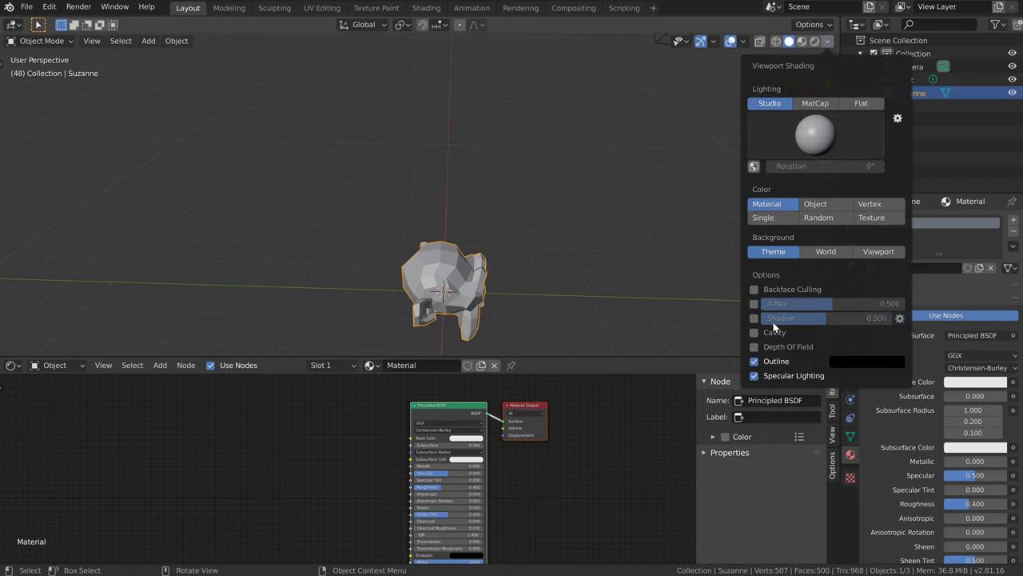
Step: Set the render engine to Workbench in the render properties and inspect the monkey from another angle
{"action": "left_click", "coordinate": [849, 246]}
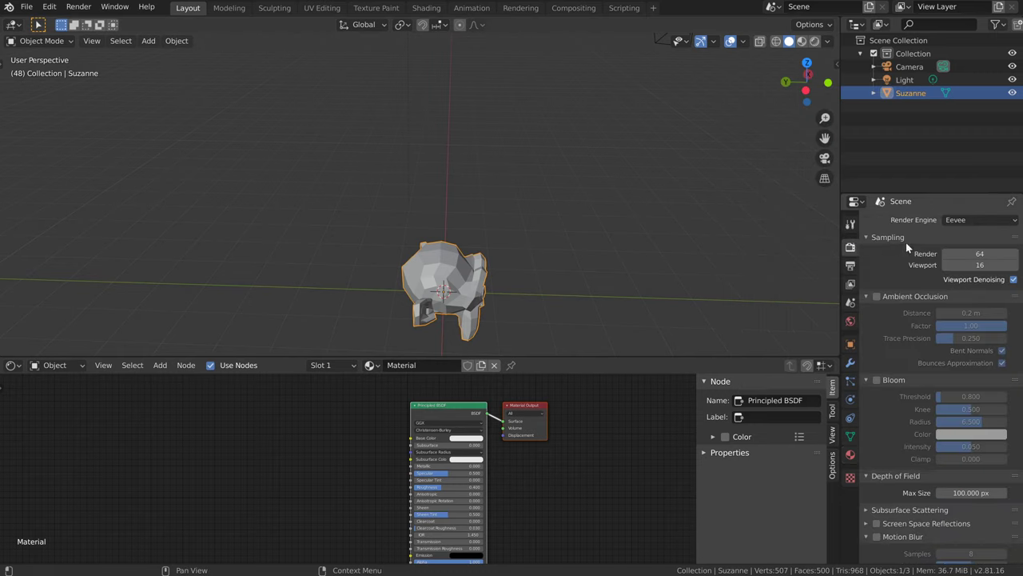
{"action": "left_click", "coordinate": [976, 219]}
{"action": "left_click", "coordinate": [979, 245]}
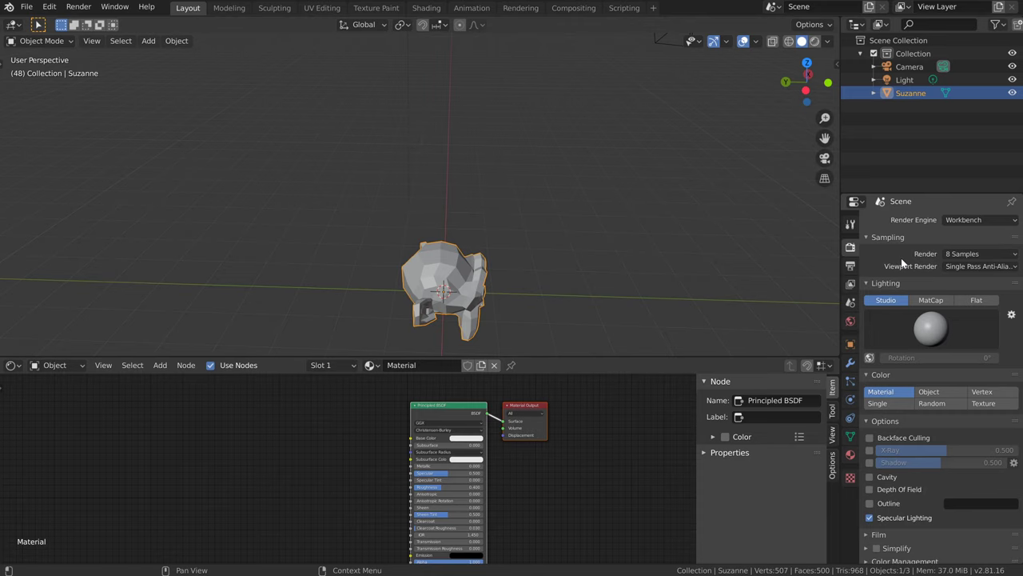
{"action": "middle_click_drag", "start_coordinate": [576, 256], "coordinate": [591, 230]}
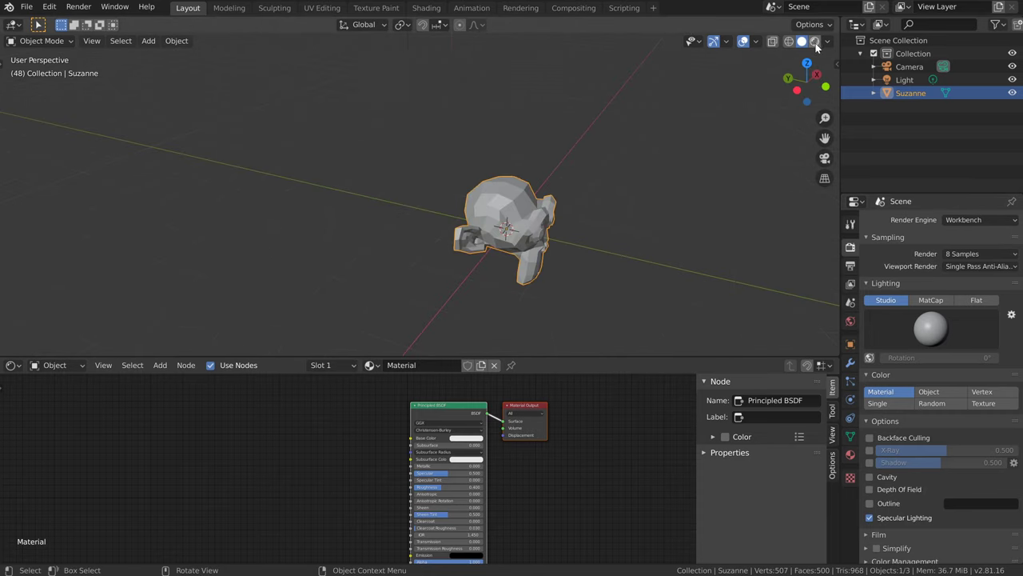
Step: Compare the monkey in Rendered and Solid viewport shading and review the shading options against the Workbench render settings
{"action": "key", "text": "z"}
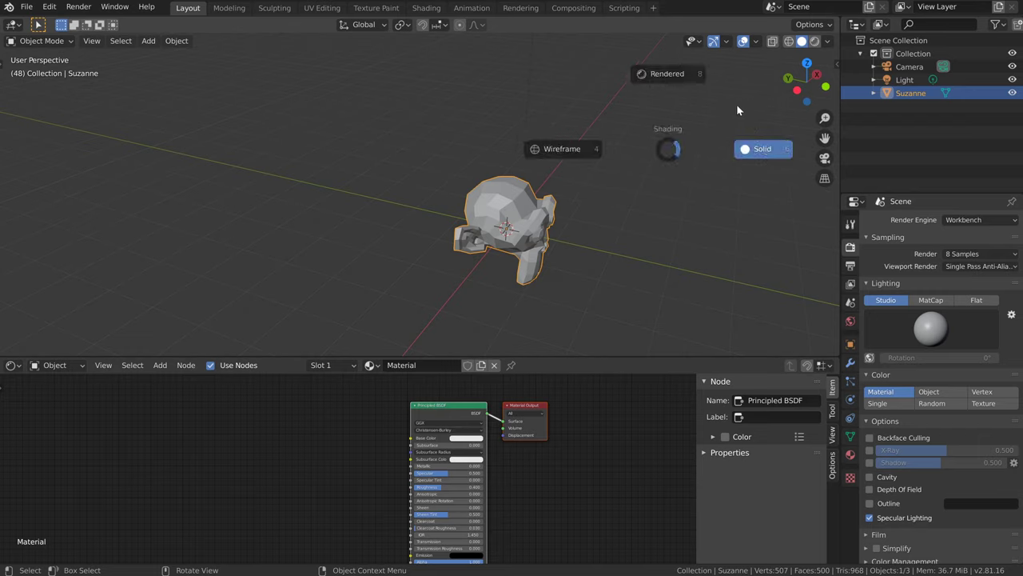
{"action": "left_click", "coordinate": [670, 160]}
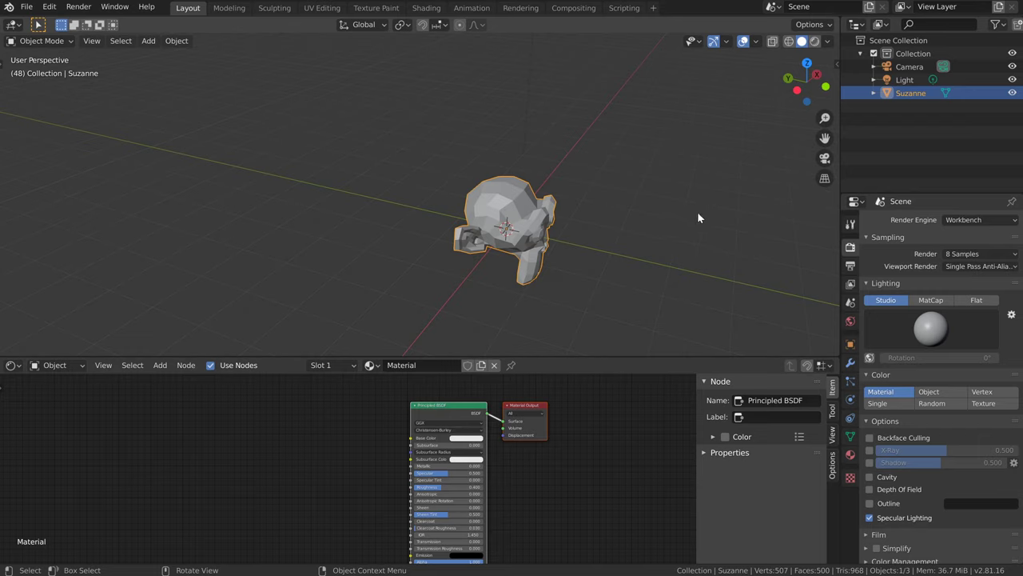
{"action": "key", "text": "z"}
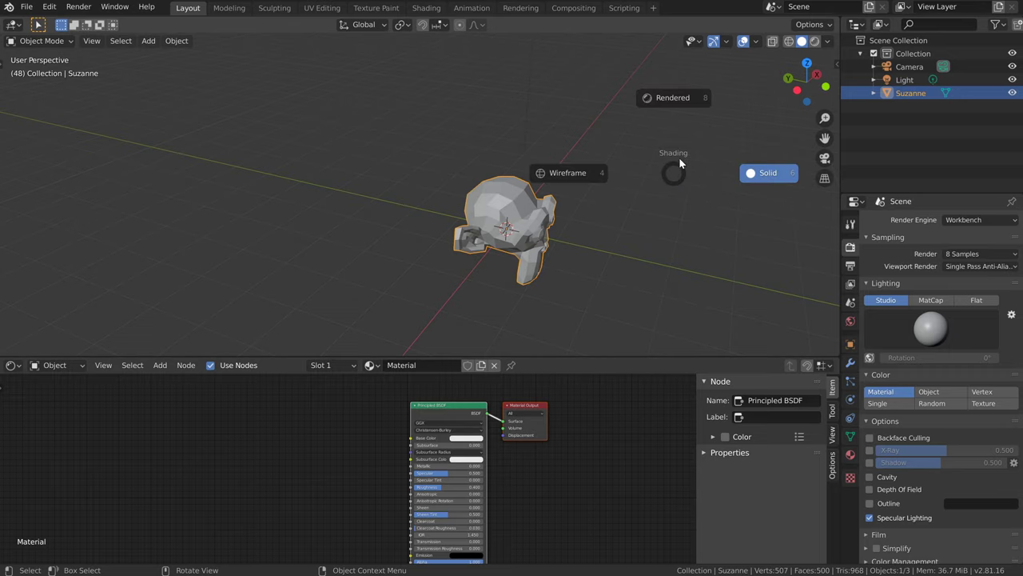
{"action": "left_click", "coordinate": [670, 99]}
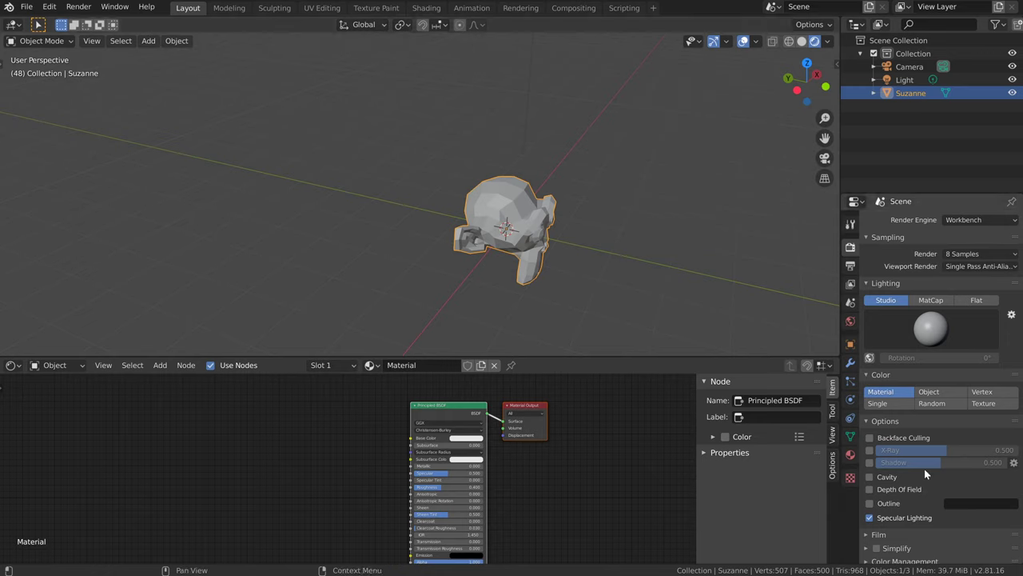
{"action": "left_click", "coordinate": [803, 42]}
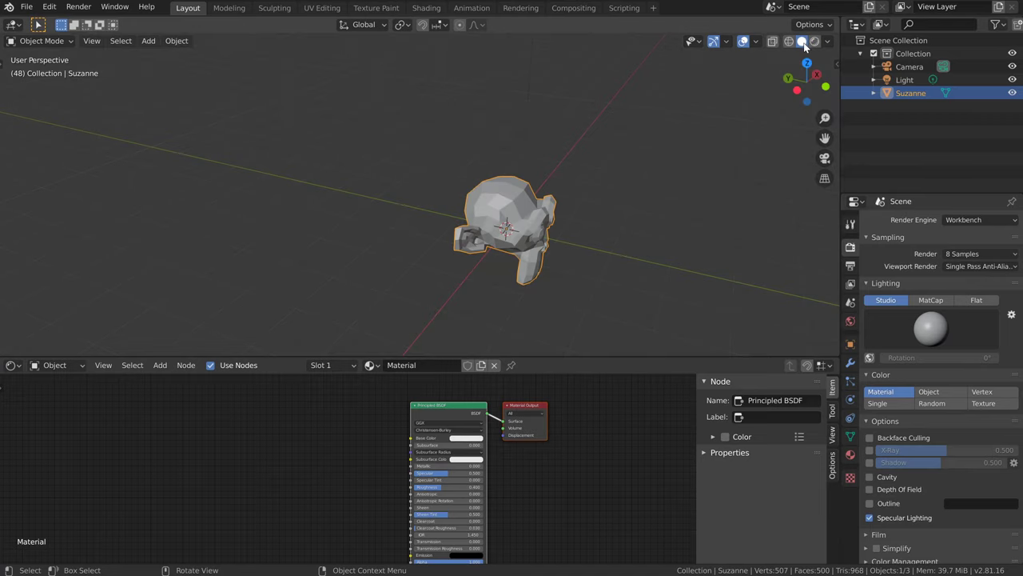
{"action": "left_click", "coordinate": [827, 42]}
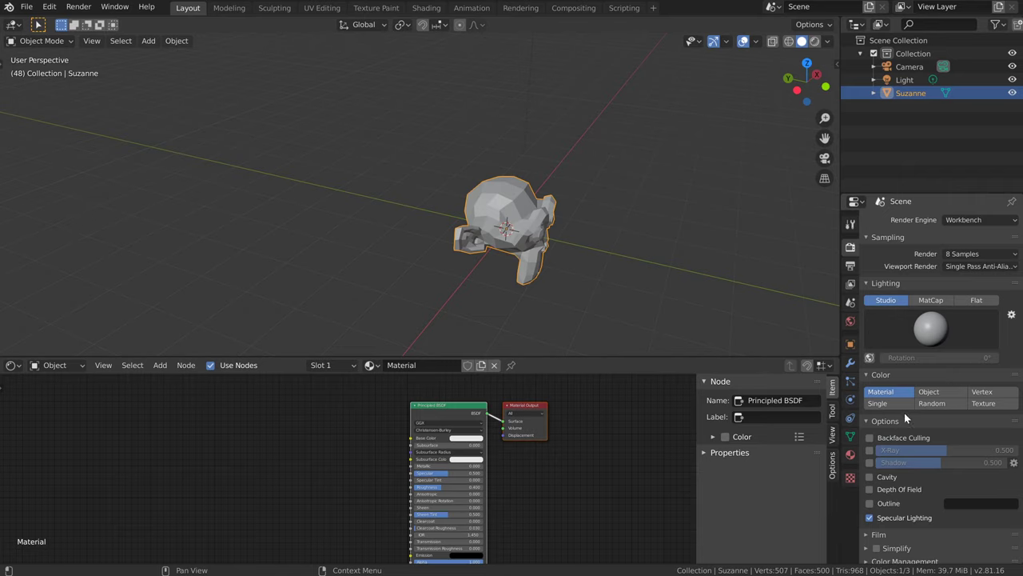
Step: Set the monkey material's viewport display color to blue (H 0.563, S 0.545, V 0.689) and inspect it in Rendered shading
{"action": "left_click", "coordinate": [851, 454]}
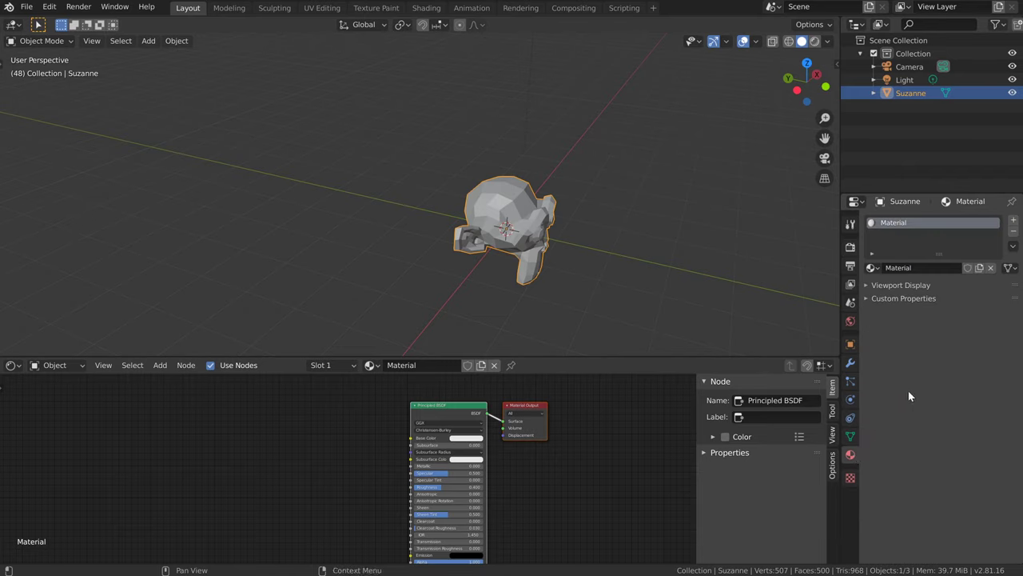
{"action": "left_click", "coordinate": [912, 285]}
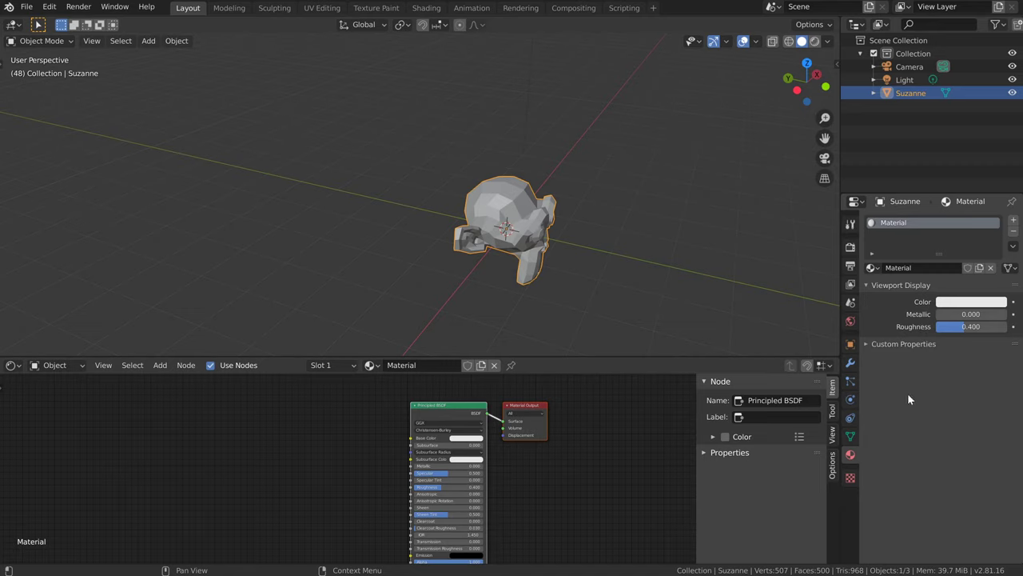
{"action": "left_click", "coordinate": [972, 302]}
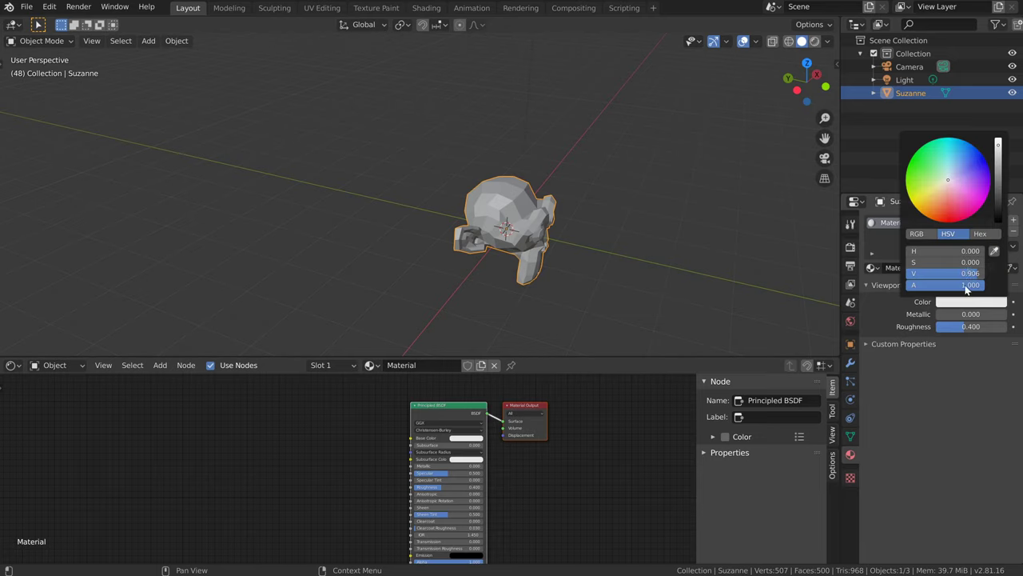
{"action": "left_click", "coordinate": [957, 159]}
{"action": "left_click", "coordinate": [998, 165]}
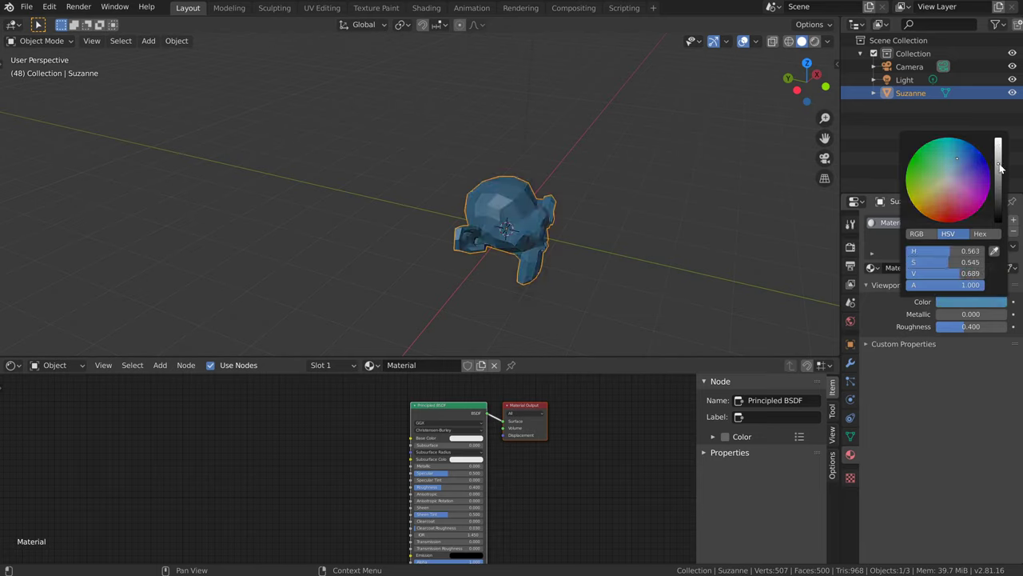
{"action": "middle_click_drag", "start_coordinate": [512, 241], "coordinate": [498, 232]}
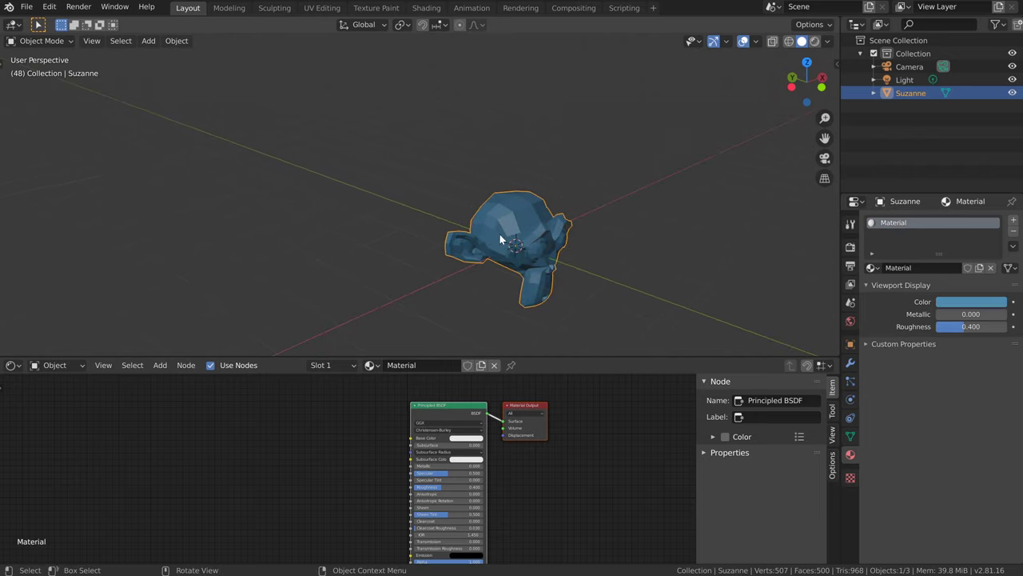
{"action": "left_click", "coordinate": [814, 41]}
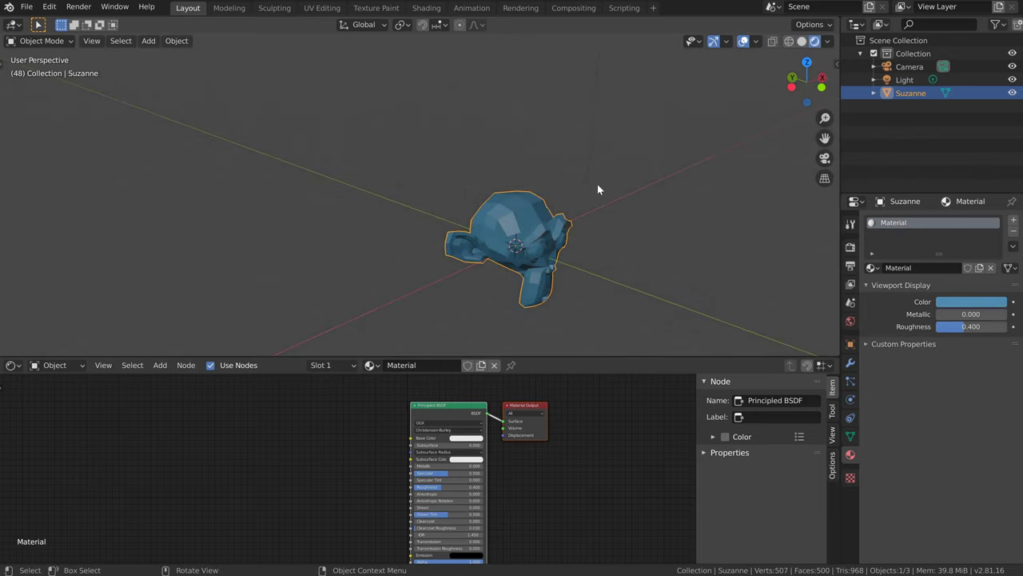
{"action": "middle_click_drag", "start_coordinate": [558, 277], "coordinate": [558, 246], "text": "shift"}
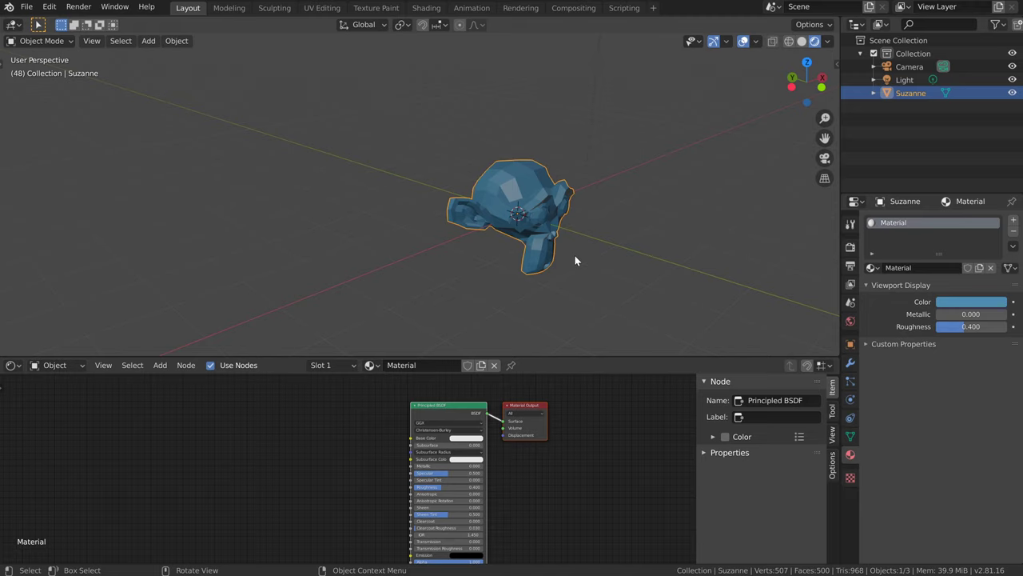
Step: Examine the Color Management settings and View Transform options in the render properties, and return the viewport to Solid shading
{"action": "left_click", "coordinate": [851, 247]}
{"action": "scroll", "coordinate": [895, 447], "scroll_direction": "down", "scroll_amount": 1}
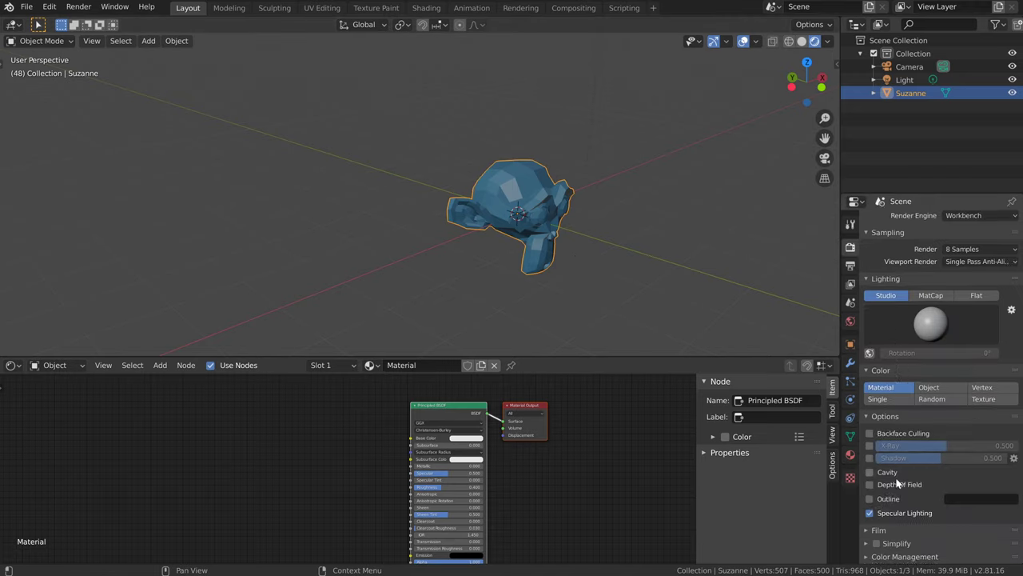
{"action": "left_click", "coordinate": [908, 554]}
{"action": "scroll", "coordinate": [905, 536], "scroll_direction": "down", "scroll_amount": 5}
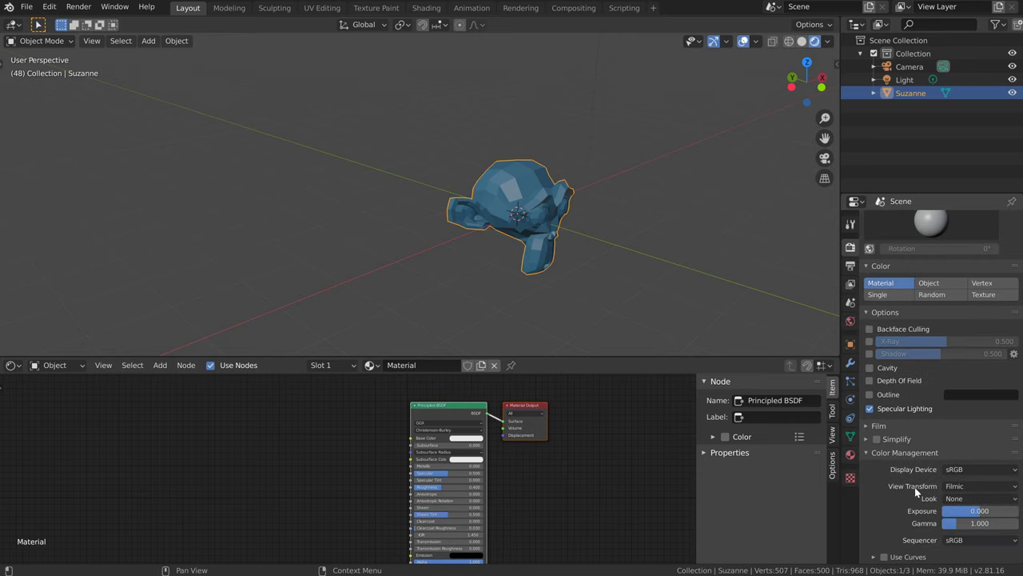
{"action": "left_click", "coordinate": [979, 484]}
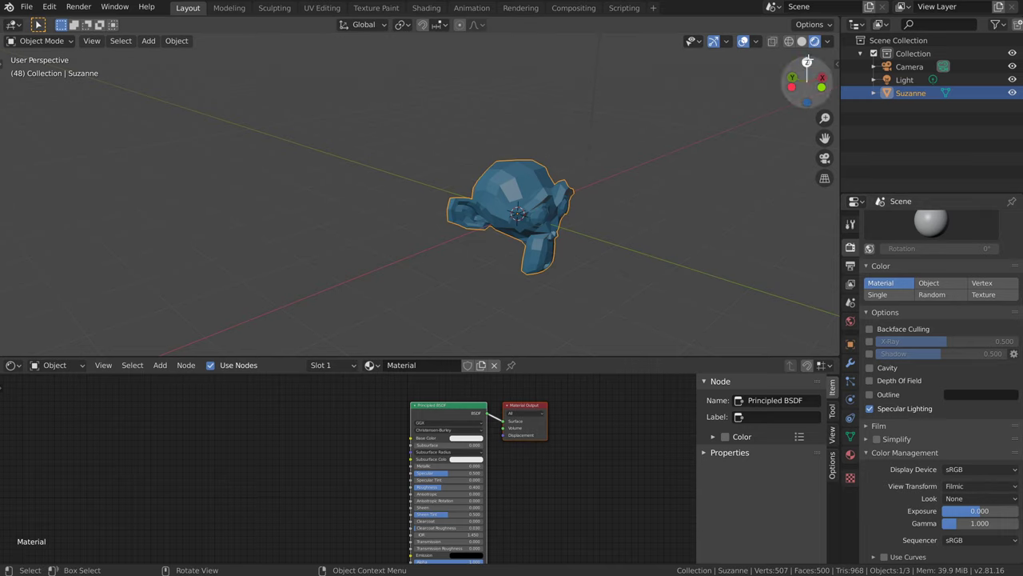
{"action": "key", "text": "z"}
{"action": "left_click", "coordinate": [728, 172]}
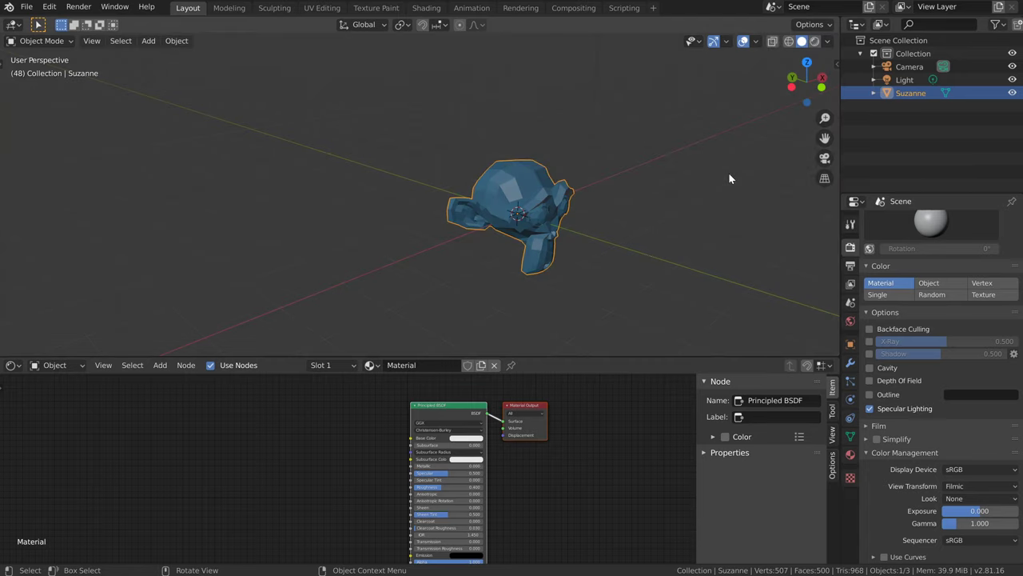
Step: Set the color management Look to High Contrast and Exposure to about 5.778, and expand the curves settings
{"action": "left_click", "coordinate": [964, 498]}
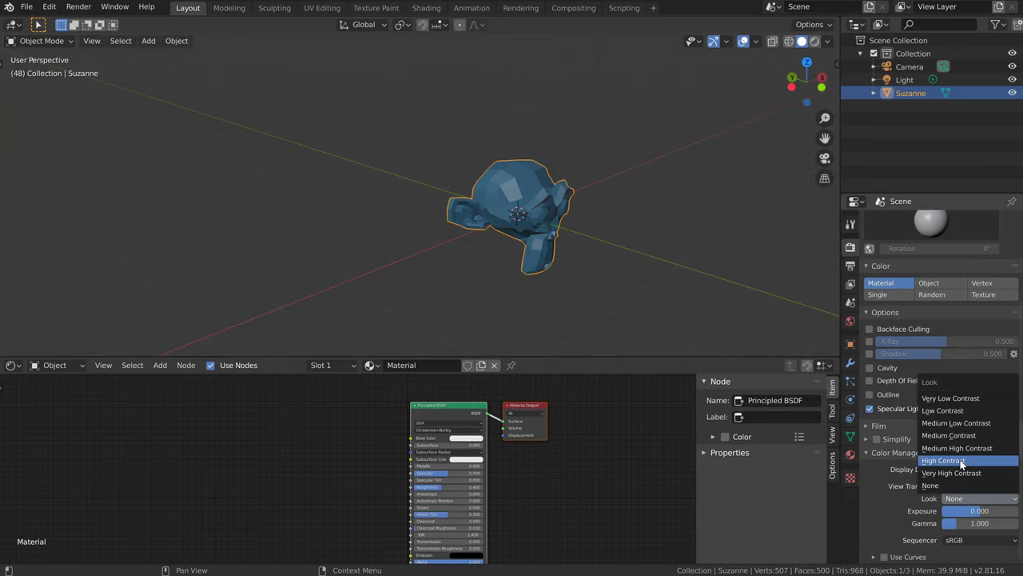
{"action": "left_click", "coordinate": [962, 462]}
{"action": "mouse_move", "coordinate": [979, 510]}
{"action": "left_mouse_down"}
{"action": "mouse_move", "coordinate": [1009, 510]}
{"action": "mouse_move", "coordinate": [961, 516]}
{"action": "left_mouse_up"}
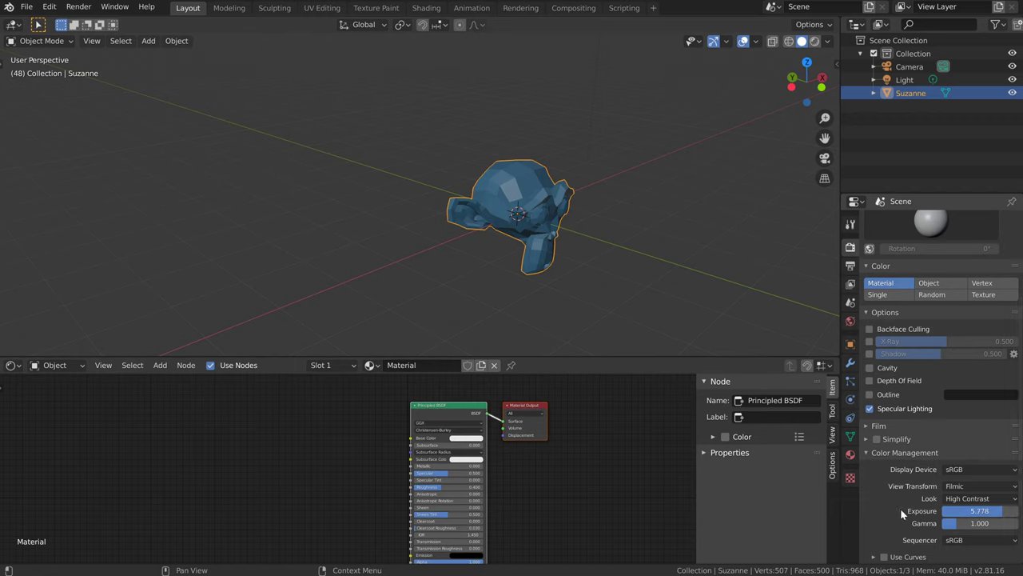
{"action": "left_click", "coordinate": [875, 557]}
{"action": "scroll", "coordinate": [883, 555], "scroll_direction": "down", "scroll_amount": 3}
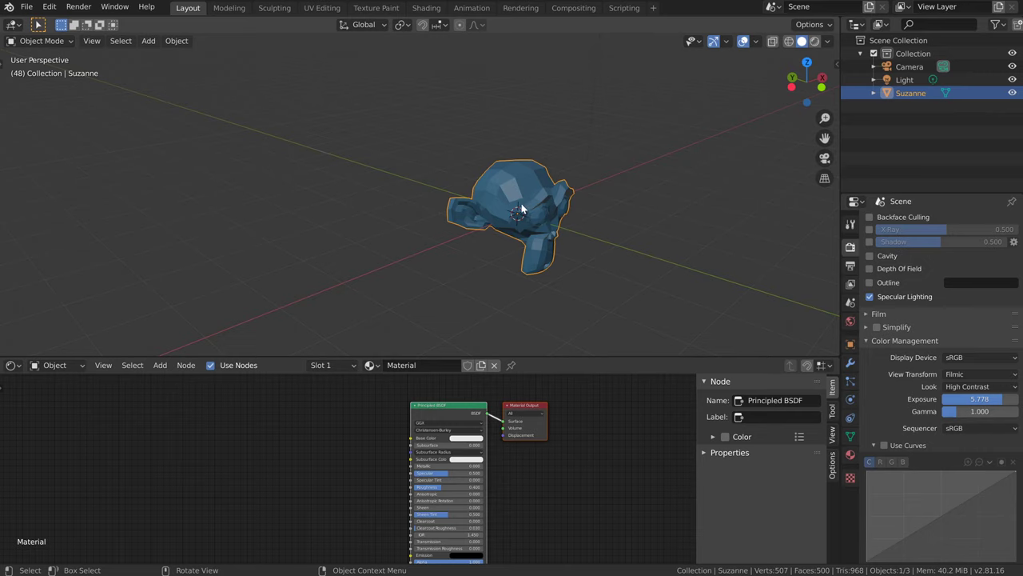
Step: Switch the viewport to Rendered shading and set the color management Exposure to 0
{"action": "key", "text": "z"}
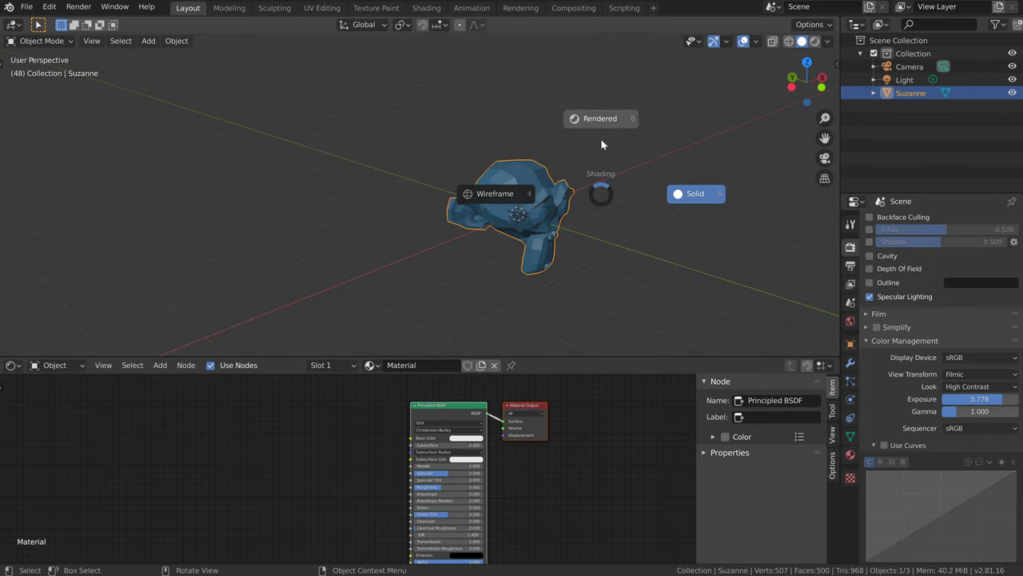
{"action": "left_click", "coordinate": [602, 120]}
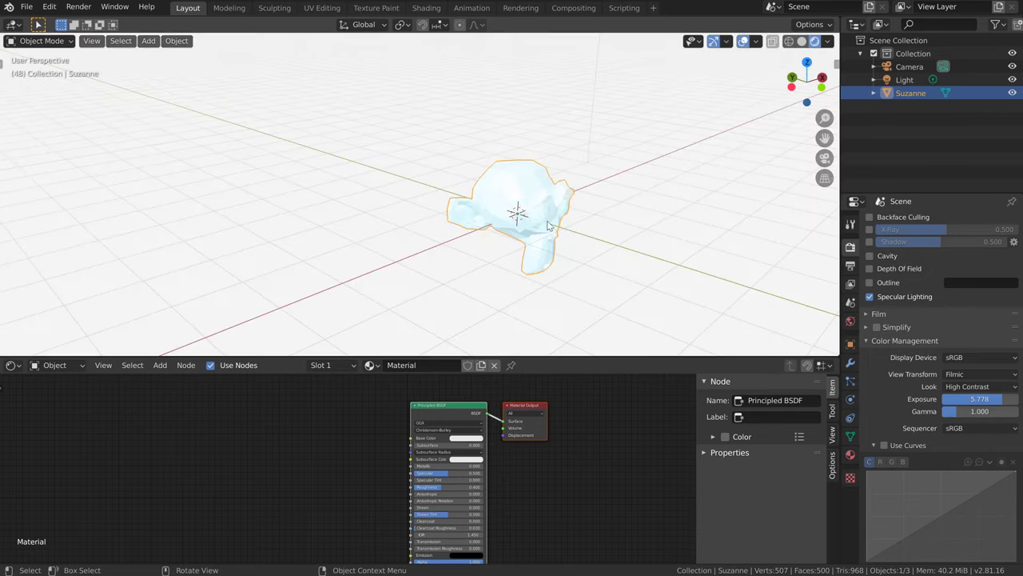
{"action": "left_click_drag", "start_coordinate": [964, 400], "coordinate": [891, 399]}
{"action": "left_click", "coordinate": [964, 398]}
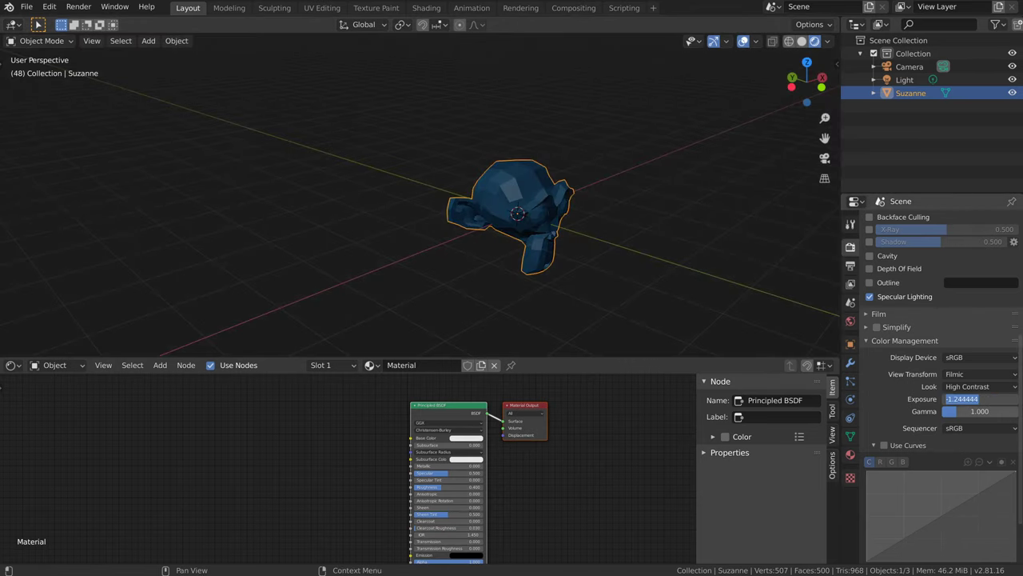
{"action": "type", "text": "0"}
{"action": "key", "text": "Return"}
Step: Set the color management Look to Medium Contrast and return the viewport to Solid shading
{"action": "left_click", "coordinate": [971, 386]}
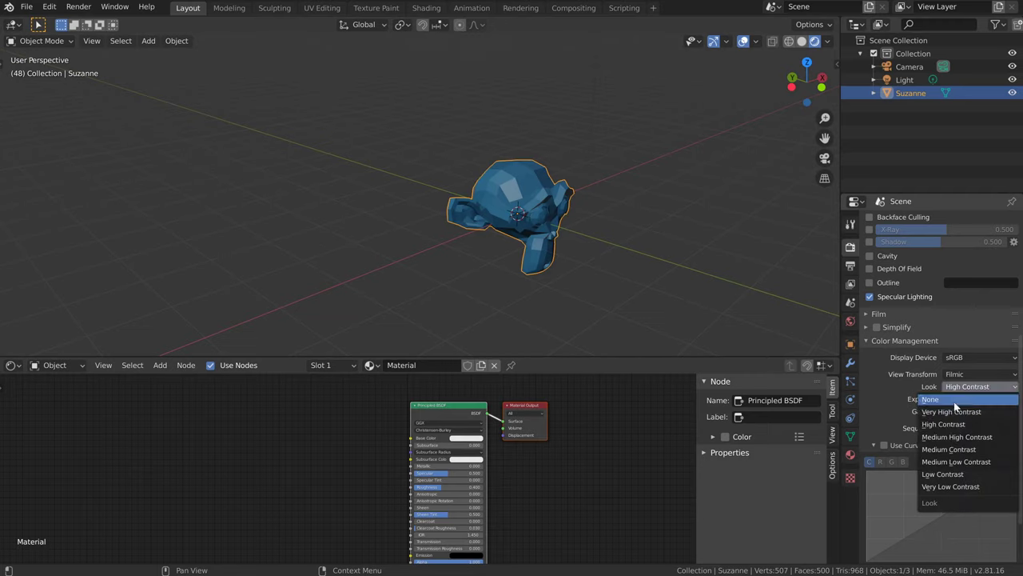
{"action": "left_click", "coordinate": [951, 449]}
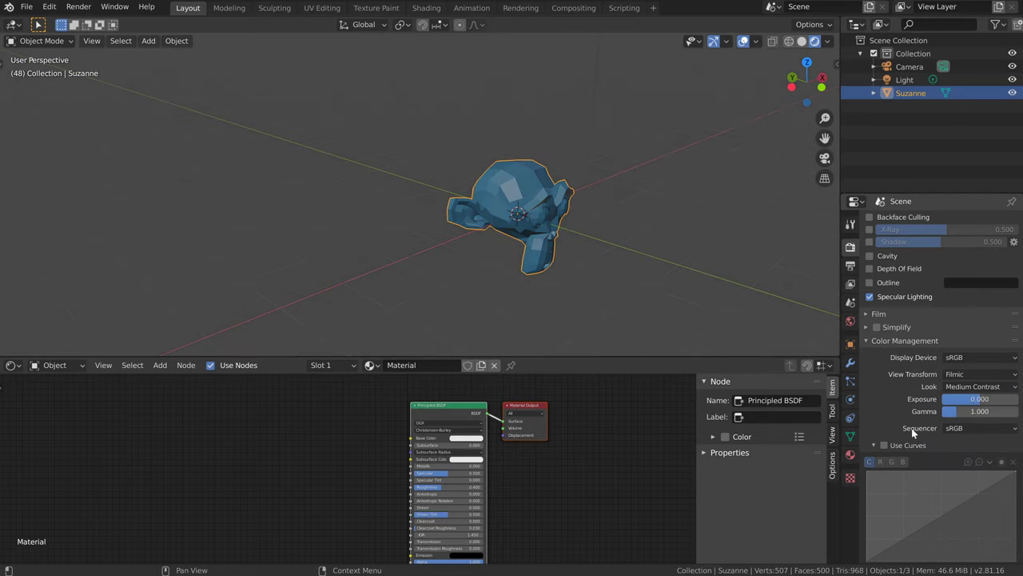
{"action": "key", "text": "z"}
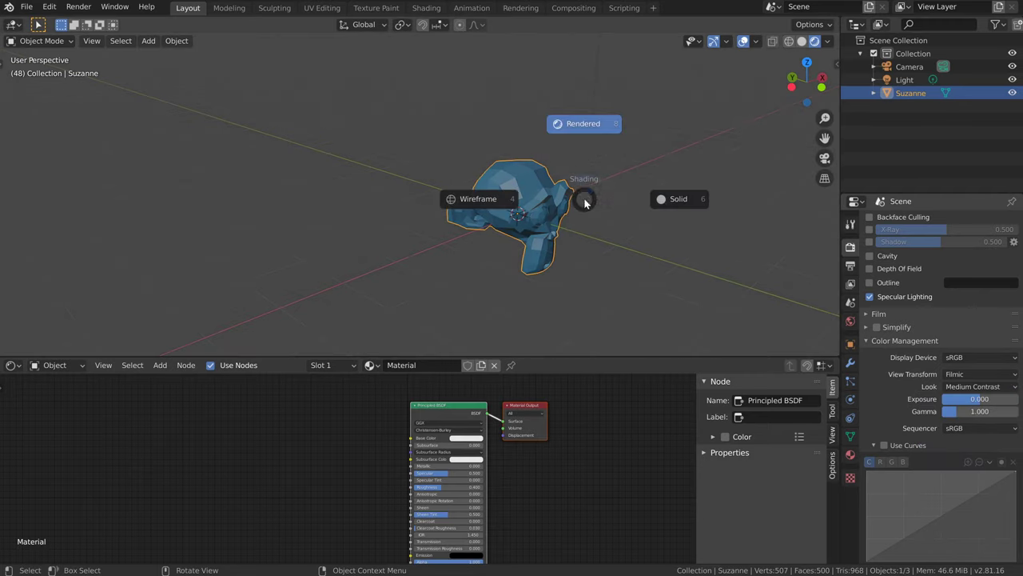
{"action": "left_click", "coordinate": [691, 201]}
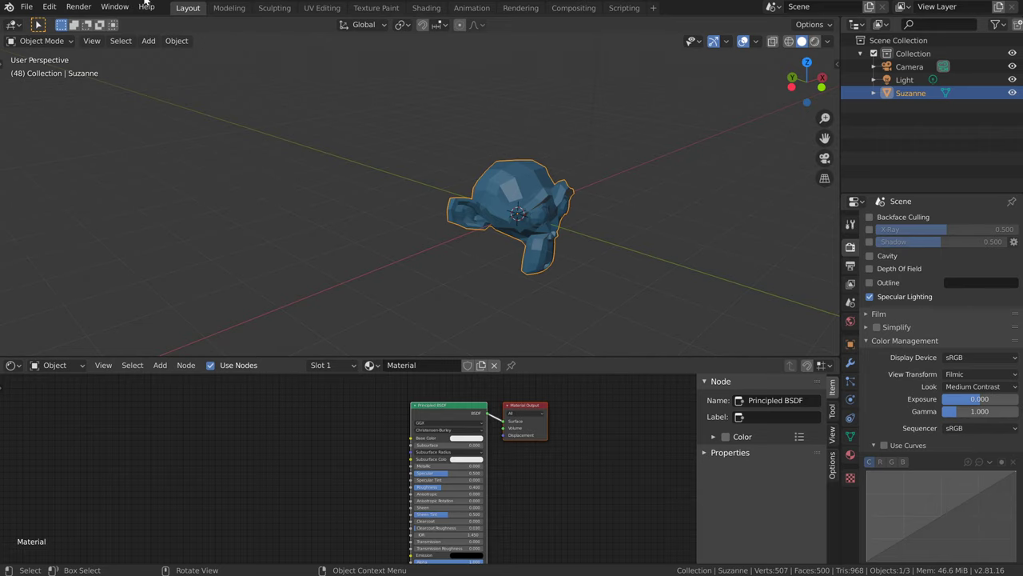
Step: Duplicate the Layout workspace, rename the copy HSMC, and merge its Shader Editor area into the 3D viewport
{"action": "left_click", "coordinate": [654, 8]}
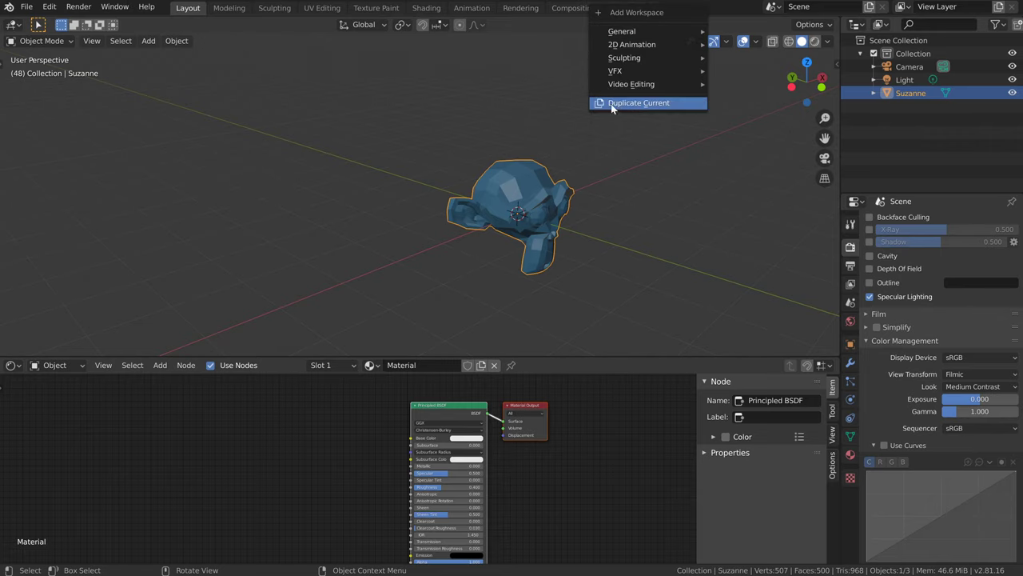
{"action": "left_click", "coordinate": [661, 104]}
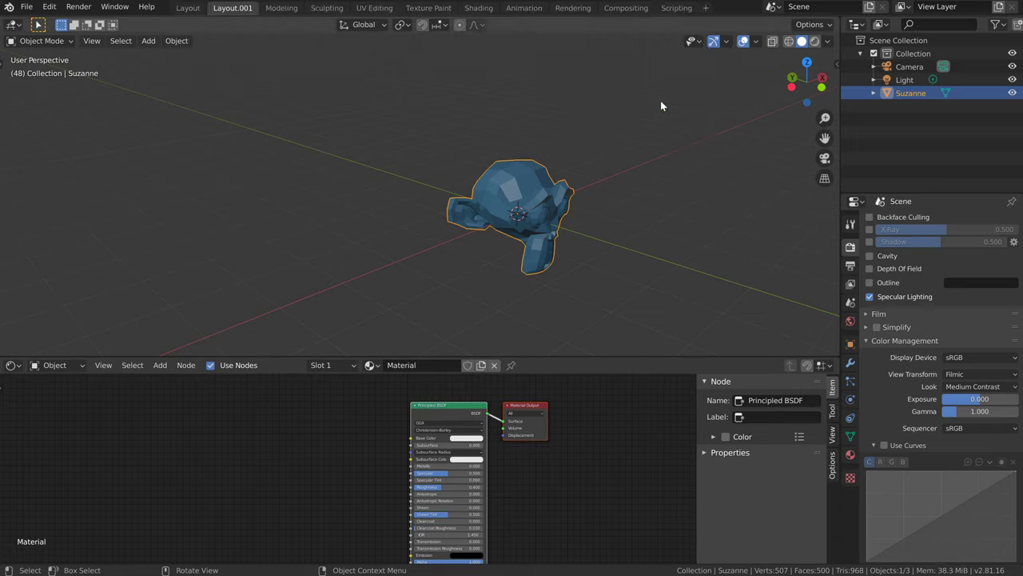
{"action": "double_click", "coordinate": [239, 10]}
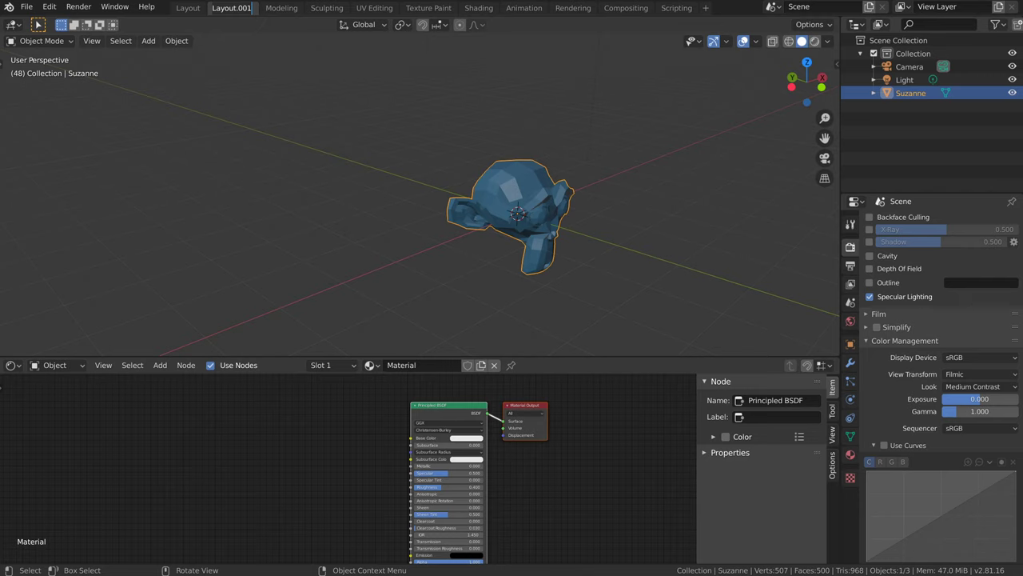
{"action": "type", "text": "HSMC"}
{"action": "key", "text": "Return"}
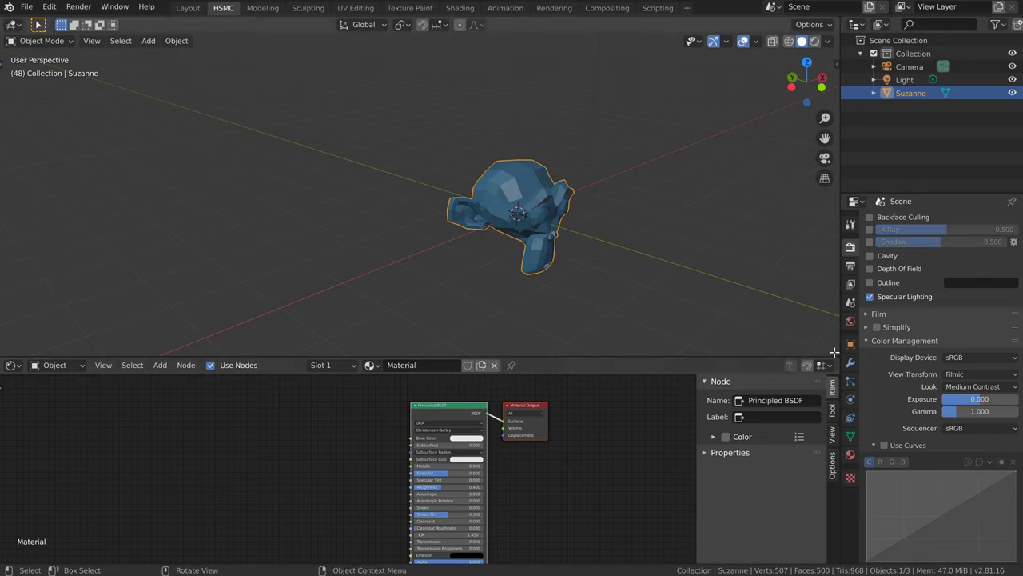
{"action": "mouse_move", "coordinate": [835, 351]}
{"action": "left_mouse_down"}
{"action": "mouse_move", "coordinate": [821, 395]}
{"action": "mouse_move", "coordinate": [426, 415]}
{"action": "mouse_move", "coordinate": [439, 418]}
{"action": "mouse_move", "coordinate": [387, 426]}
{"action": "mouse_move", "coordinate": [365, 465]}
{"action": "left_mouse_up"}
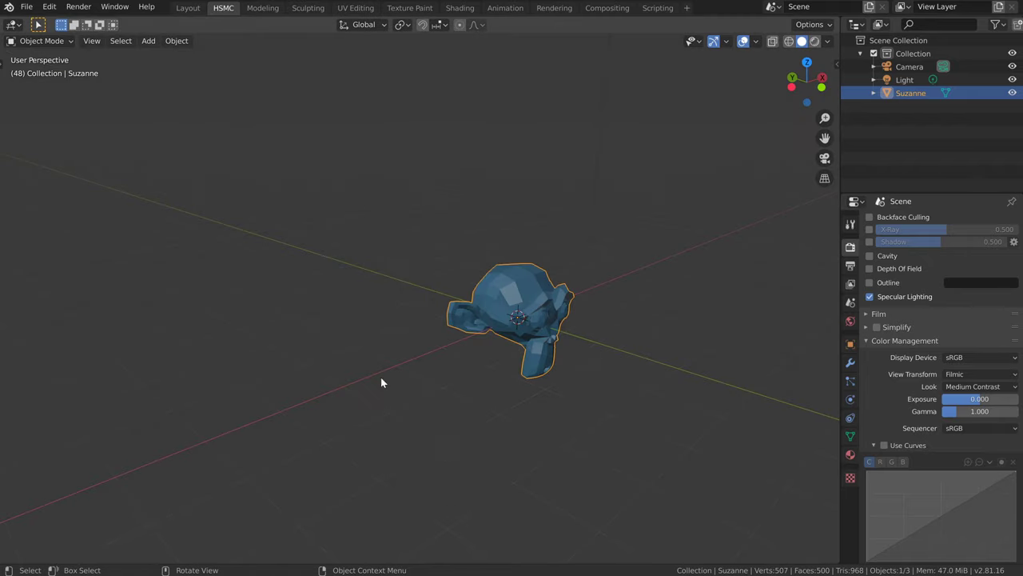
Step: Delete the monkey from the scene and add a mesh cube in its place
{"action": "middle_click_drag", "start_coordinate": [579, 367], "coordinate": [459, 289]}
{"action": "key", "text": "x"}
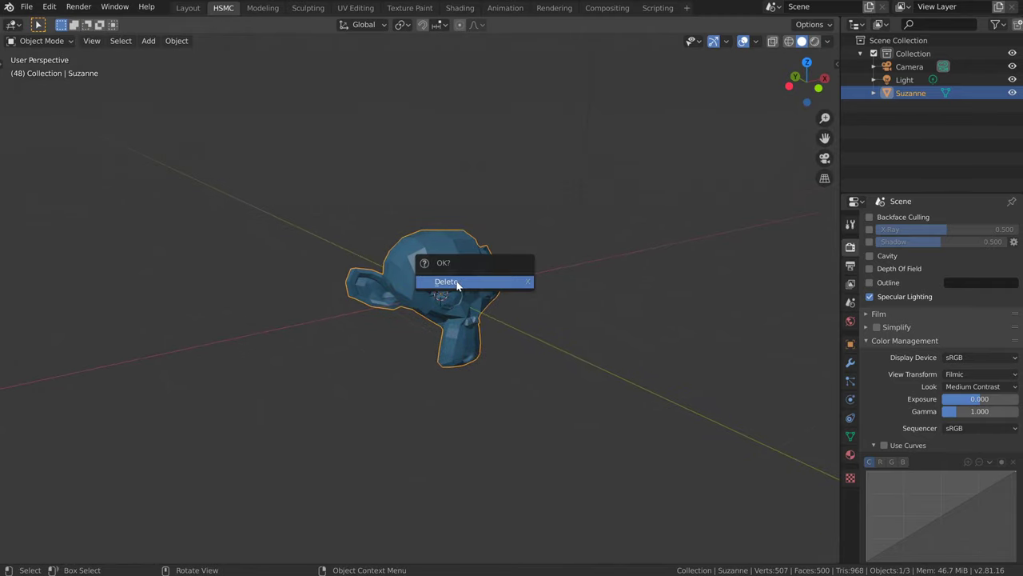
{"action": "left_click", "coordinate": [457, 282]}
{"action": "key", "text": "shift+a"}
{"action": "mouse_move", "coordinate": [468, 286]}
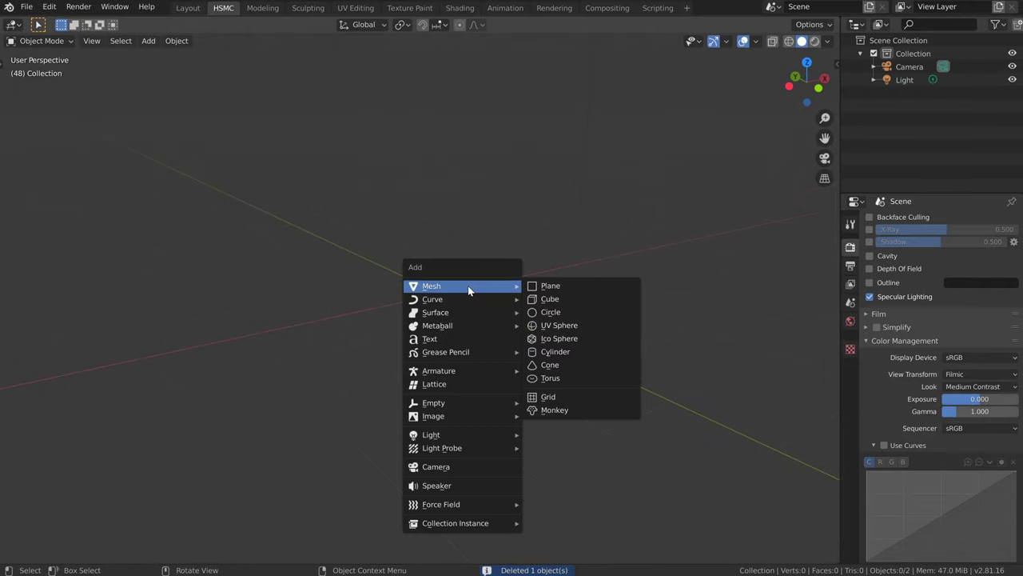
{"action": "left_click", "coordinate": [612, 296]}
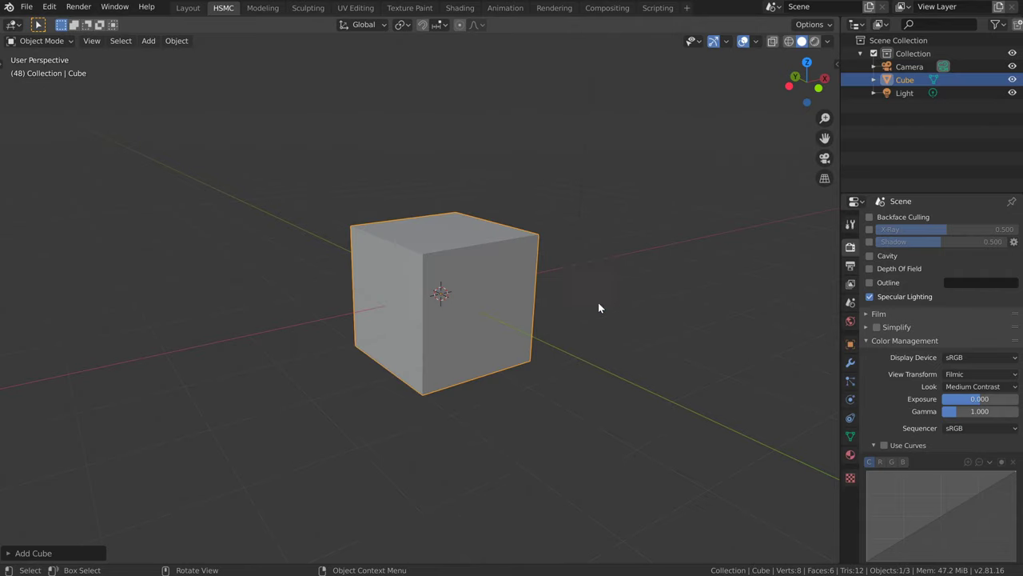
Step: Assign the existing Material to the new cube and append Blue to the material's name
{"action": "left_click", "coordinate": [851, 456]}
{"action": "left_click", "coordinate": [873, 267]}
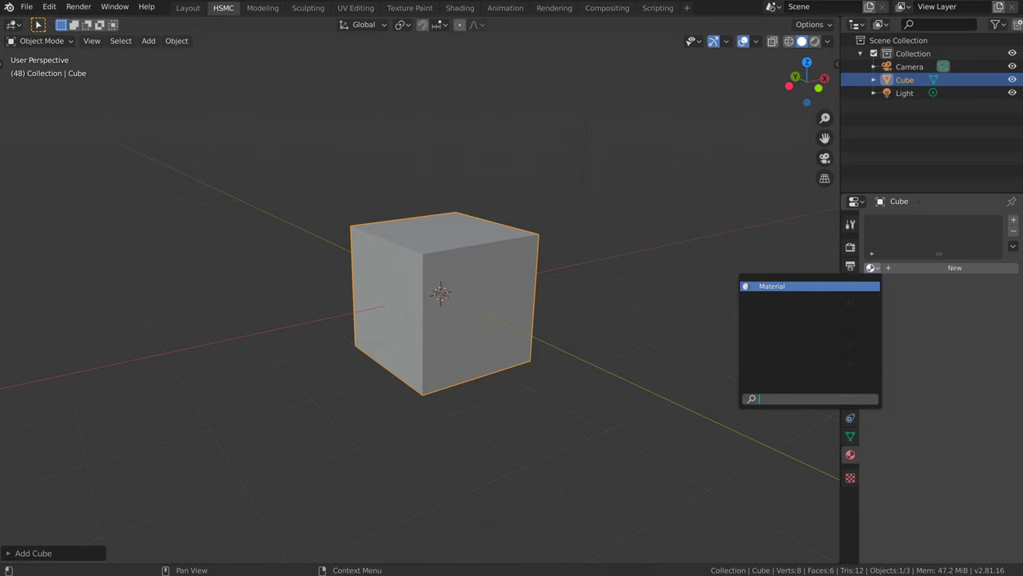
{"action": "left_click", "coordinate": [786, 286]}
{"action": "double_click", "coordinate": [927, 267]}
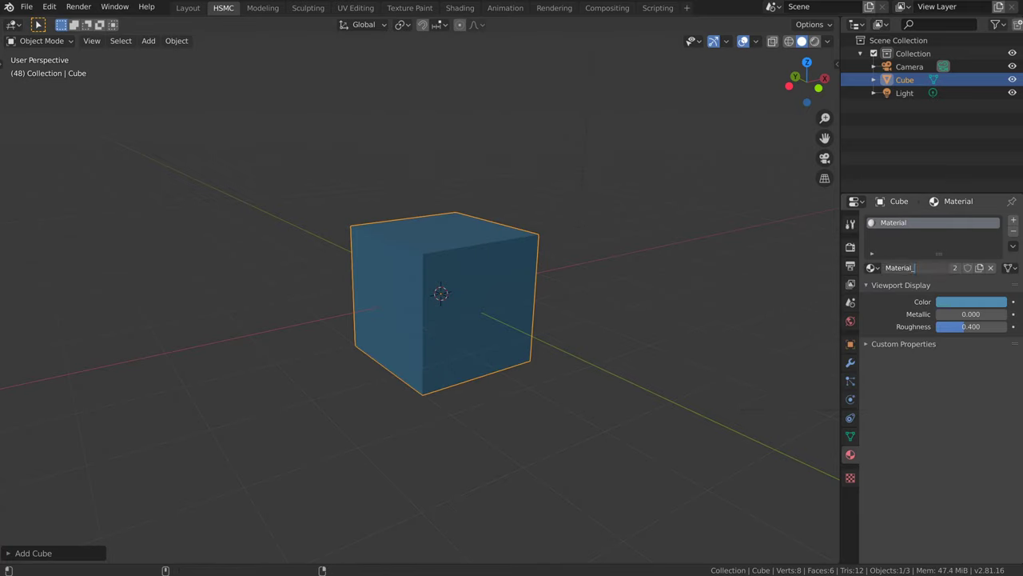
{"action": "type", "text": ".Blue"}
{"action": "key", "text": "Return"}
Step: Change the Solid viewport's Studio lighting to the third preset sphere
{"action": "left_click", "coordinate": [851, 247]}
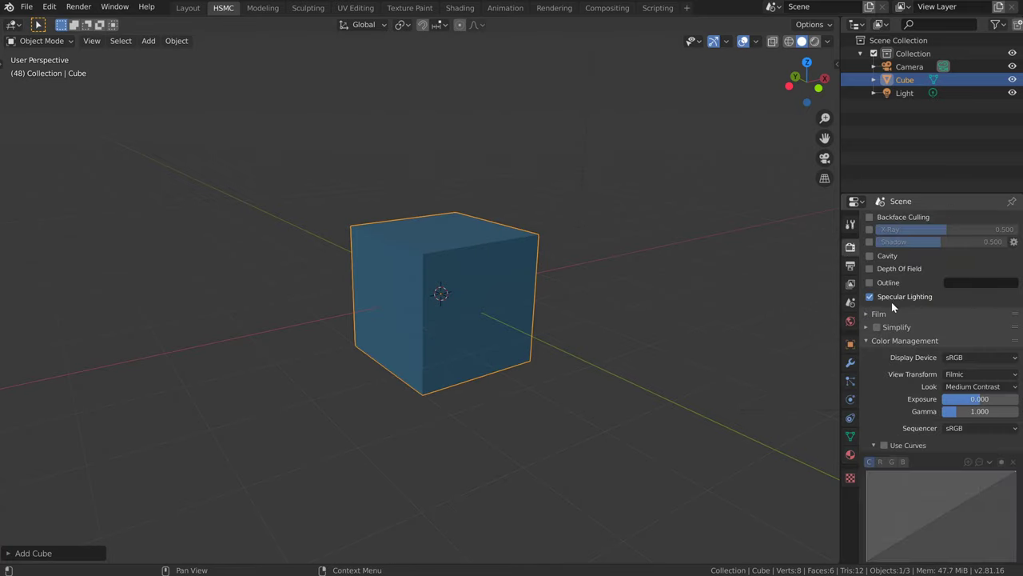
{"action": "scroll", "coordinate": [891, 301], "scroll_direction": "up", "scroll_amount": 6}
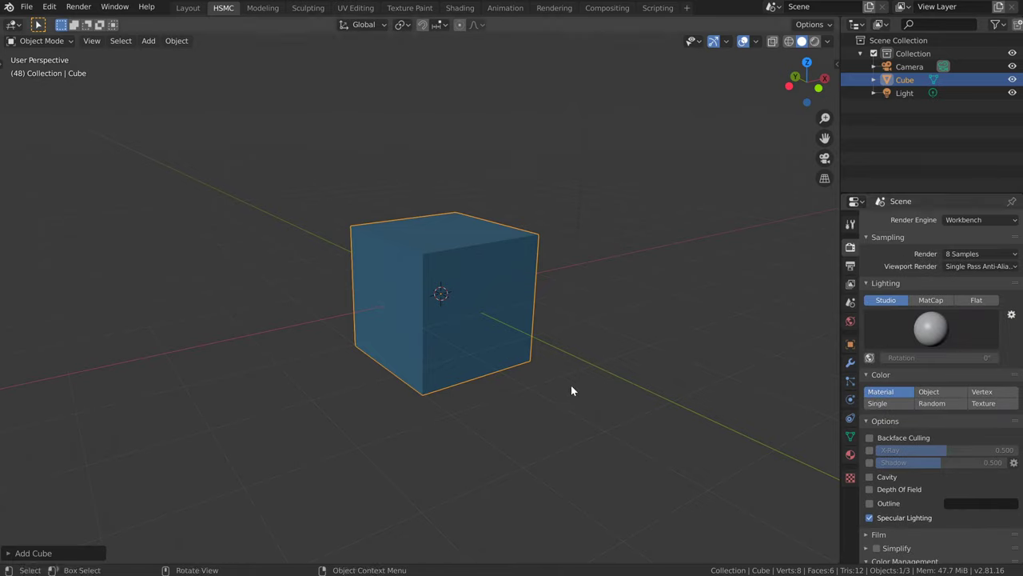
{"action": "left_click", "coordinate": [829, 41]}
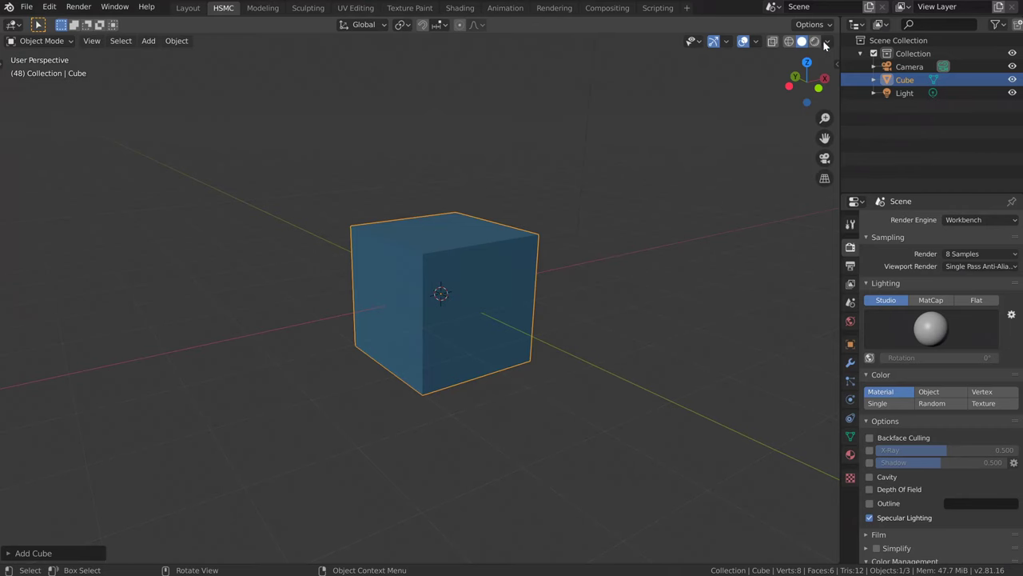
{"action": "left_click", "coordinate": [827, 41]}
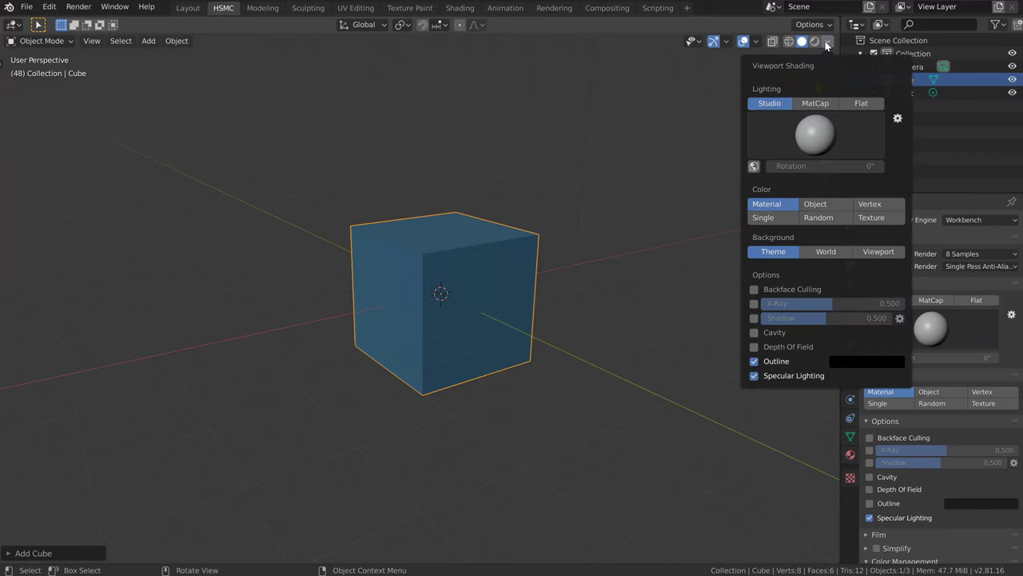
{"action": "left_click", "coordinate": [811, 140]}
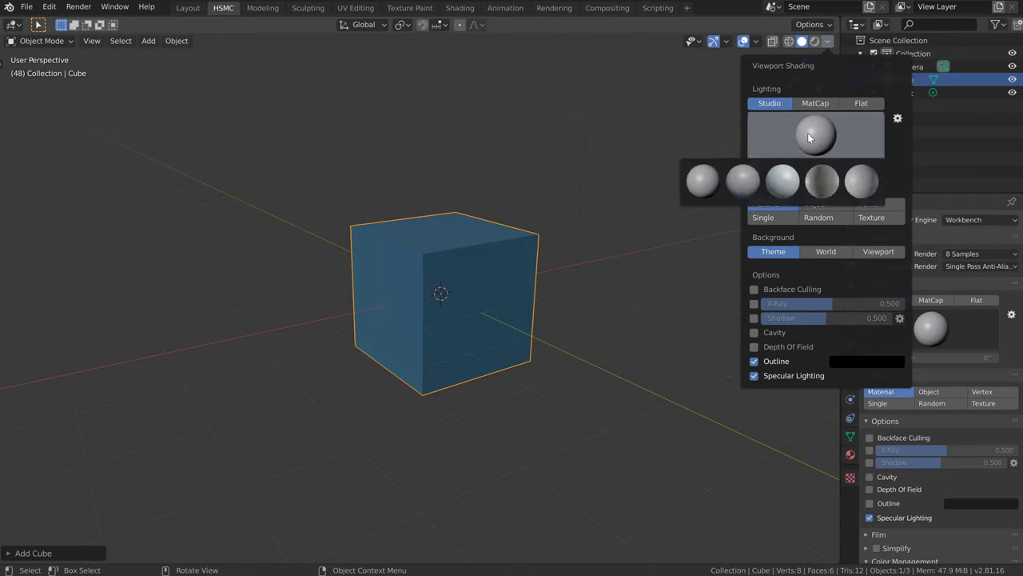
{"action": "left_click", "coordinate": [783, 182]}
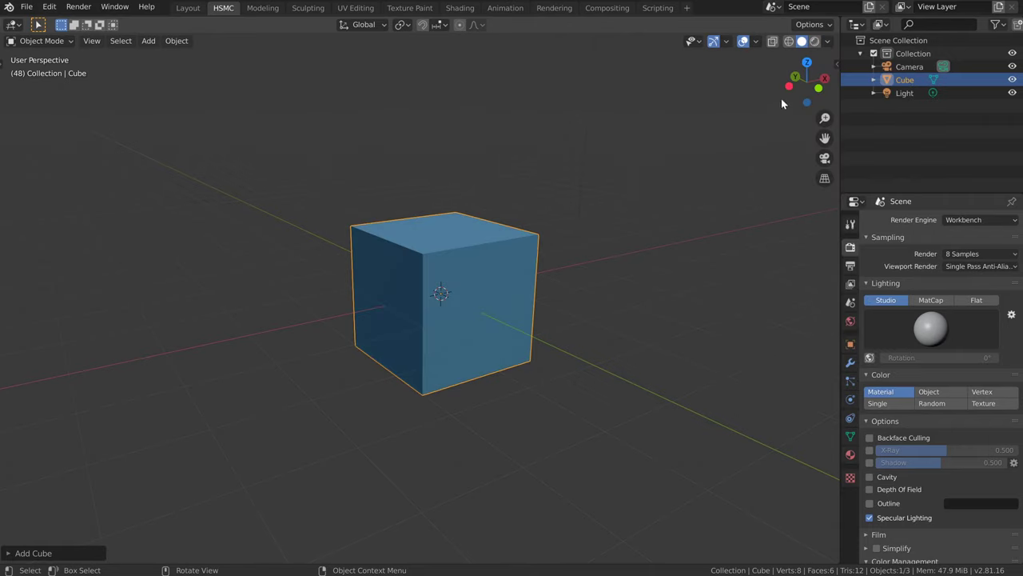
Step: Switch the viewport to Rendered shading and set the Workbench lighting to the grey metallic MatCap with an orange highlight
{"action": "left_click", "coordinate": [814, 42]}
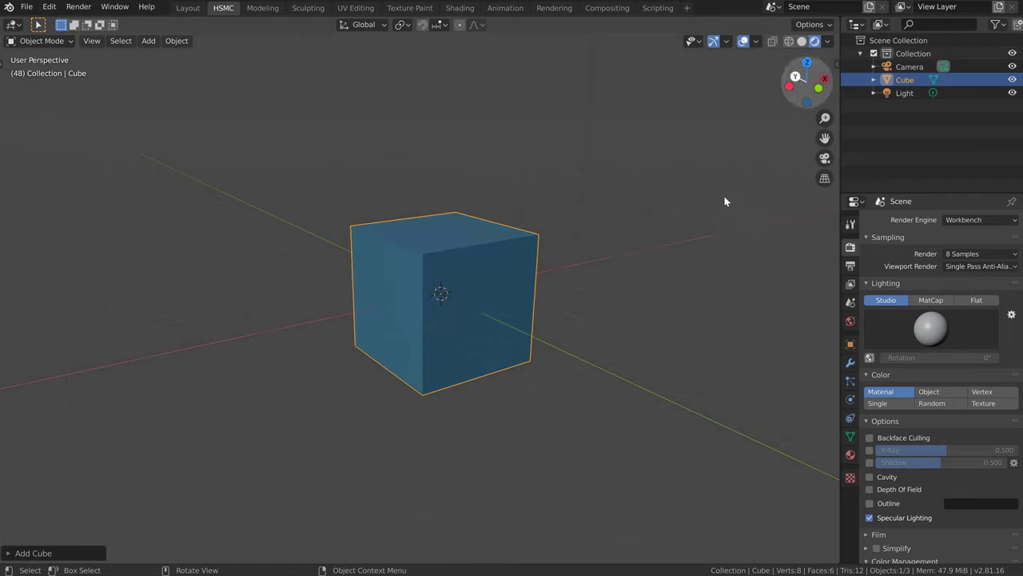
{"action": "left_click", "coordinate": [931, 300]}
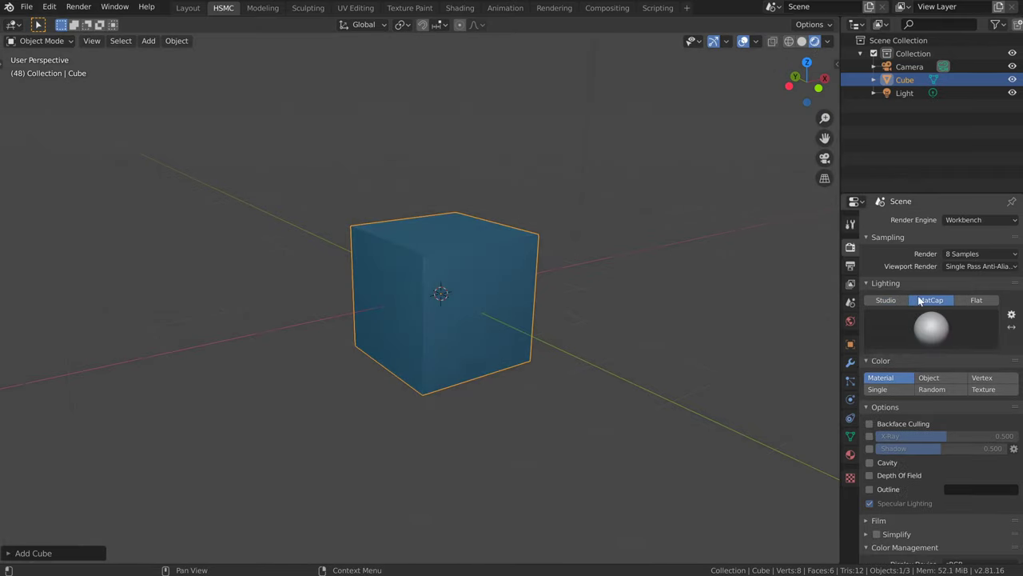
{"action": "left_click", "coordinate": [931, 328]}
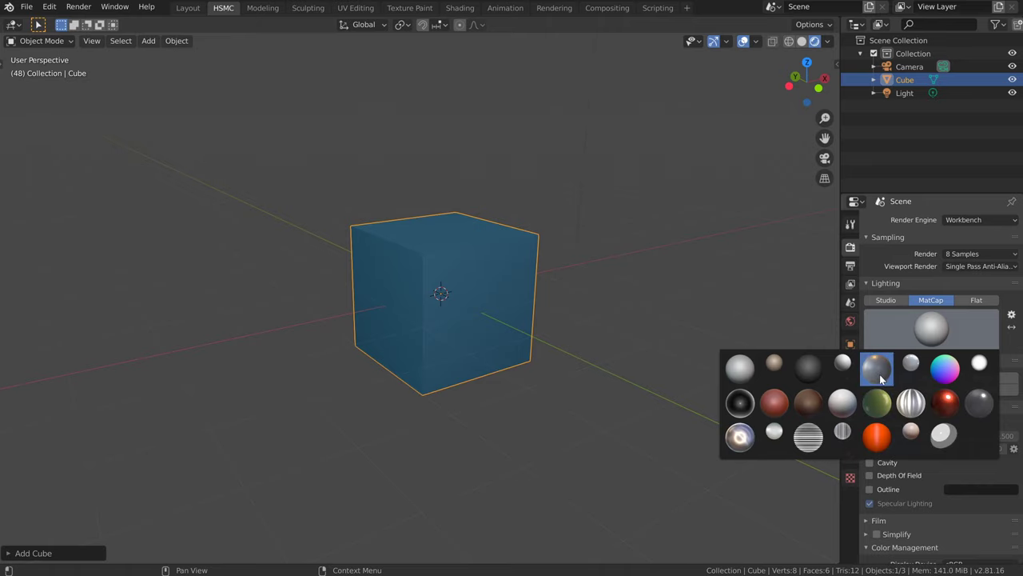
{"action": "left_click", "coordinate": [877, 370]}
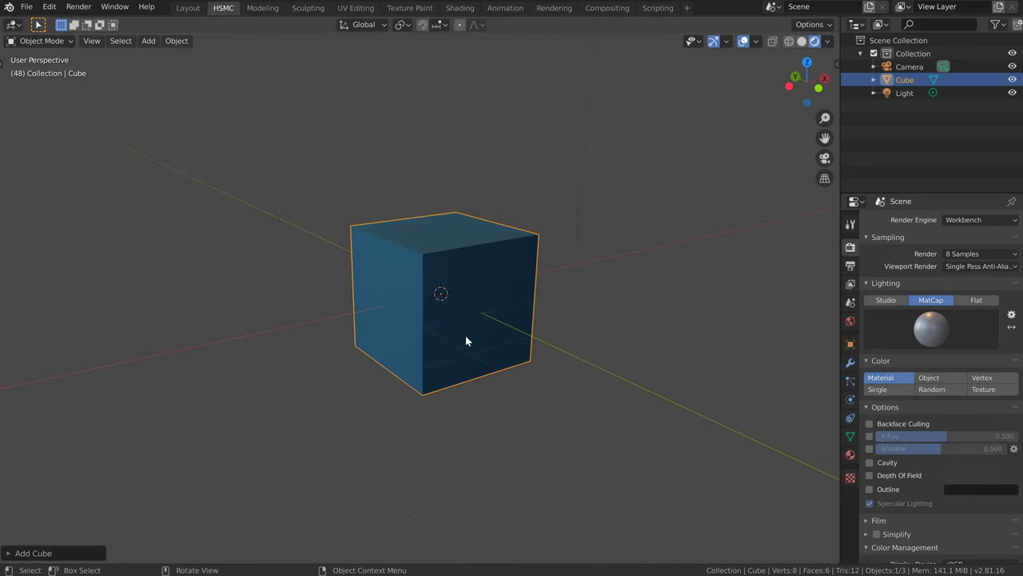
Step: Duplicate the cube, place the copy about 5.29 m along the X axis, and frame it in the view
{"action": "middle_click_drag", "start_coordinate": [459, 357], "coordinate": [594, 410]}
{"action": "key", "text": "shift+d"}
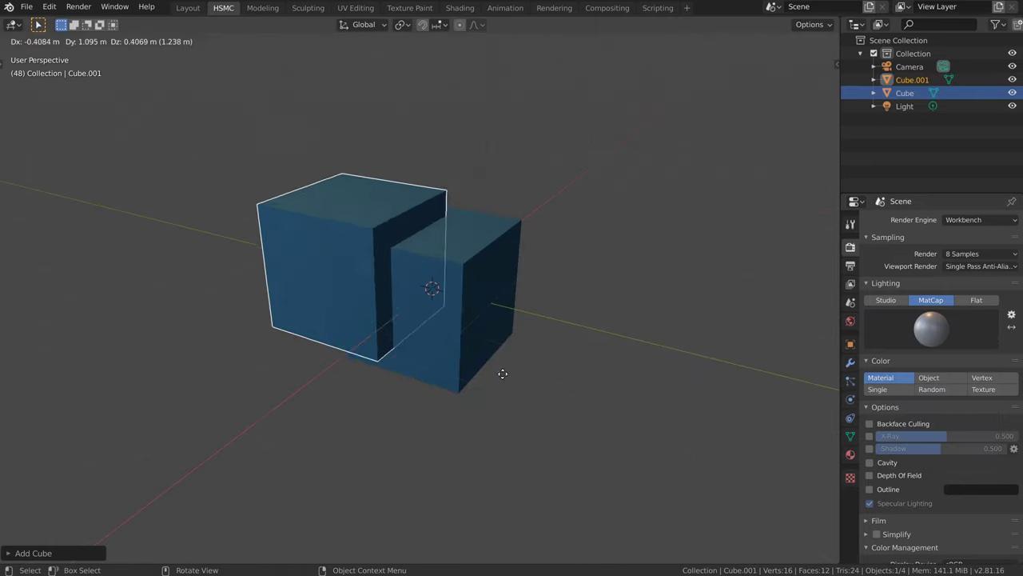
{"action": "key", "text": "x"}
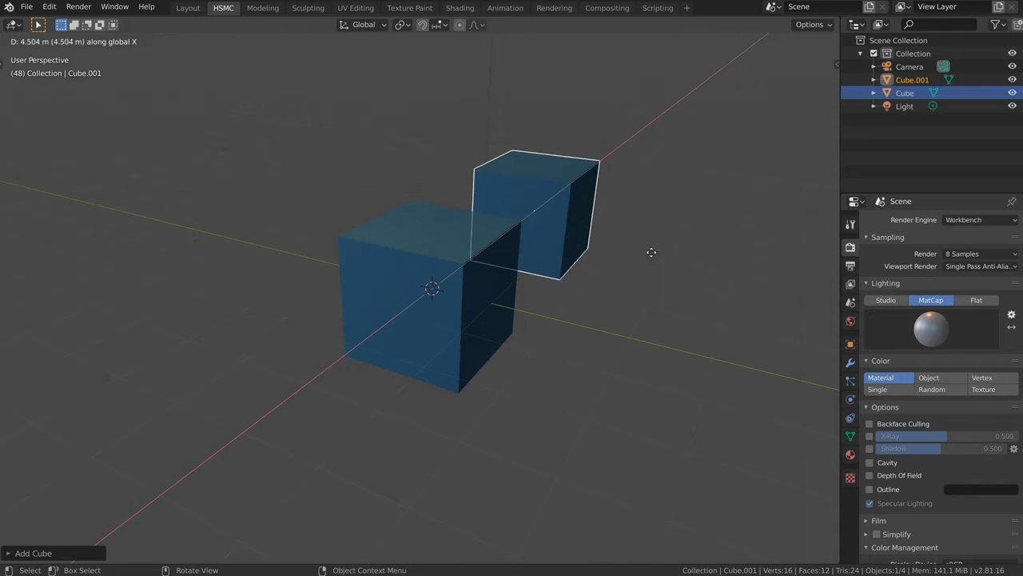
{"action": "left_click", "coordinate": [651, 248]}
{"action": "middle_click_drag", "start_coordinate": [580, 219], "coordinate": [461, 283]}
{"action": "key", "text": "KP_Decimal"}
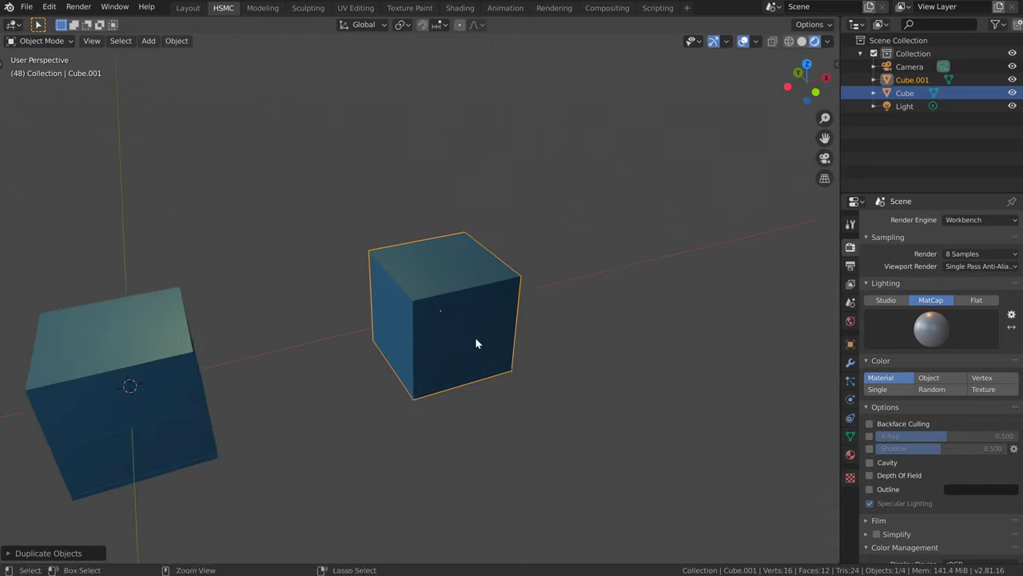
Step: Inset the top face of the duplicated cube by about 0.4 in Edit Mode
{"action": "key", "text": "Tab"}
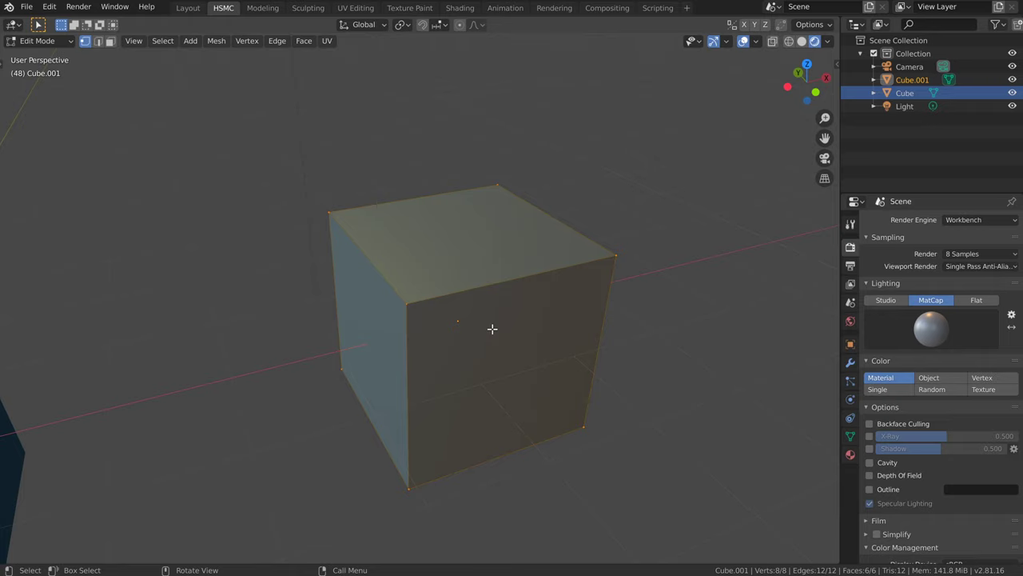
{"action": "key", "text": "3"}
{"action": "left_click", "coordinate": [474, 260]}
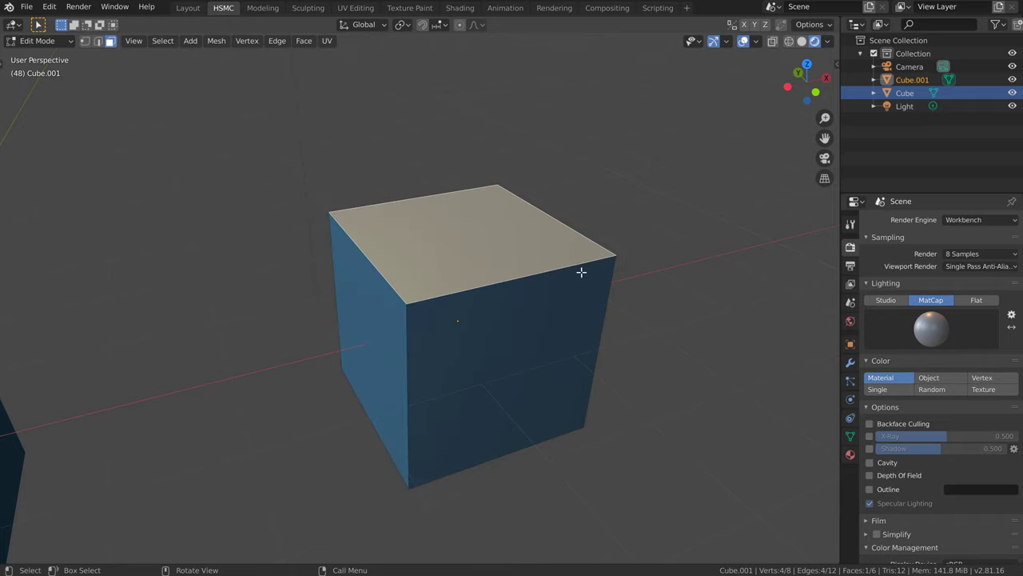
{"action": "key", "text": "i"}
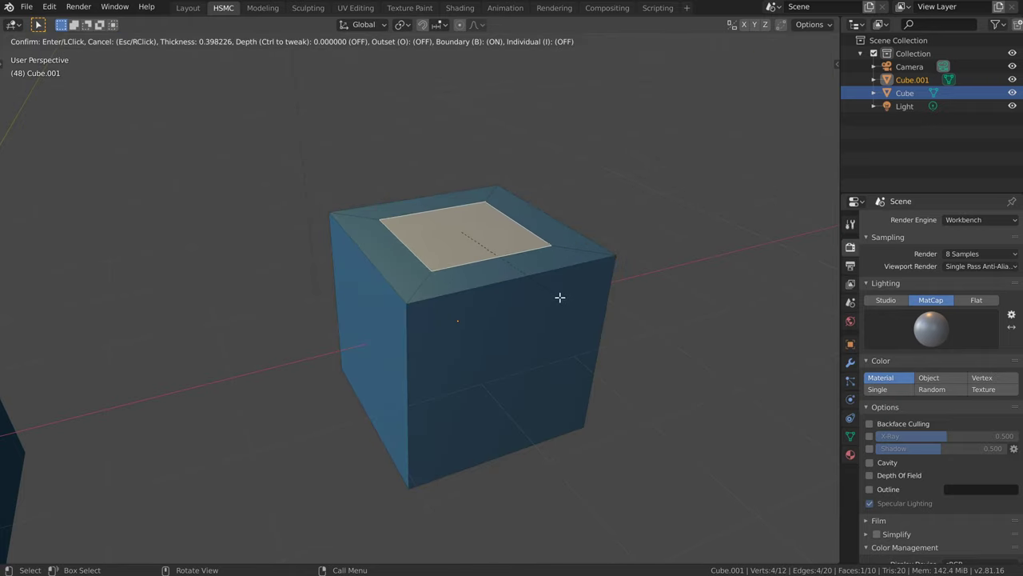
{"action": "left_click", "coordinate": [559, 298]}
Step: Extrude the inset face down into the cube to form a square recess and return to Object Mode
{"action": "key", "text": "e"}
{"action": "left_click", "coordinate": [554, 275]}
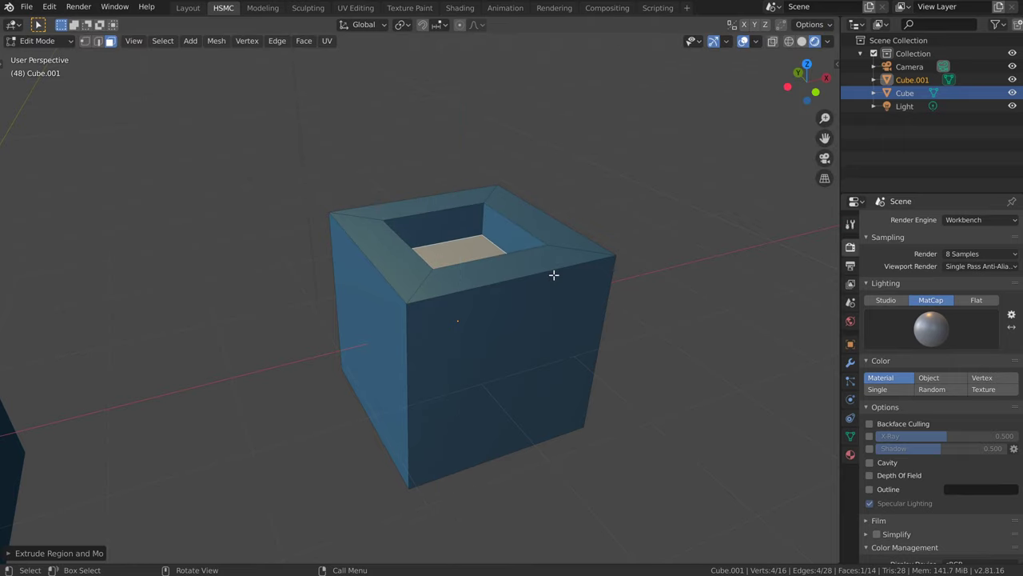
{"action": "key", "text": "alt+a"}
{"action": "middle_click_drag", "start_coordinate": [514, 295], "coordinate": [512, 358]}
{"action": "scroll", "coordinate": [516, 263], "scroll_direction": "up", "scroll_amount": 2}
{"action": "key", "text": "Tab"}
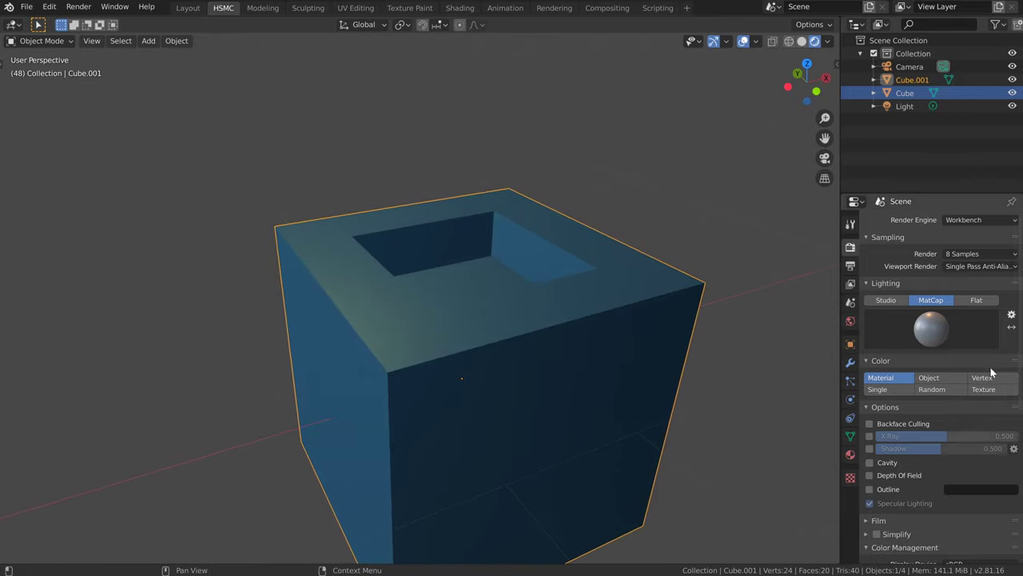
Step: Enable Shadow in the Workbench render options and set its intensity to 0.2
{"action": "scroll", "coordinate": [930, 482], "scroll_direction": "down", "scroll_amount": 1}
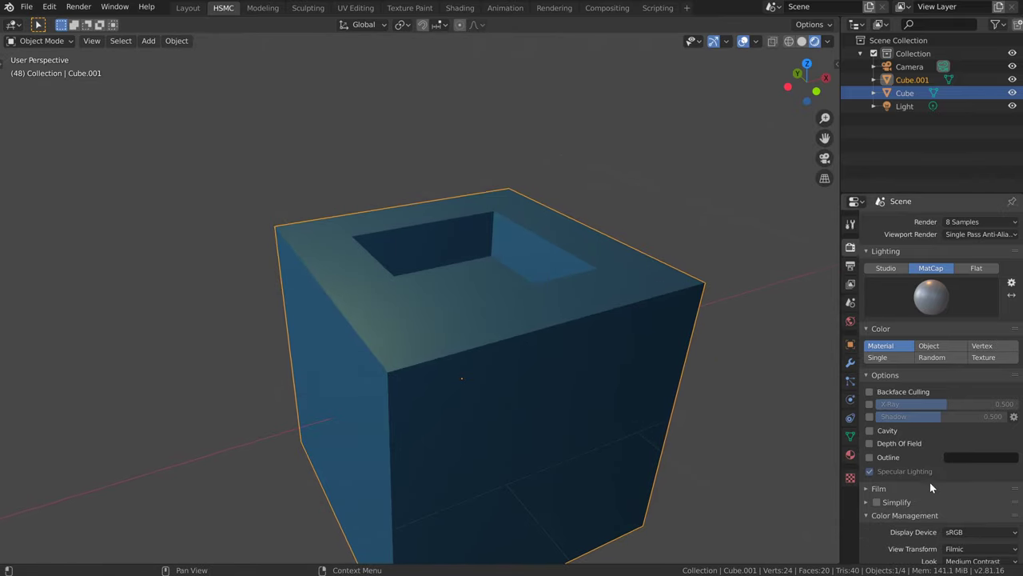
{"action": "left_click", "coordinate": [870, 417]}
{"action": "left_click", "coordinate": [940, 416]}
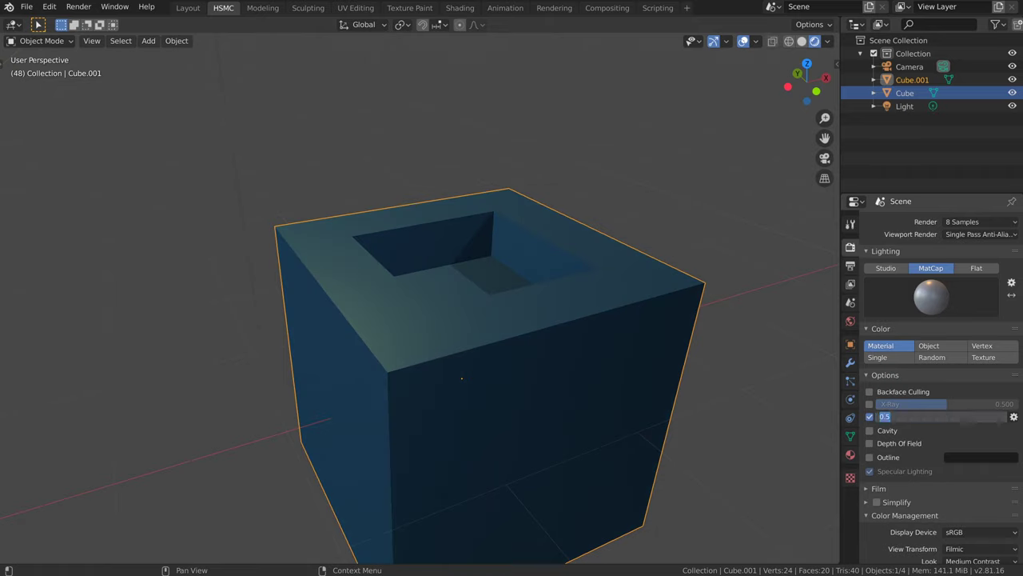
{"action": "type", "text": "0.2"}
{"action": "key", "text": "Return"}
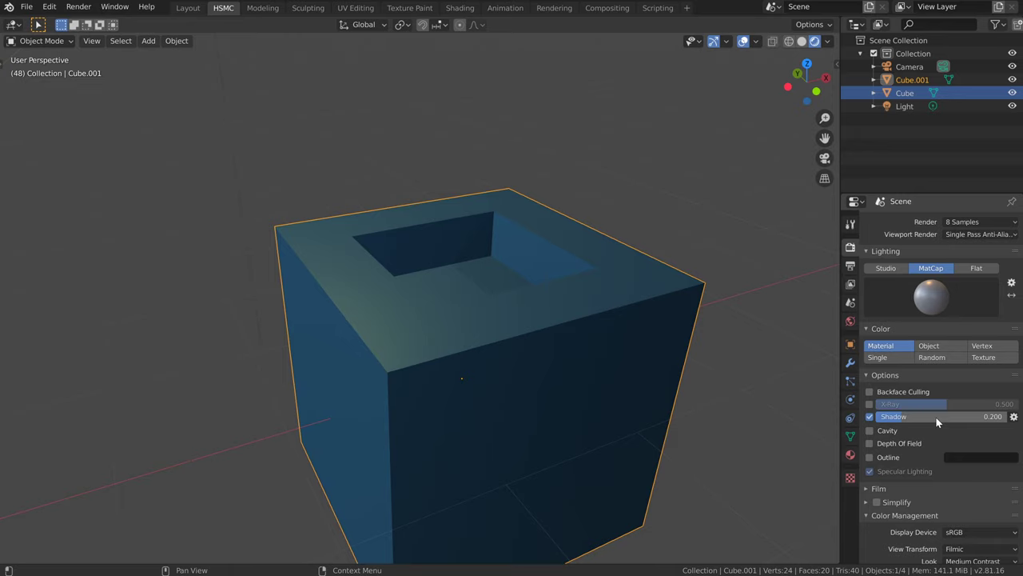
Step: Adjust the light direction in the Workbench shadow settings so the shadow falls differently in the recess
{"action": "middle_click_drag", "start_coordinate": [490, 286], "coordinate": [514, 124]}
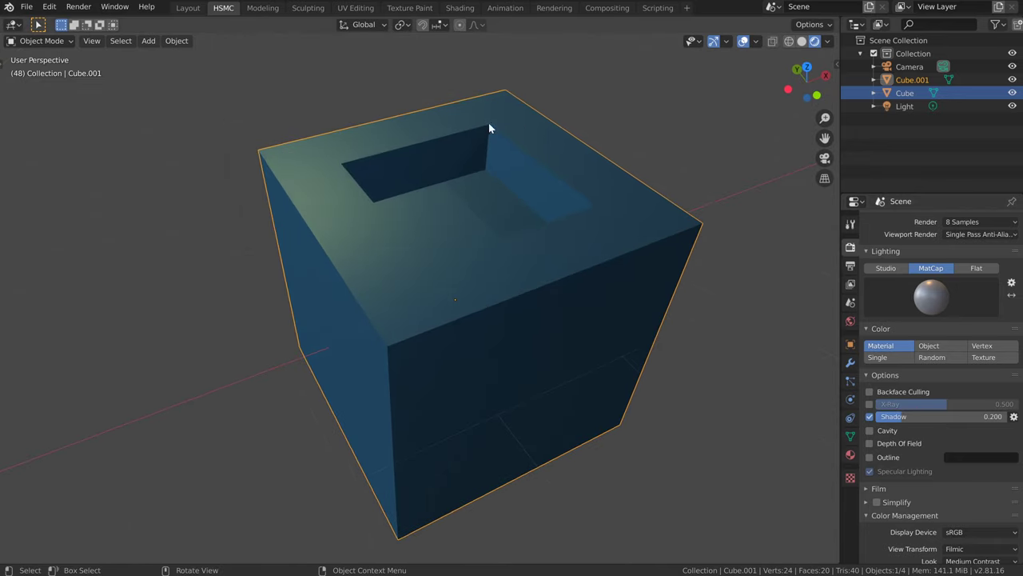
{"action": "left_click", "coordinate": [1013, 417]}
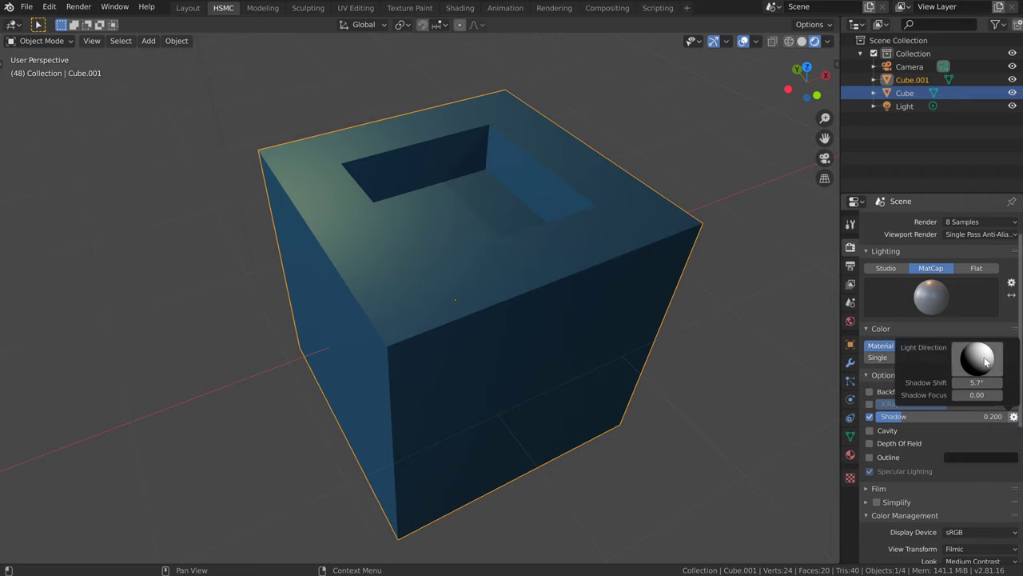
{"action": "left_click", "coordinate": [1014, 417]}
{"action": "mouse_move", "coordinate": [980, 361]}
{"action": "left_mouse_down"}
{"action": "mouse_move", "coordinate": [968, 356]}
{"action": "mouse_move", "coordinate": [988, 360]}
{"action": "mouse_move", "coordinate": [977, 365]}
{"action": "left_mouse_up"}
Step: Compare the recessed cube in Solid and Rendered shading and briefly view its transform values
{"action": "key", "text": "z"}
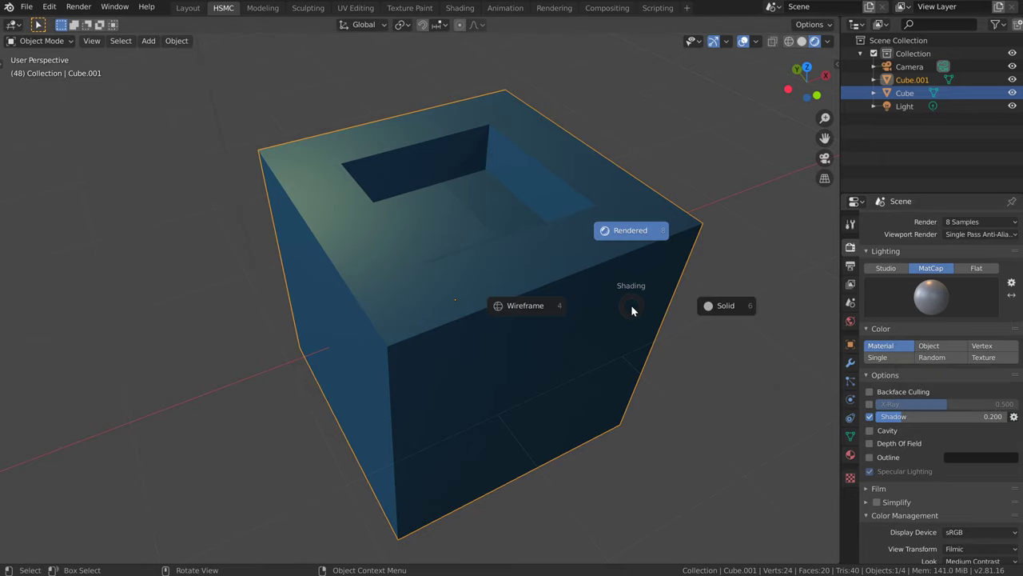
{"action": "left_click", "coordinate": [726, 306]}
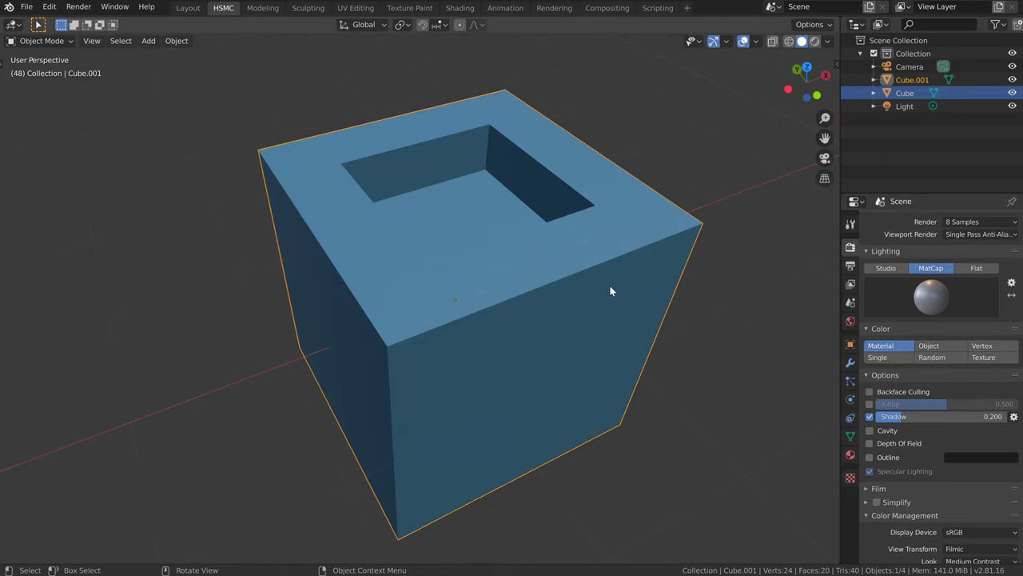
{"action": "key", "text": "z"}
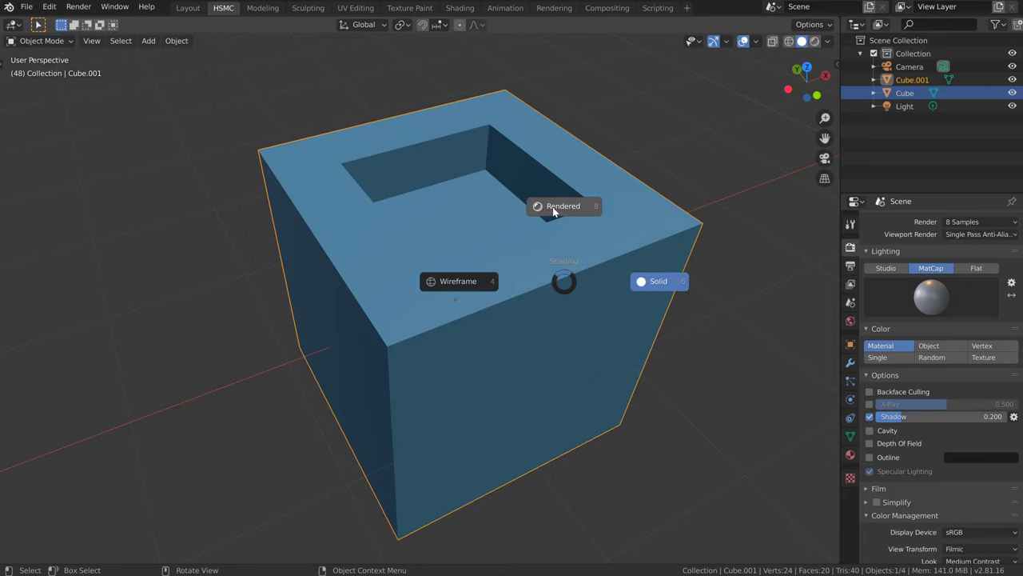
{"action": "left_click", "coordinate": [567, 214]}
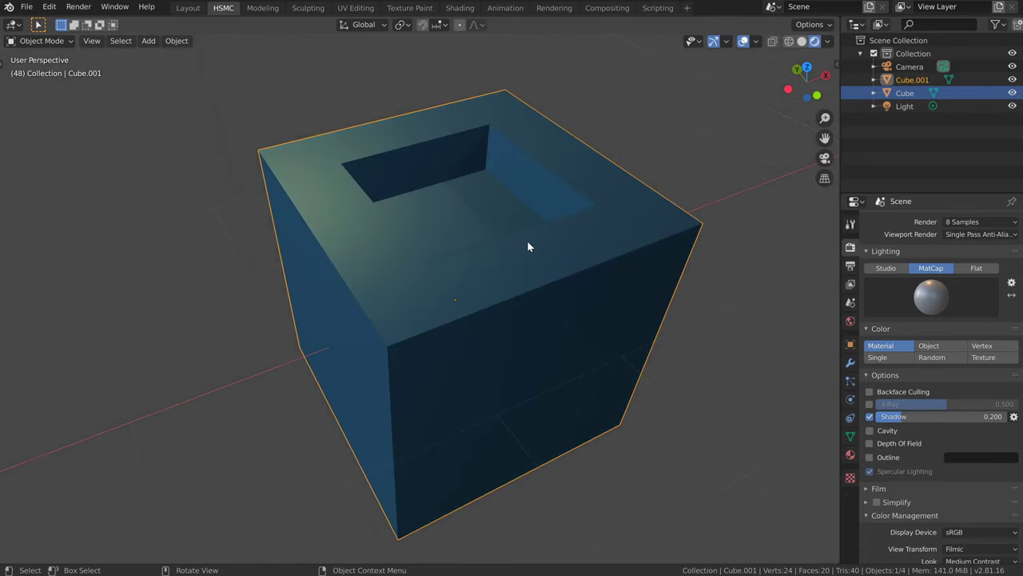
{"action": "key", "text": "n"}
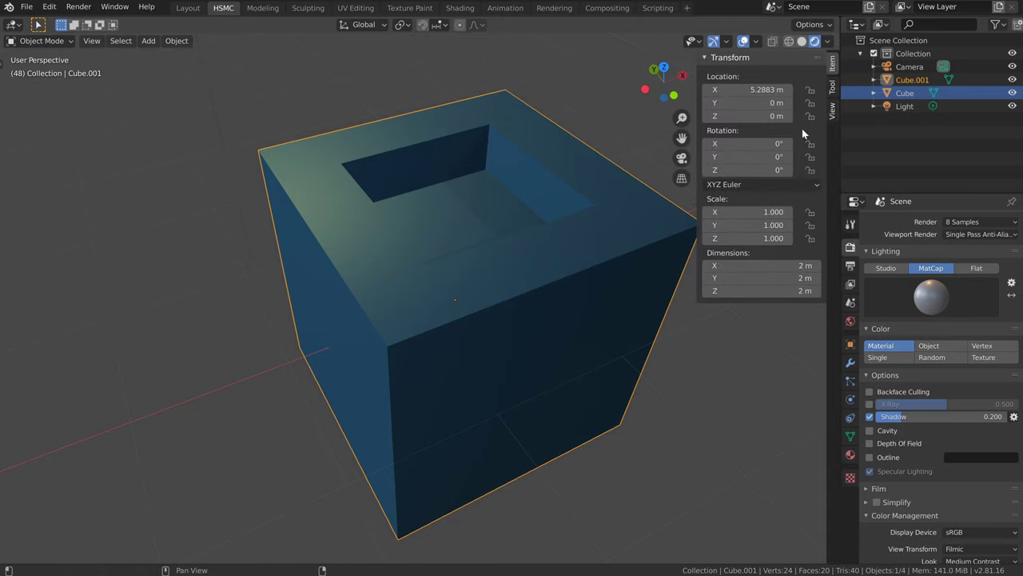
{"action": "key", "text": "n"}
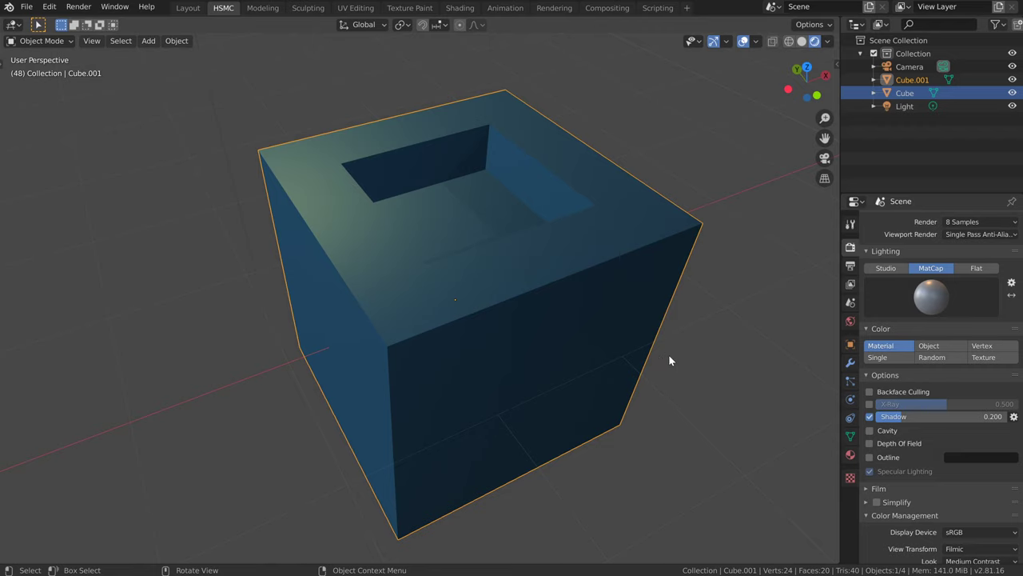
Step: Enable World-type Cavity for the Workbench render, with Ridge about 2.43 and Valley about 1.36
{"action": "left_click", "coordinate": [869, 430]}
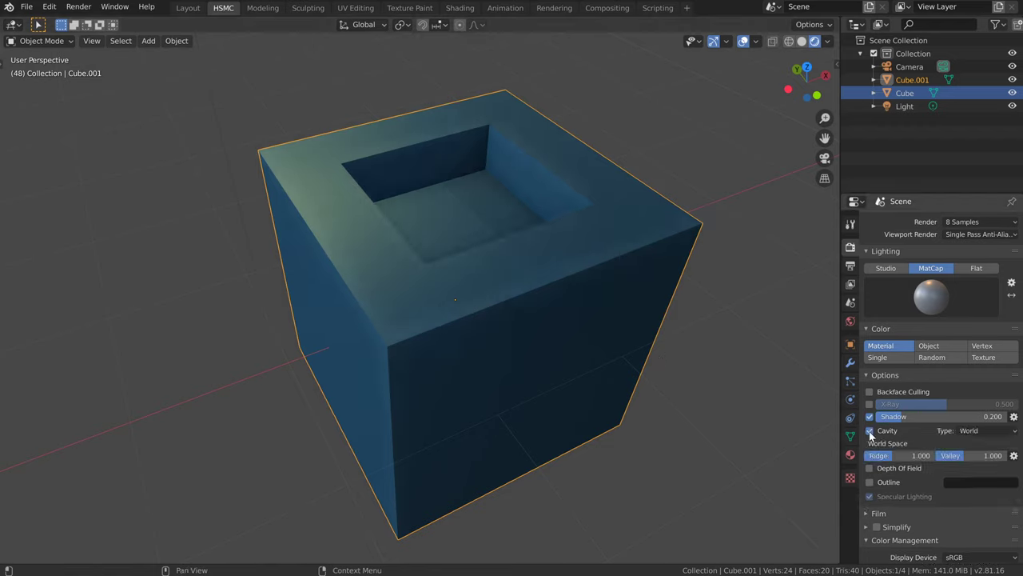
{"action": "left_click", "coordinate": [870, 430]}
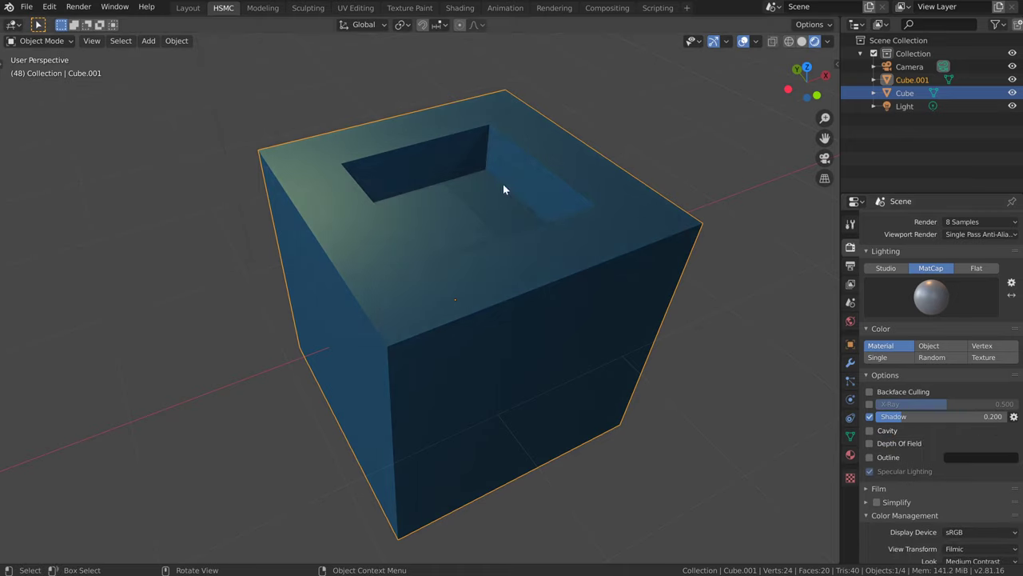
{"action": "left_click", "coordinate": [870, 430]}
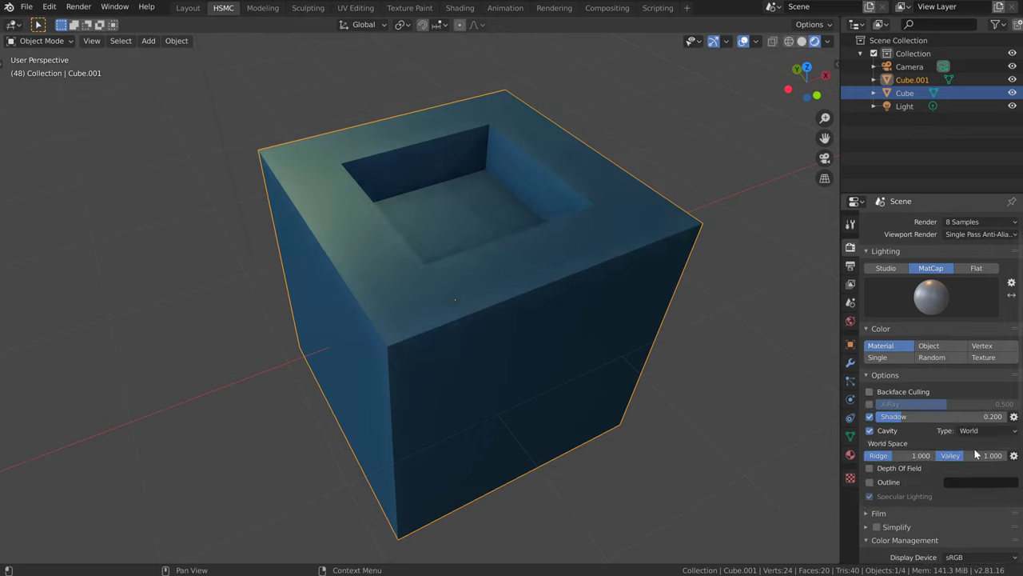
{"action": "mouse_move", "coordinate": [975, 455]}
{"action": "left_mouse_down"}
{"action": "mouse_move", "coordinate": [894, 460]}
{"action": "mouse_move", "coordinate": [974, 460]}
{"action": "left_mouse_up"}
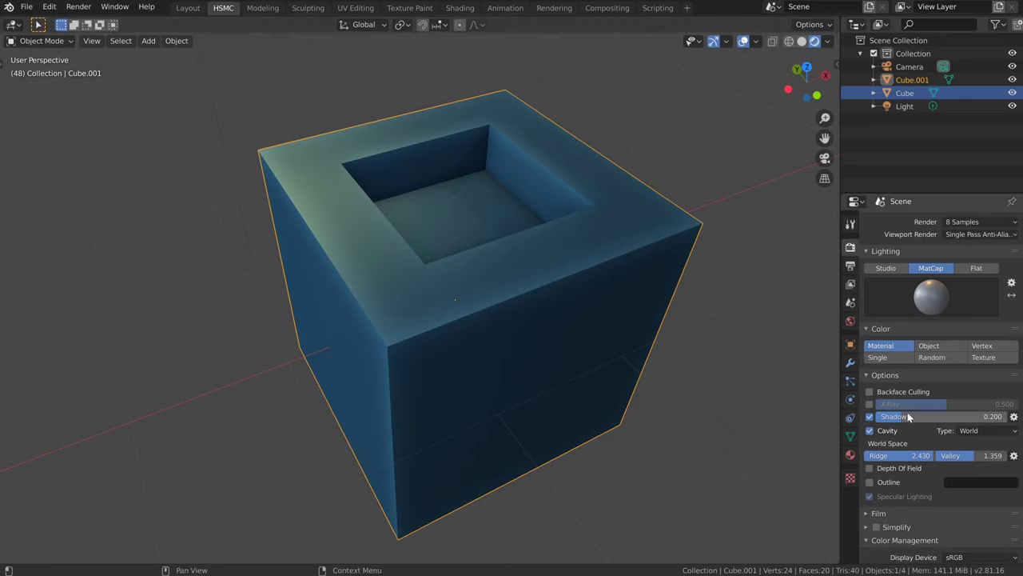
Step: Set both the Ridge and Valley of the World Space cavity to 0.5
{"action": "left_click_drag", "start_coordinate": [920, 455], "coordinate": [905, 455]}
{"action": "left_click", "coordinate": [905, 455]}
{"action": "type", "text": "0.5"}
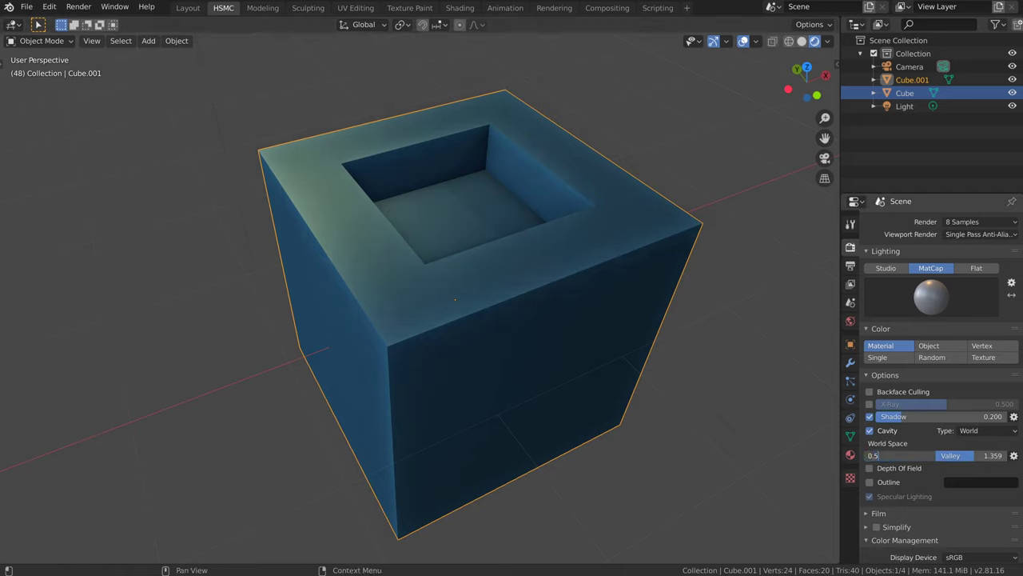
{"action": "key", "text": "Tab"}
{"action": "type", "text": "0"}
{"action": "key", "text": "Return"}
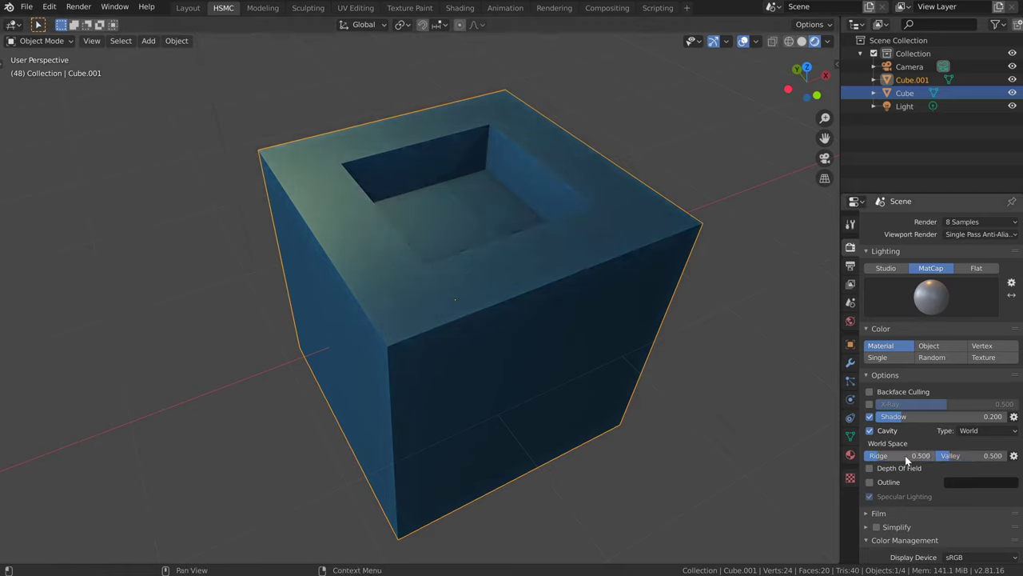
Step: Change the Cavity type to Both and set the Screen Space Ridge to 0.3
{"action": "left_click", "coordinate": [979, 432]}
{"action": "left_click", "coordinate": [965, 468]}
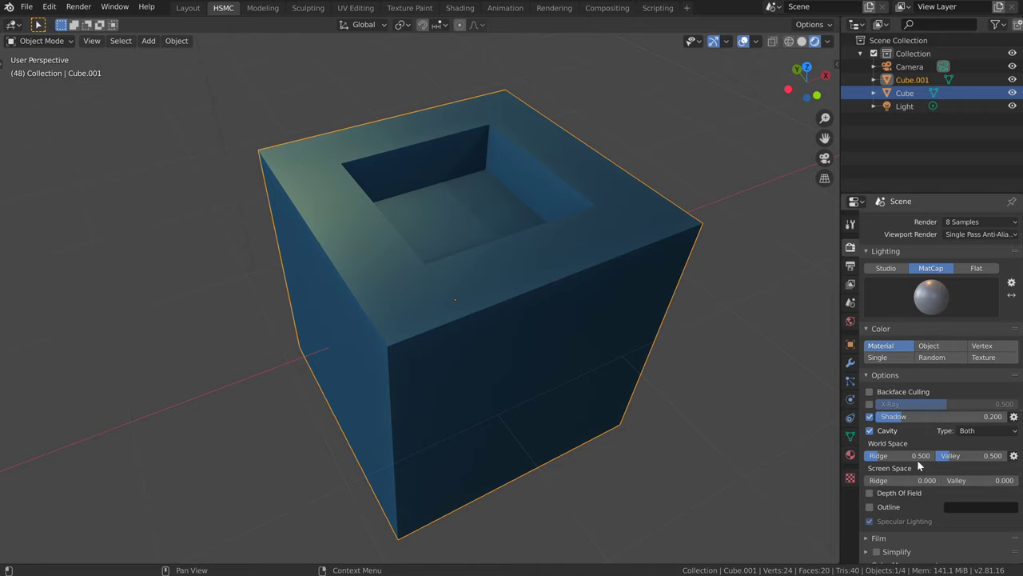
{"action": "left_click_drag", "start_coordinate": [903, 480], "coordinate": [943, 480]}
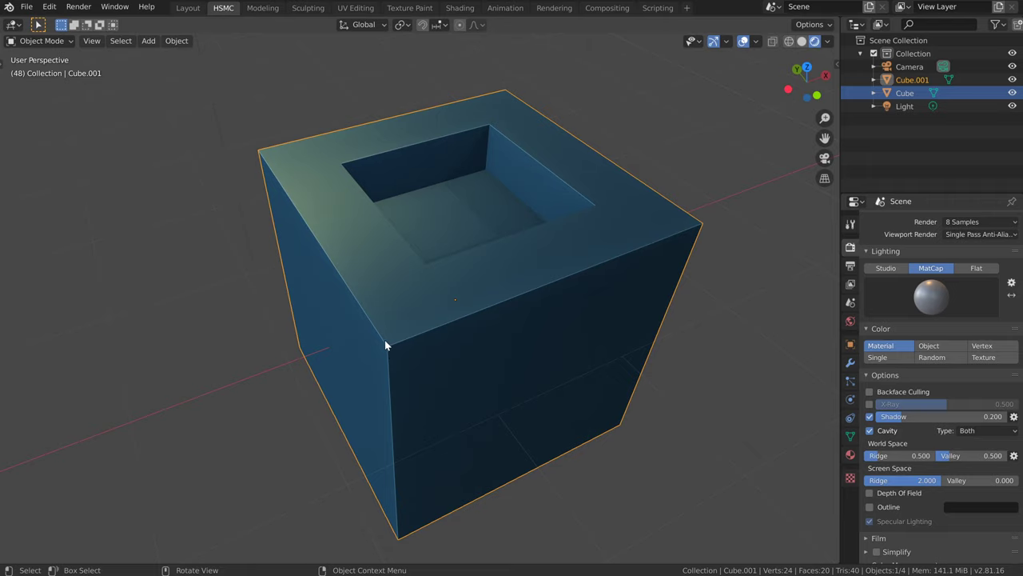
{"action": "left_click", "coordinate": [896, 480]}
{"action": "type", "text": "0.3"}
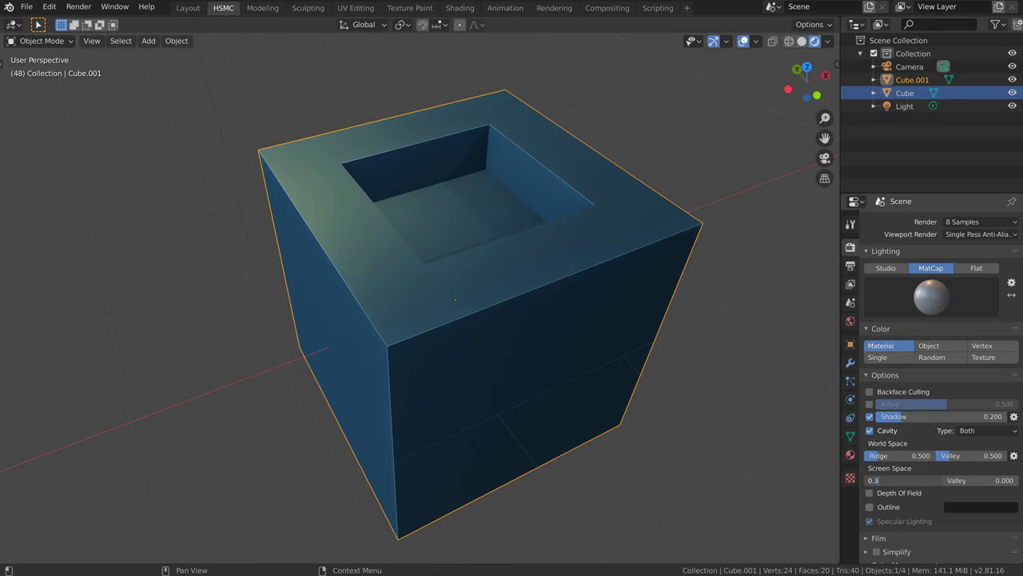
{"action": "key", "text": "Return"}
Step: Try the Screen Space cavity Valley at 2.0, and settle on a value of 0.6
{"action": "left_click_drag", "start_coordinate": [956, 481], "coordinate": [1007, 481]}
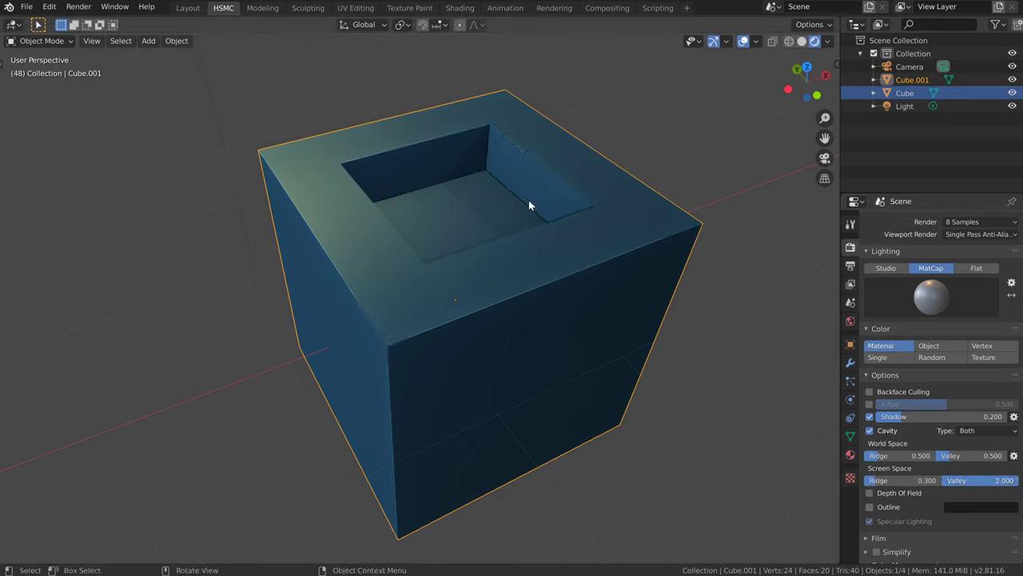
{"action": "left_click", "coordinate": [955, 480]}
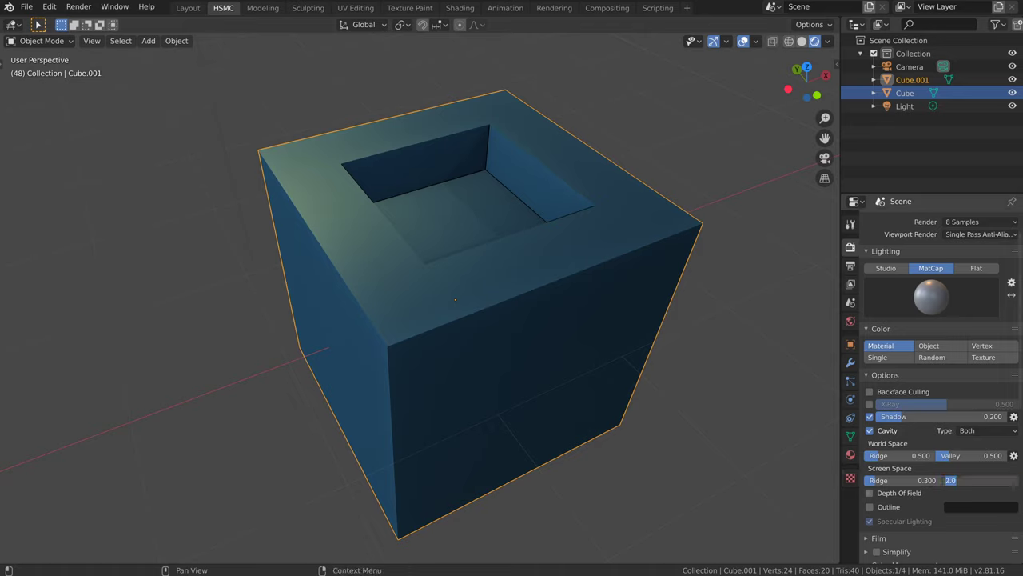
{"action": "type", "text": "0.6"}
{"action": "key", "text": "Return"}
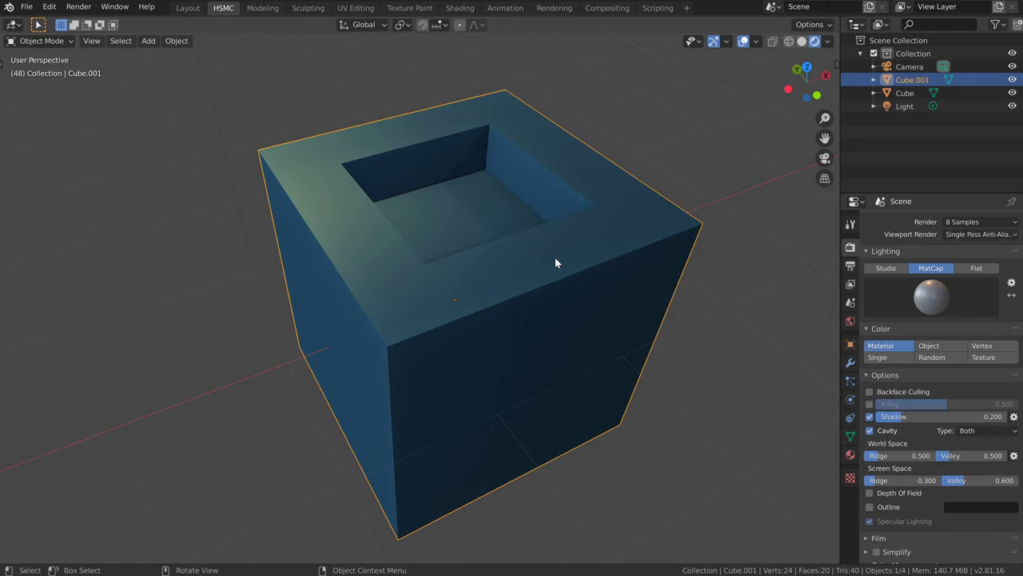
Step: Deselect all objects and enable Outline in the Workbench render options
{"action": "key", "text": "alt+a"}
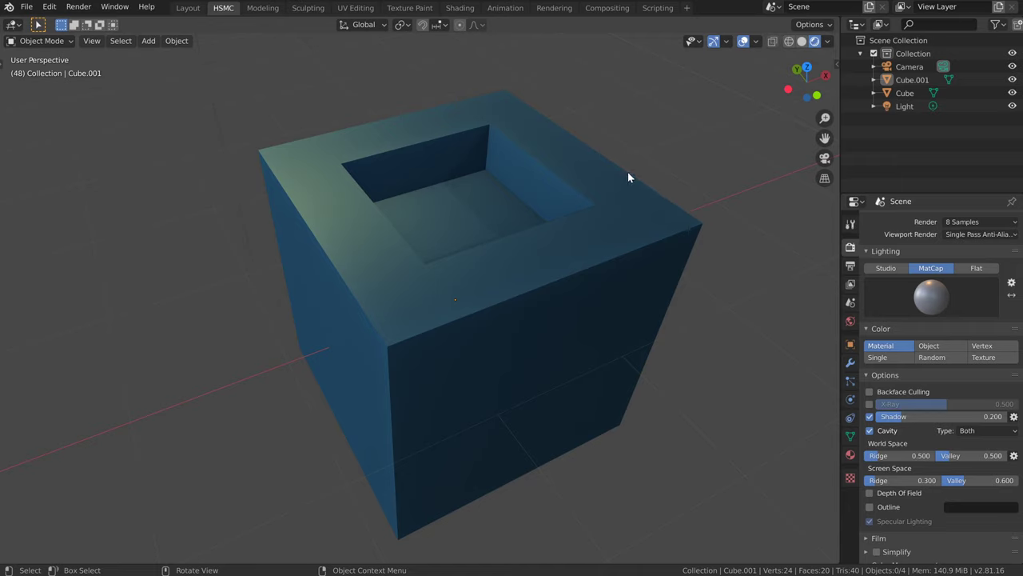
{"action": "left_click", "coordinate": [871, 508]}
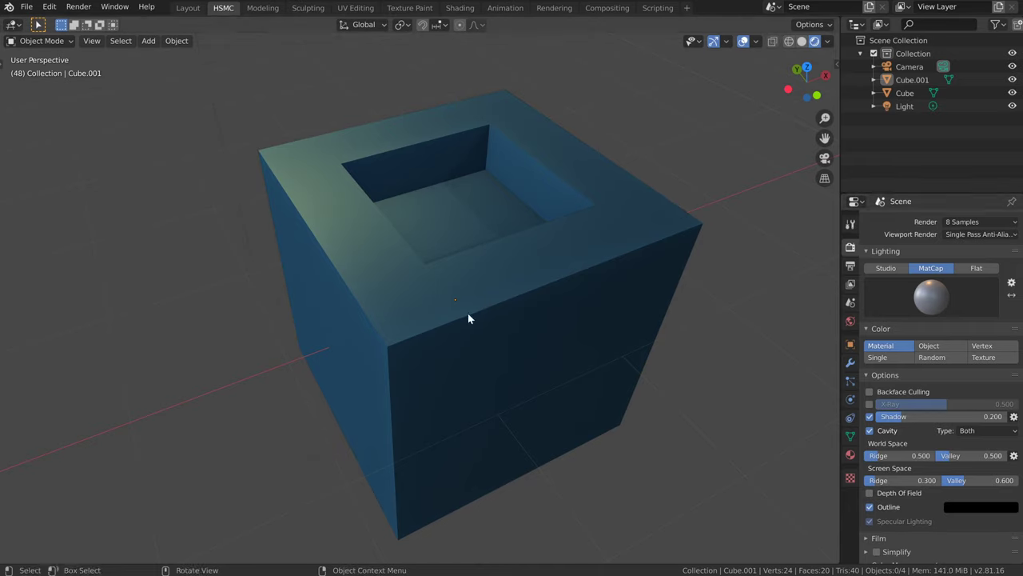
Step: Duplicate the recessed cube once in place and once more with an offset so that the copy overlaps the original
{"action": "key", "text": "shift+d"}
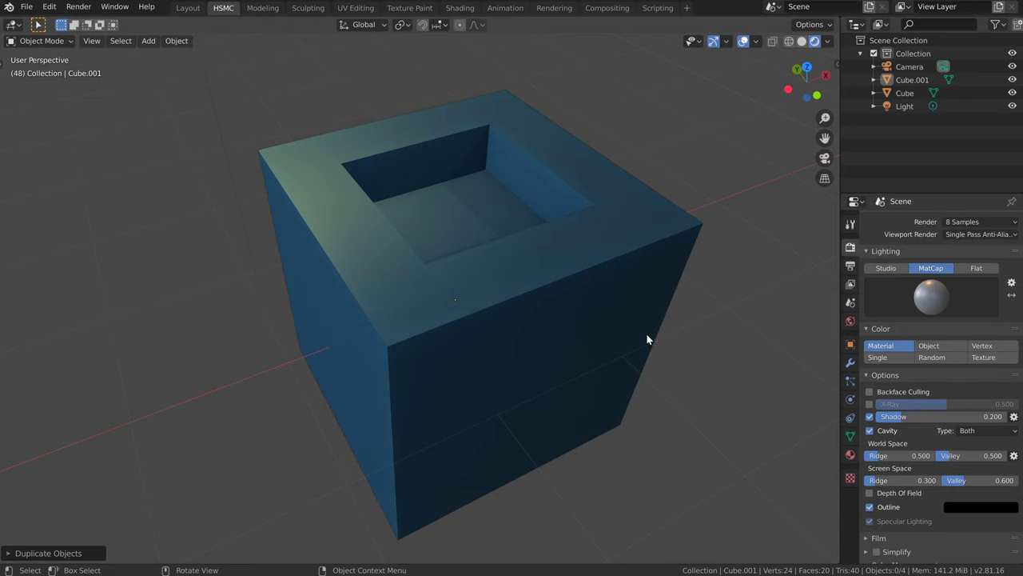
{"action": "left_click", "coordinate": [522, 336]}
{"action": "key", "text": "shift+d"}
{"action": "right_click", "coordinate": [522, 336]}
{"action": "key", "text": "shift+d"}
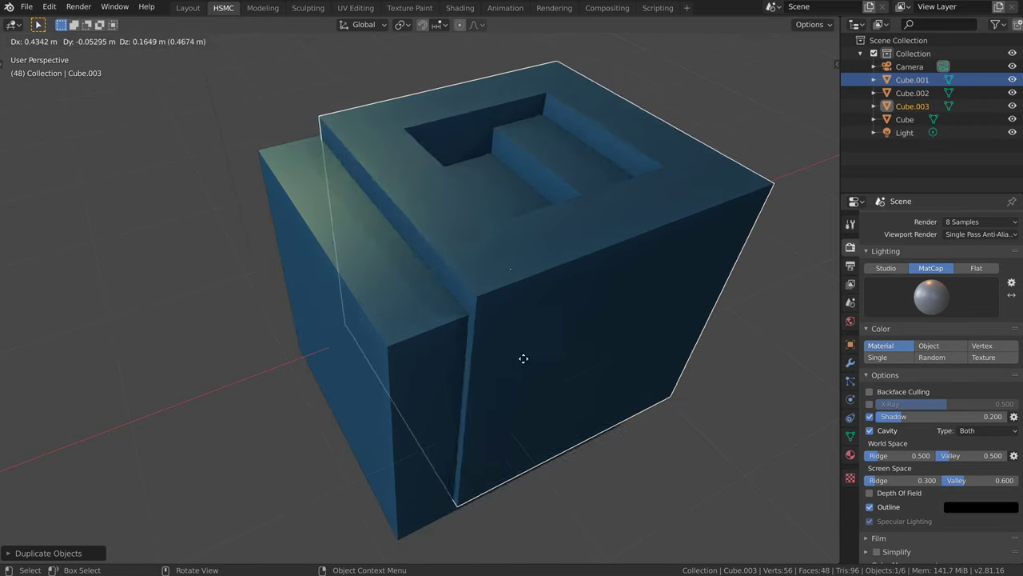
{"action": "left_click", "coordinate": [589, 328]}
Step: Compare the overlapping cubes with Outline off and on again, and delete the offset copy
{"action": "left_click", "coordinate": [879, 507]}
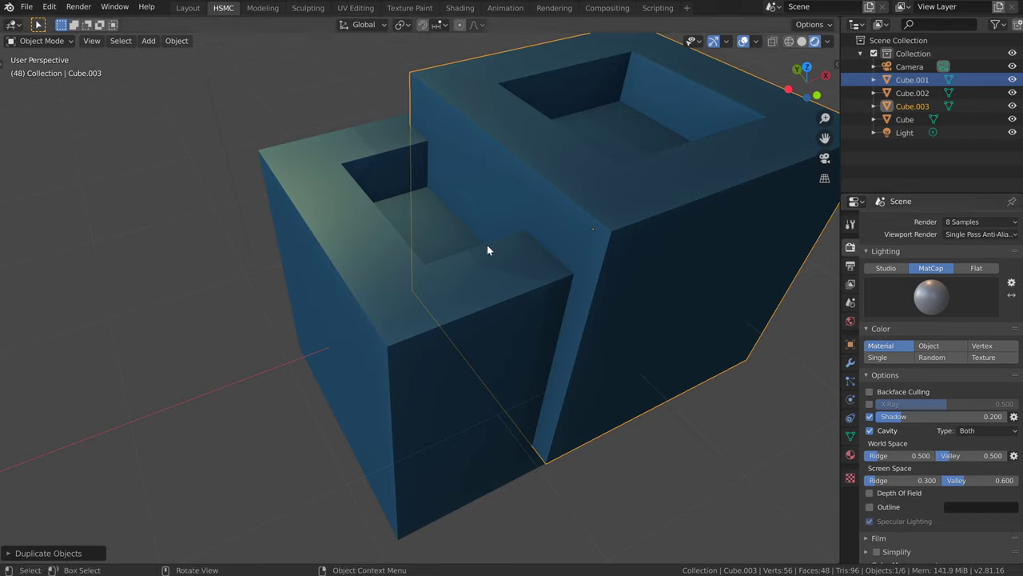
{"action": "left_click", "coordinate": [869, 507]}
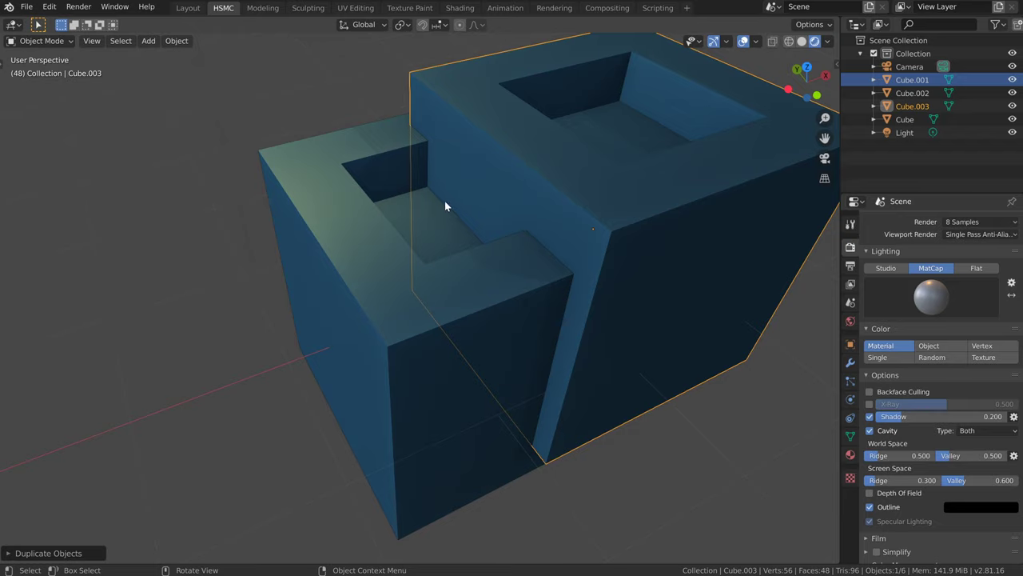
{"action": "key", "text": "x"}
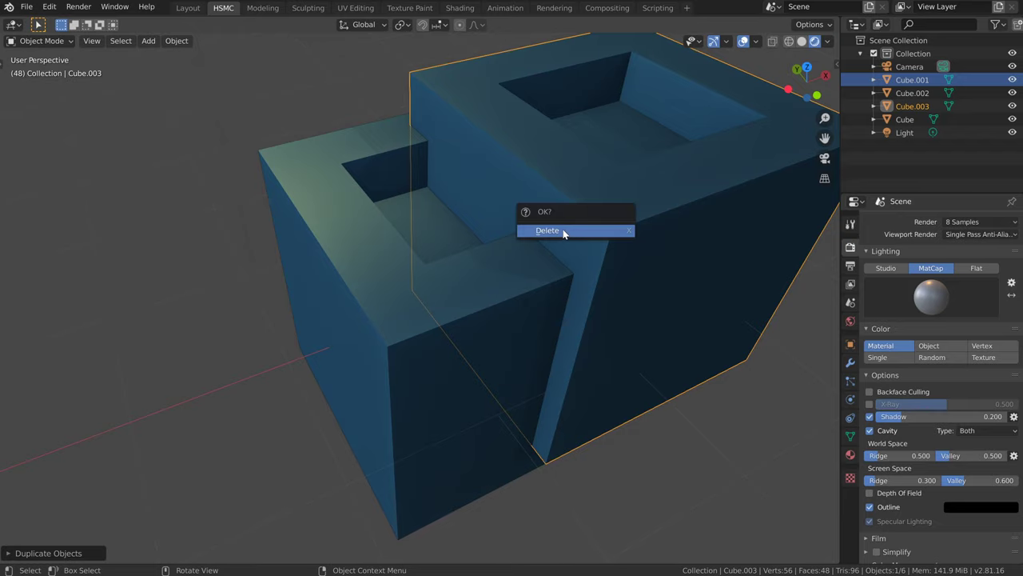
{"action": "left_click", "coordinate": [581, 231]}
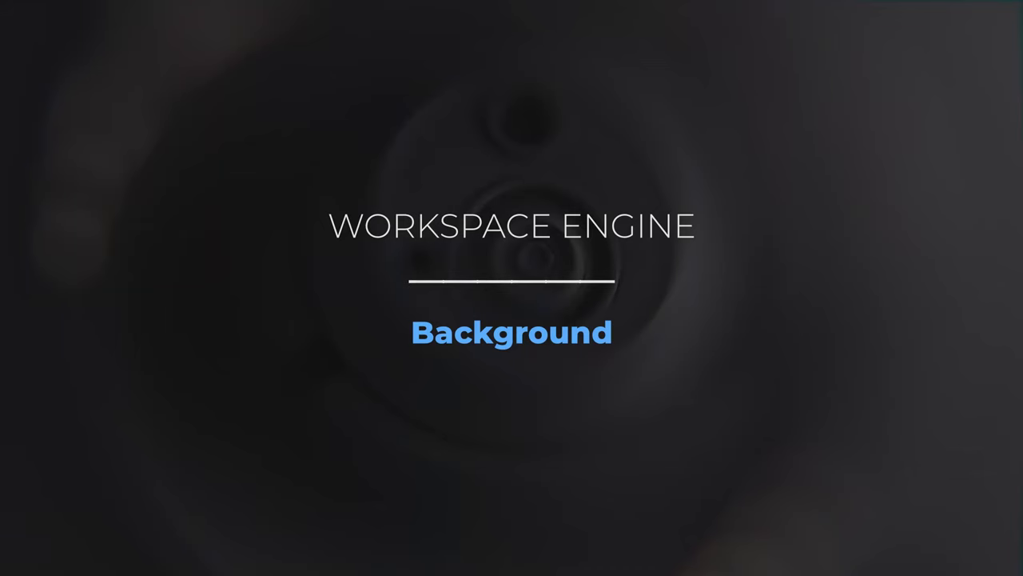
Step: Bring up the viewport shading mode choices for the recessed cube's view
{"action": "key", "text": "z"}
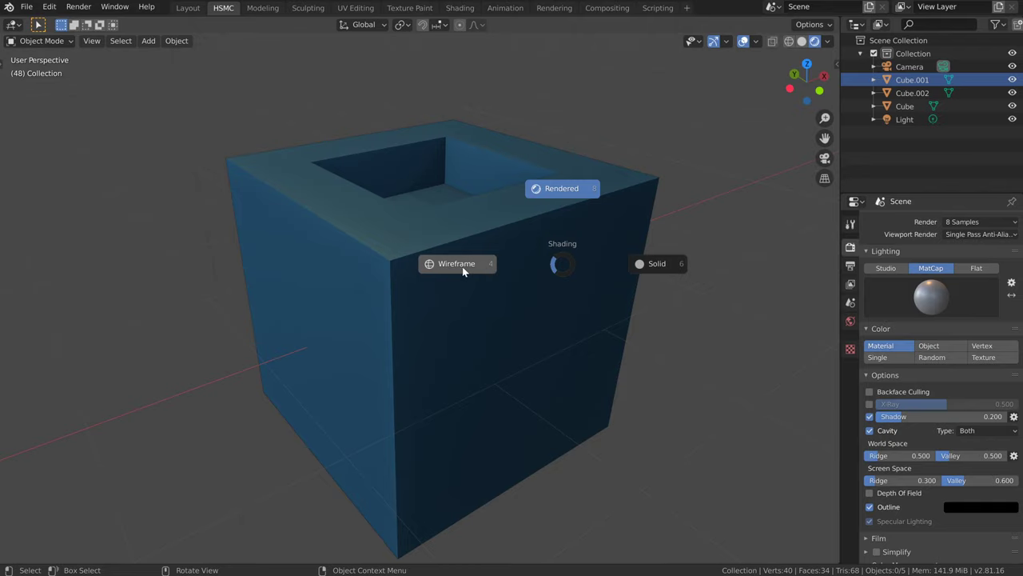
Step: Switch the viewport to wireframe shading, then select and deselect the hollowed cube
{"action": "left_click", "coordinate": [462, 271]}
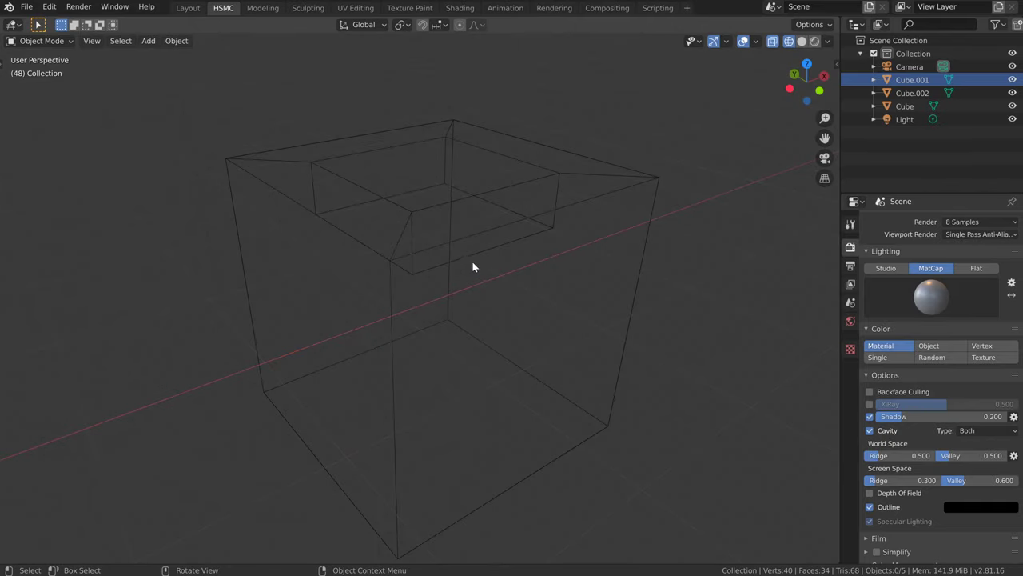
{"action": "left_click", "coordinate": [508, 230]}
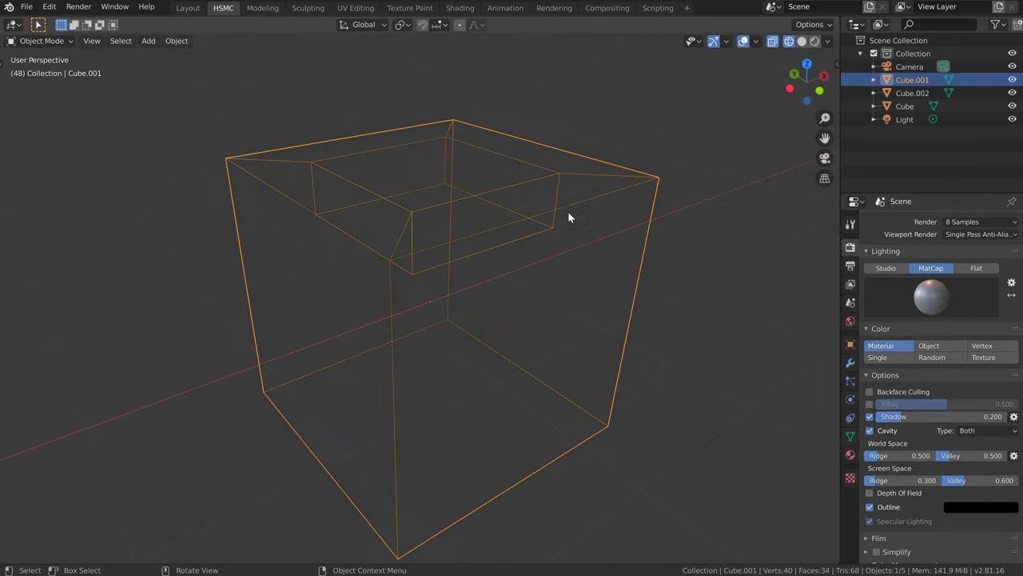
{"action": "left_click", "coordinate": [528, 248]}
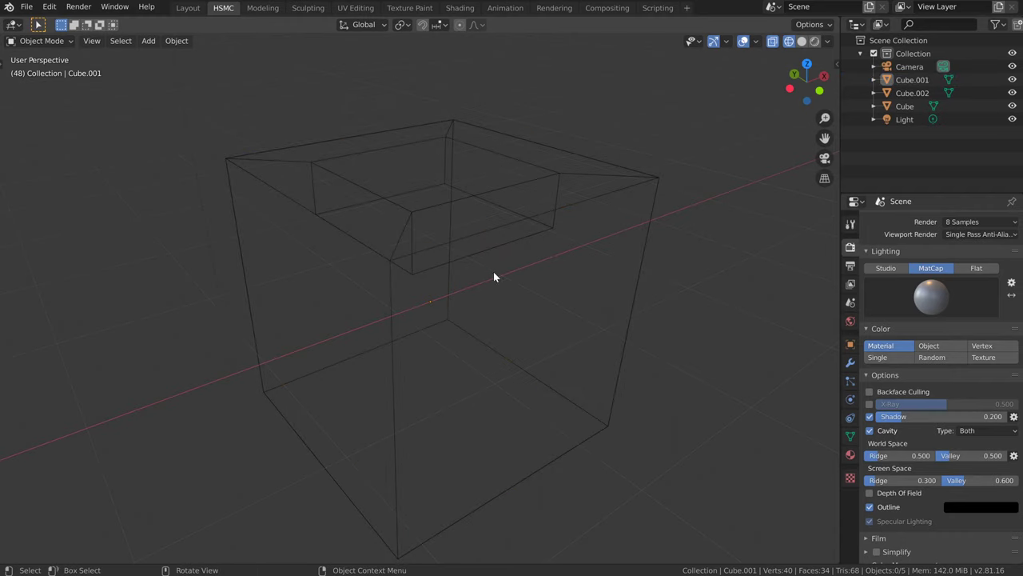
Step: Lighten the world's viewport display color to an HSV value of 0.345
{"action": "left_click", "coordinate": [851, 322]}
{"action": "left_click", "coordinate": [897, 238]}
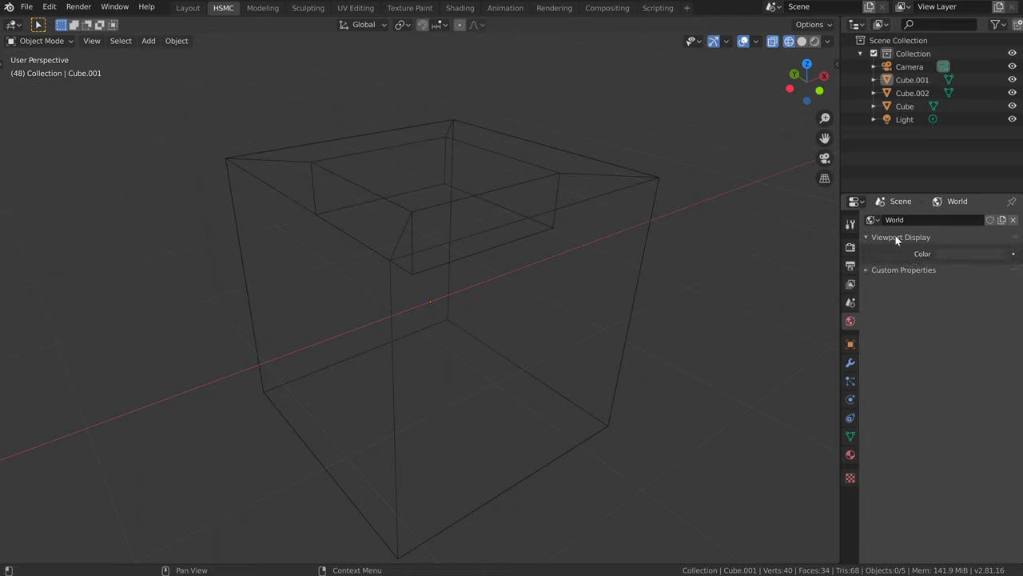
{"action": "left_click", "coordinate": [960, 254]}
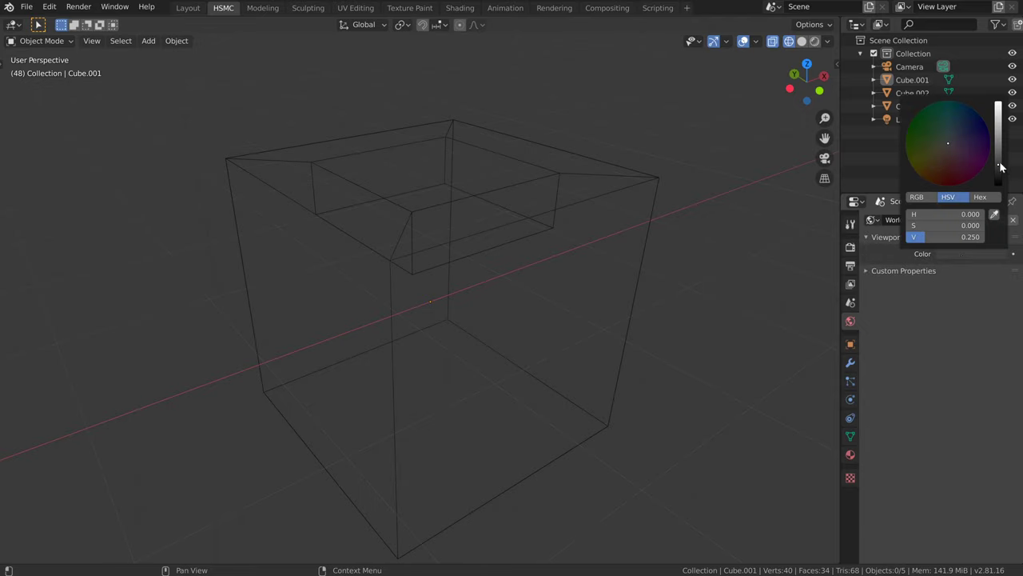
{"action": "left_click_drag", "start_coordinate": [1000, 166], "coordinate": [998, 155]}
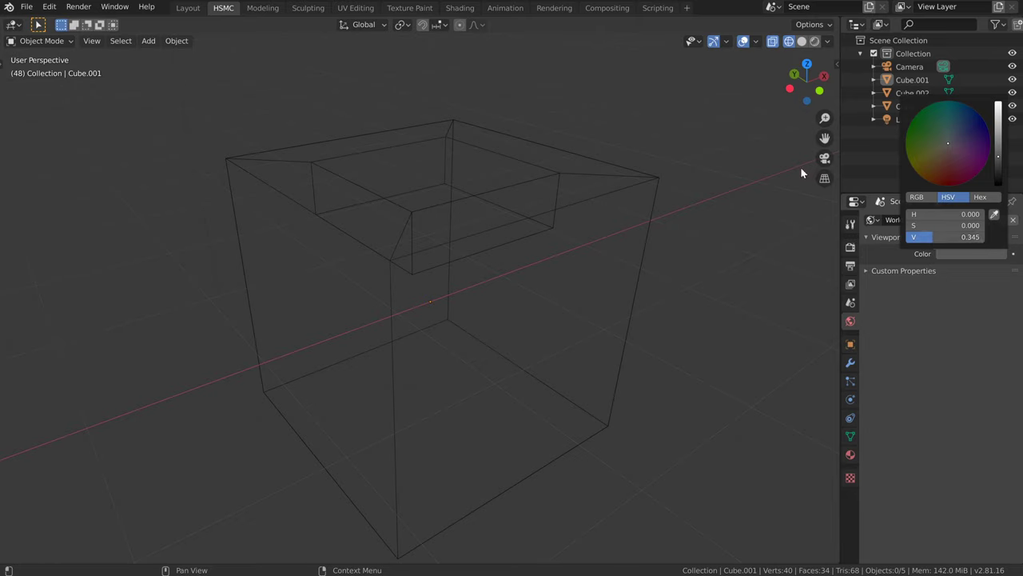
Step: Switch the viewport to rendered shading and darken the world's viewport display color slightly
{"action": "key", "text": "z"}
{"action": "left_click", "coordinate": [505, 147]}
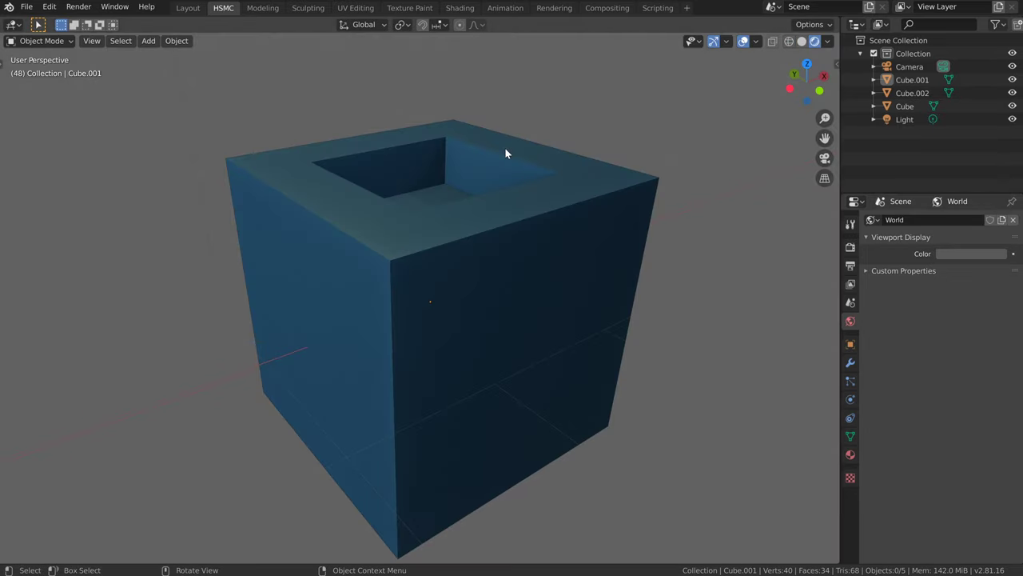
{"action": "left_click", "coordinate": [972, 252]}
{"action": "left_click_drag", "start_coordinate": [997, 148], "coordinate": [999, 165]}
Step: Switch the viewport to solid shading and set its background to World
{"action": "key", "text": "z"}
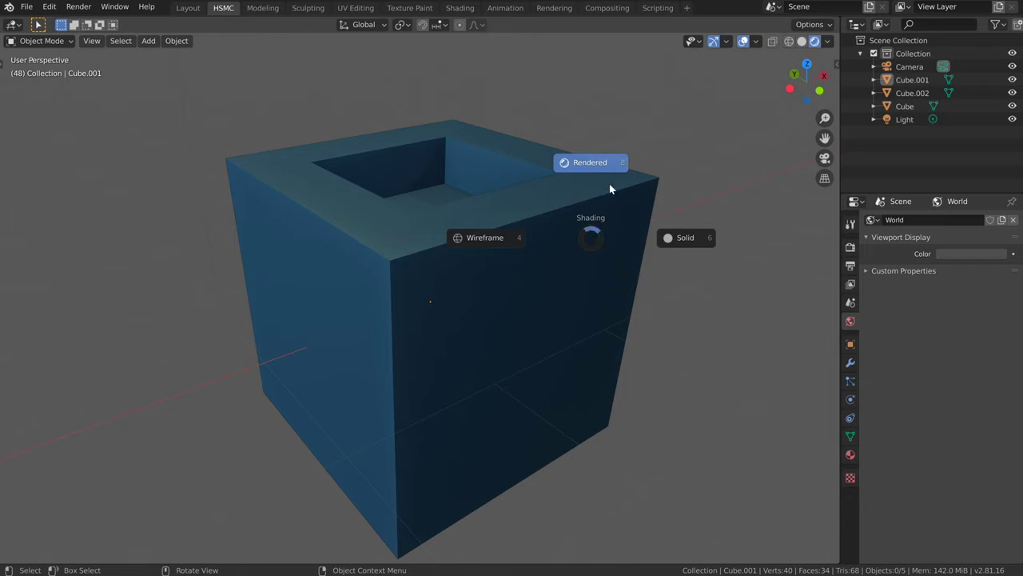
{"action": "left_click", "coordinate": [681, 236]}
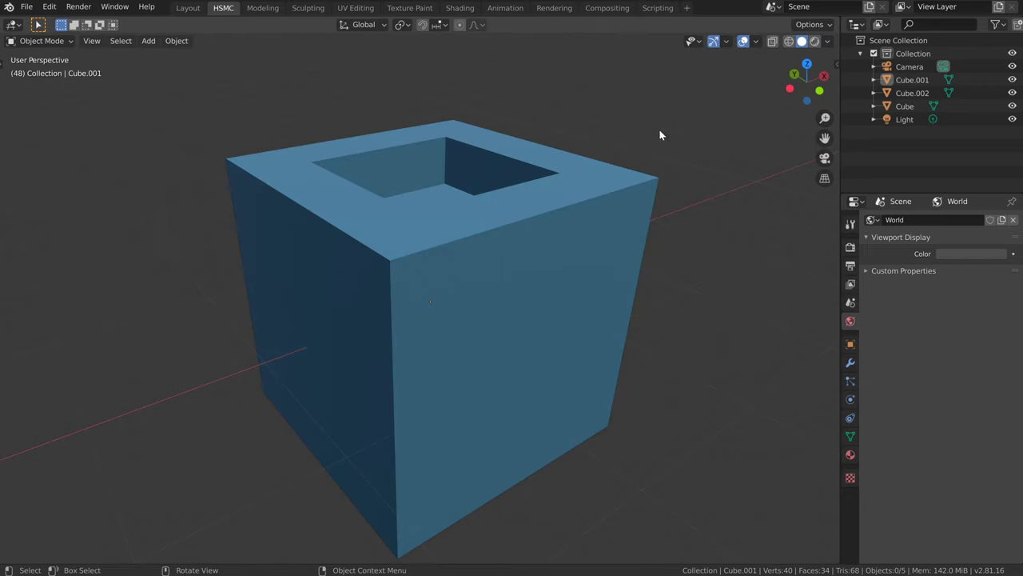
{"action": "left_click", "coordinate": [828, 42]}
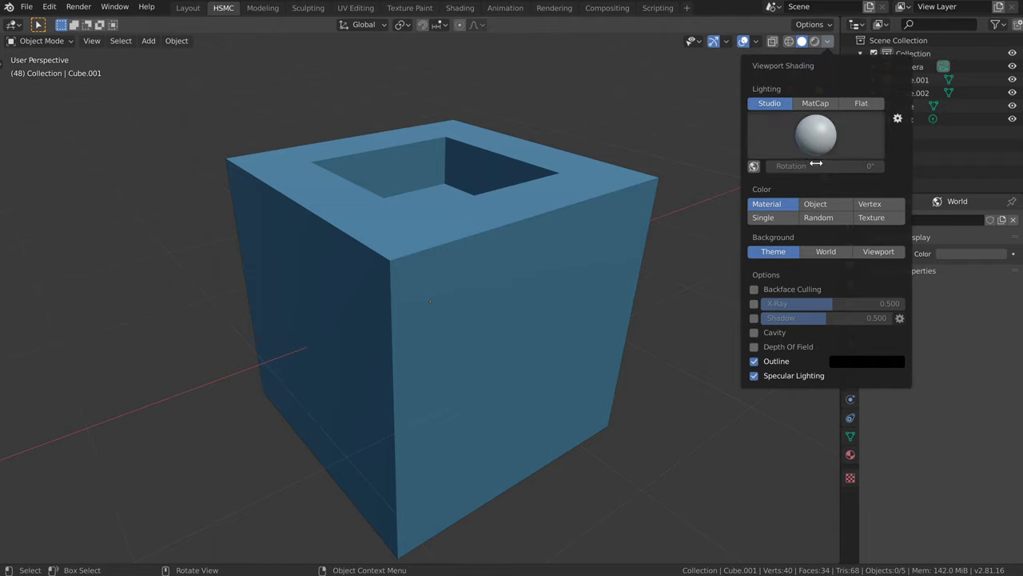
{"action": "left_click", "coordinate": [826, 252]}
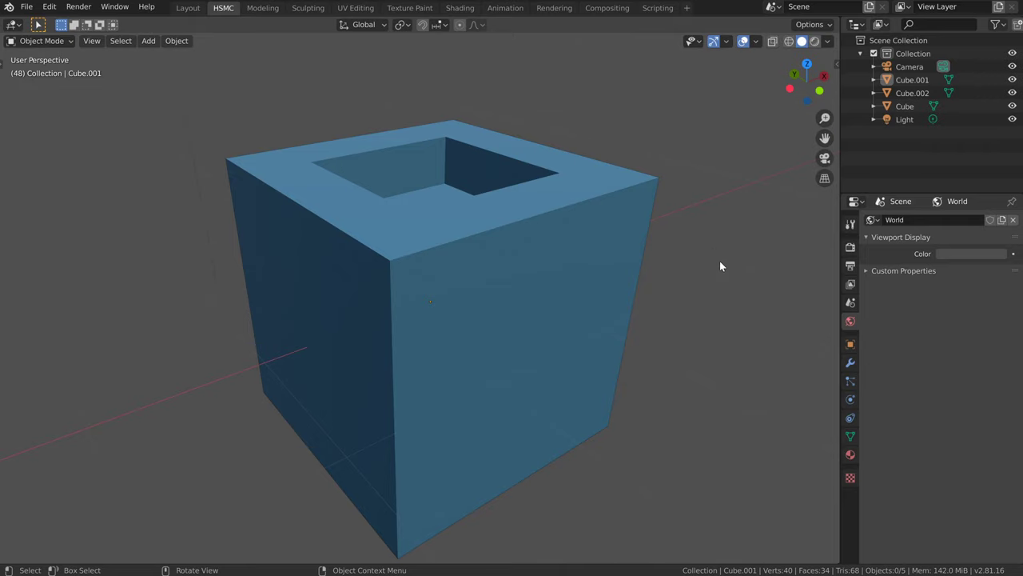
Step: Compare the world background in rendered shading and leave the viewport in wireframe shading
{"action": "key", "text": "z"}
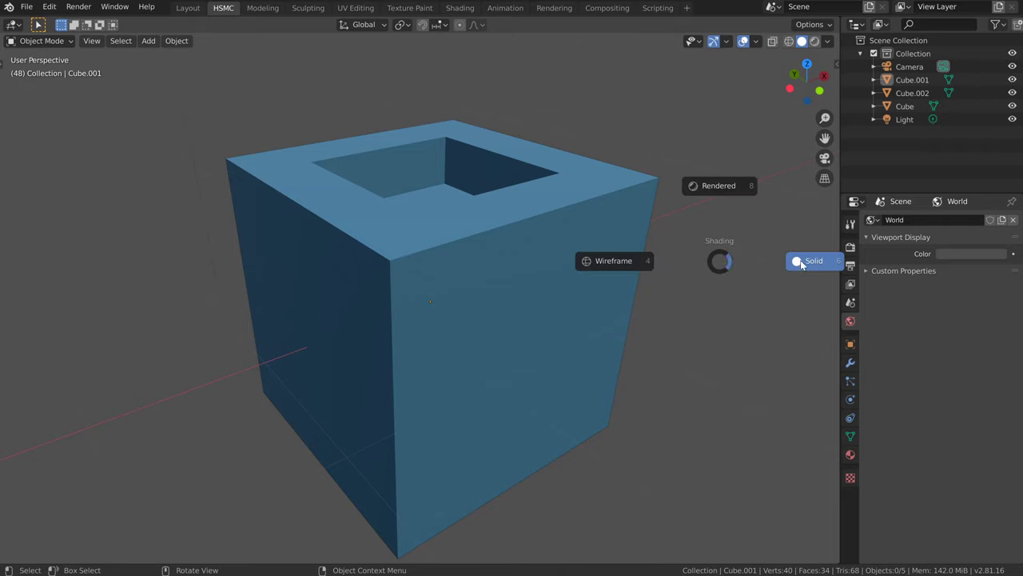
{"action": "left_click", "coordinate": [741, 192]}
{"action": "key", "text": "z"}
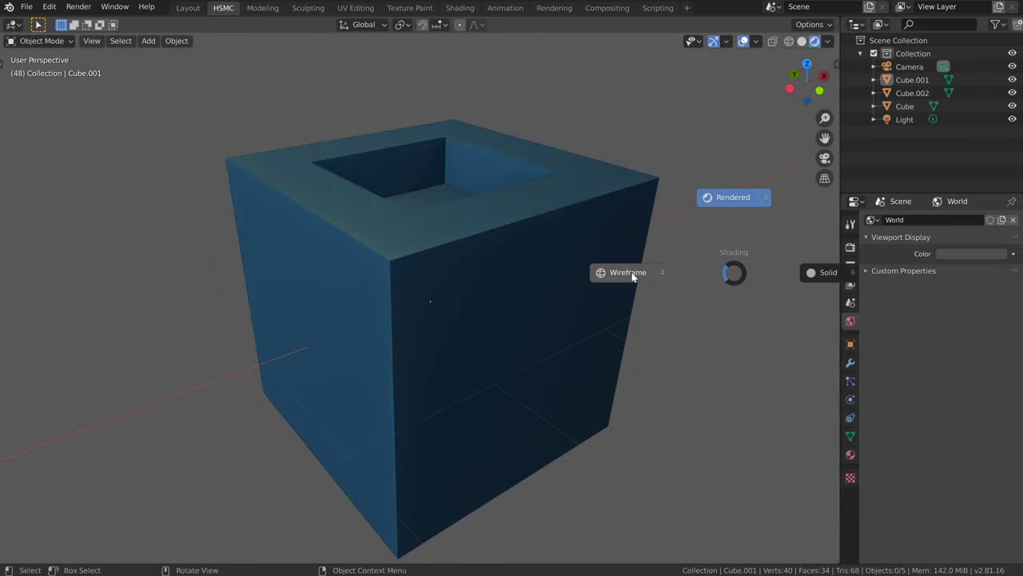
{"action": "left_click", "coordinate": [632, 275]}
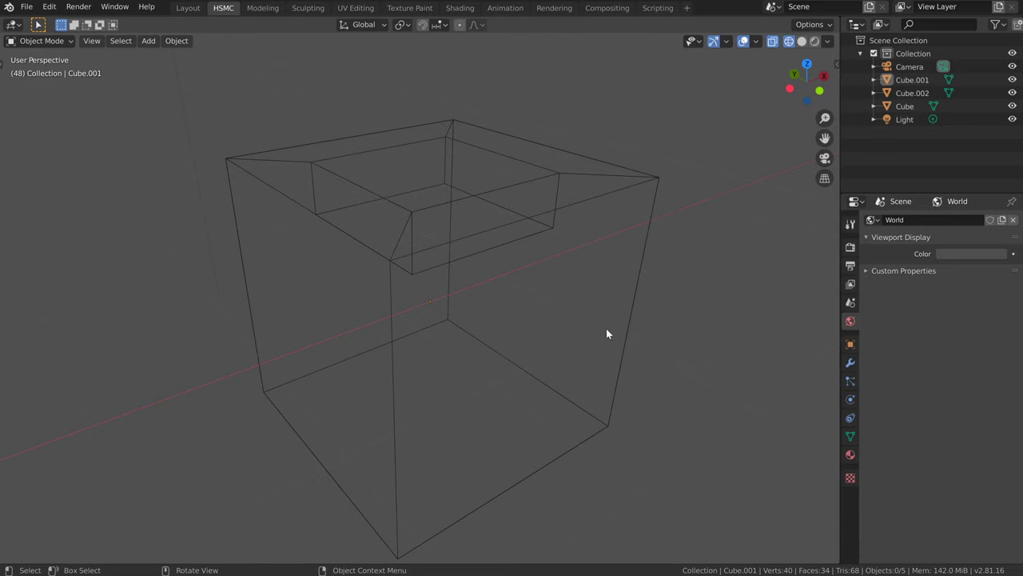
Step: Brighten the 3D View grid color in the theme preferences and close the preferences
{"action": "key", "text": "F4"}
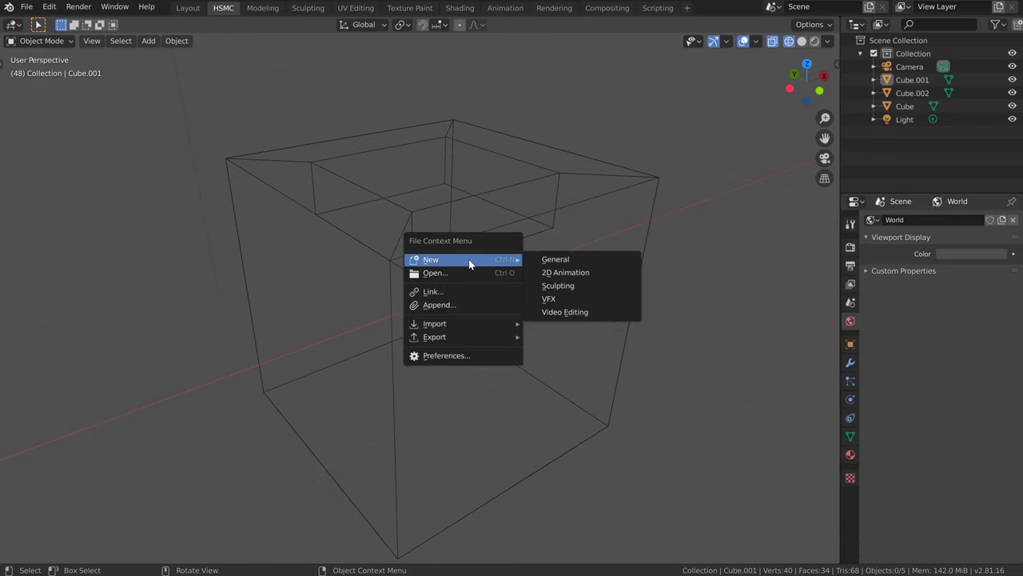
{"action": "left_click", "coordinate": [462, 355]}
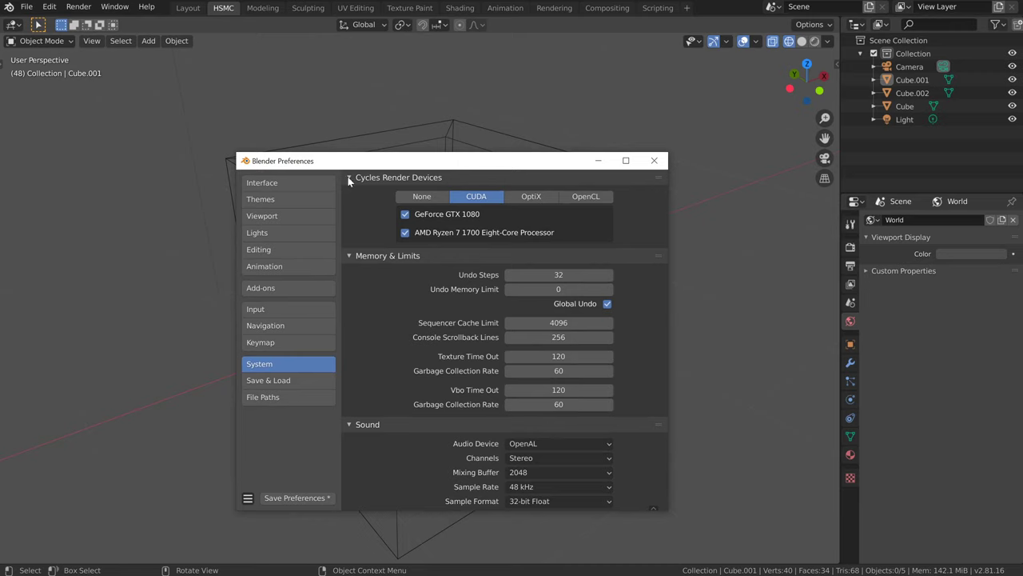
{"action": "left_click", "coordinate": [271, 200]}
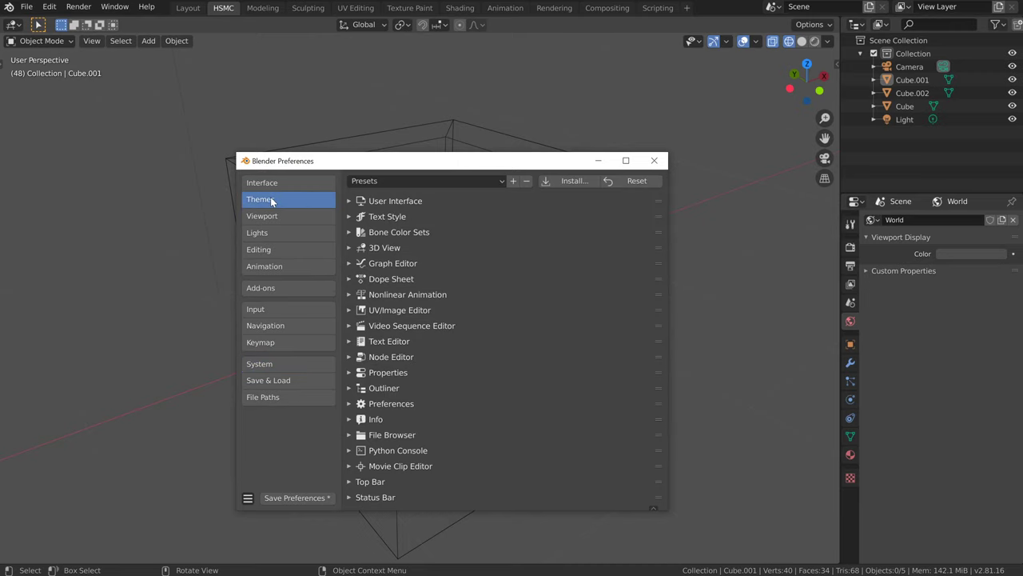
{"action": "left_click", "coordinate": [374, 247]}
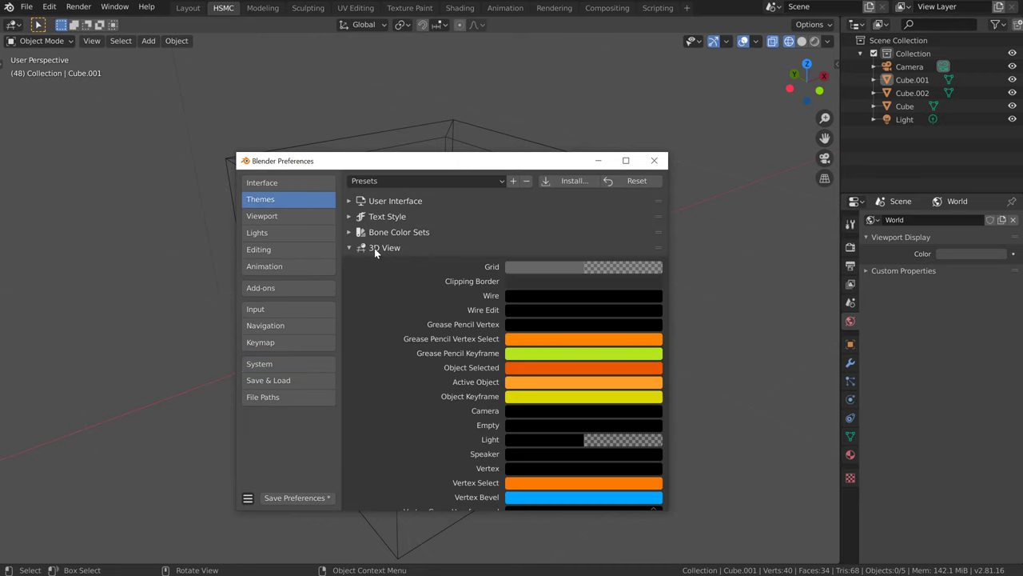
{"action": "left_click", "coordinate": [560, 272]}
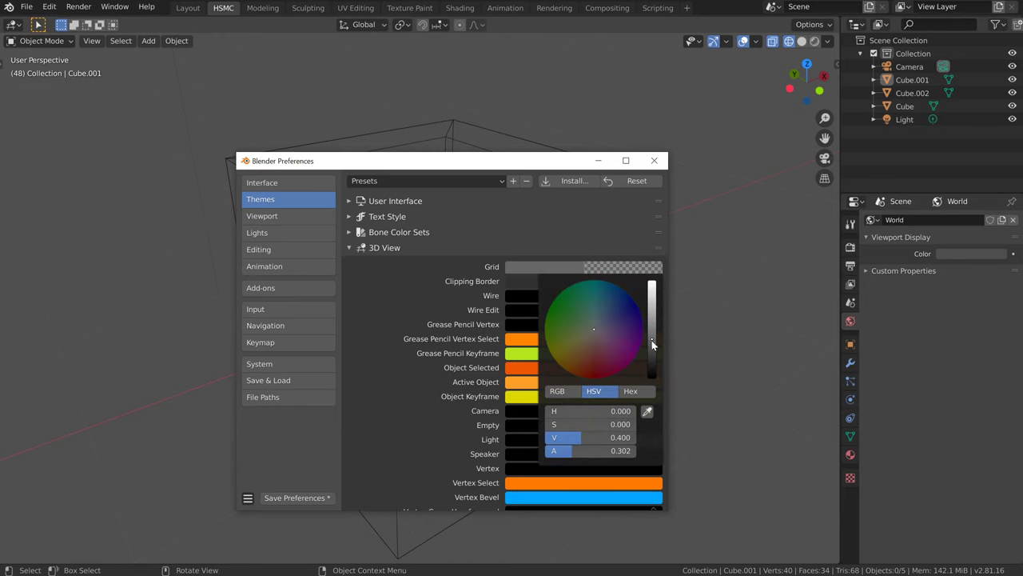
{"action": "left_click_drag", "start_coordinate": [653, 343], "coordinate": [652, 314]}
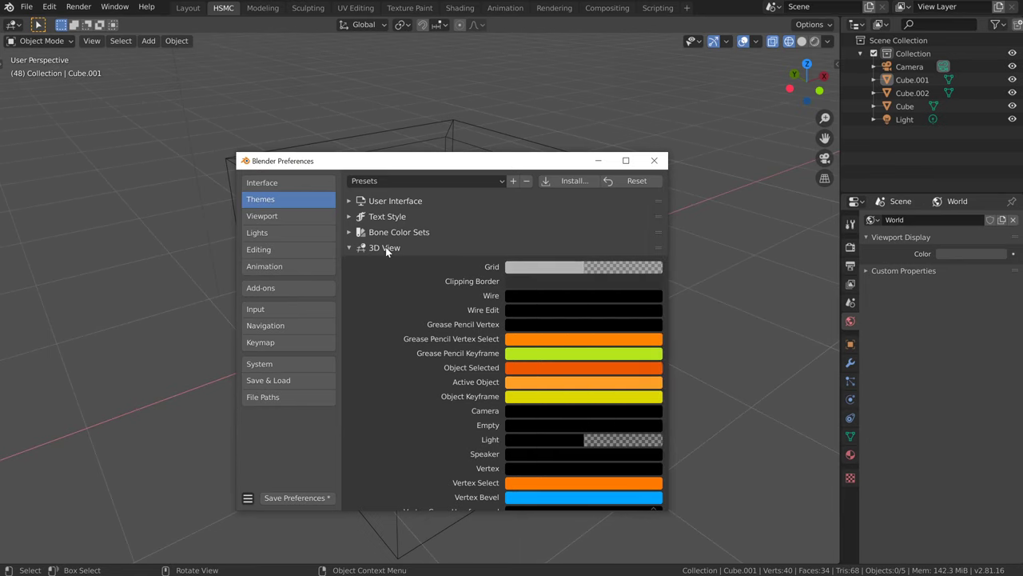
{"action": "left_click", "coordinate": [376, 247]}
{"action": "left_click", "coordinate": [654, 160]}
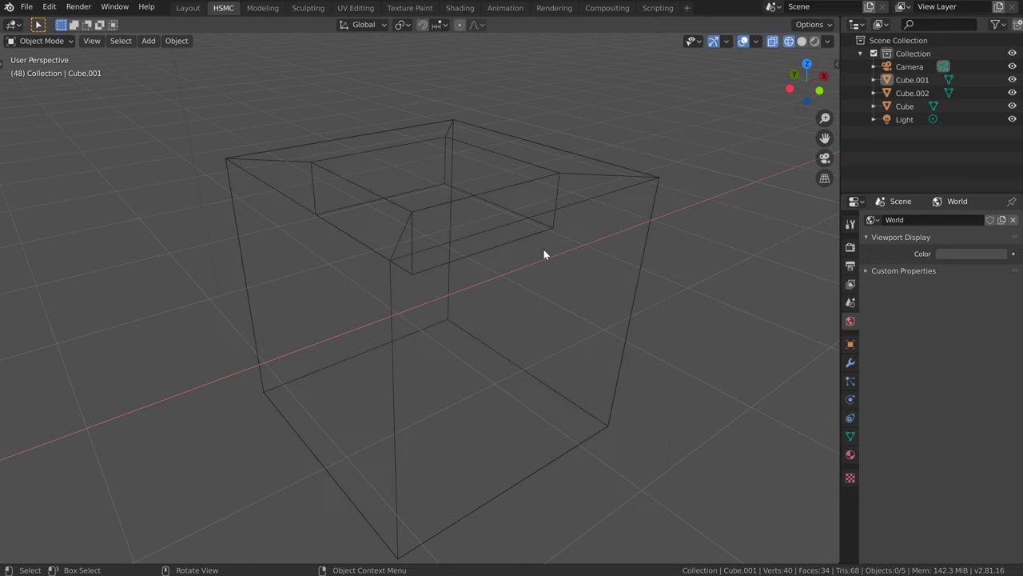
Step: Select Cube.002 and enter Edit Mode to view its faces in wireframe from above
{"action": "left_click", "coordinate": [653, 210]}
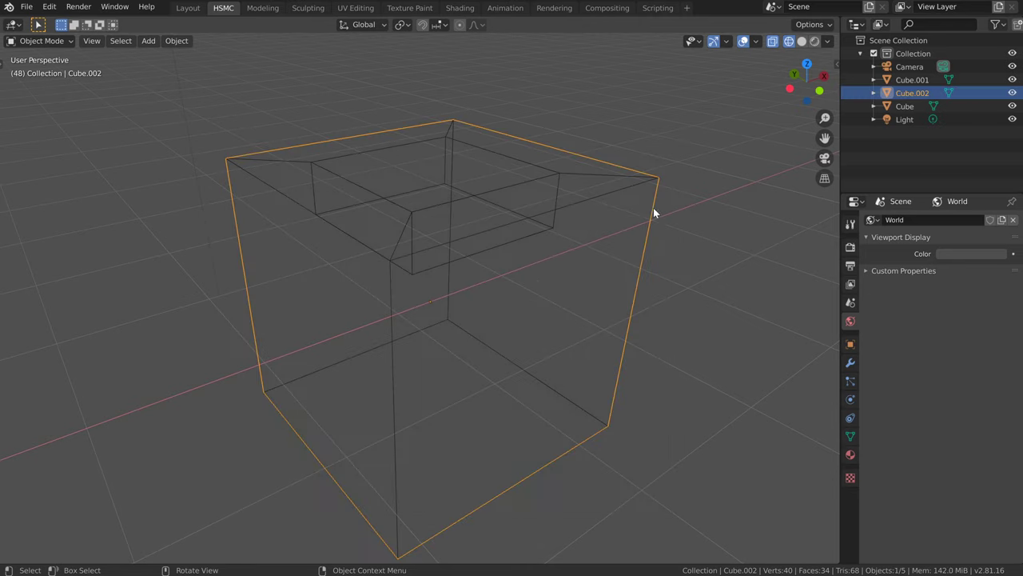
{"action": "key", "text": "Tab"}
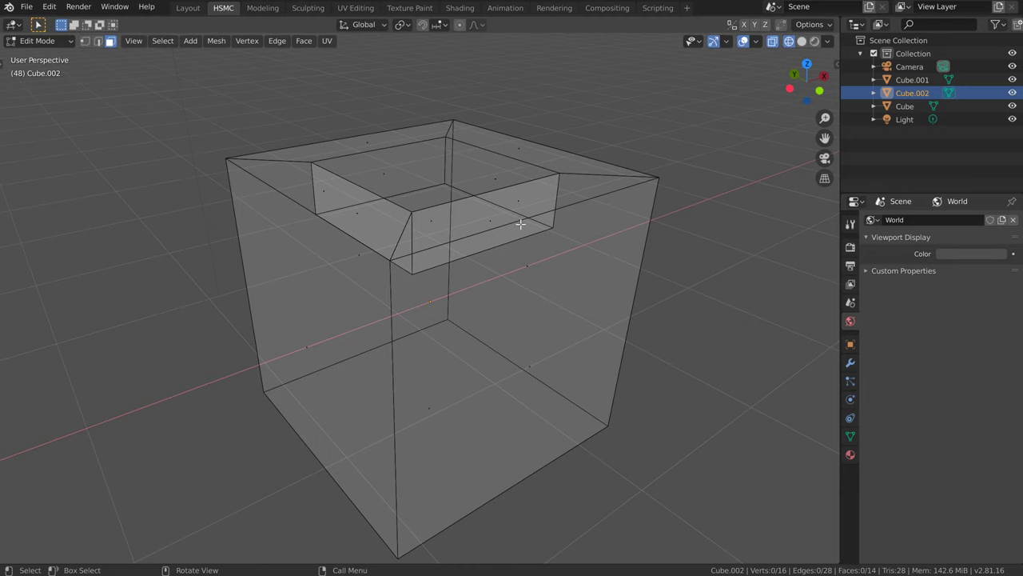
{"action": "middle_click_drag", "start_coordinate": [561, 215], "coordinate": [499, 237]}
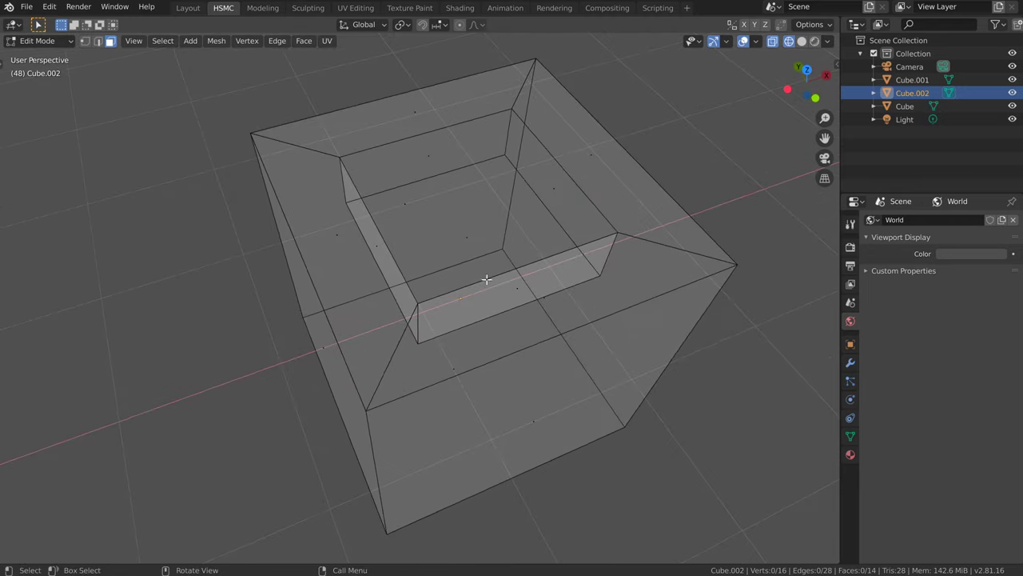
{"action": "middle_click_drag", "start_coordinate": [448, 369], "coordinate": [481, 359]}
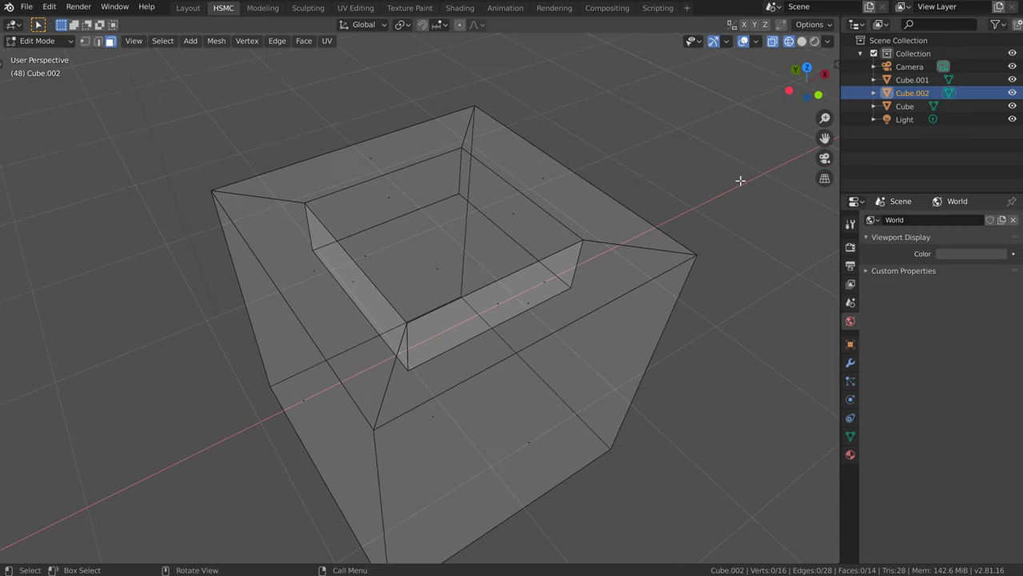
Step: Turn the Faces overlay for mesh edit mode off and back on
{"action": "left_click", "coordinate": [757, 43]}
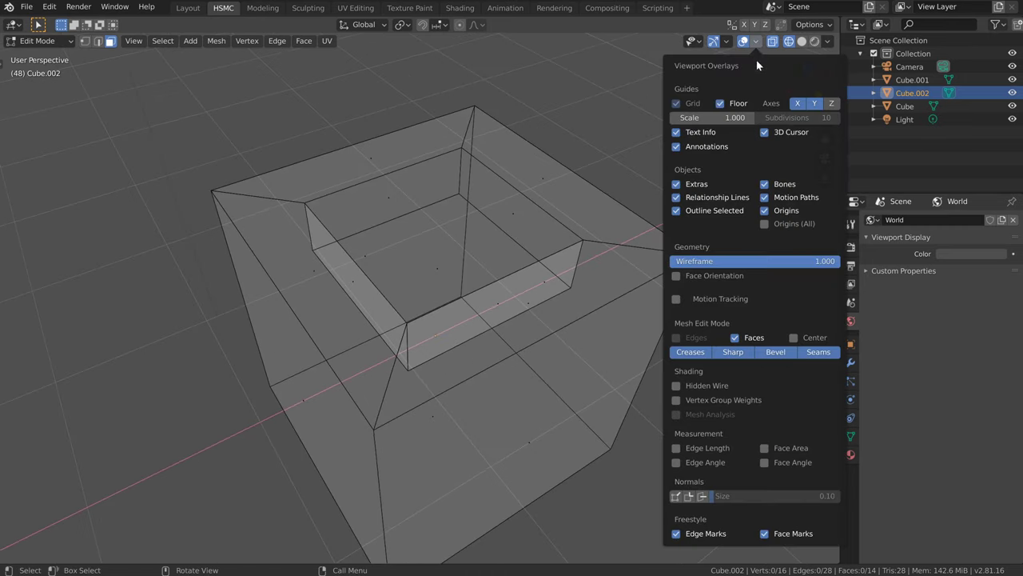
{"action": "left_click", "coordinate": [736, 338]}
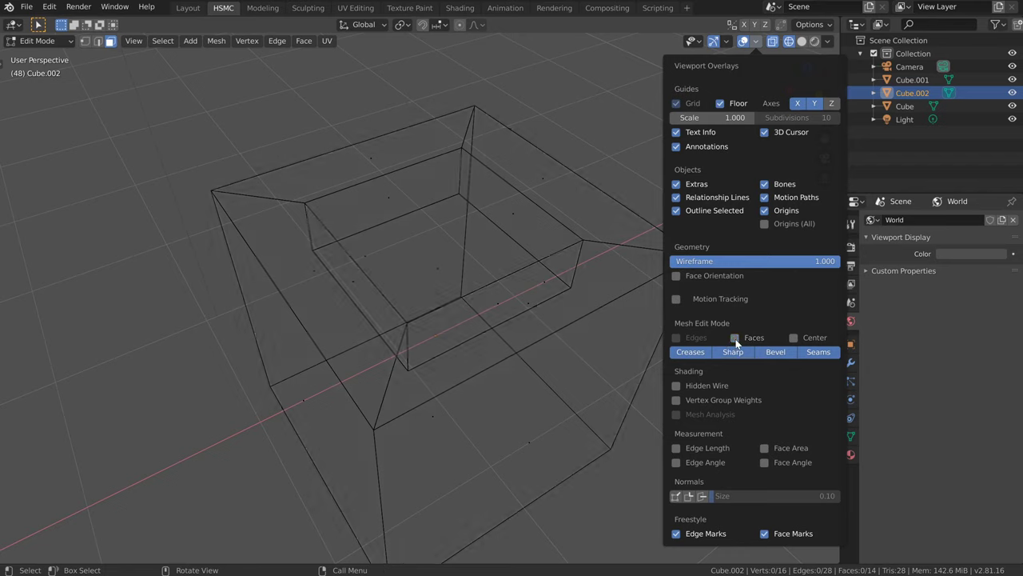
{"action": "left_click", "coordinate": [736, 338]}
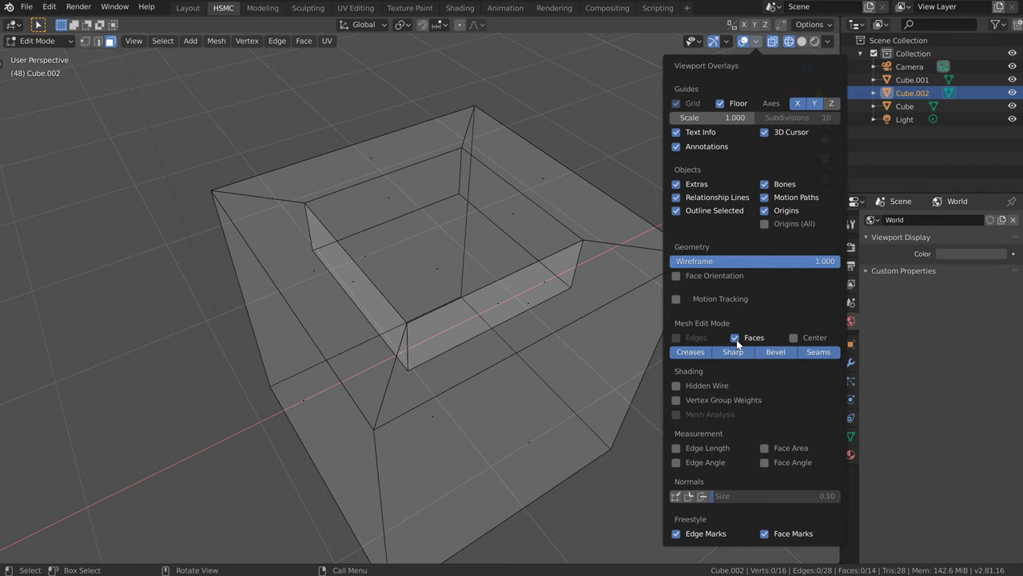
Step: Toggle X-Ray off and back on for wireframe shading to compare the cube's see-through display
{"action": "left_click", "coordinate": [828, 42]}
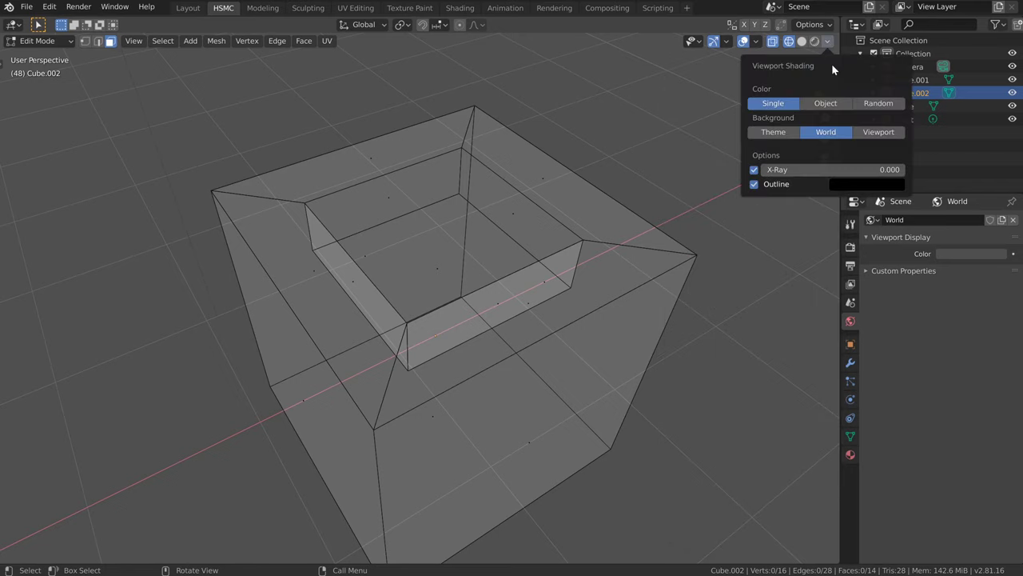
{"action": "left_click", "coordinate": [753, 170]}
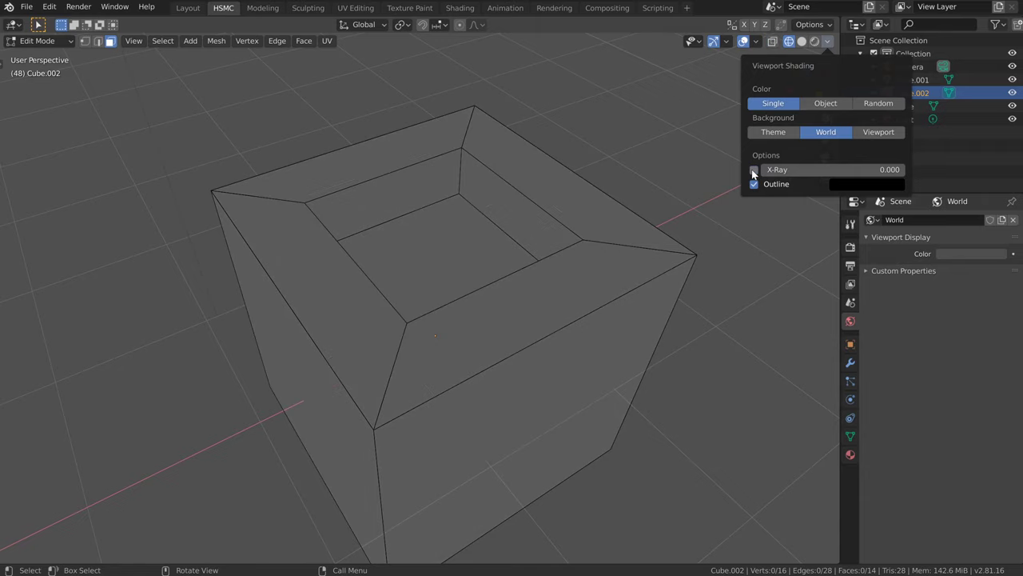
{"action": "left_click", "coordinate": [754, 170]}
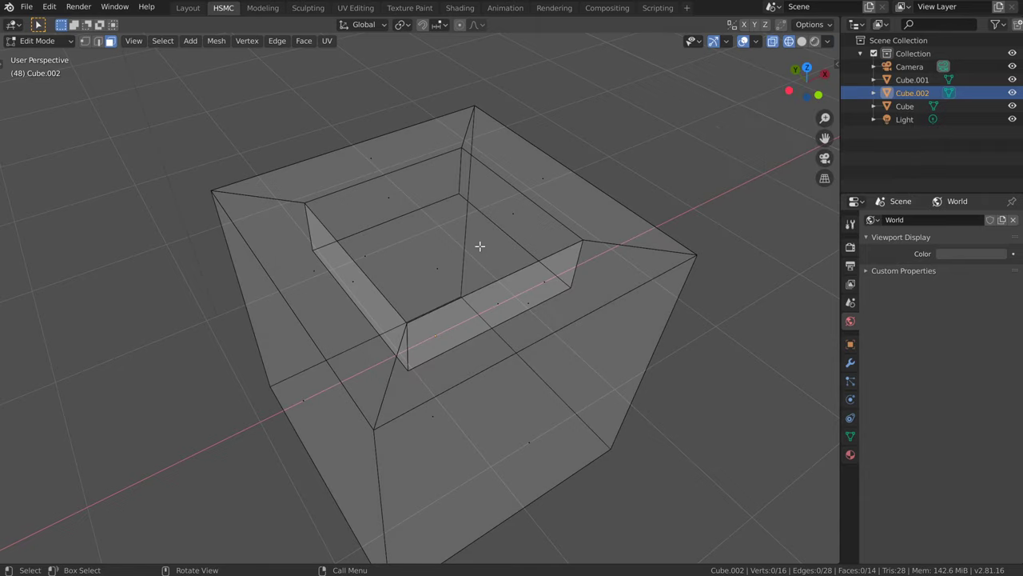
{"action": "left_click", "coordinate": [777, 40]}
{"action": "left_click", "coordinate": [777, 43]}
{"action": "scroll", "coordinate": [463, 297], "scroll_direction": "down", "scroll_amount": 2}
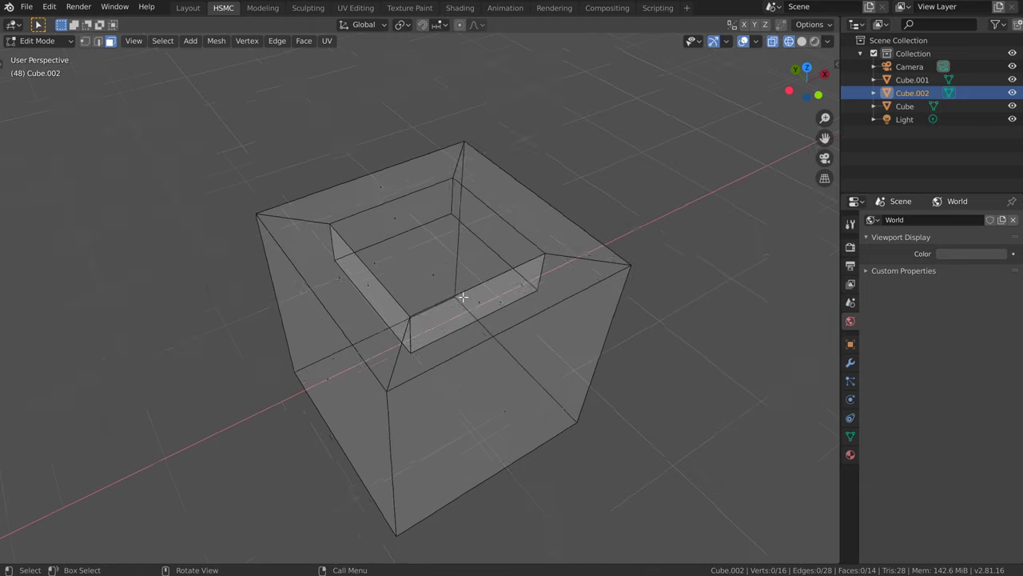
{"action": "middle_click_drag", "start_coordinate": [463, 297], "coordinate": [455, 307]}
Step: Delete one outer side face of Cube.001 in Edit Mode to open up the hollowed cube
{"action": "key", "text": "a"}
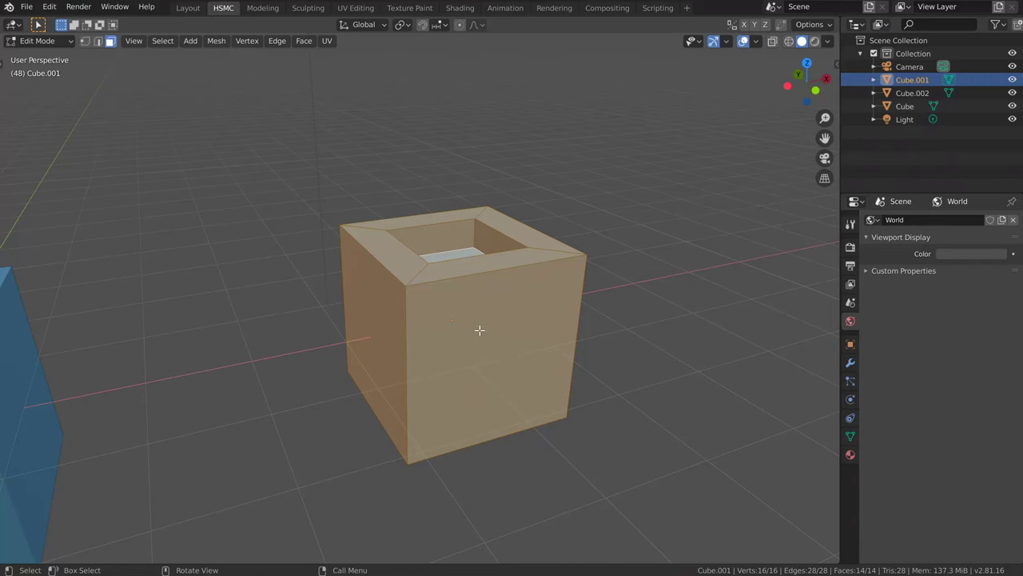
{"action": "middle_click_drag", "start_coordinate": [479, 329], "coordinate": [528, 328]}
{"action": "left_click", "coordinate": [360, 339]}
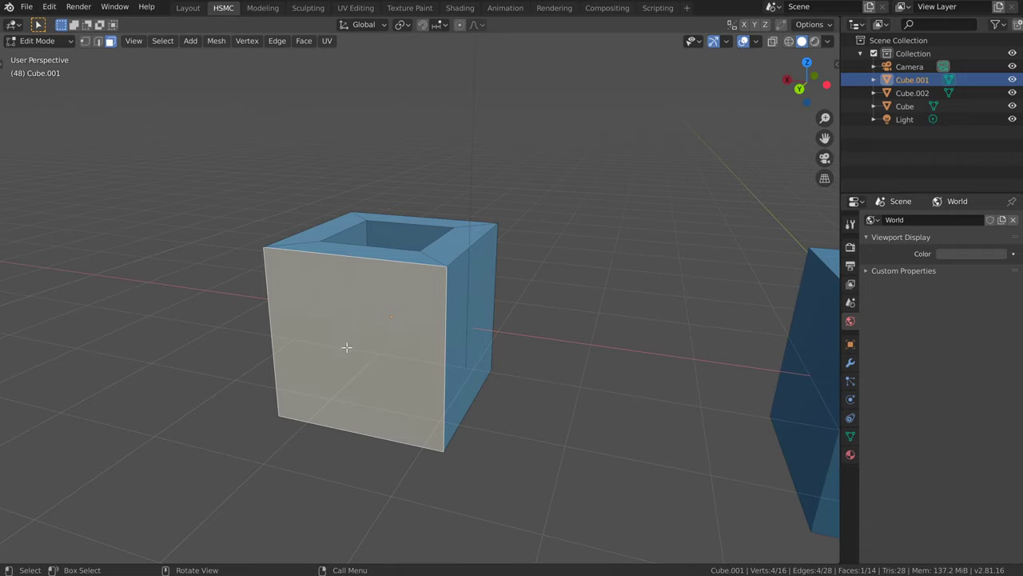
{"action": "key", "text": "x"}
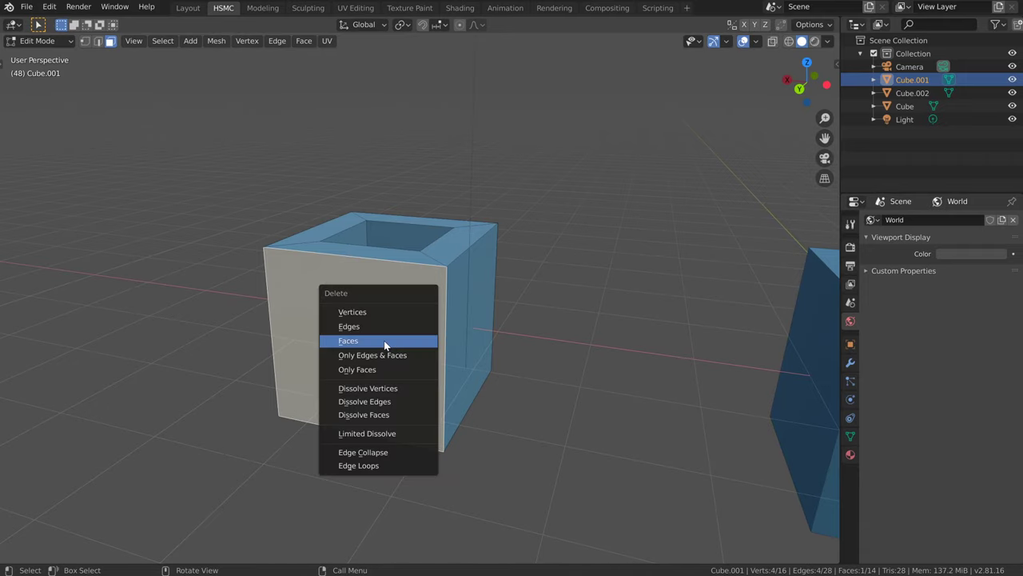
{"action": "left_click", "coordinate": [385, 344]}
Step: Select the side face next to the opening and enable Backface Culling for solid viewport shading
{"action": "middle_click_drag", "start_coordinate": [441, 349], "coordinate": [397, 368]}
{"action": "left_click", "coordinate": [397, 368]}
{"action": "middle_click_drag", "start_coordinate": [311, 338], "coordinate": [457, 338]}
{"action": "left_click", "coordinate": [395, 313]}
{"action": "left_click", "coordinate": [456, 338]}
{"action": "middle_click_drag", "start_coordinate": [402, 370], "coordinate": [376, 310]}
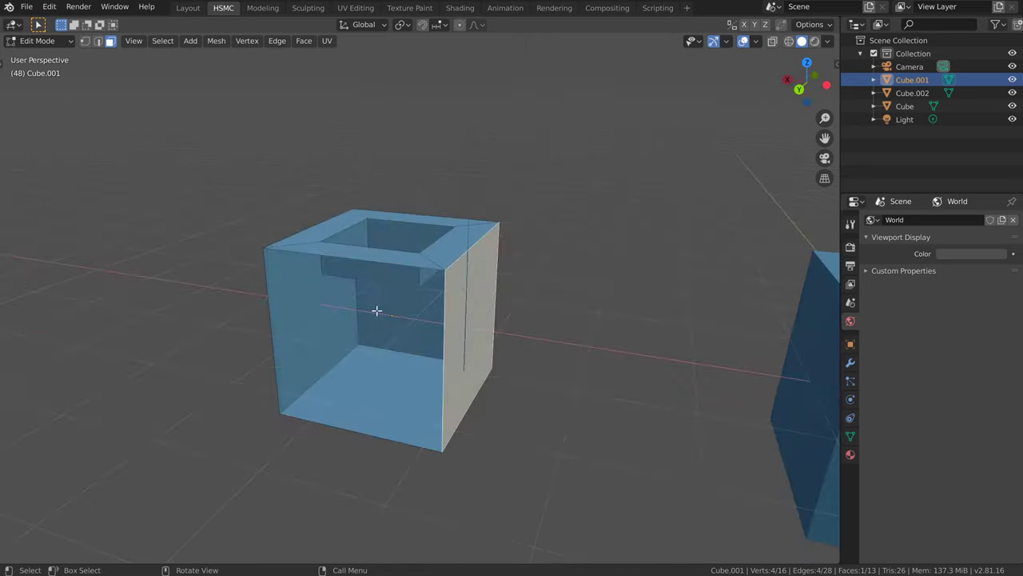
{"action": "left_click", "coordinate": [830, 41]}
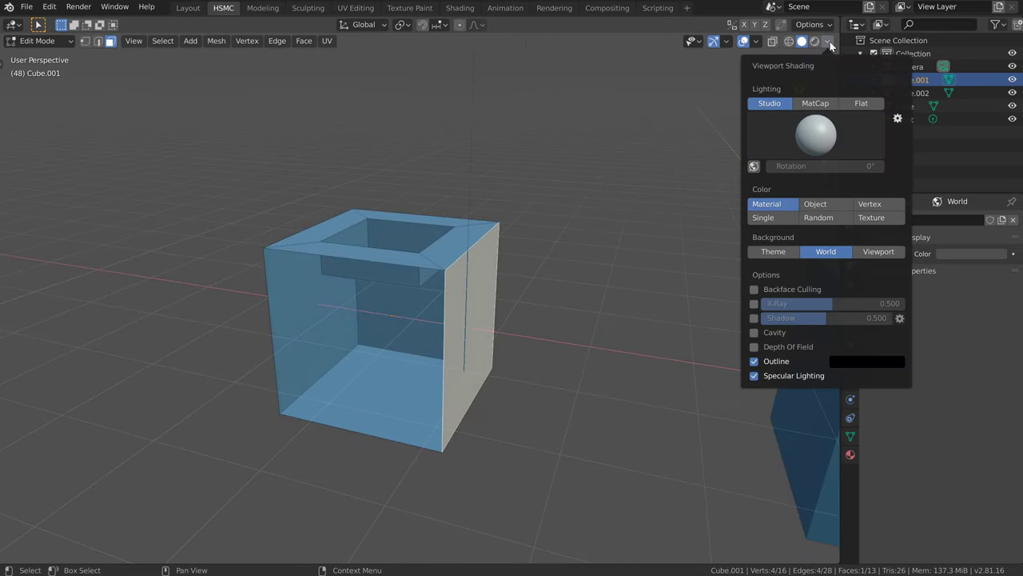
{"action": "left_click", "coordinate": [754, 289]}
{"action": "mouse_move", "coordinate": [264, 338]}
{"action": "middle_mouse_down"}
{"action": "mouse_move", "coordinate": [391, 343]}
{"action": "mouse_move", "coordinate": [371, 334]}
{"action": "mouse_move", "coordinate": [376, 360]}
{"action": "mouse_move", "coordinate": [410, 304]}
{"action": "mouse_move", "coordinate": [458, 336]}
{"action": "mouse_move", "coordinate": [366, 345]}
{"action": "mouse_move", "coordinate": [411, 349]}
{"action": "mouse_move", "coordinate": [434, 338]}
{"action": "mouse_move", "coordinate": [420, 329]}
{"action": "middle_mouse_up"}
Step: Switch to Rendered shading, enable Backface Culling in the Workbench render settings, and return to Object Mode
{"action": "key", "text": "z"}
{"action": "left_click", "coordinate": [413, 288]}
{"action": "left_click", "coordinate": [857, 248]}
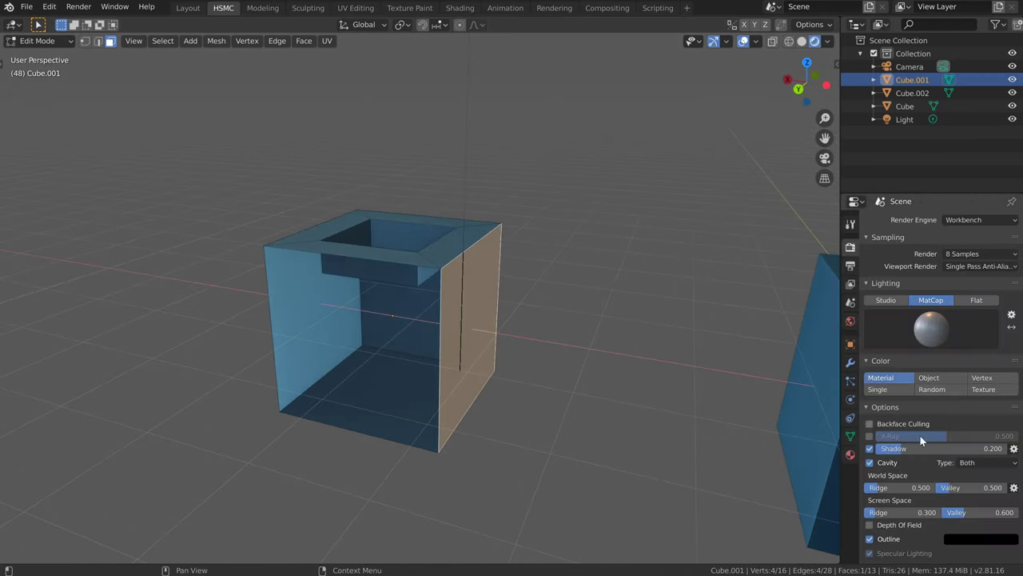
{"action": "left_click", "coordinate": [870, 423]}
{"action": "key", "text": "Tab"}
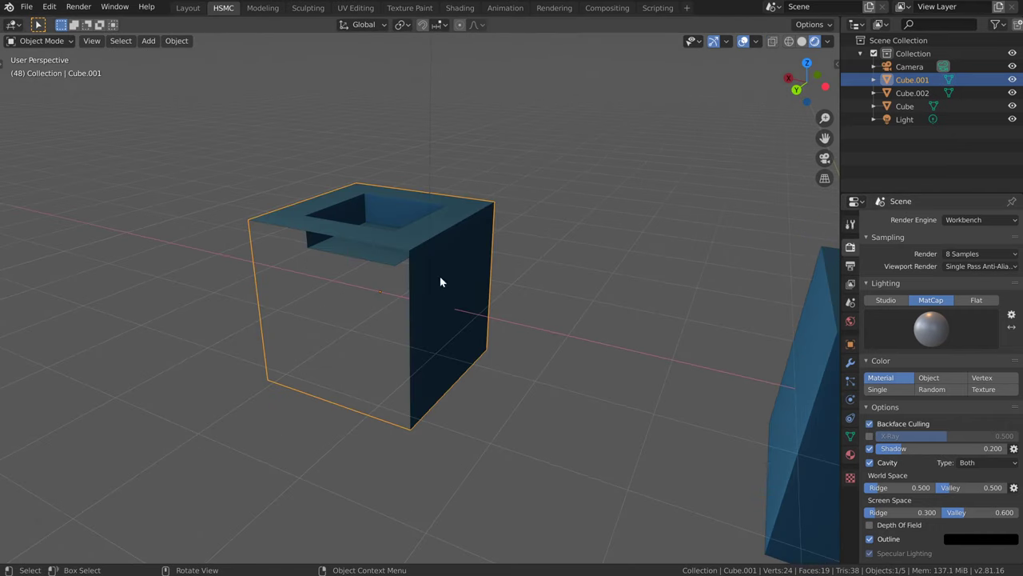
Step: Set the render engine to Eevee and view the opened cube in Material Preview shading
{"action": "left_click", "coordinate": [980, 219]}
{"action": "left_click", "coordinate": [971, 223]}
{"action": "left_click", "coordinate": [971, 222]}
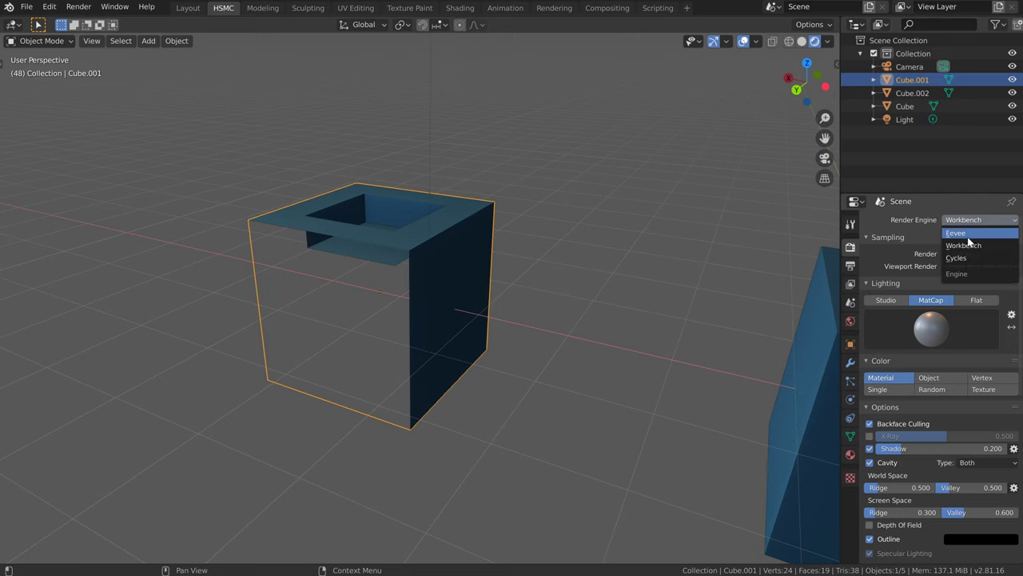
{"action": "left_click", "coordinate": [969, 233]}
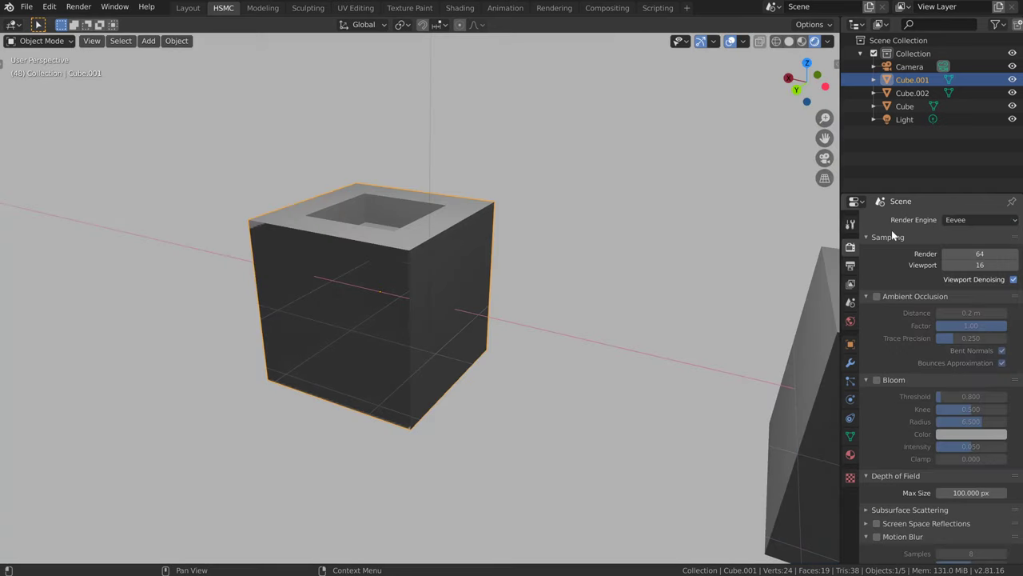
{"action": "left_click", "coordinate": [803, 42]}
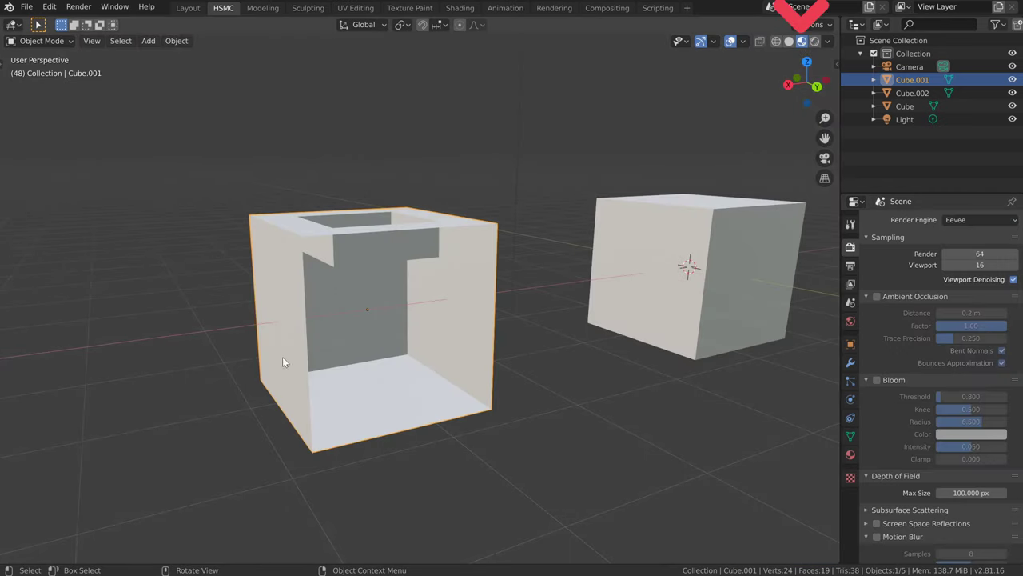
{"action": "middle_click_drag", "start_coordinate": [283, 355], "coordinate": [313, 339]}
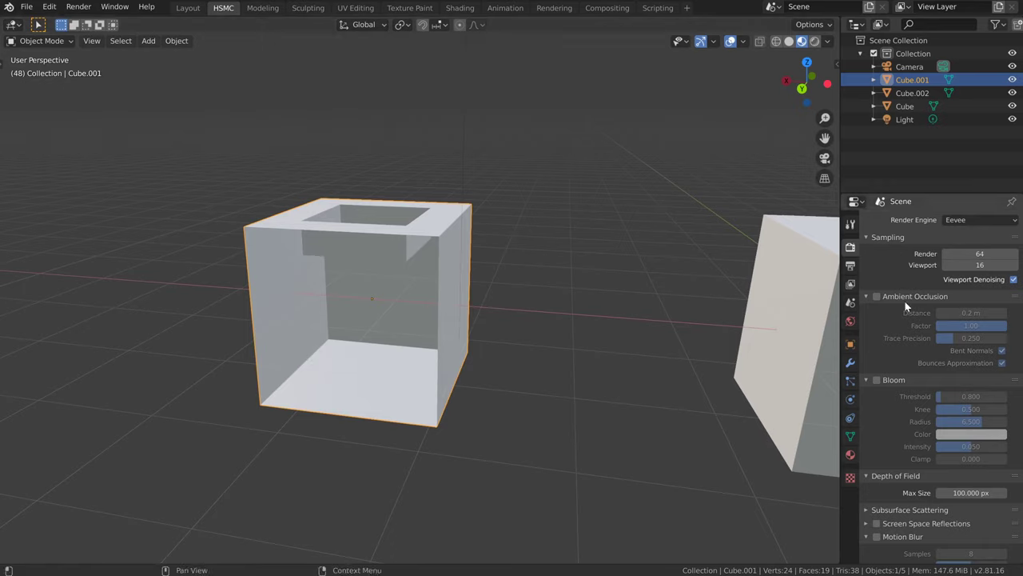
Step: Enable Backface Culling in the settings of Cube.001's material, Material_Blue
{"action": "left_click", "coordinate": [850, 454]}
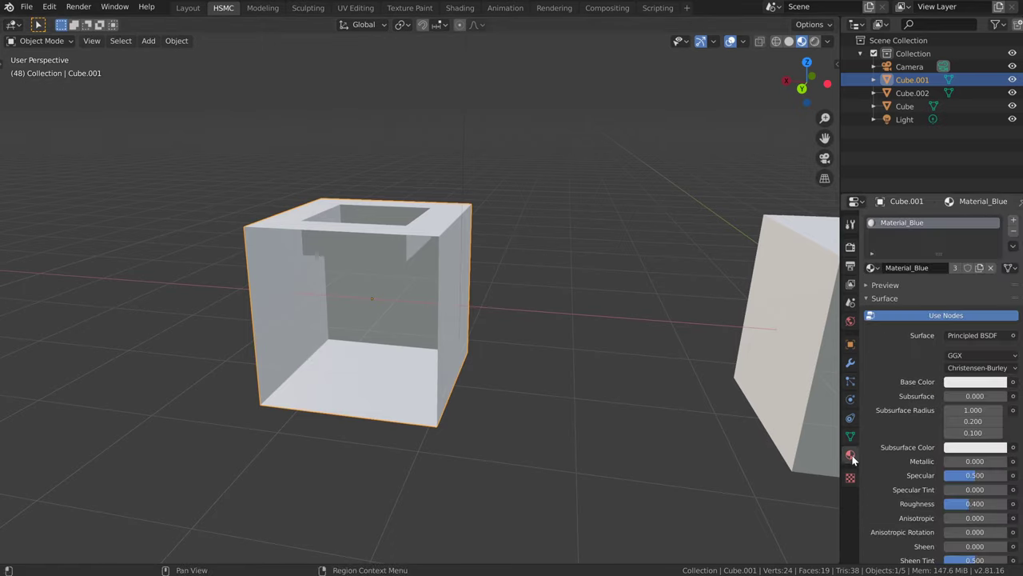
{"action": "scroll", "coordinate": [891, 352], "scroll_direction": "down", "scroll_amount": 10}
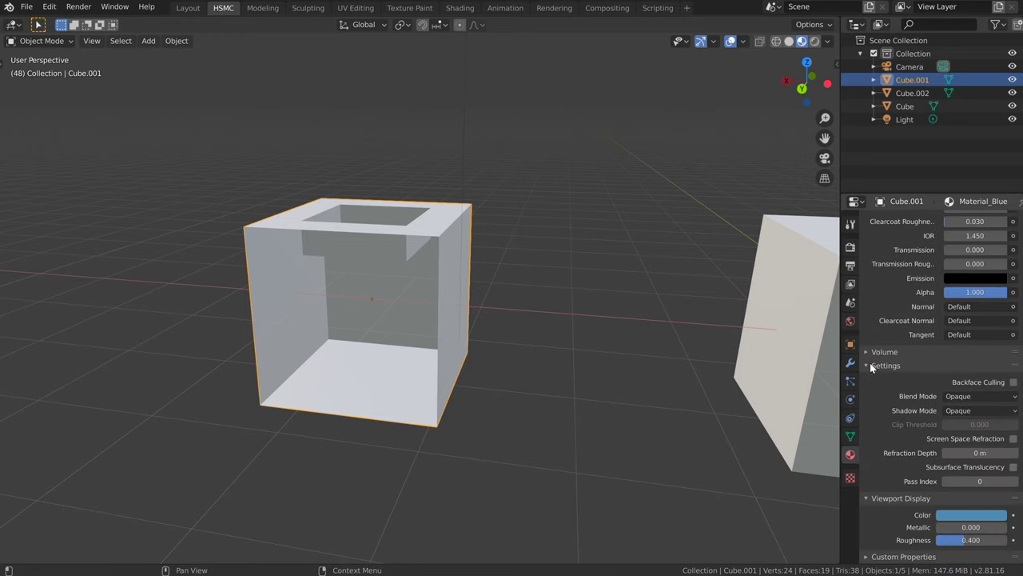
{"action": "left_click", "coordinate": [1013, 382]}
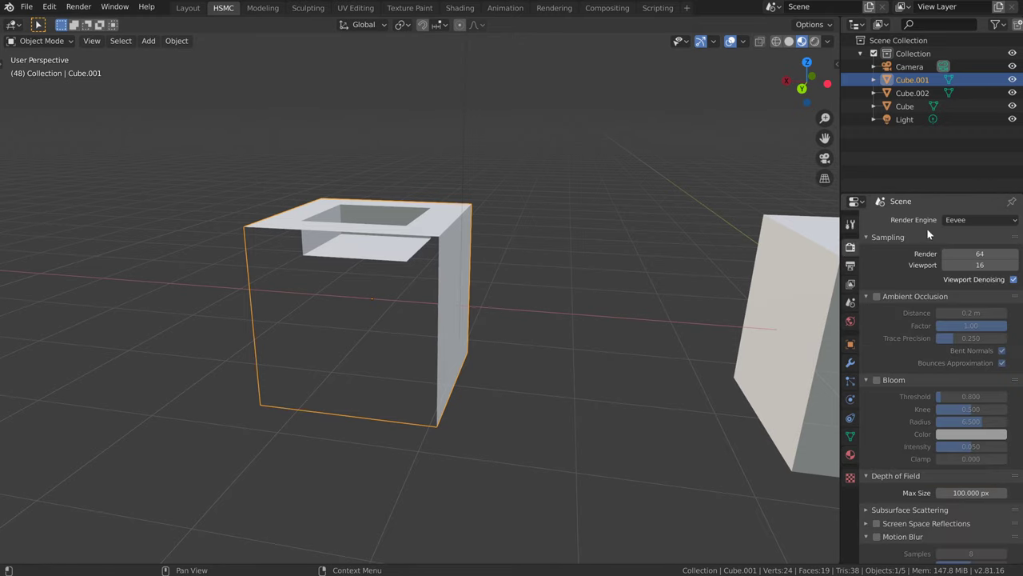
Step: Set the render engine back to Workbench and delete Cube.001
{"action": "left_click", "coordinate": [971, 219]}
{"action": "left_click", "coordinate": [971, 244]}
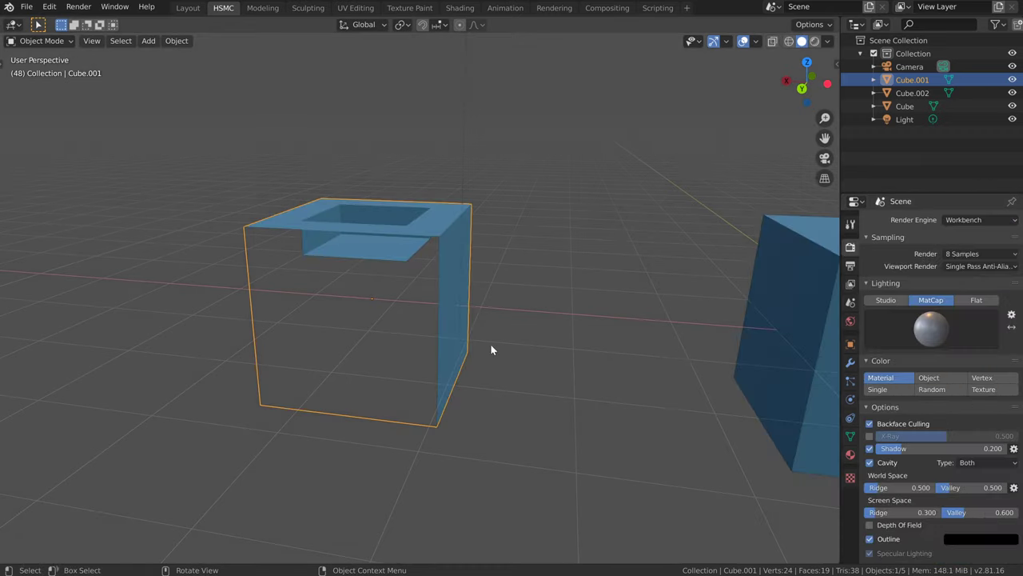
{"action": "key", "text": "x"}
{"action": "left_click", "coordinate": [440, 317]}
{"action": "middle_click_drag", "start_coordinate": [512, 301], "coordinate": [429, 331]}
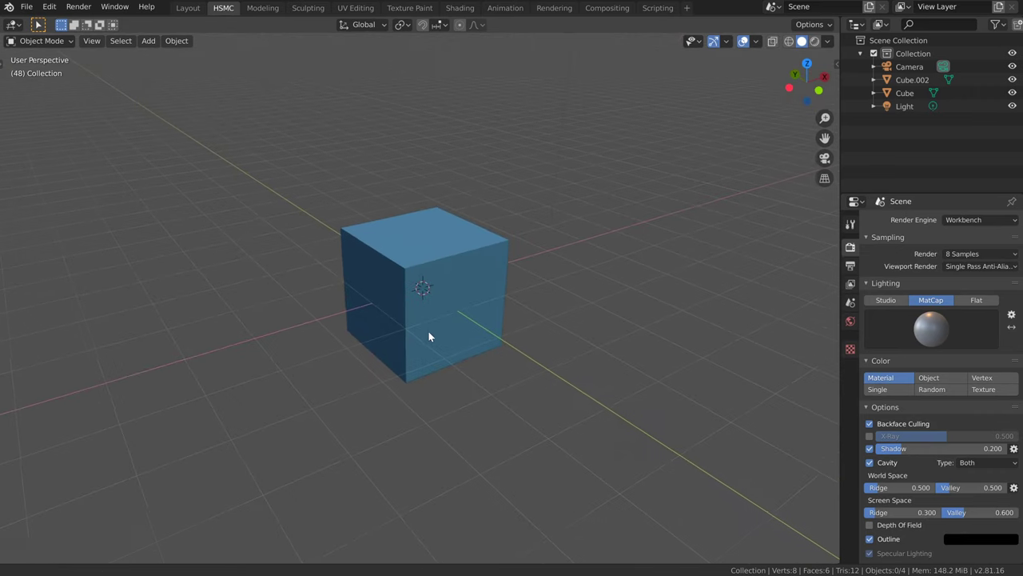
{"action": "left_click", "coordinate": [26, 8]}
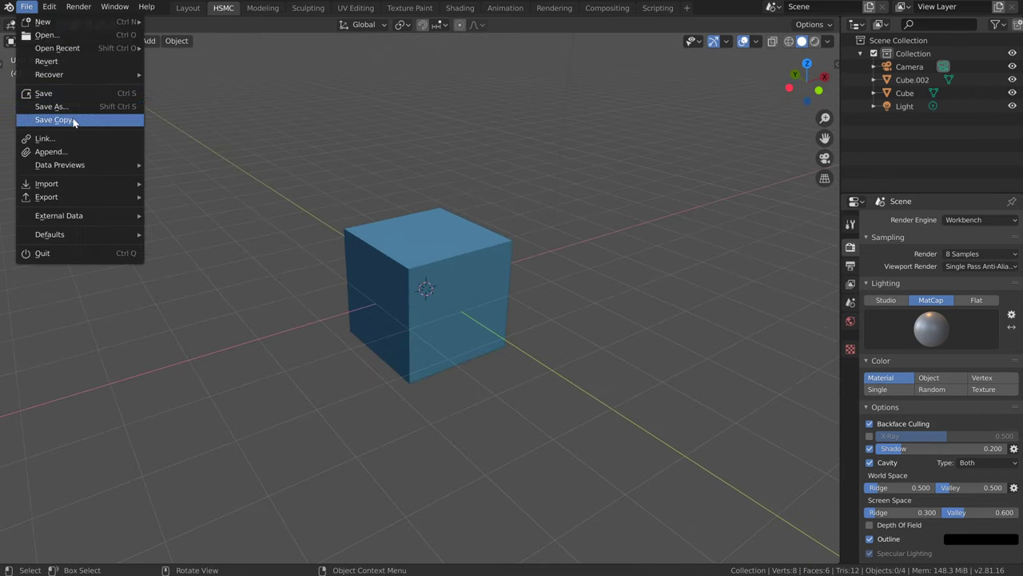
{"action": "mouse_move", "coordinate": [58, 236]}
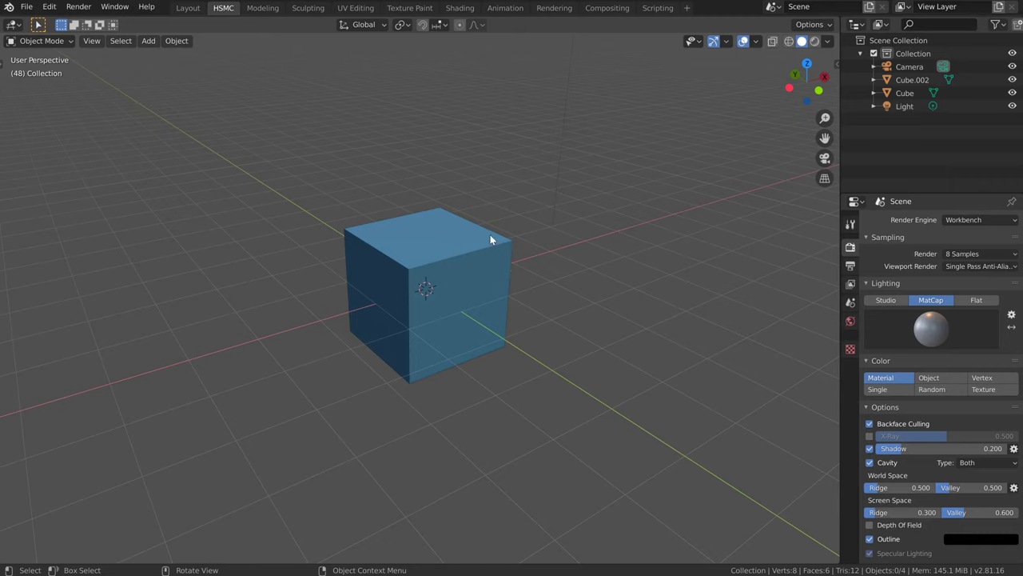
Step: Search the add-ons in the preferences for "display", clear the search and close the preferences
{"action": "key", "text": "F4"}
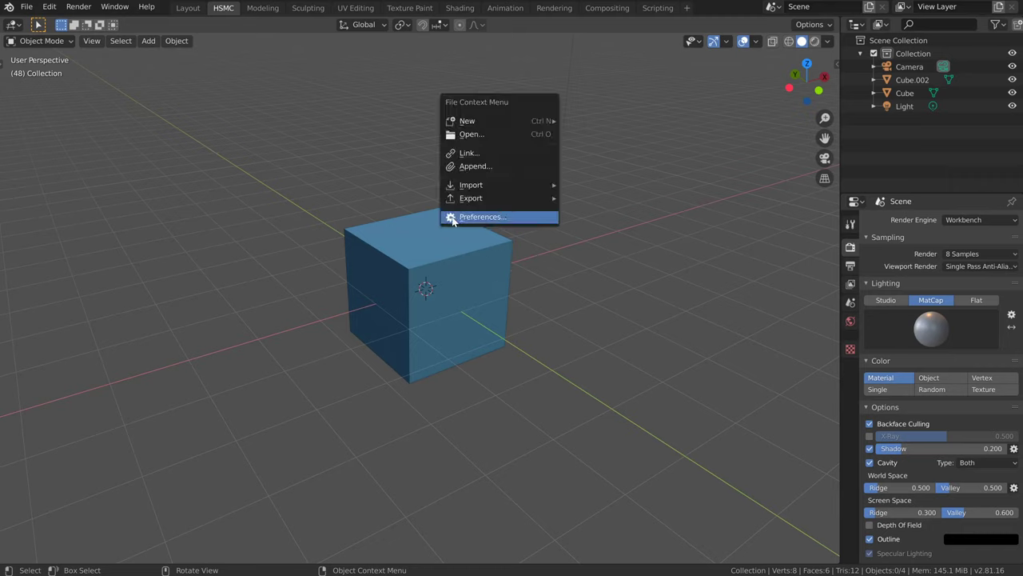
{"action": "left_click", "coordinate": [538, 222]}
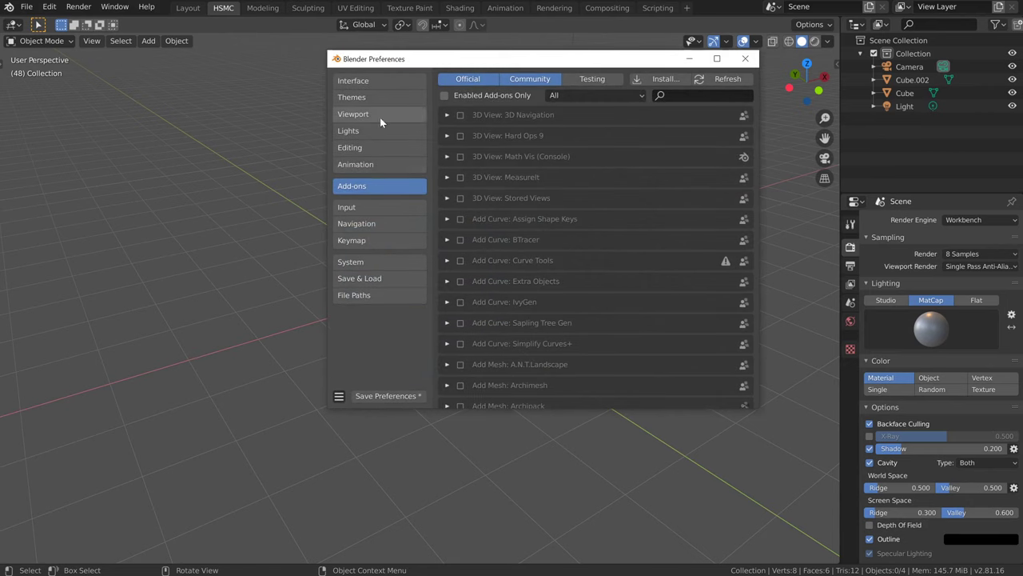
{"action": "left_click", "coordinate": [607, 96]}
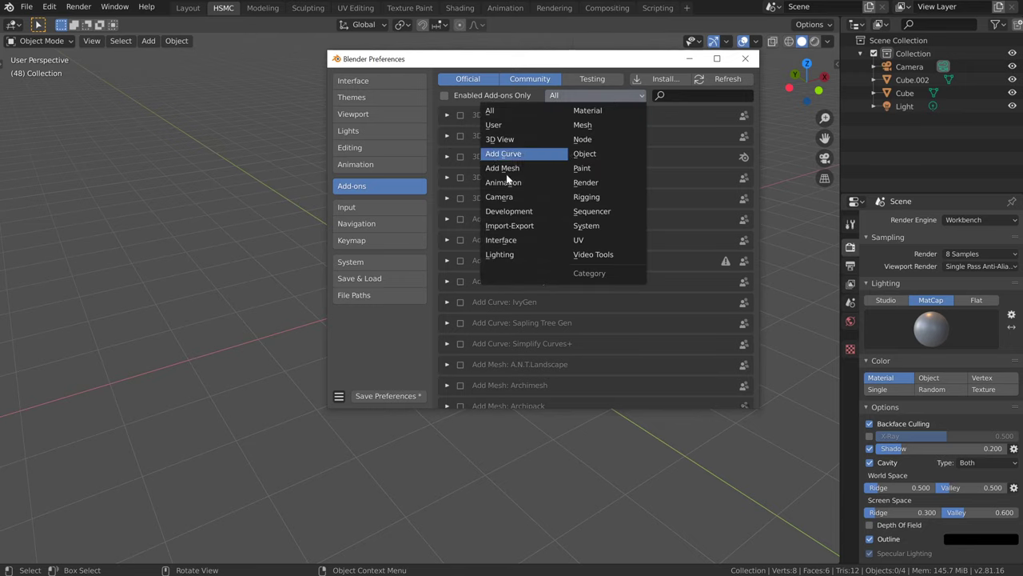
{"action": "left_click", "coordinate": [710, 96]}
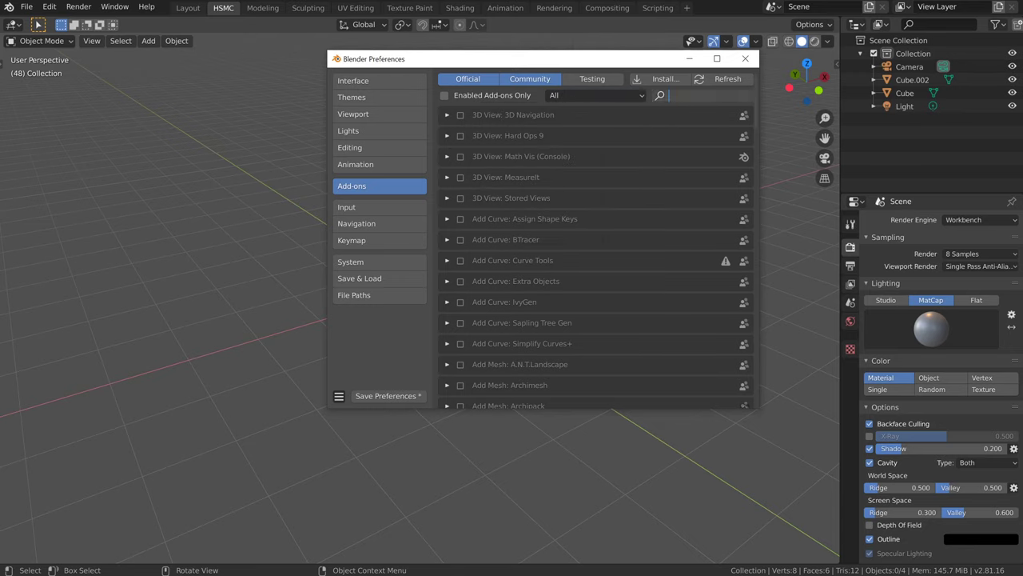
{"action": "type", "text": "display"}
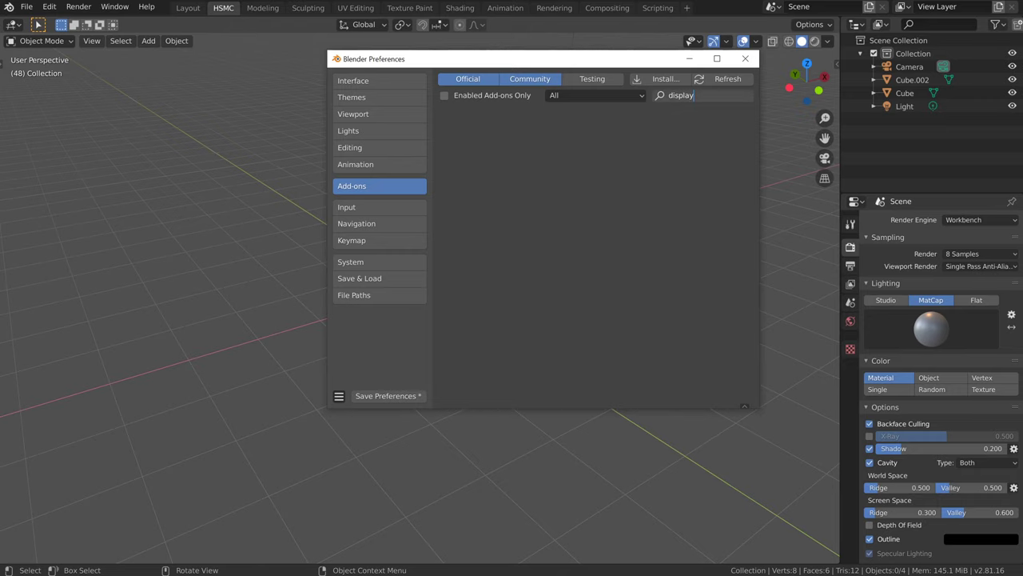
{"action": "key", "text": "ctrl+a"}
{"action": "key", "text": "BackSpace"}
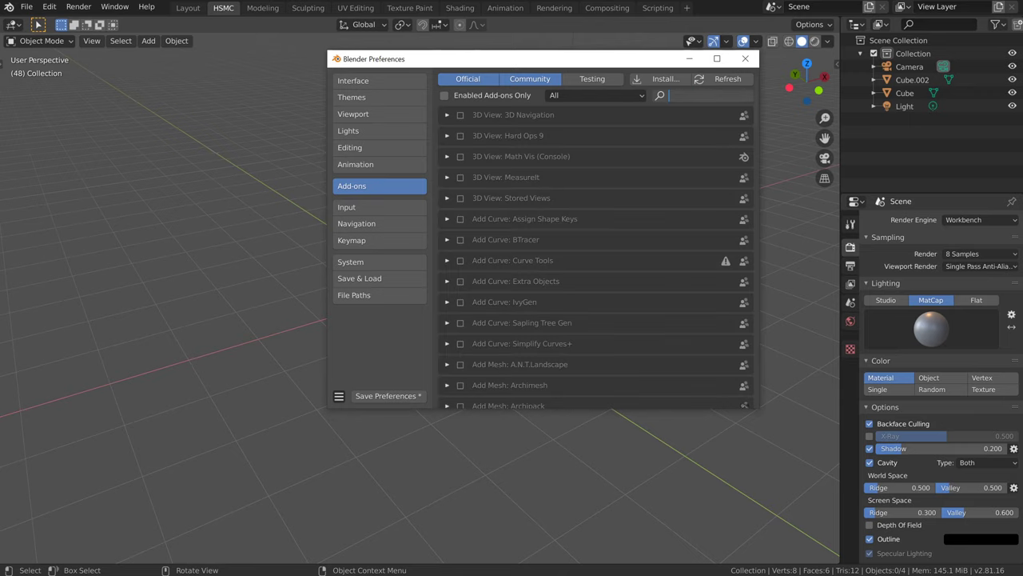
{"action": "left_click", "coordinate": [746, 59]}
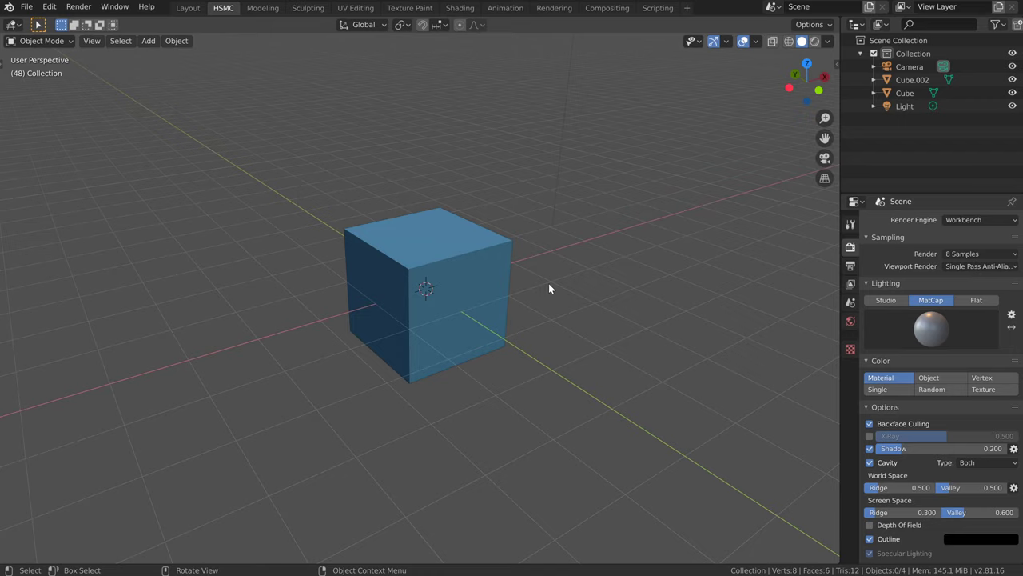
Step: Subdivide all faces of the remaining solid cube twice in Edit Mode and return to Object Mode
{"action": "left_click", "coordinate": [456, 270]}
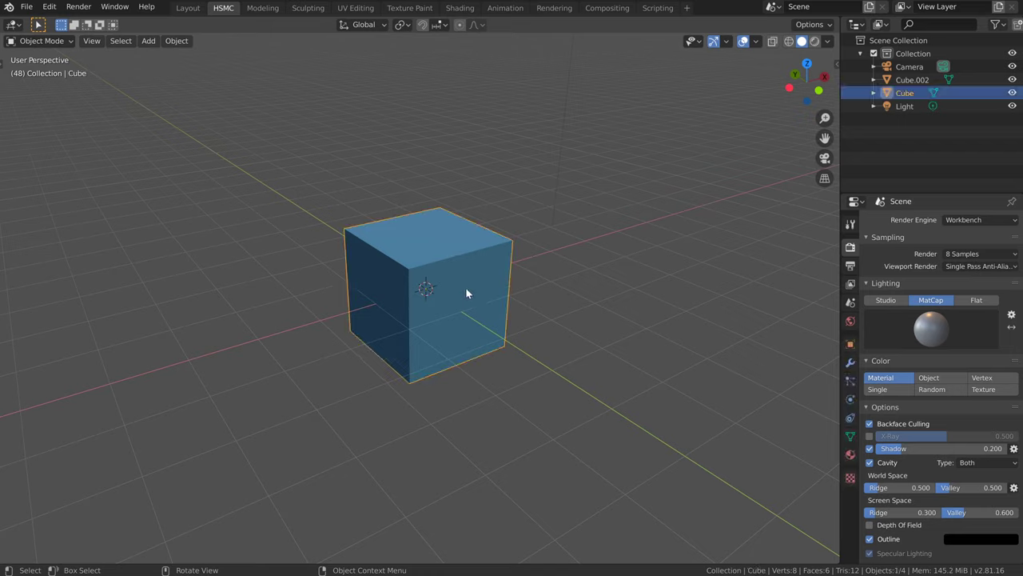
{"action": "key", "text": "Tab"}
{"action": "right_click", "coordinate": [468, 275]}
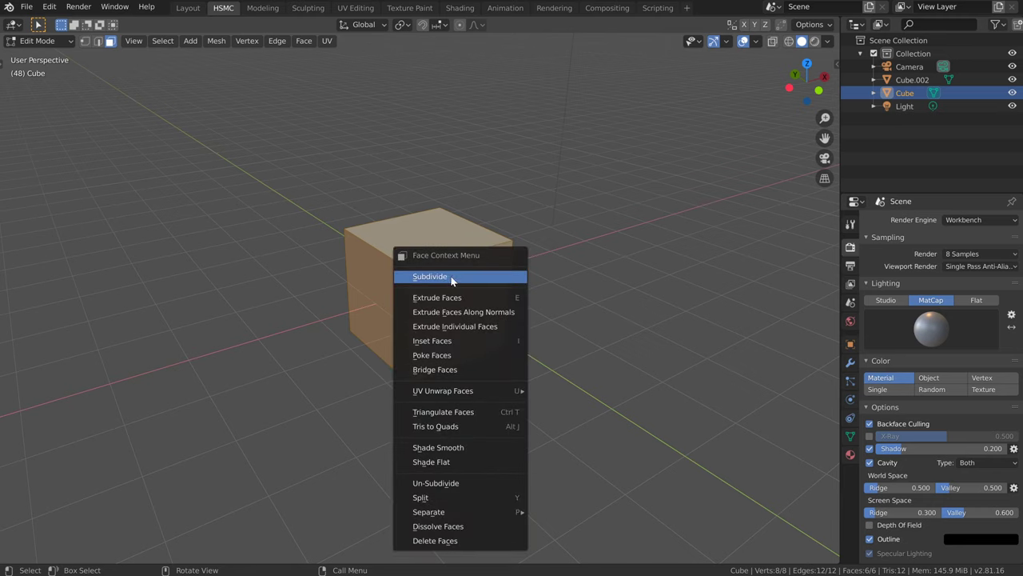
{"action": "left_click", "coordinate": [451, 277]}
{"action": "right_click", "coordinate": [459, 280]}
{"action": "left_click", "coordinate": [459, 278]}
{"action": "key", "text": "Tab"}
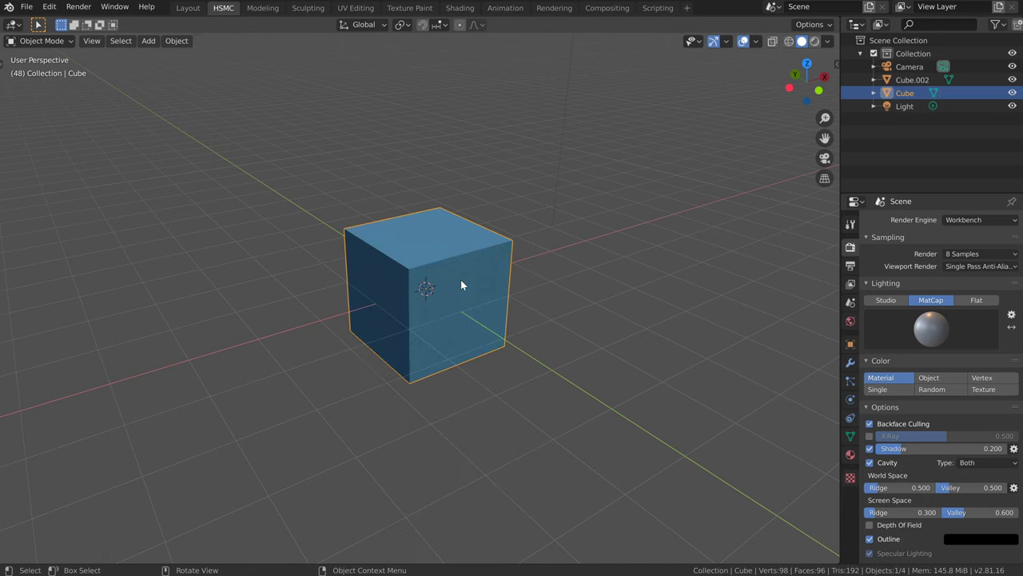
Step: Add a cylinder mesh and move it away from the cube so that it stands beside it
{"action": "key", "text": "shift+a"}
{"action": "mouse_move", "coordinate": [539, 253]}
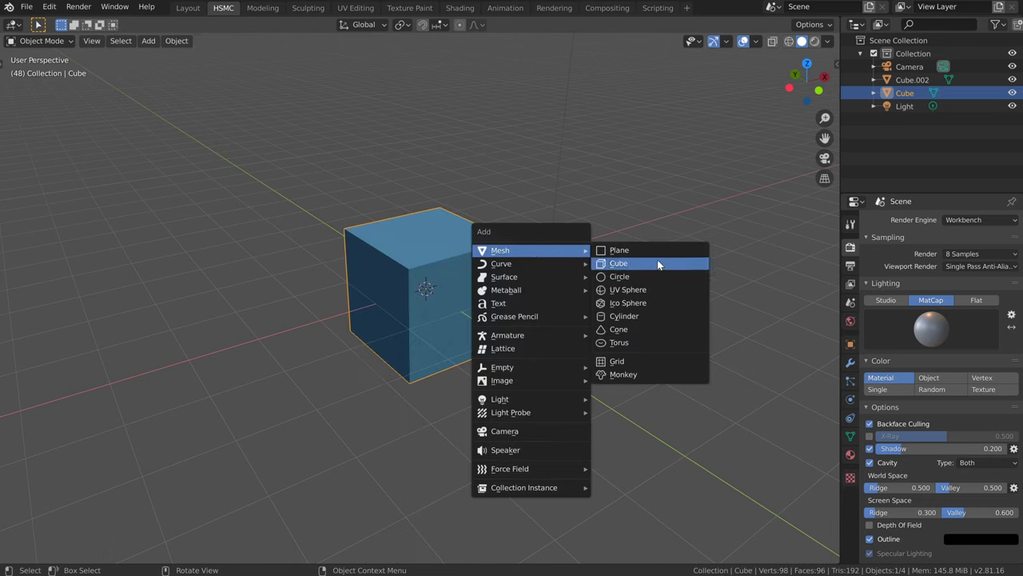
{"action": "left_click", "coordinate": [637, 316]}
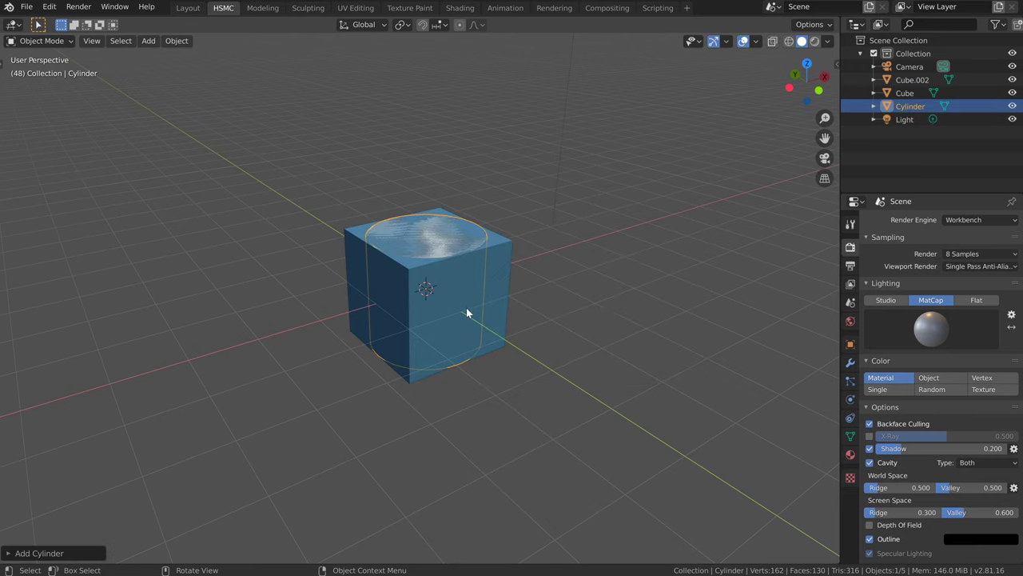
{"action": "key", "text": "g"}
{"action": "left_click", "coordinate": [670, 261]}
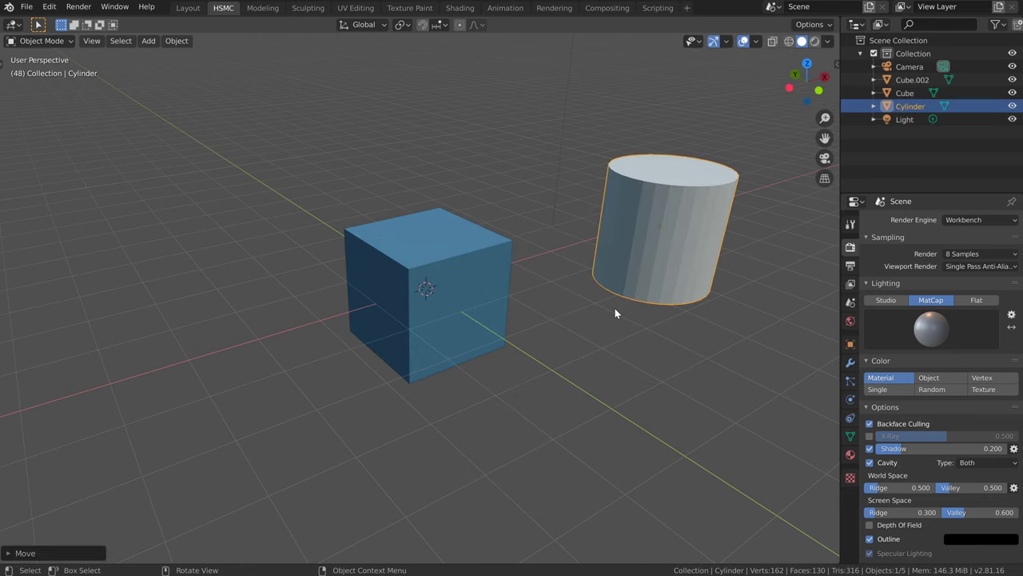
Step: Enable the Wireframe geometry overlay in the viewport
{"action": "left_click", "coordinate": [756, 42]}
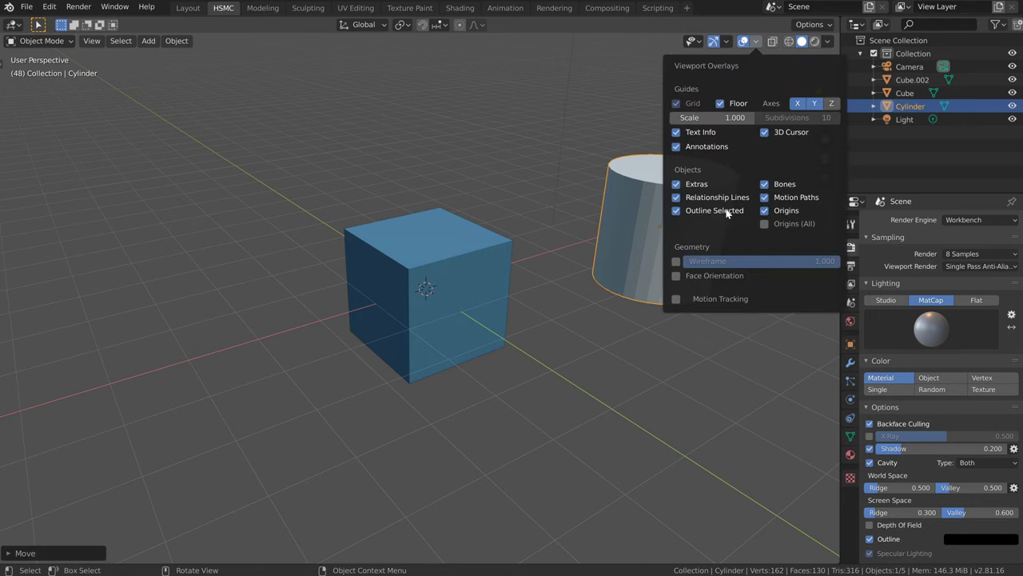
{"action": "left_click", "coordinate": [676, 262]}
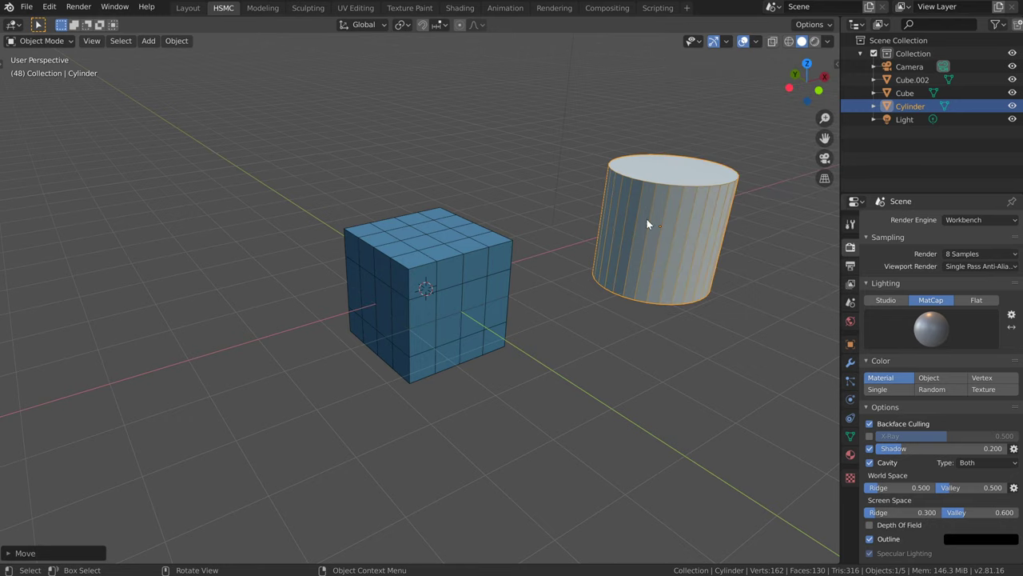
Step: Add the Wireframe overlay option to Quick Favorites
{"action": "left_click", "coordinate": [756, 42]}
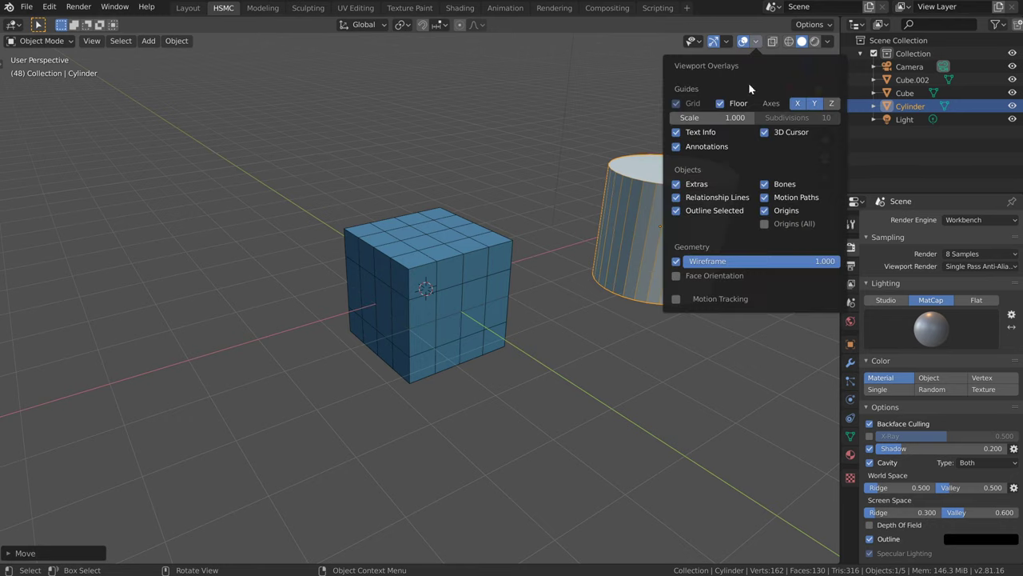
{"action": "right_click", "coordinate": [677, 261]}
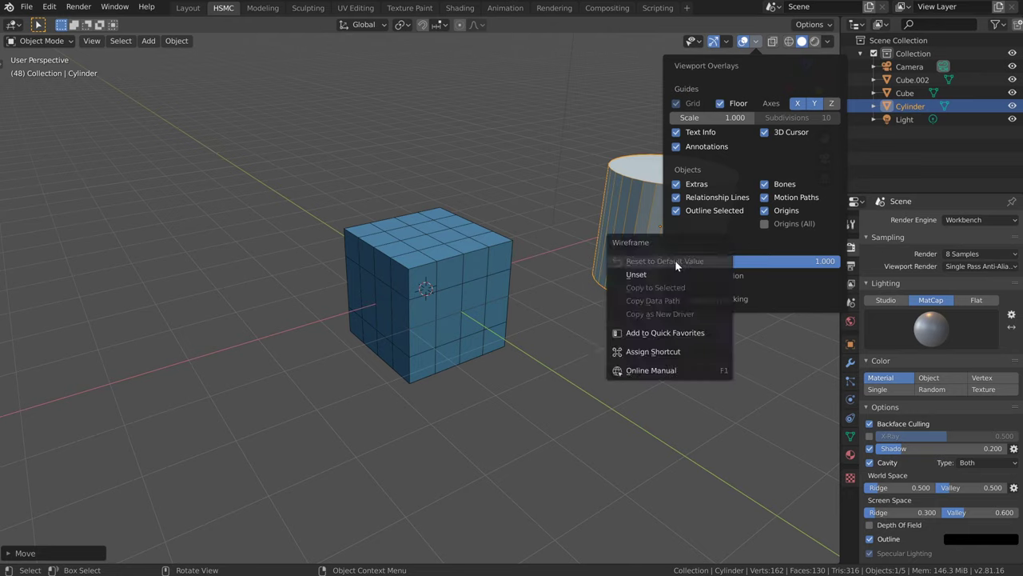
{"action": "left_click", "coordinate": [643, 333]}
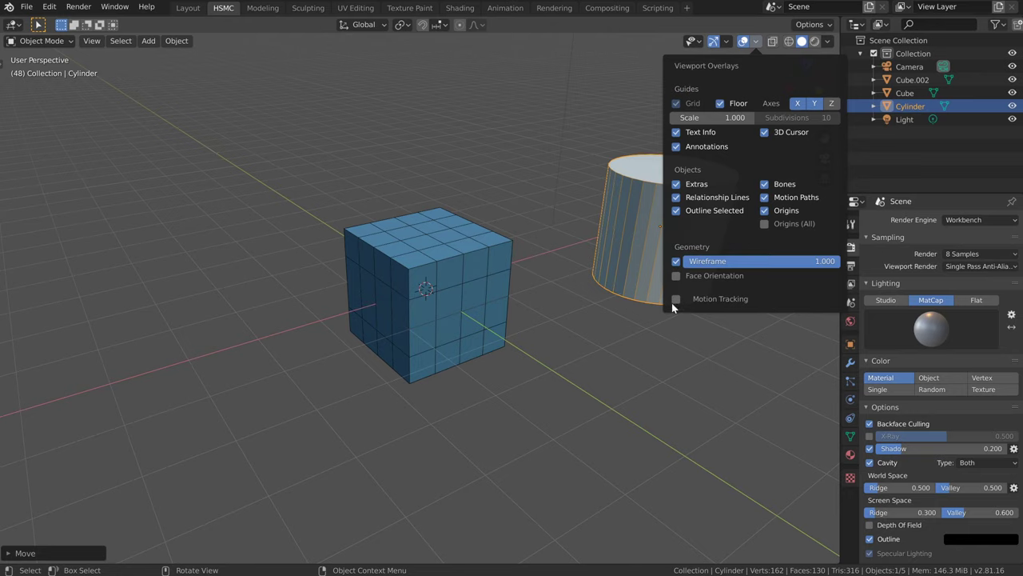
Step: Switch the Wireframe overlay off and back on through Quick Favorites
{"action": "key", "text": "q"}
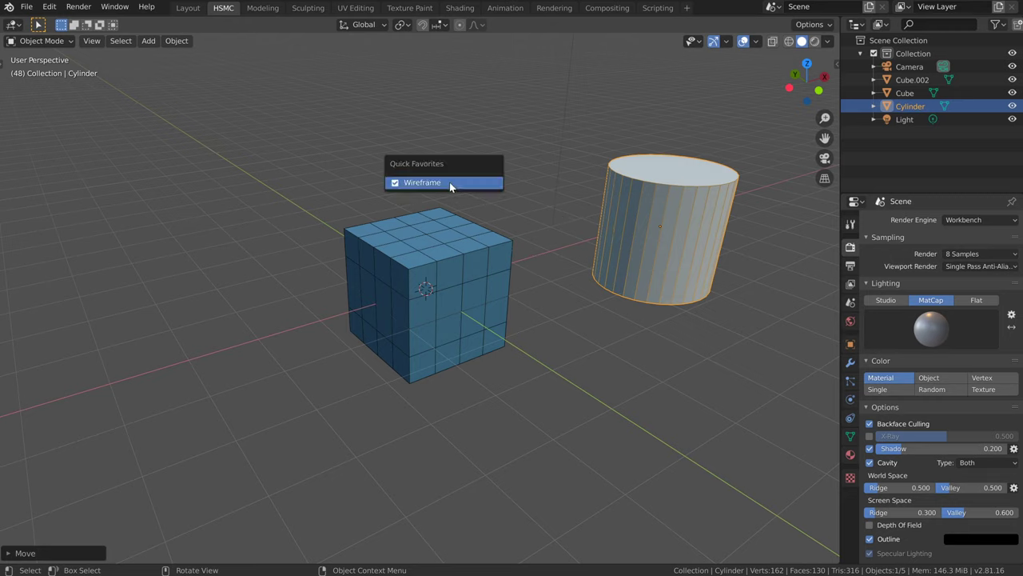
{"action": "left_click", "coordinate": [444, 183]}
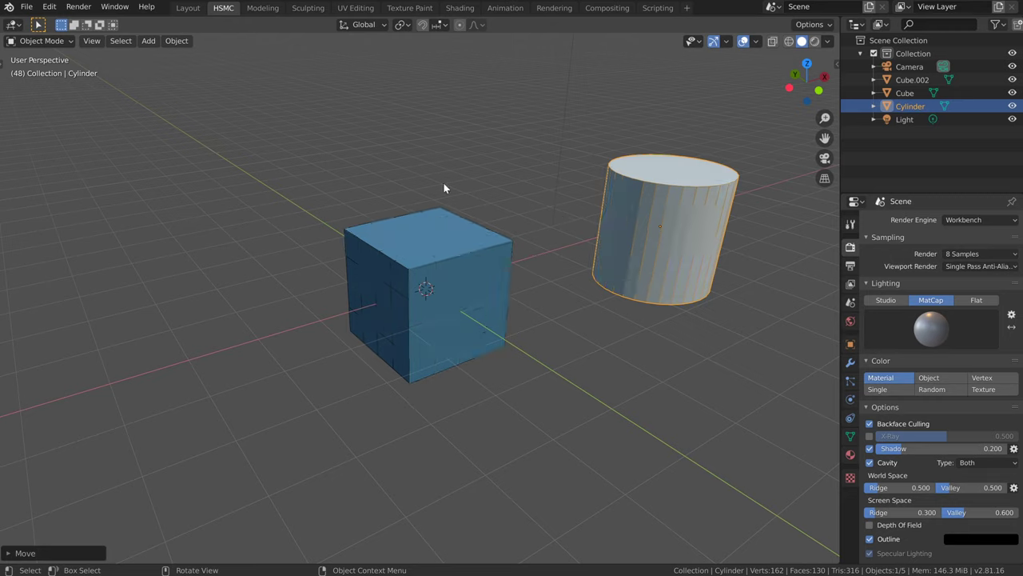
{"action": "key", "text": "q"}
{"action": "left_click", "coordinate": [467, 231]}
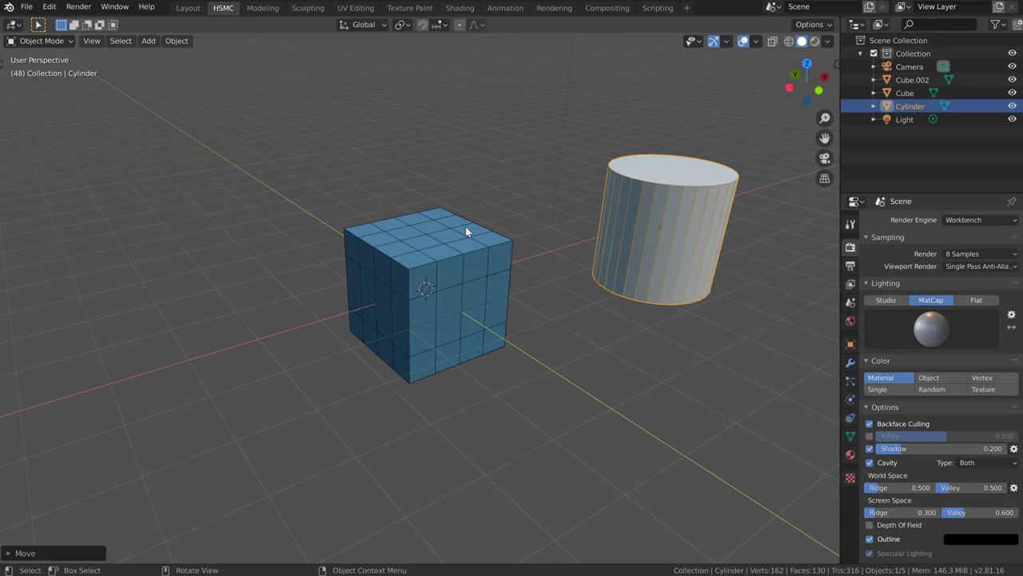
Step: Examine Quick Favorites and the viewport overlay options for the cube in Edit Mode, and return to Object Mode
{"action": "left_click", "coordinate": [501, 251]}
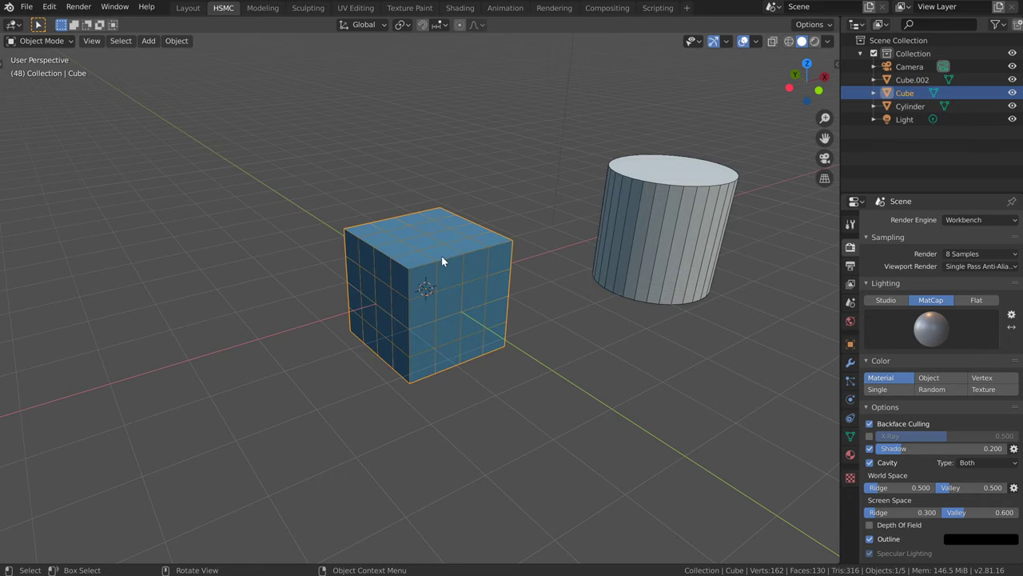
{"action": "key", "text": "Tab"}
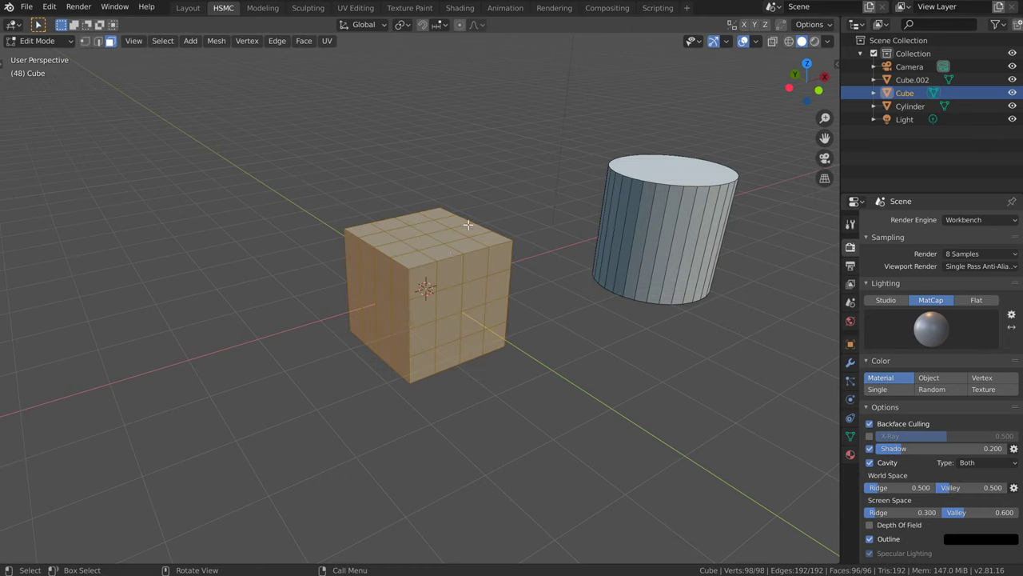
{"action": "key", "text": "q"}
{"action": "left_click", "coordinate": [756, 41]}
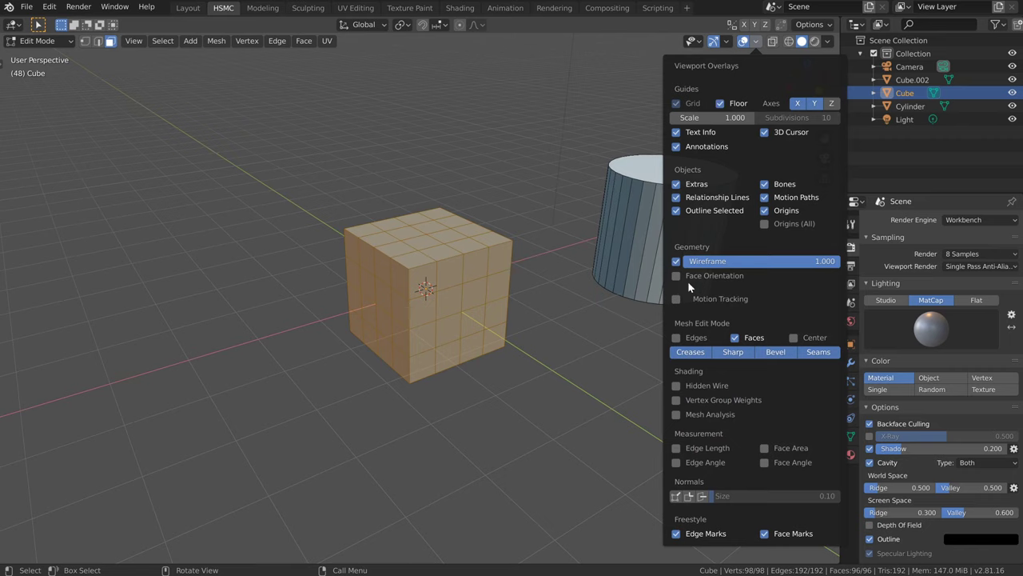
{"action": "key", "text": "Tab"}
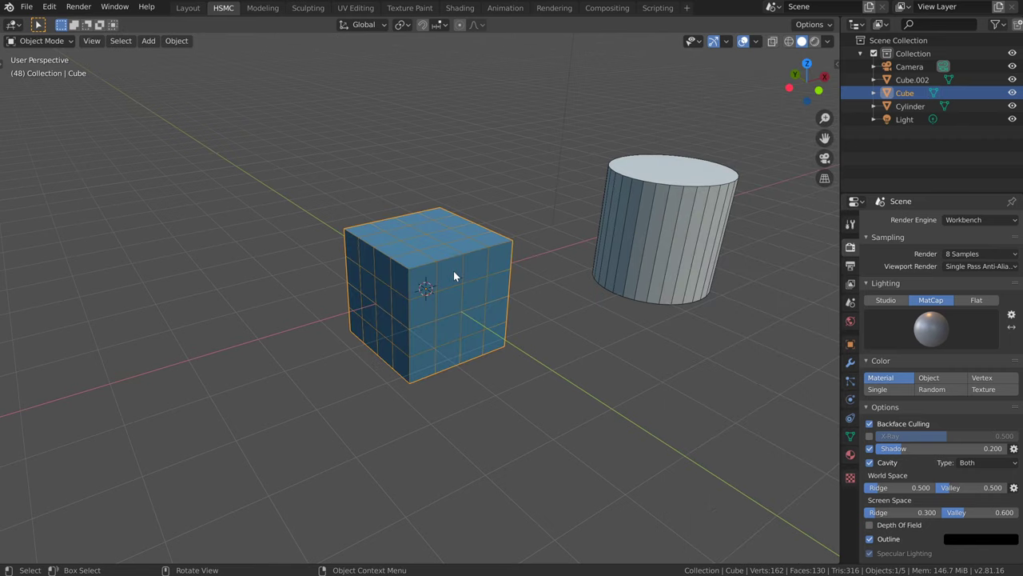
Step: Remove the Wireframe overlay option from Quick Favorites and assign it the semicolon as its shortcut
{"action": "left_click", "coordinate": [756, 45]}
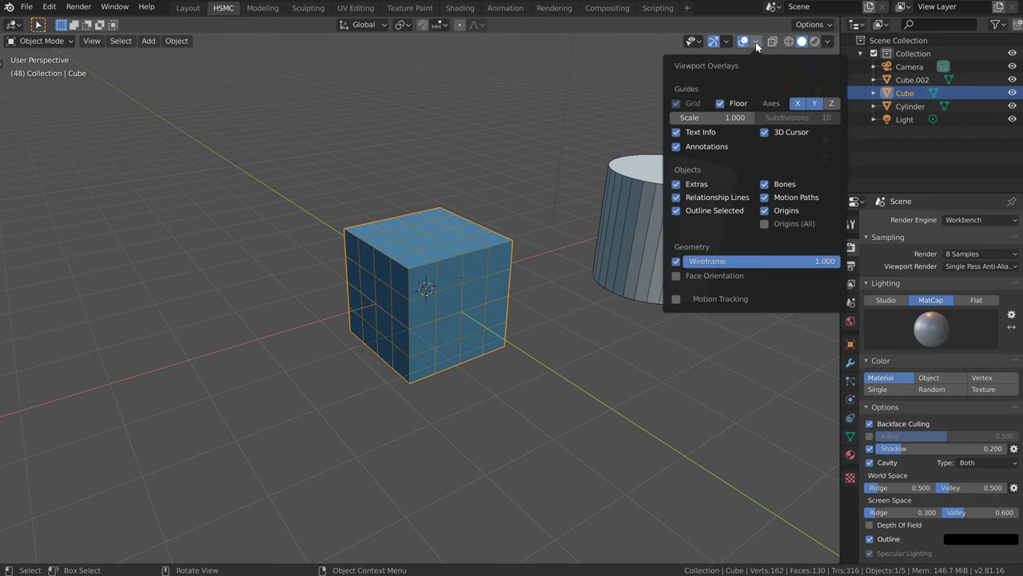
{"action": "right_click", "coordinate": [676, 265]}
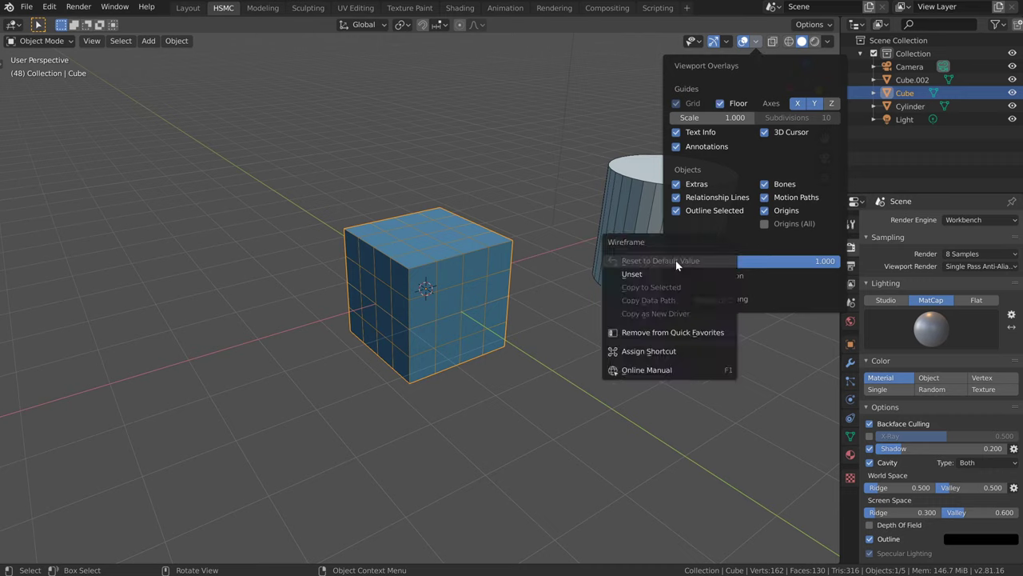
{"action": "left_click", "coordinate": [684, 337]}
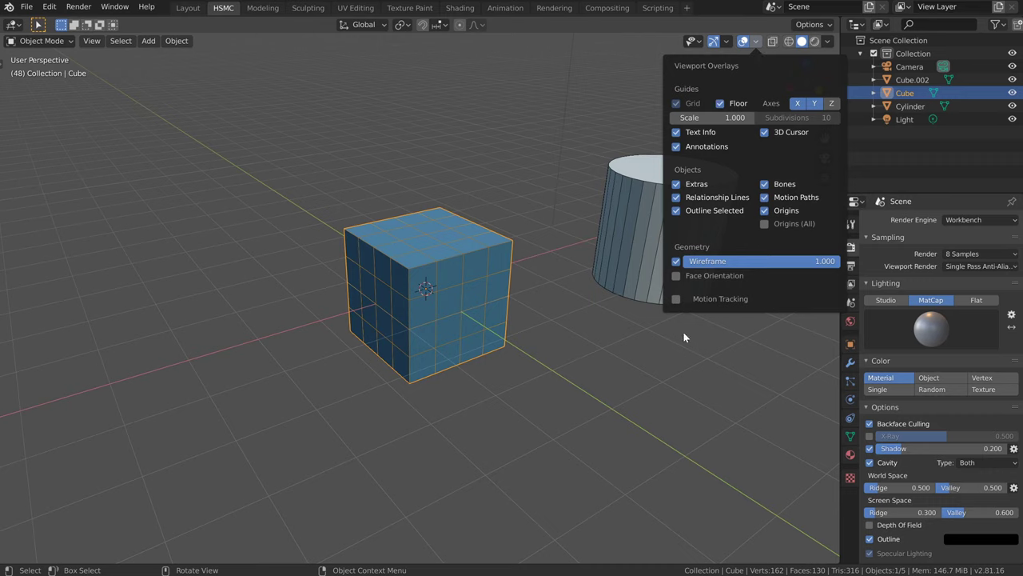
{"action": "right_click", "coordinate": [676, 260]}
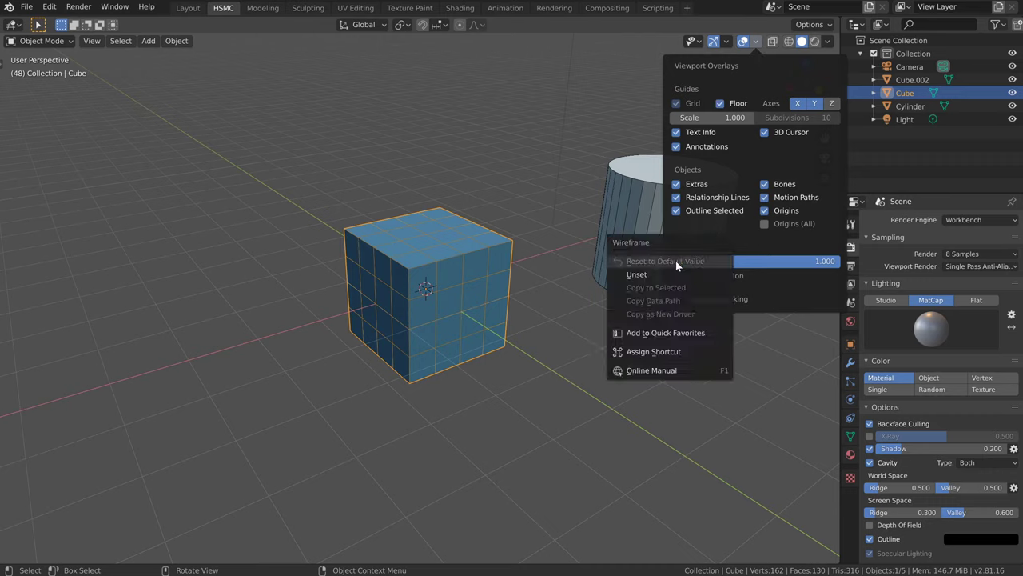
{"action": "left_click", "coordinate": [661, 352]}
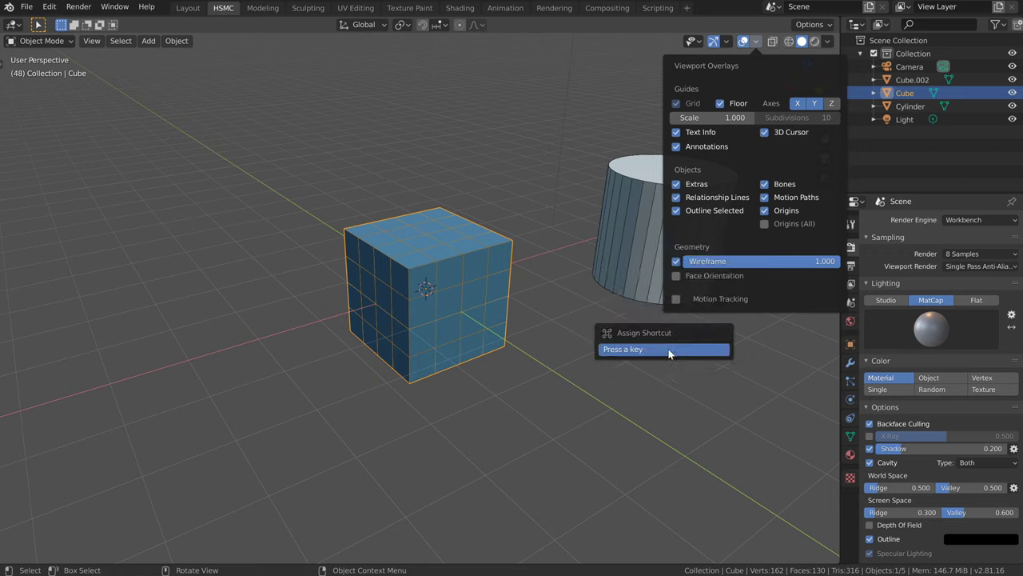
{"action": "key", "text": "semicolon"}
Step: Try the new Wireframe overlay shortcut several times in Object Mode and leave the overlay switched off
{"action": "key", "text": "semicolon"}
{"action": "key", "text": "semicolon"}
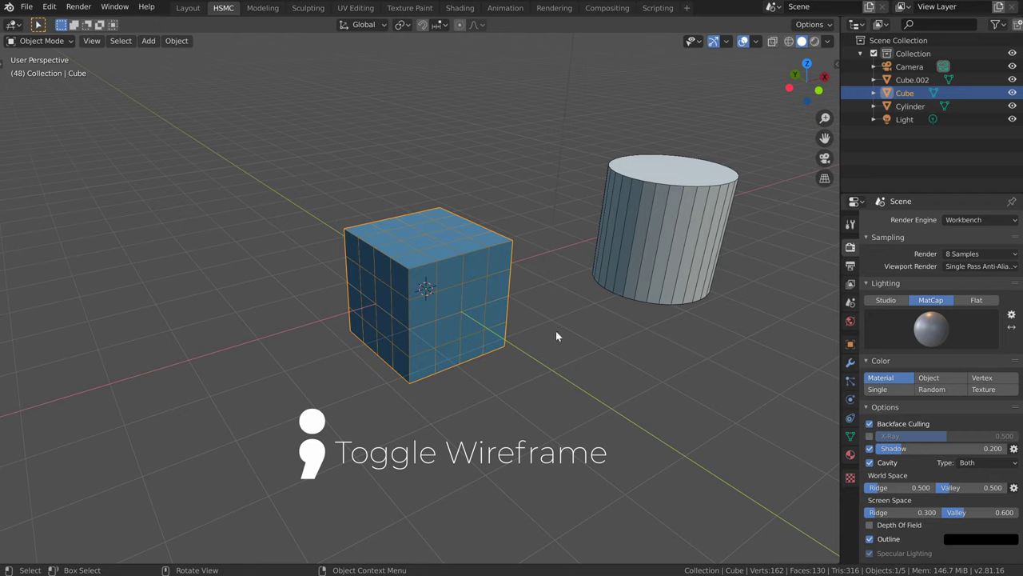
{"action": "key", "text": "semicolon"}
{"action": "key", "text": "semicolon"}
{"action": "key", "text": "semicolon"}
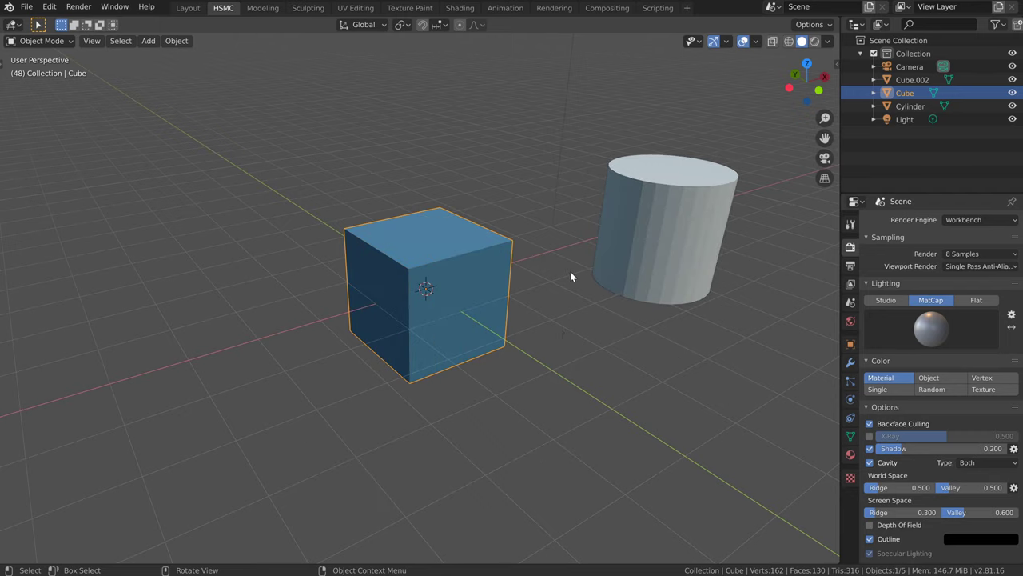
Step: Enter Edit Mode on the cube and try the Wireframe overlay shortcut repeatedly, leaving the overlay switched off
{"action": "key", "text": "Tab"}
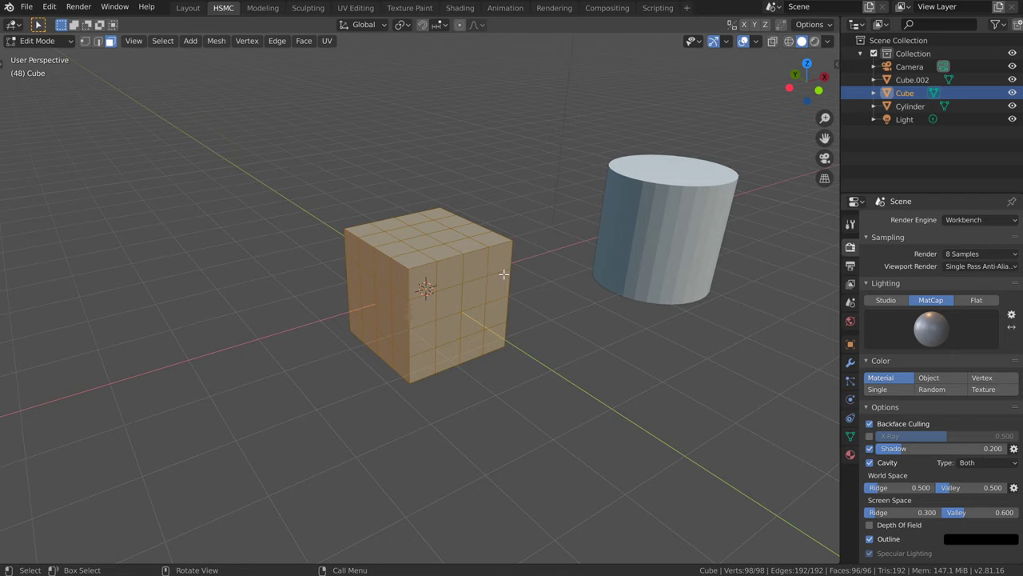
{"action": "key", "text": "semicolon"}
{"action": "key", "text": "semicolon"}
{"action": "key", "text": "semicolon"}
{"action": "key", "text": "semicolon"}
{"action": "key", "text": "semicolon"}
{"action": "key", "text": "semicolon"}
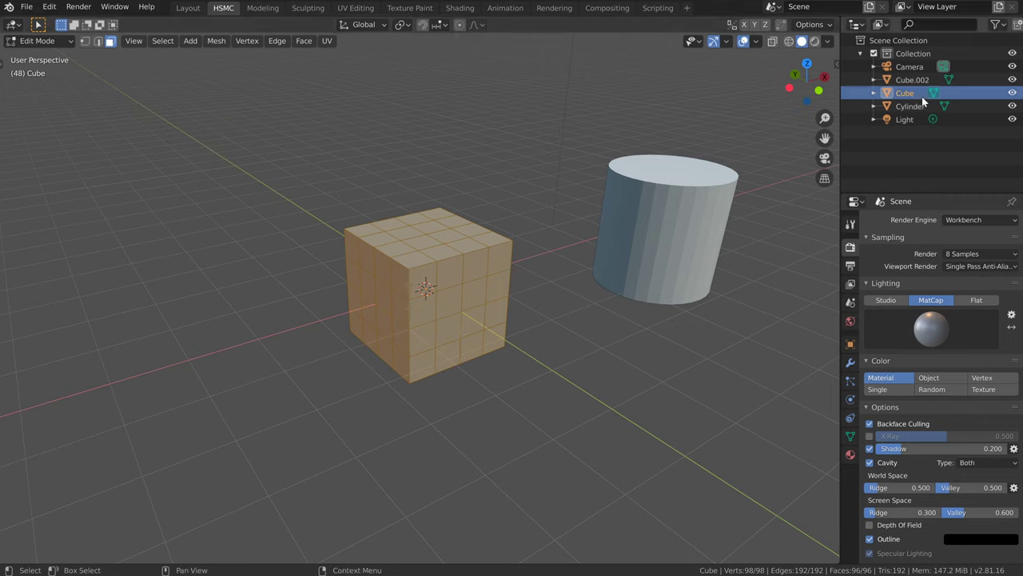
Step: Rename the existing collection as AmazingStuff
{"action": "double_click", "coordinate": [905, 53]}
{"action": "type", "text": "AmazingStuff"}
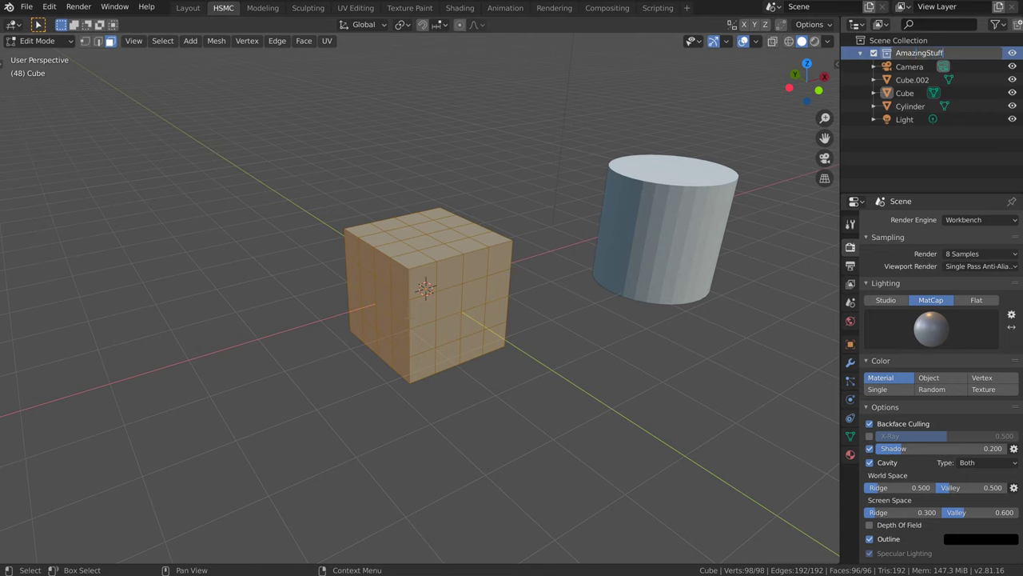
{"action": "key", "text": "Return"}
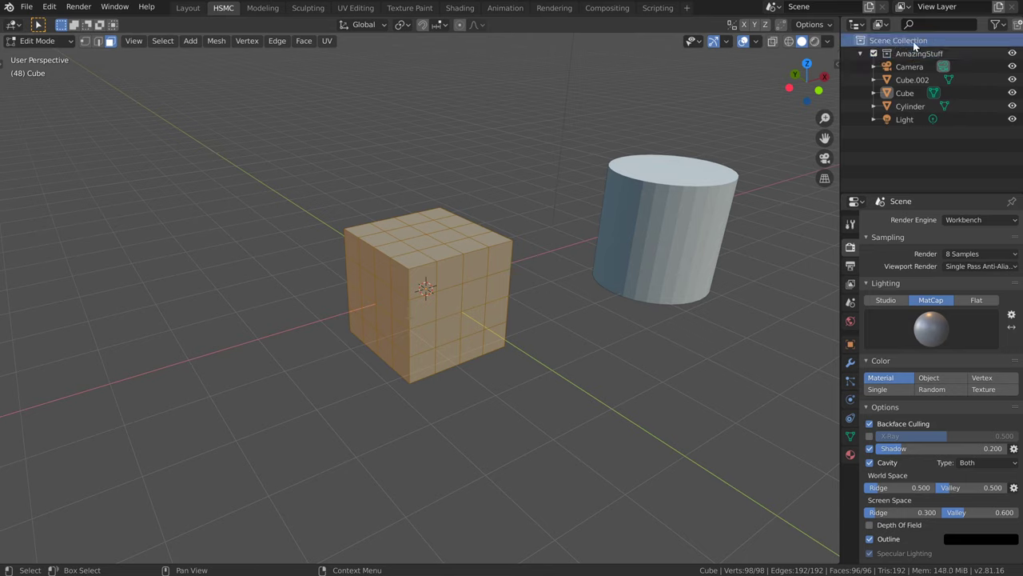
Step: Create a new collection named RubbishStuff directly under the Scene Collection and return to Object Mode
{"action": "left_click", "coordinate": [914, 43]}
{"action": "key", "text": "c"}
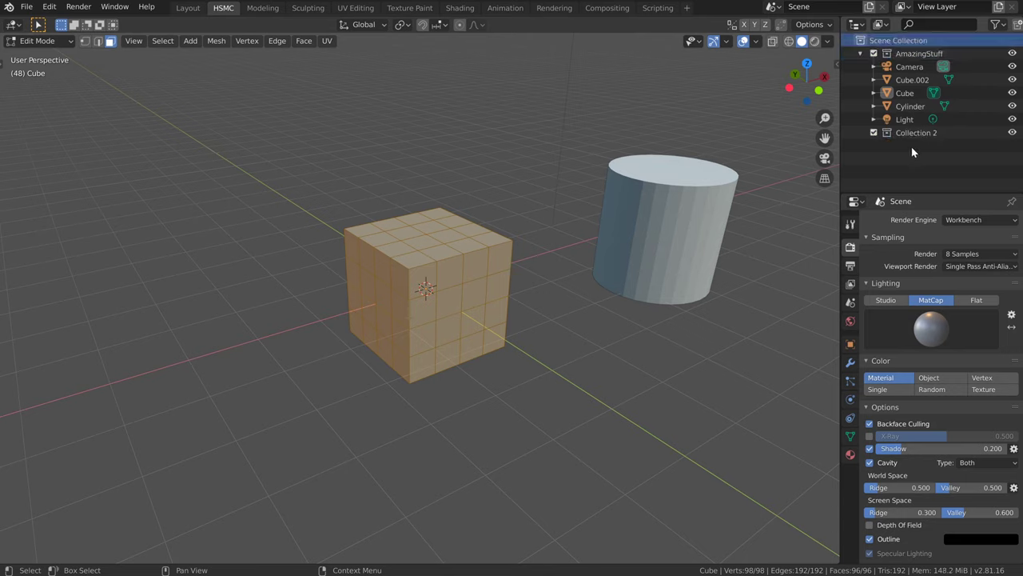
{"action": "double_click", "coordinate": [913, 132]}
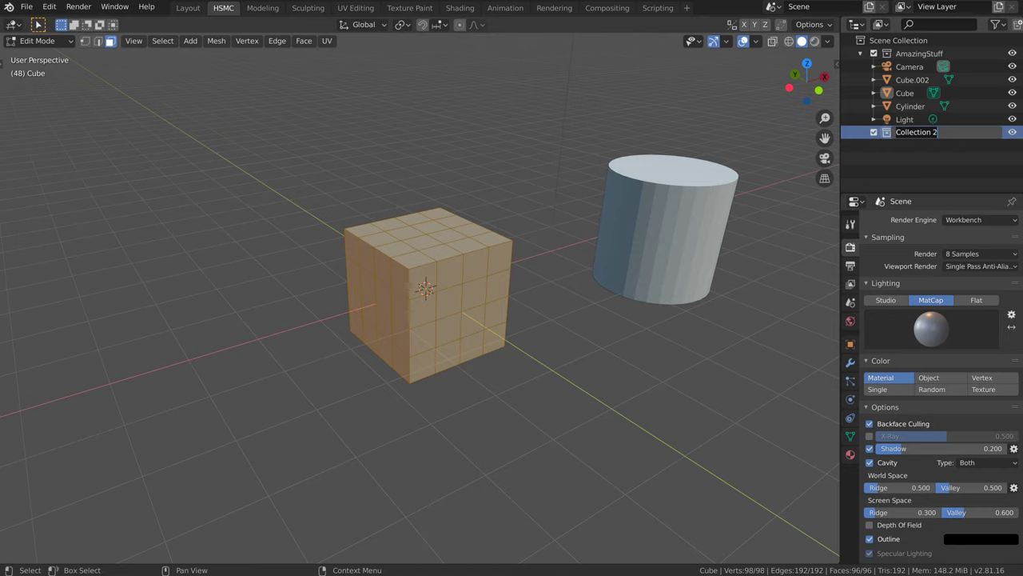
{"action": "type", "text": "RubbishStuff"}
{"action": "key", "text": "Return"}
{"action": "key", "text": "Tab"}
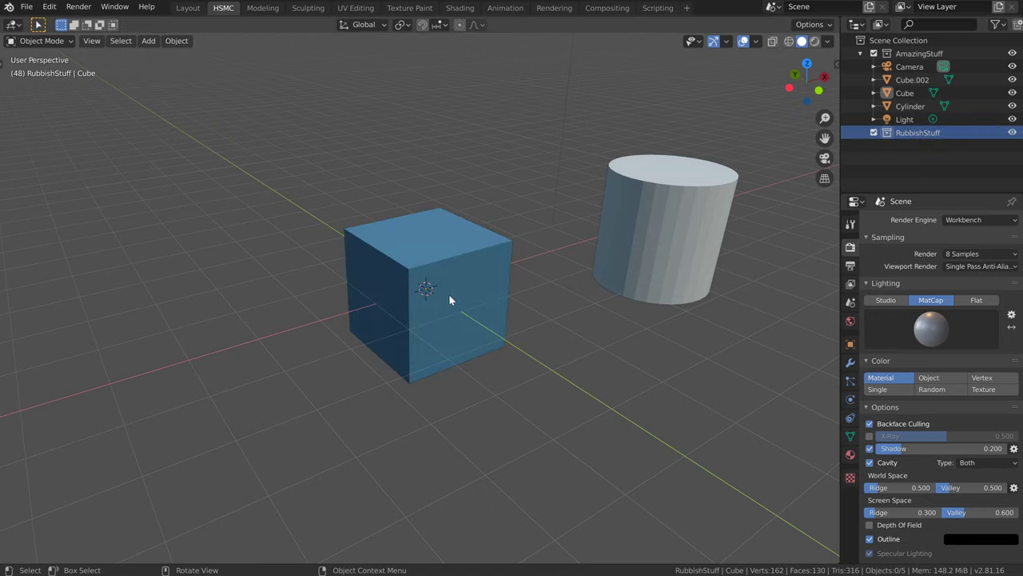
Step: Move the cylinder into a new collection named "Cylinders of DOOM!" and nest that collection inside AmazingStuff
{"action": "left_click", "coordinate": [663, 238]}
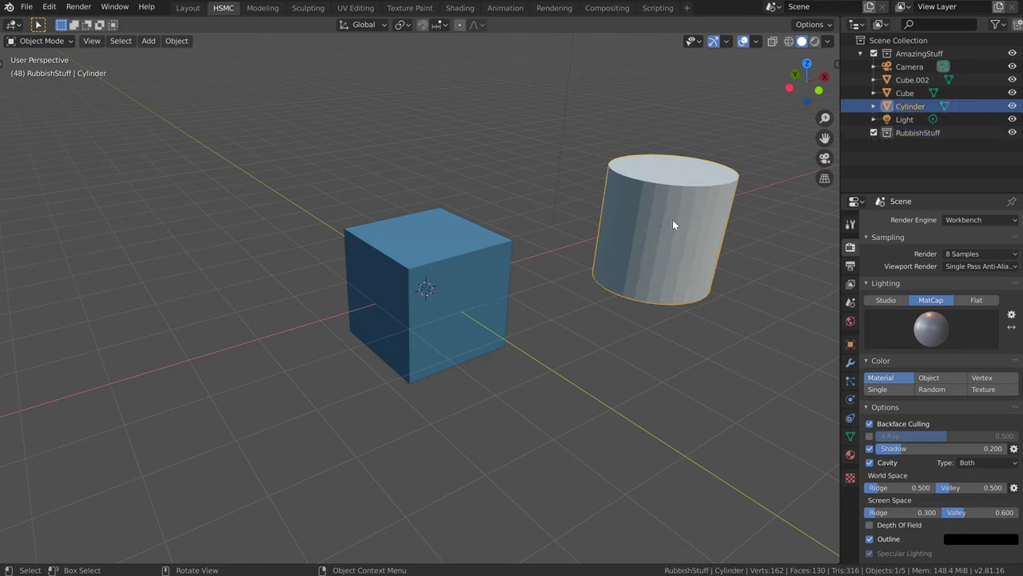
{"action": "key", "text": "m"}
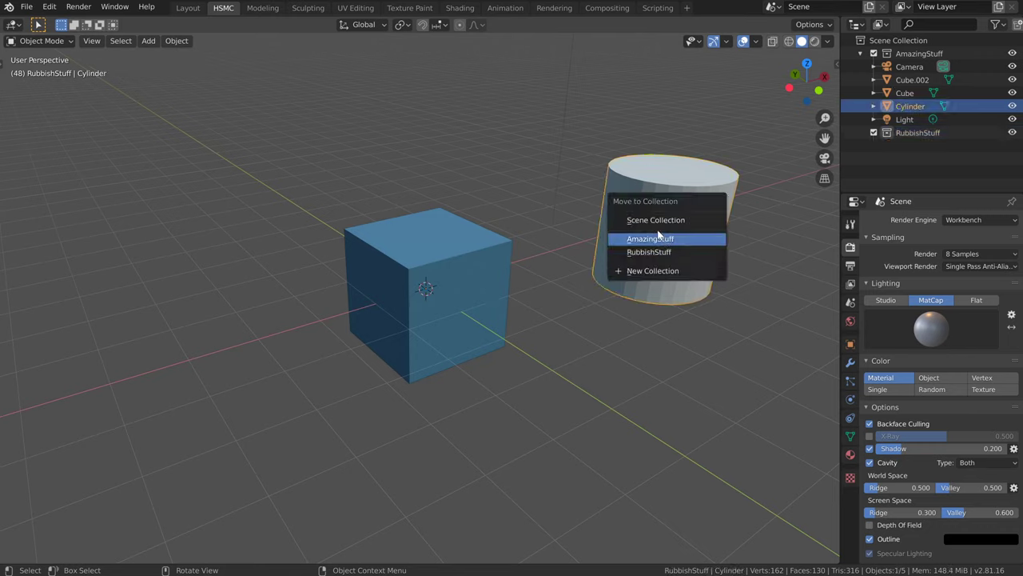
{"action": "left_click", "coordinate": [666, 271]}
{"action": "type", "text": "CylindersOfD"}
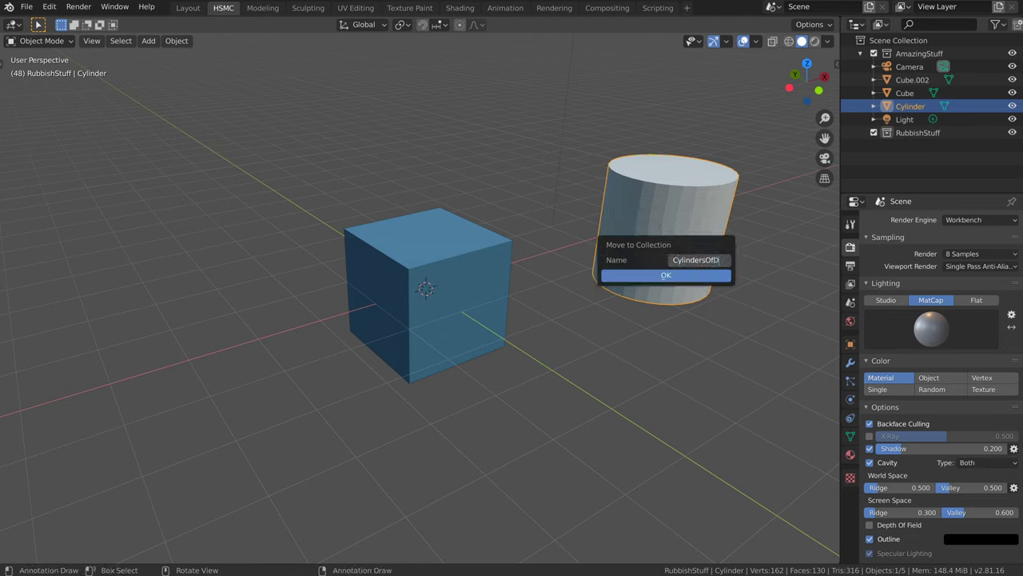
{"action": "type", "text": "OOM!"}
{"action": "key", "text": "Return"}
{"action": "key", "text": "Return"}
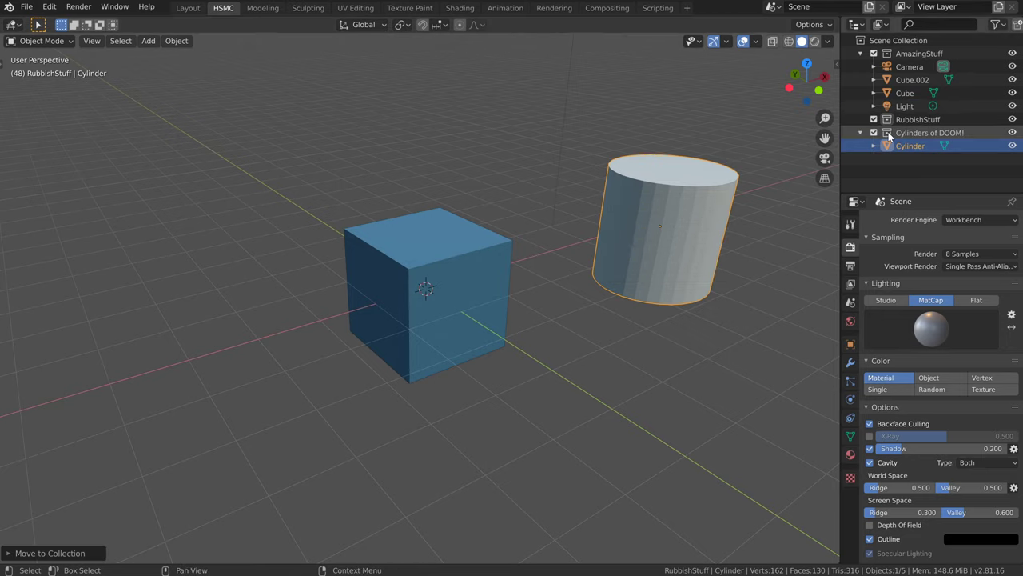
{"action": "left_click_drag", "start_coordinate": [889, 136], "coordinate": [893, 54]}
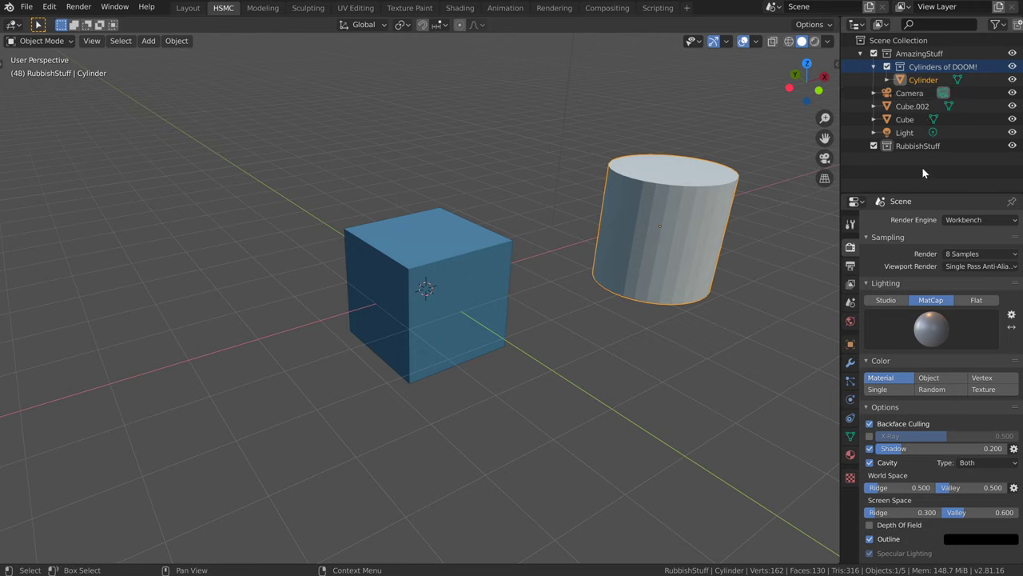
Step: Show the render-visibility toggles in the scene outliner, and exclude and re-include the "Cylinders of DOOM!" collection
{"action": "left_click", "coordinate": [1000, 26]}
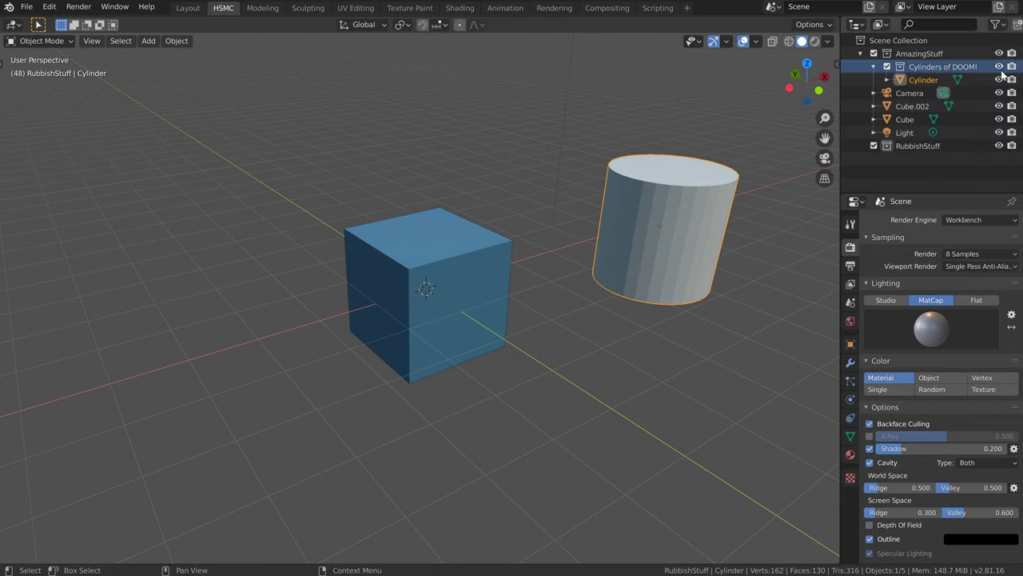
{"action": "left_click", "coordinate": [887, 67]}
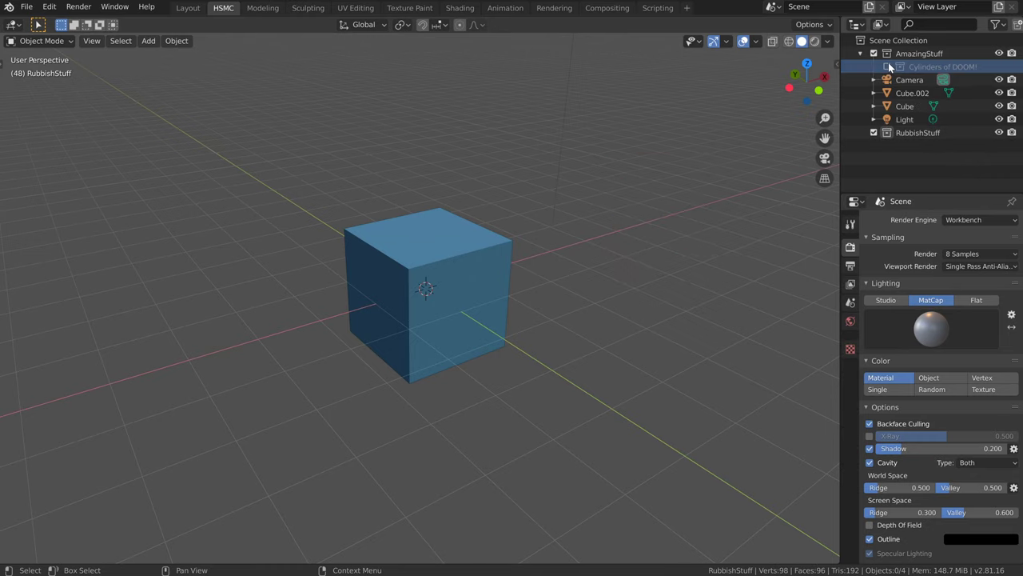
{"action": "left_click", "coordinate": [887, 66]}
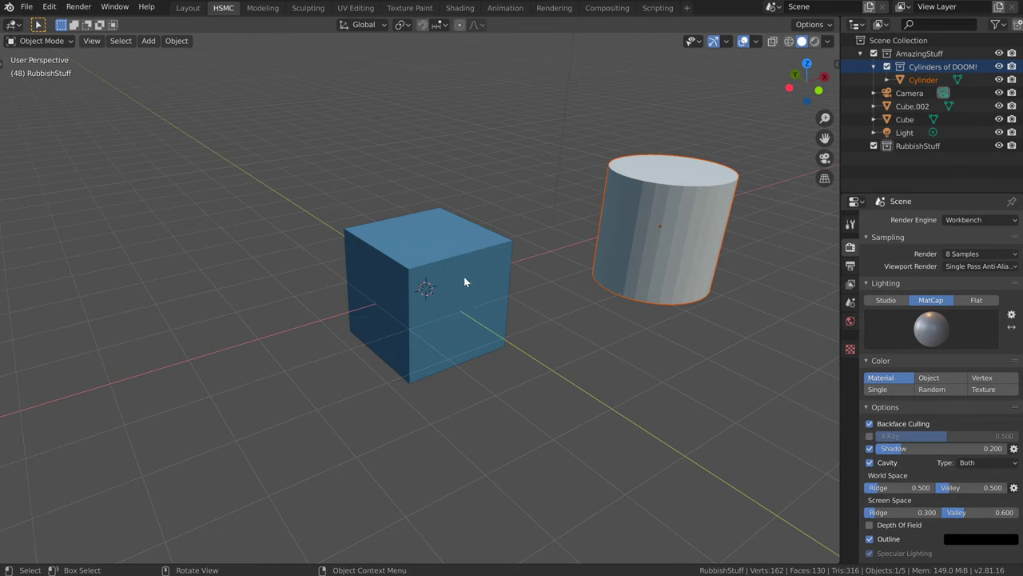
Step: Search the add-ons in the preferences for "loop", enable Mesh: LoopTools and close the preferences
{"action": "key", "text": "F4"}
{"action": "left_click", "coordinate": [422, 213]}
{"action": "key", "text": "ctrl+f"}
{"action": "type", "text": "loo"}
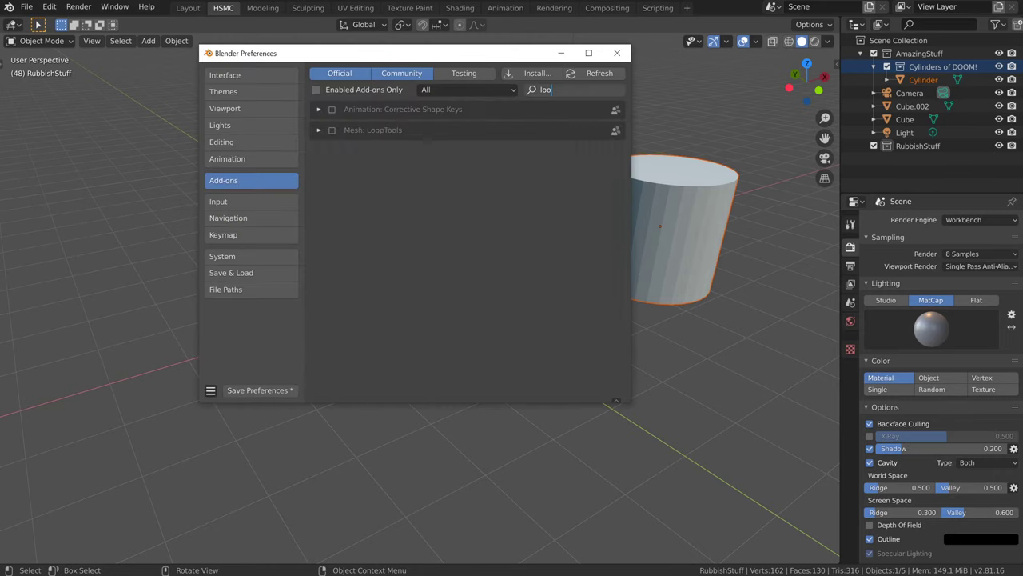
{"action": "type", "text": "p"}
{"action": "key", "text": "Return"}
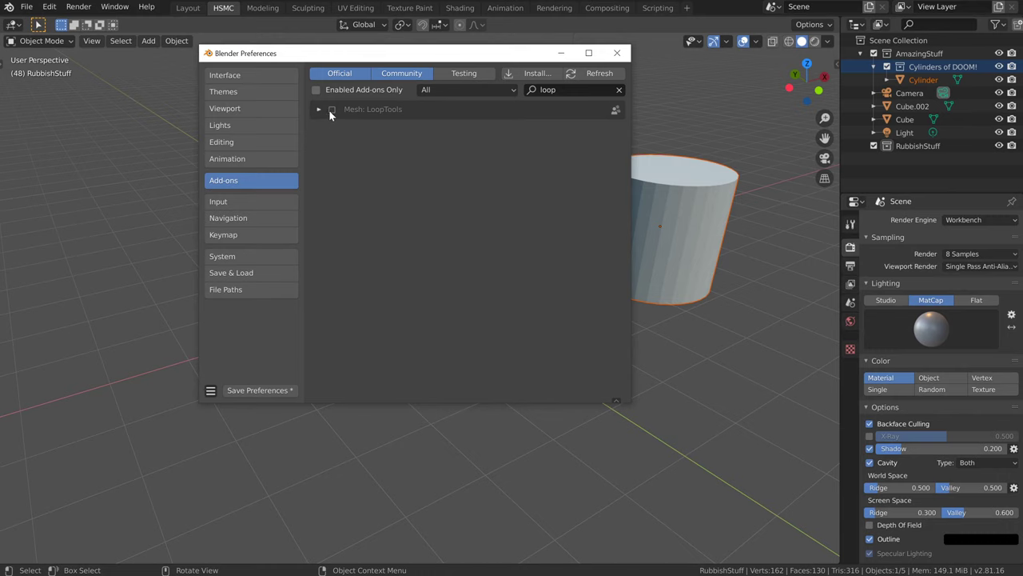
{"action": "left_click", "coordinate": [331, 110]}
{"action": "left_click", "coordinate": [617, 53]}
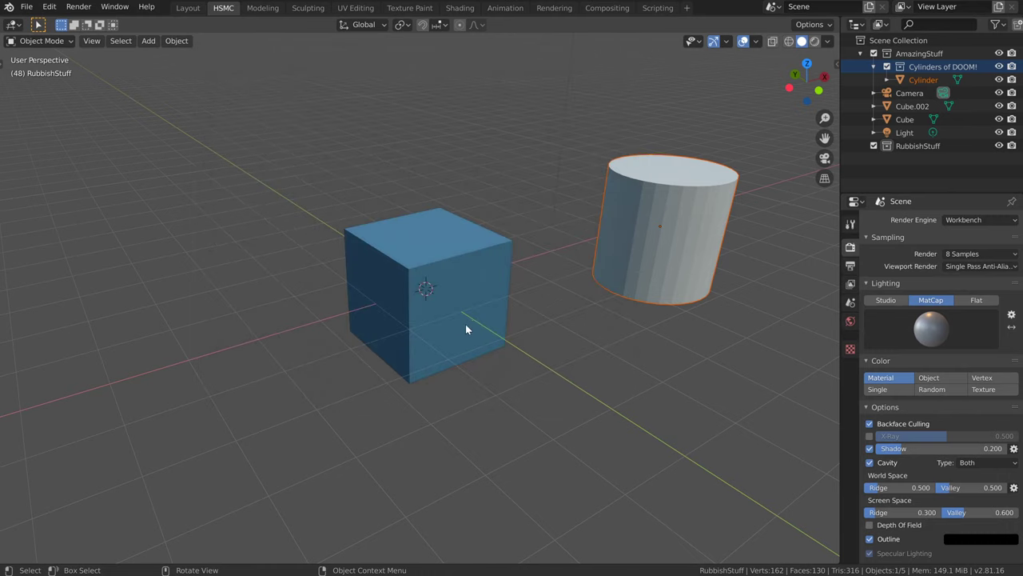
Step: Put the blue cube into Edit Mode and bring up the LoopTools commands for its faces
{"action": "left_click", "coordinate": [491, 270]}
{"action": "key", "text": "Tab"}
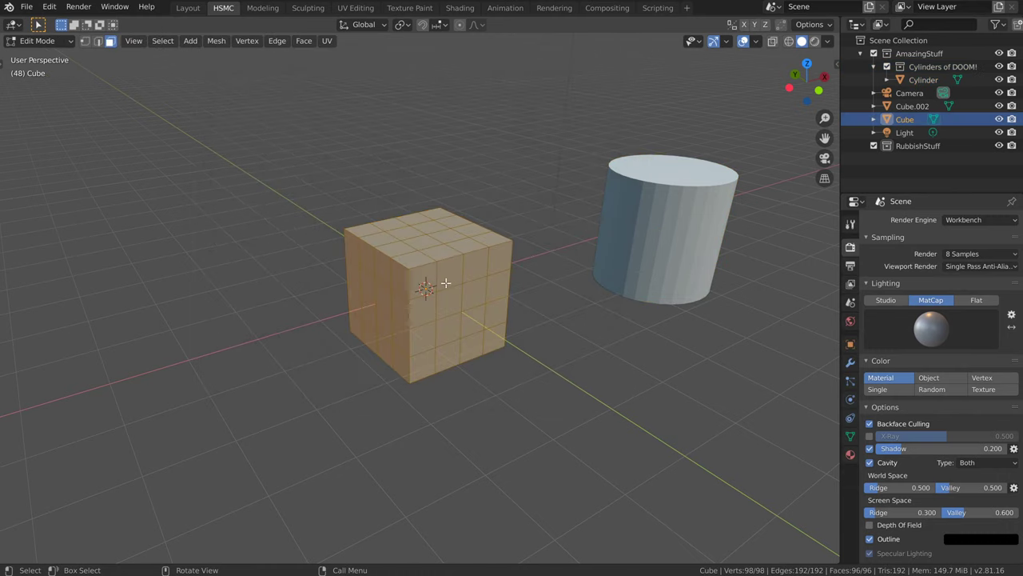
{"action": "right_click", "coordinate": [458, 294]}
{"action": "mouse_move", "coordinate": [461, 260]}
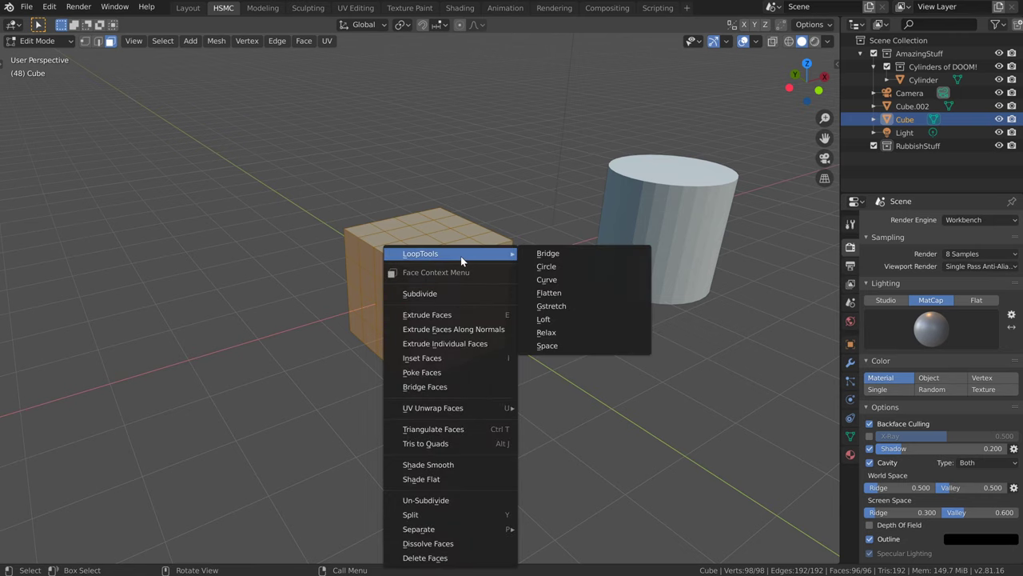
{"action": "left_click", "coordinate": [551, 334]}
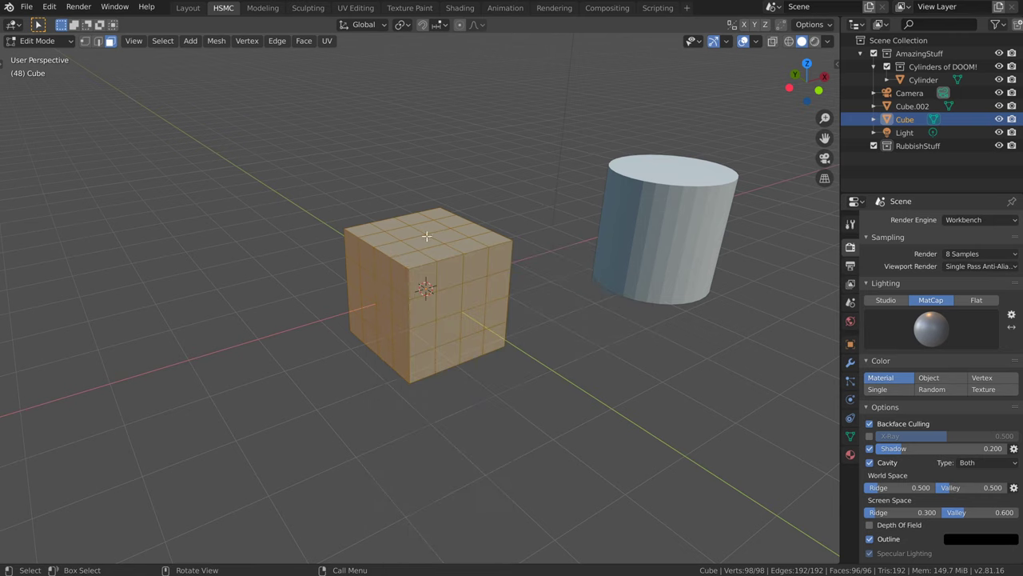
Step: Use LoopTools Circle on the centre vertex of the cube's top face to round the vertices surrounding it
{"action": "middle_click_drag", "start_coordinate": [552, 334], "coordinate": [439, 246]}
{"action": "scroll", "coordinate": [439, 246], "scroll_direction": "up", "scroll_amount": 4}
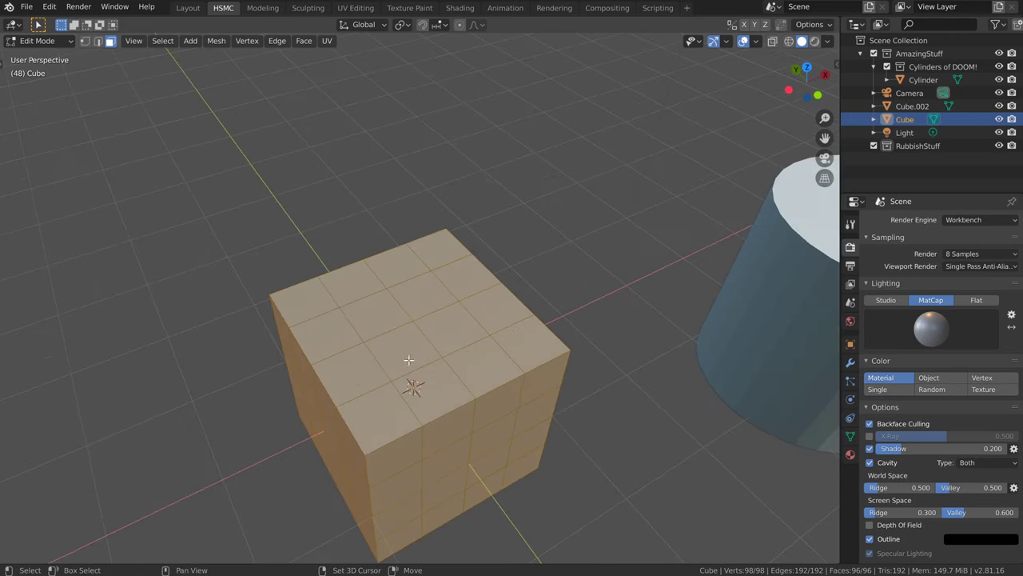
{"action": "key", "text": "1"}
{"action": "key", "text": "alt+a"}
{"action": "left_click", "coordinate": [413, 297]}
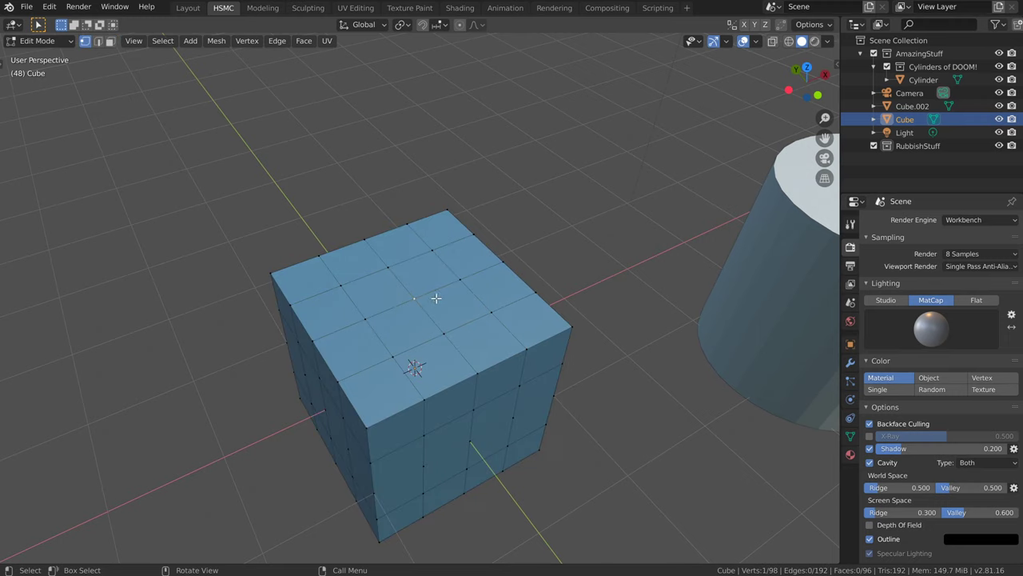
{"action": "right_click", "coordinate": [436, 298]}
{"action": "mouse_move", "coordinate": [456, 255]}
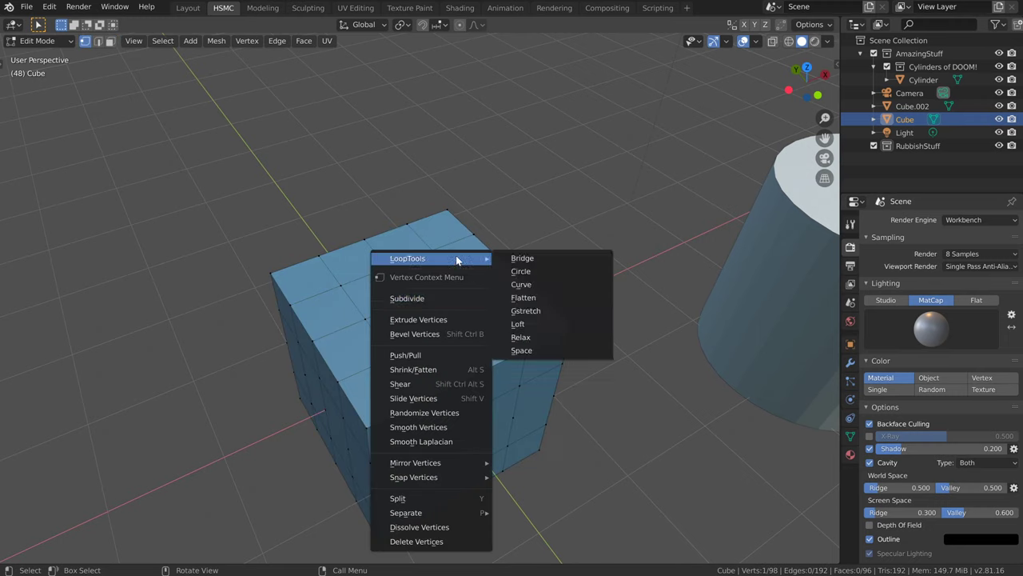
{"action": "left_click", "coordinate": [551, 274]}
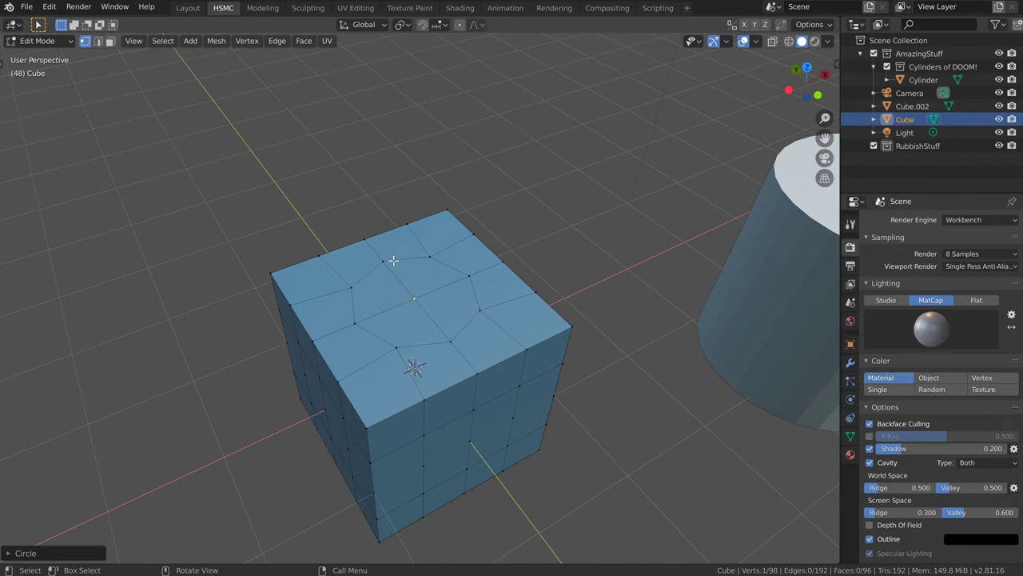
{"action": "middle_click_drag", "start_coordinate": [429, 347], "coordinate": [419, 353]}
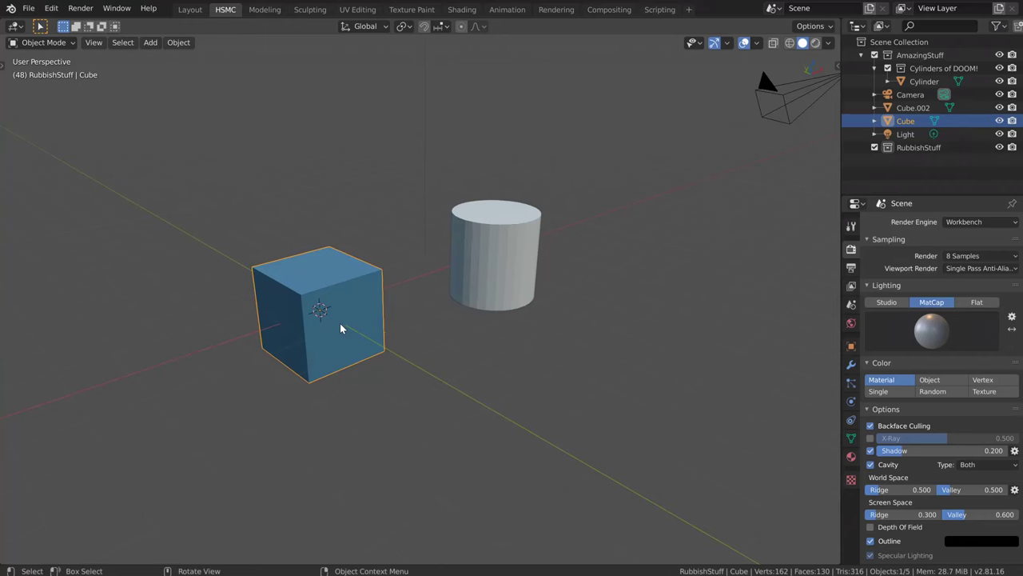
Step: Search the add-ons in the preferences for "copy", enable Interface: Copy Attributes Menu and close the preferences
{"action": "right_click", "coordinate": [339, 323]}
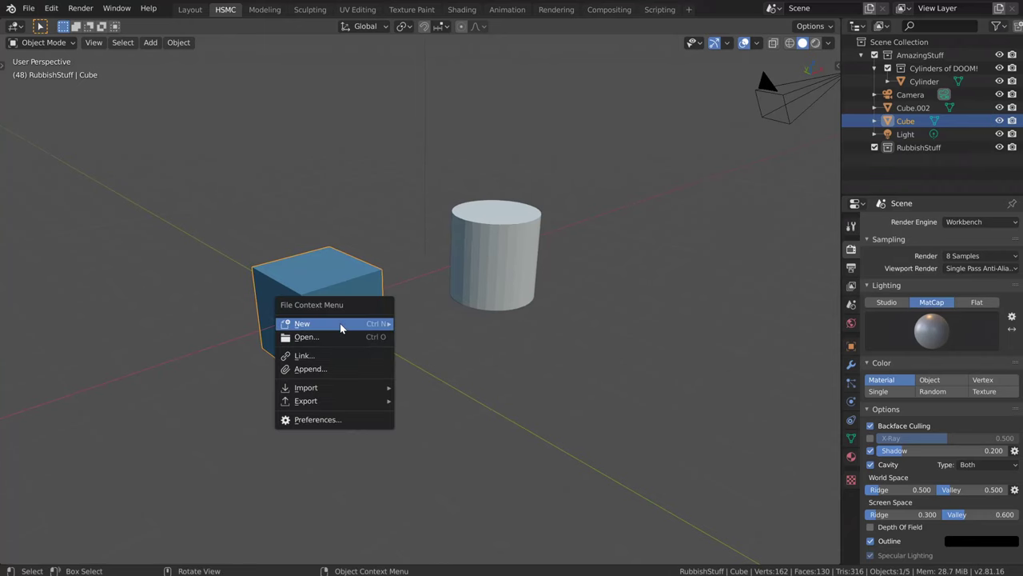
{"action": "left_click", "coordinate": [328, 421]}
{"action": "left_click_drag", "start_coordinate": [342, 264], "coordinate": [486, 173]}
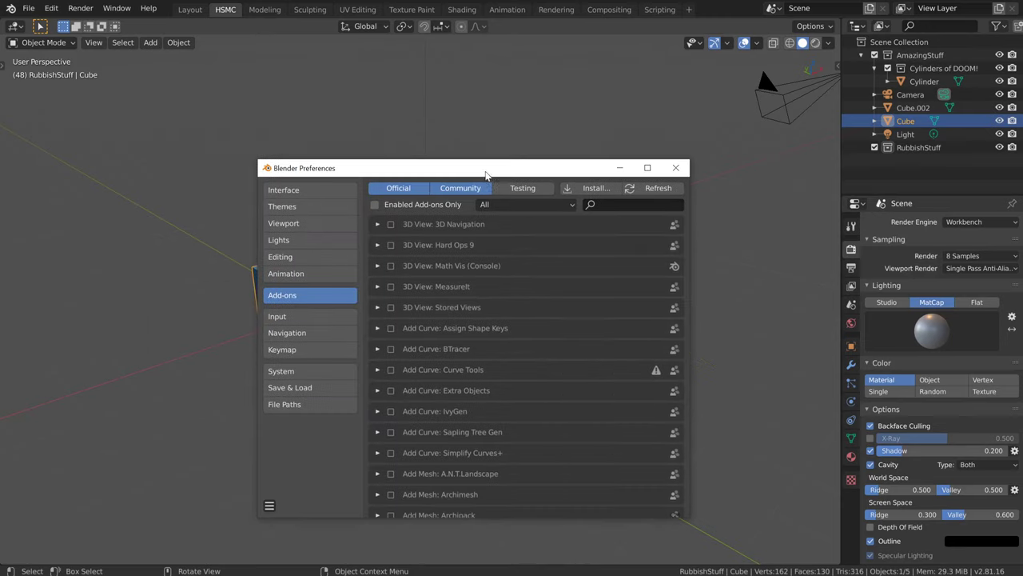
{"action": "left_click", "coordinate": [631, 205]}
{"action": "type", "text": "copy"}
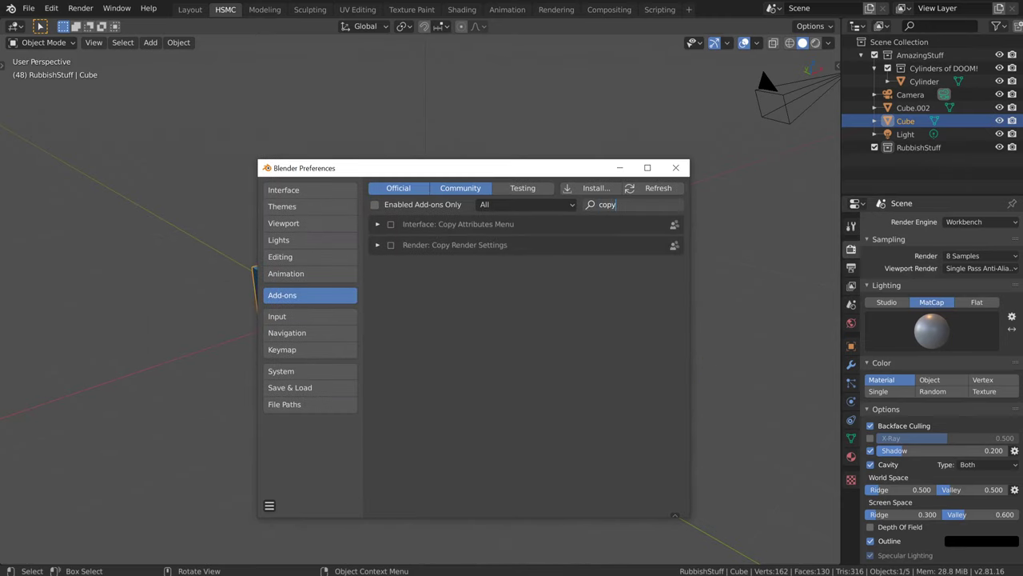
{"action": "key", "text": "Return"}
{"action": "left_click", "coordinate": [390, 224]}
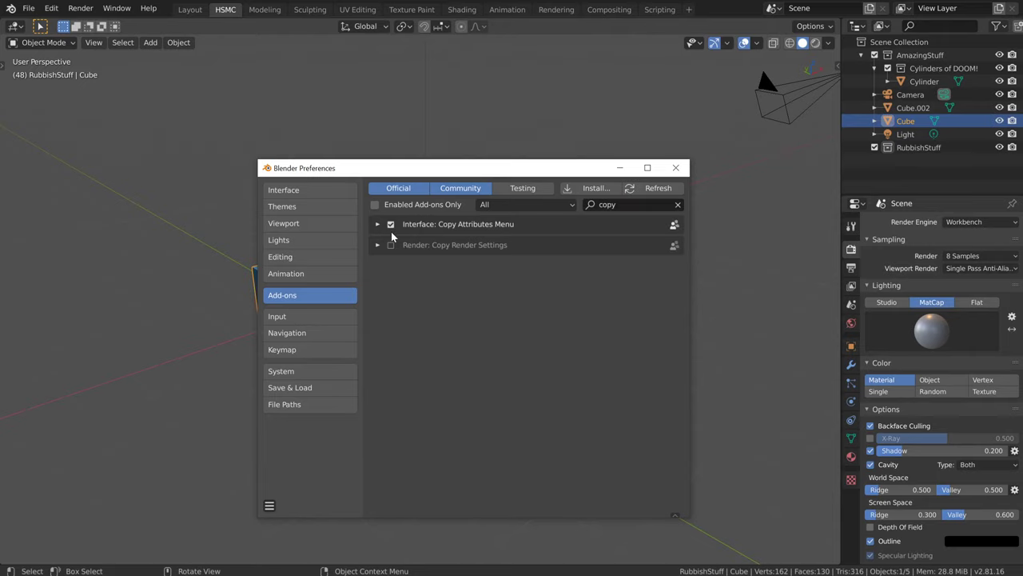
{"action": "left_click", "coordinate": [675, 168]}
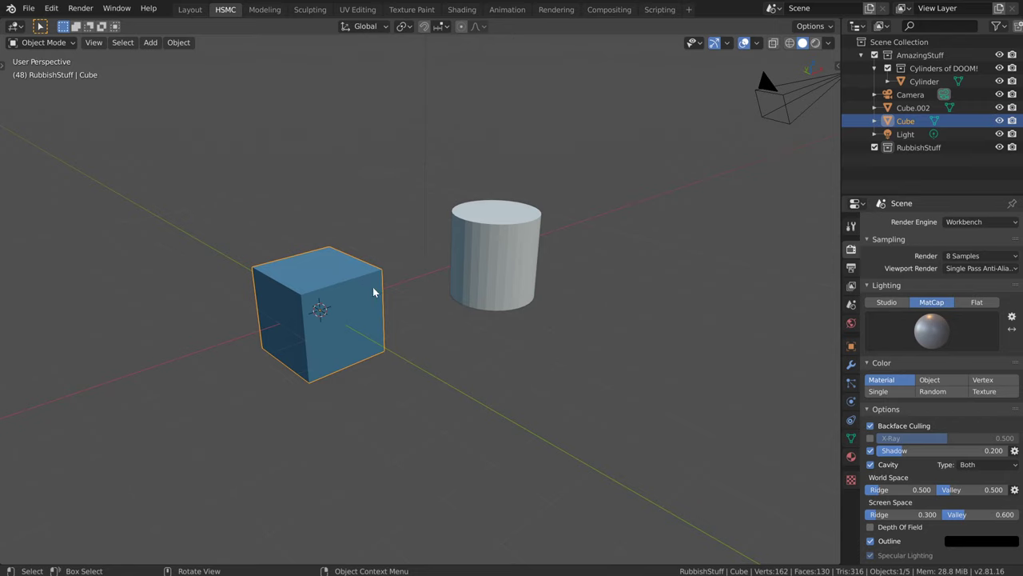
Step: Add Subdivision Surface and Bevel modifiers to the cylinder and place the Bevel above the Subdivision in the stack
{"action": "key", "text": "ctrl+c"}
{"action": "left_click", "coordinate": [548, 291]}
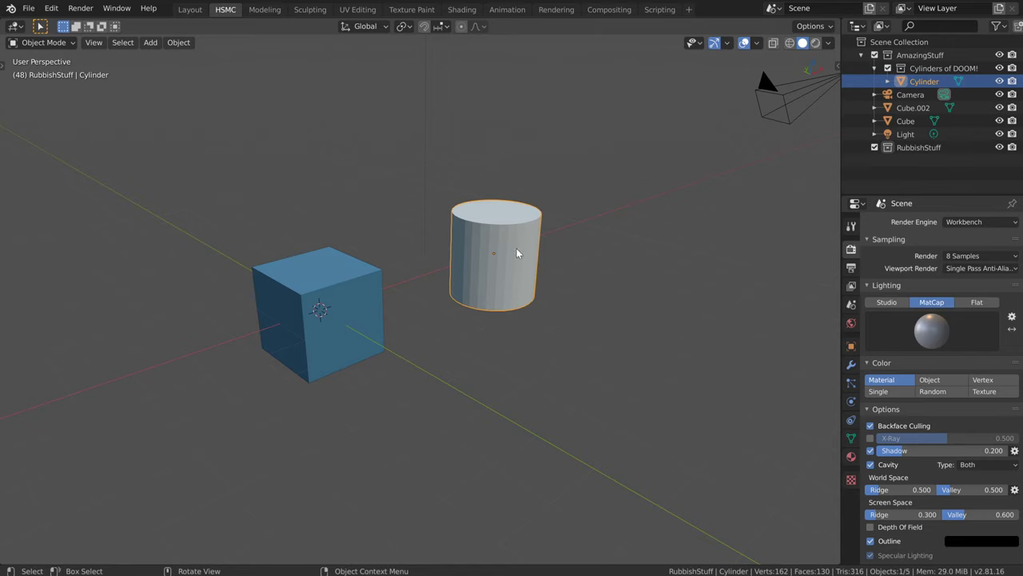
{"action": "left_click", "coordinate": [850, 364]}
{"action": "left_click", "coordinate": [931, 220]}
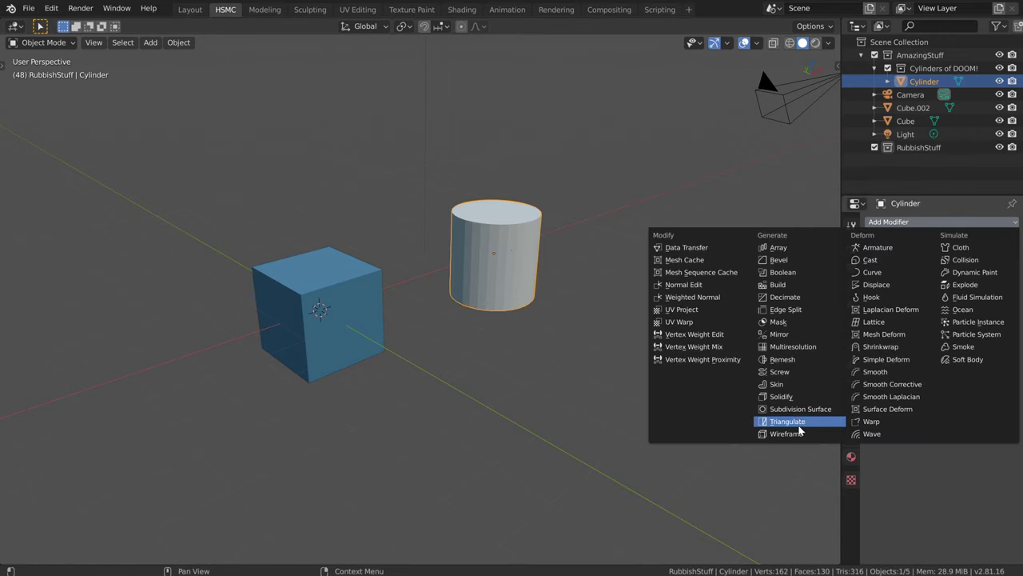
{"action": "left_click", "coordinate": [800, 408]}
{"action": "left_click", "coordinate": [919, 224]}
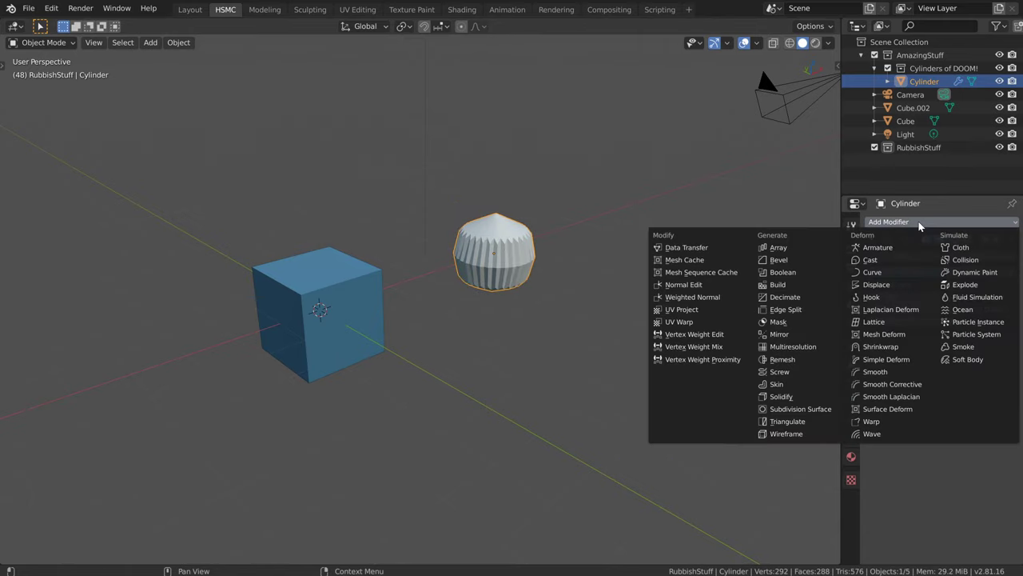
{"action": "left_click", "coordinate": [805, 262]}
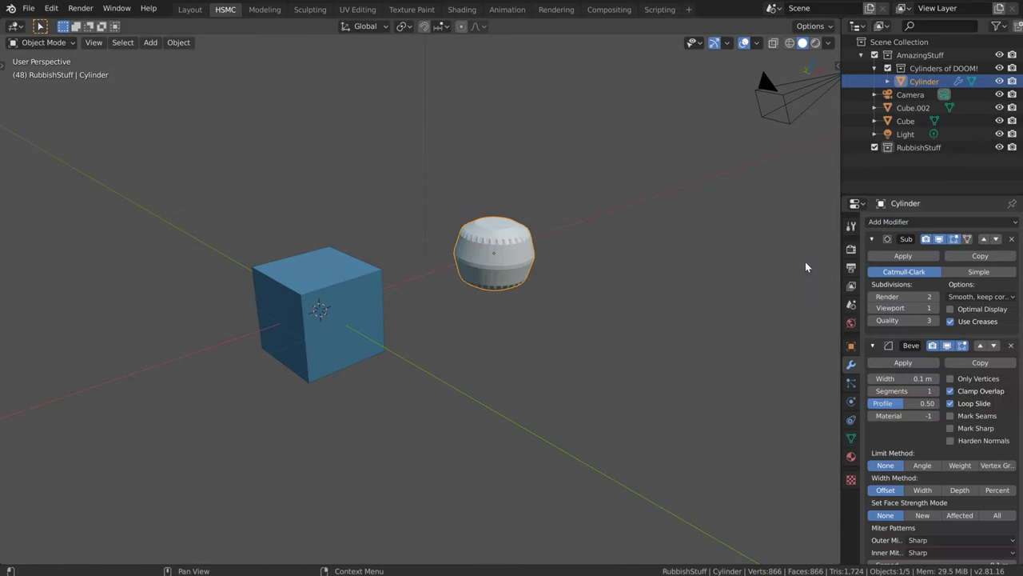
{"action": "left_click", "coordinate": [980, 348]}
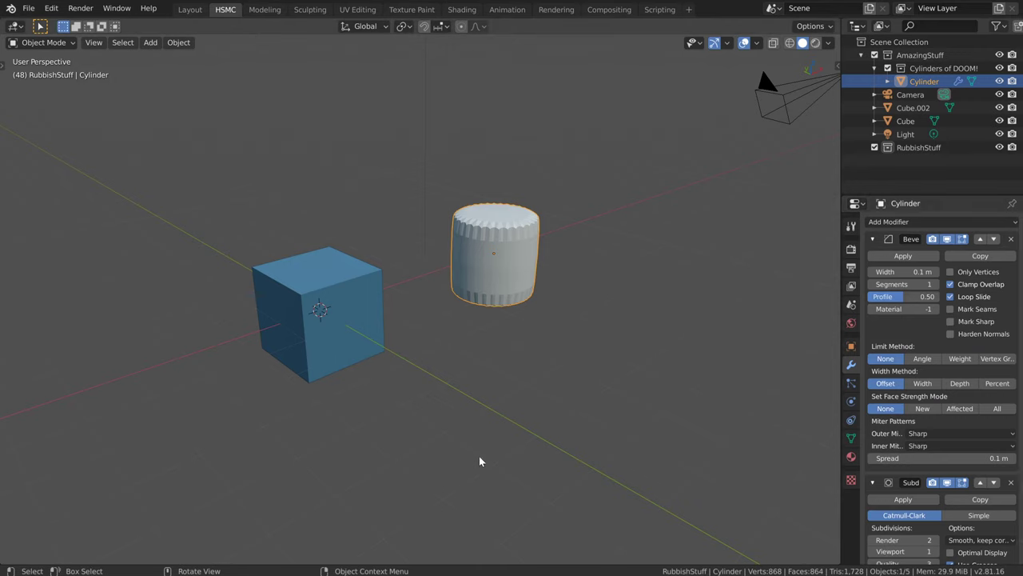
Step: Copy the cylinder's Bevel modifier to the cube with Copy Selected Modifiers and inspect the cube's modifier stack
{"action": "left_click", "coordinate": [327, 322]}
{"action": "left_click", "coordinate": [487, 268], "text": "shift"}
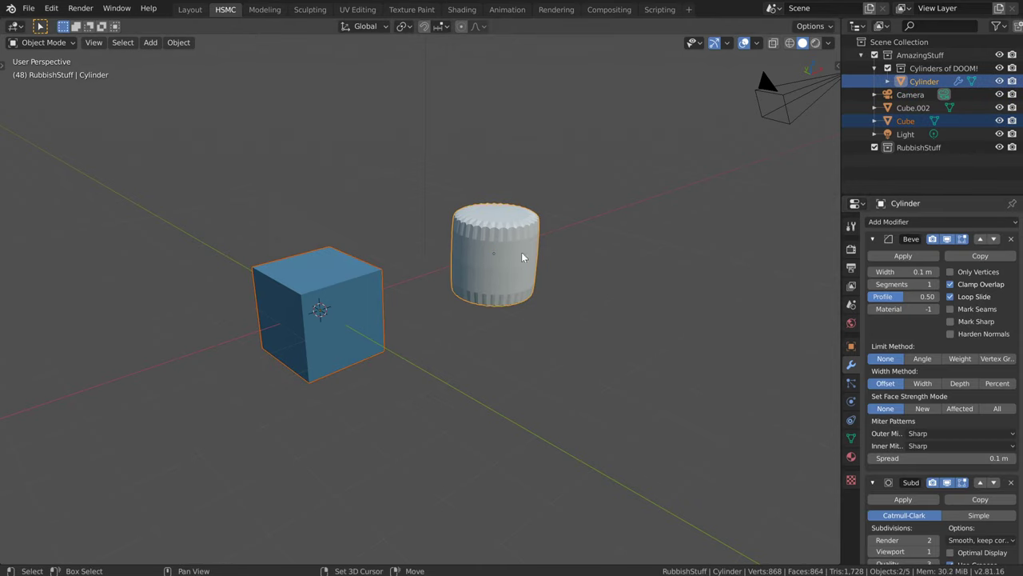
{"action": "key", "text": "ctrl+c"}
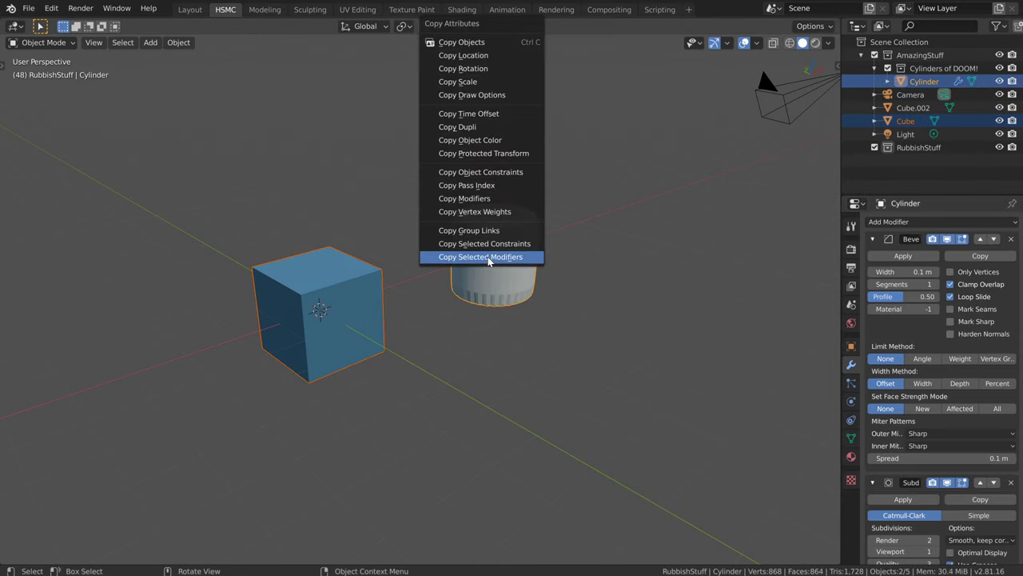
{"action": "left_click", "coordinate": [471, 257]}
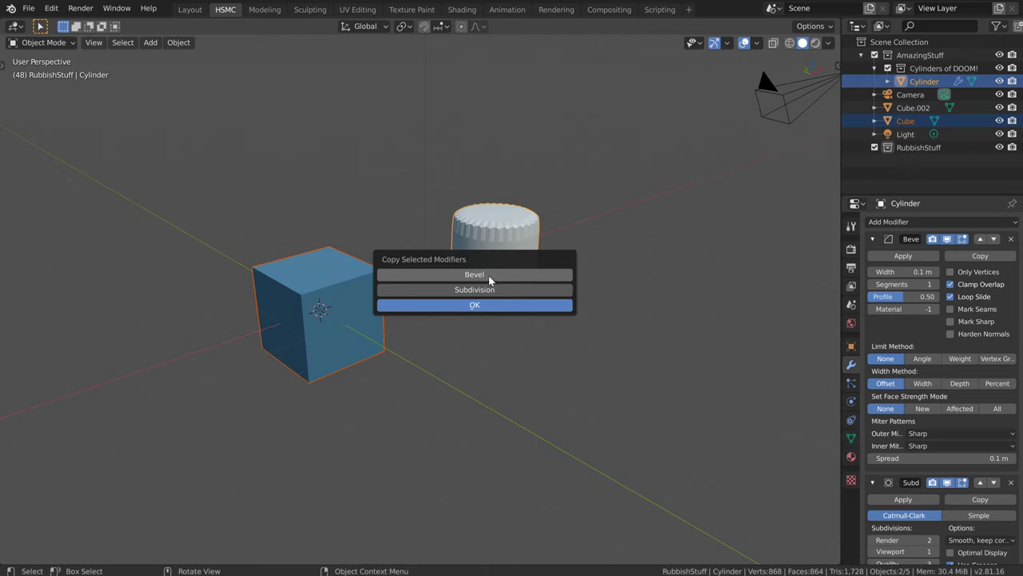
{"action": "left_click", "coordinate": [490, 276]}
{"action": "left_click", "coordinate": [480, 289]}
{"action": "left_click", "coordinate": [487, 305]}
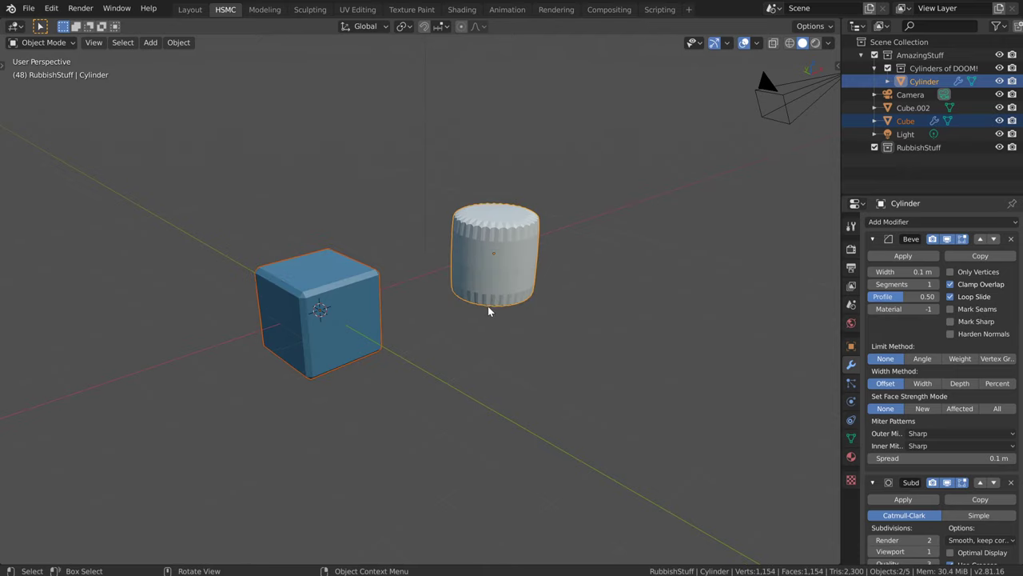
{"action": "left_click", "coordinate": [343, 304]}
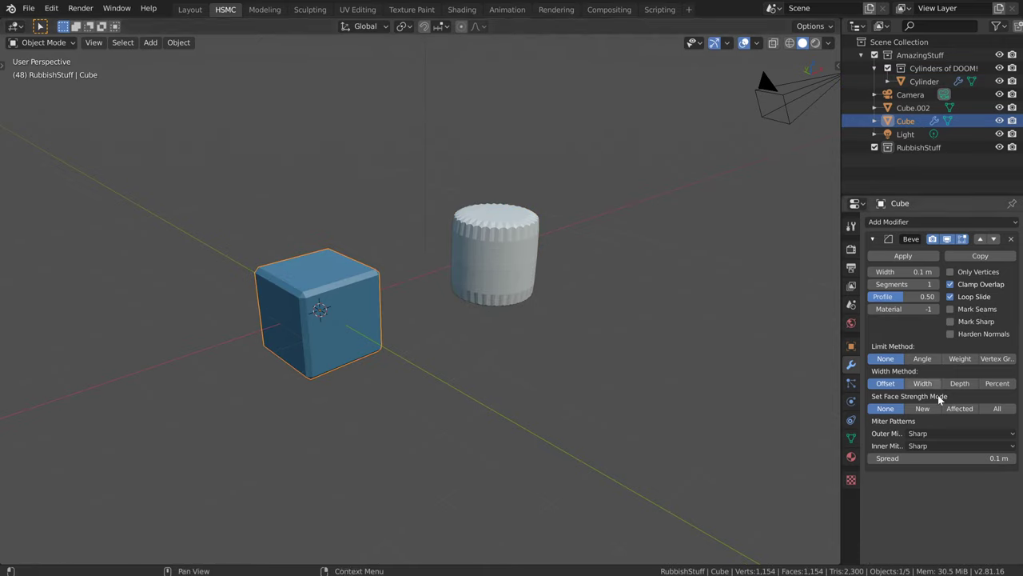
{"action": "middle_click_drag", "start_coordinate": [367, 325], "coordinate": [274, 190]}
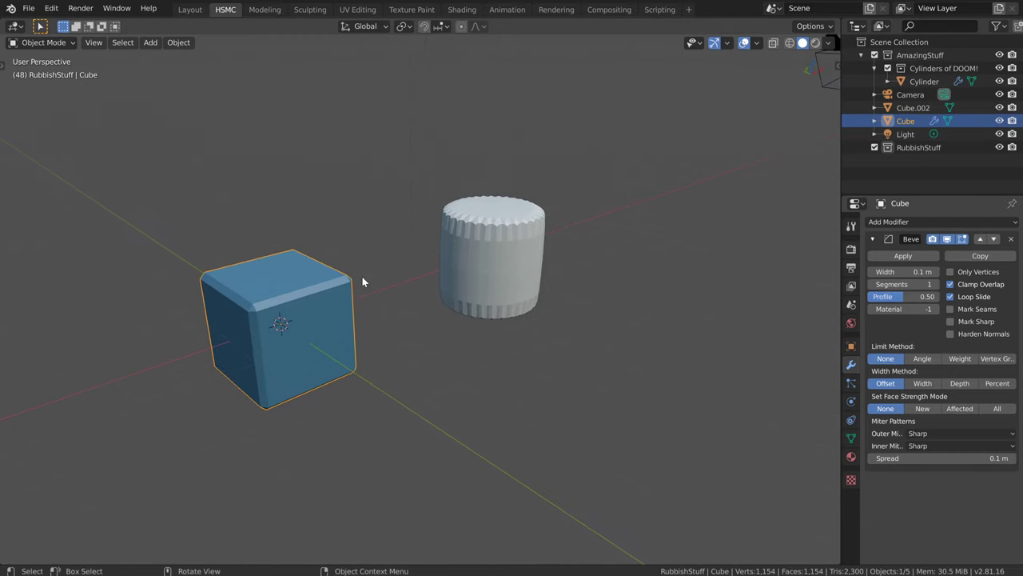
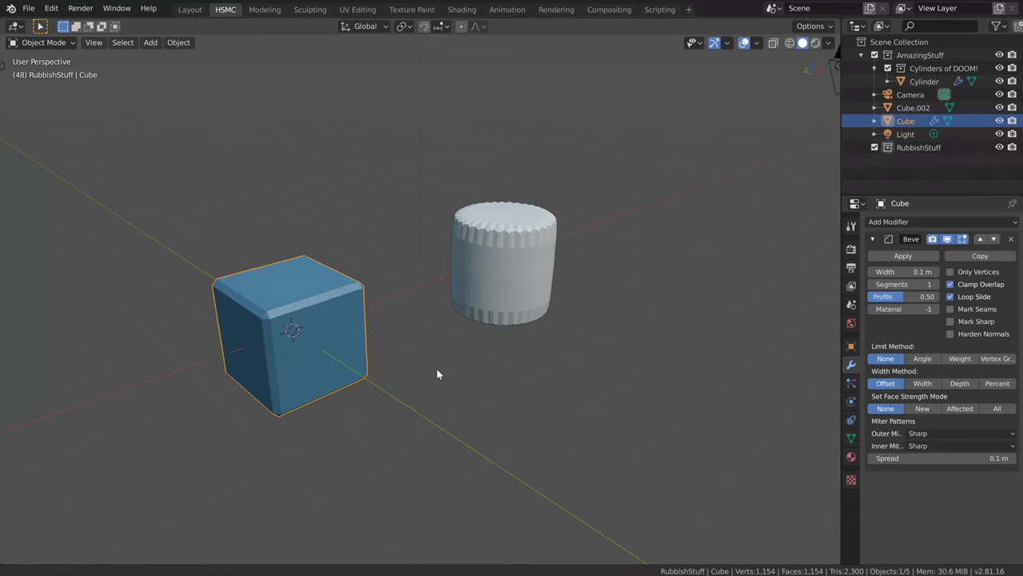
Step: Search the add-ons in the preferences for "bool" to check Object: Bool Tool, and close the preferences
{"action": "key", "text": "F4"}
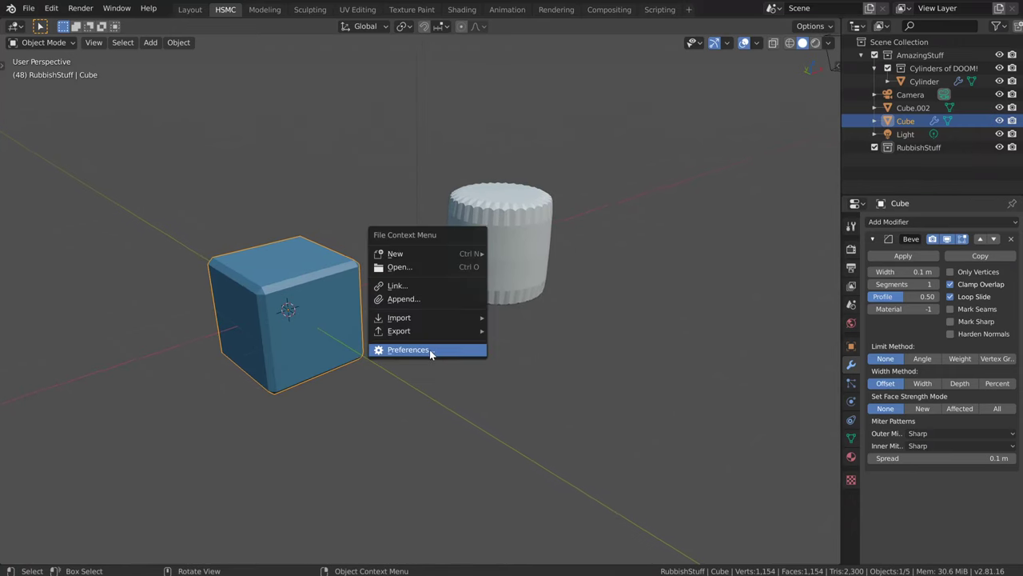
{"action": "left_click", "coordinate": [432, 350]}
{"action": "left_click", "coordinate": [608, 225]}
{"action": "key", "text": "BackSpace"}
{"action": "type", "text": "bool"}
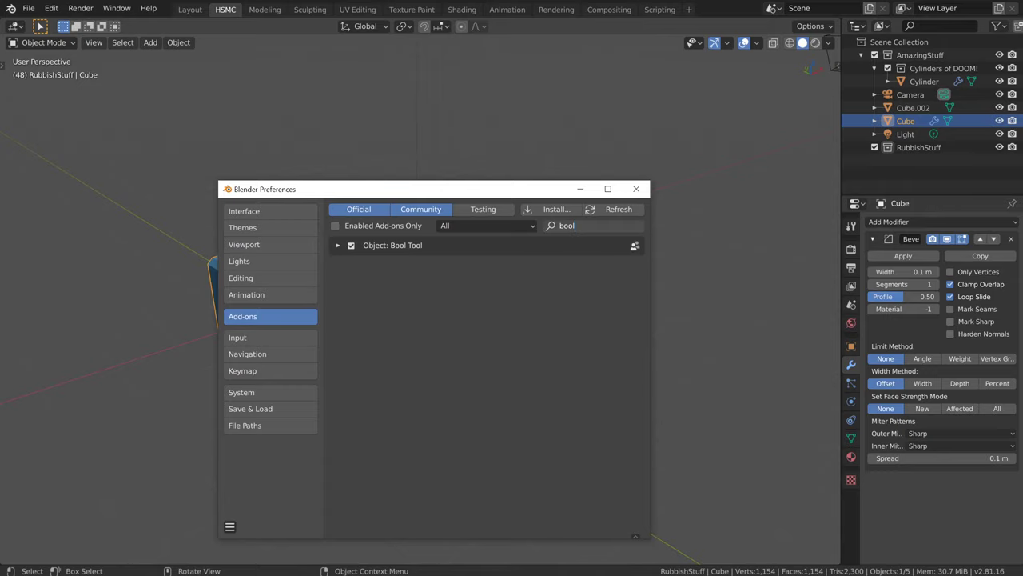
{"action": "left_click", "coordinate": [635, 191]}
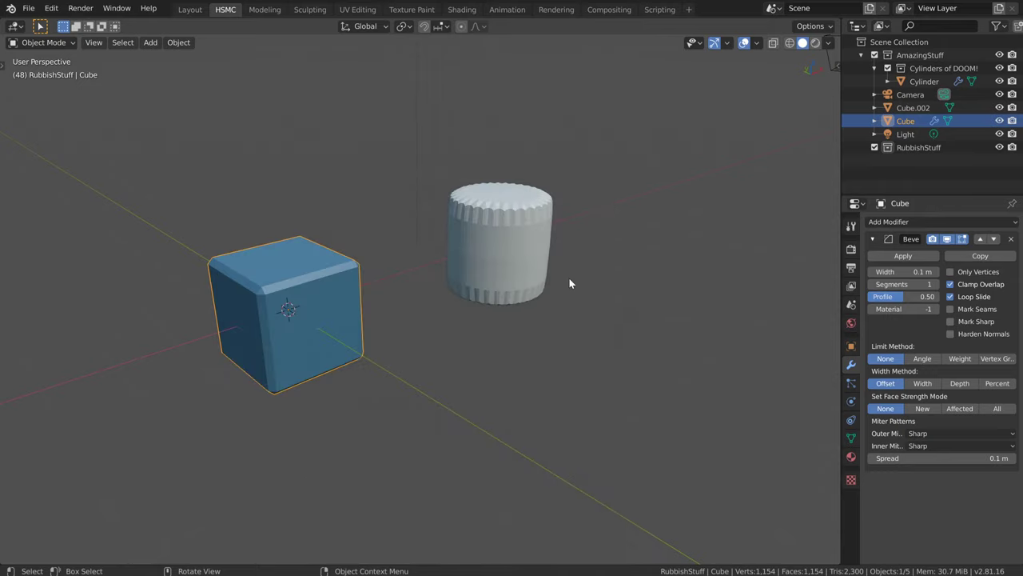
Step: Move the cylinder horizontally, with global Z locked, so that it overlaps a corner of the cube
{"action": "left_click", "coordinate": [519, 249]}
{"action": "middle_click_drag", "start_coordinate": [516, 248], "coordinate": [507, 261]}
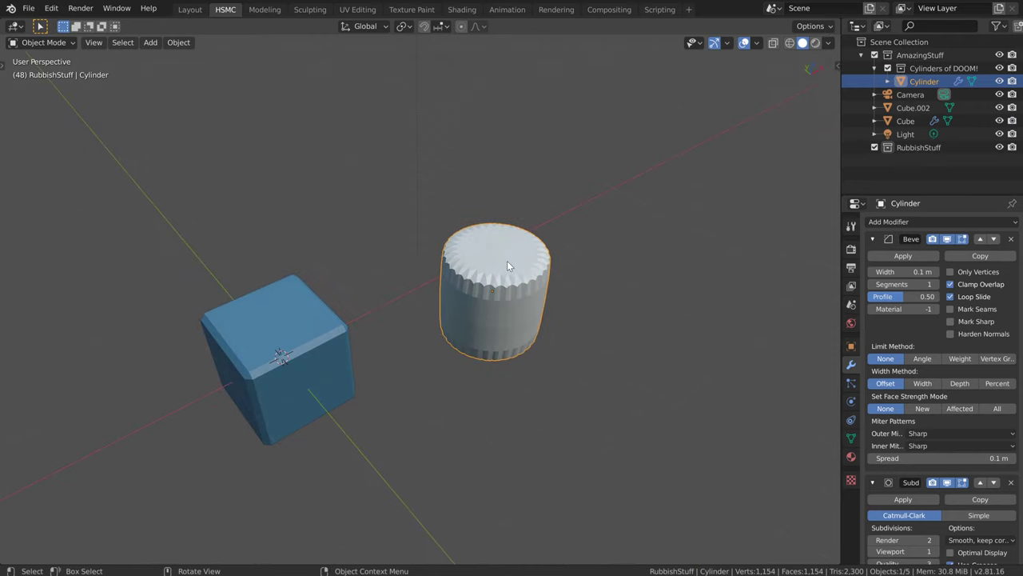
{"action": "key", "text": "g"}
{"action": "key", "text": "shift+z"}
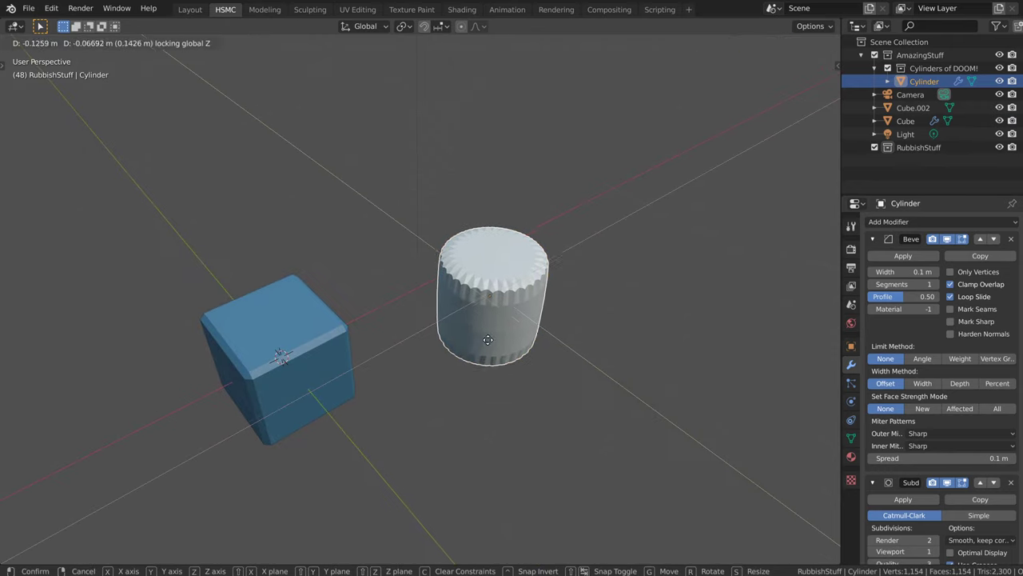
{"action": "left_click", "coordinate": [374, 330]}
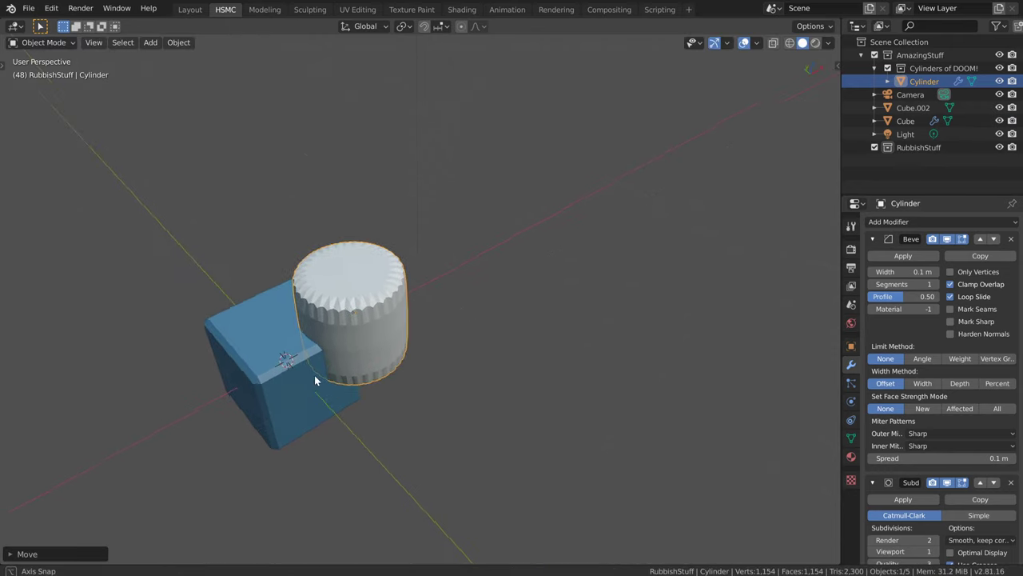
Step: Cut the cylinder out of the cube with a Bool Tool Difference, keeping the cube as the active object
{"action": "middle_click_drag", "start_coordinate": [314, 375], "coordinate": [541, 280]}
{"action": "scroll", "coordinate": [454, 286], "scroll_direction": "up", "scroll_amount": 4}
{"action": "left_click", "coordinate": [454, 286], "text": "shift"}
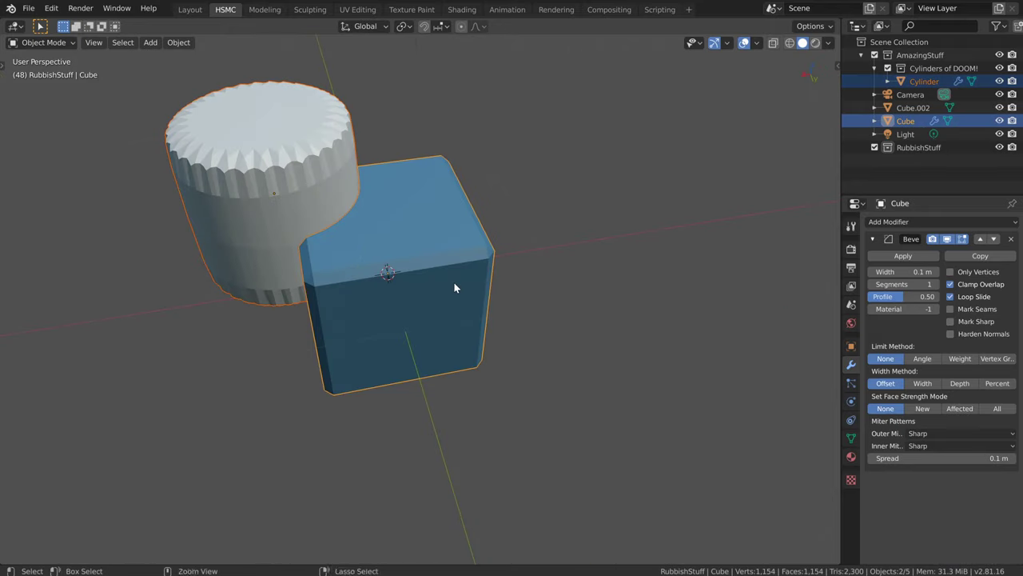
{"action": "key", "text": "ctrl+KP_Subtract"}
{"action": "middle_click_drag", "start_coordinate": [309, 291], "coordinate": [416, 298]}
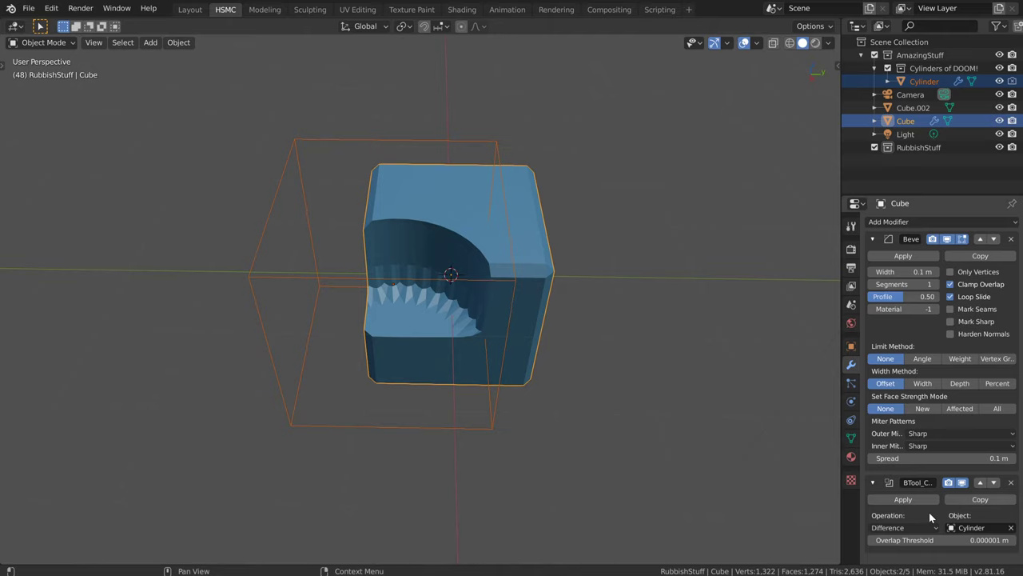
Step: Set the cylinder's viewport display to Wire instead of Bounds
{"action": "left_click", "coordinate": [303, 138]}
{"action": "middle_click_drag", "start_coordinate": [437, 336], "coordinate": [413, 359]}
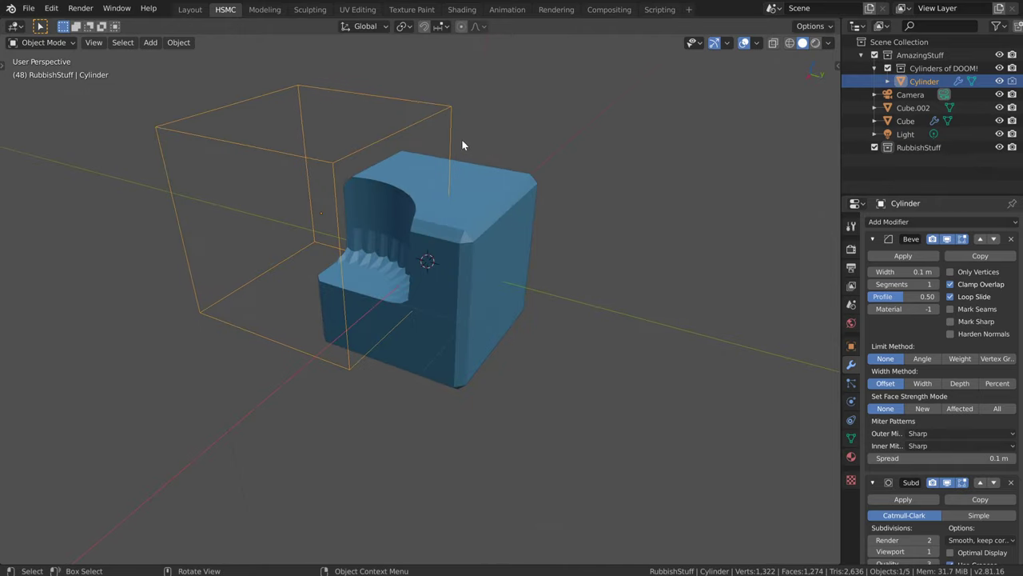
{"action": "left_click", "coordinate": [852, 347]}
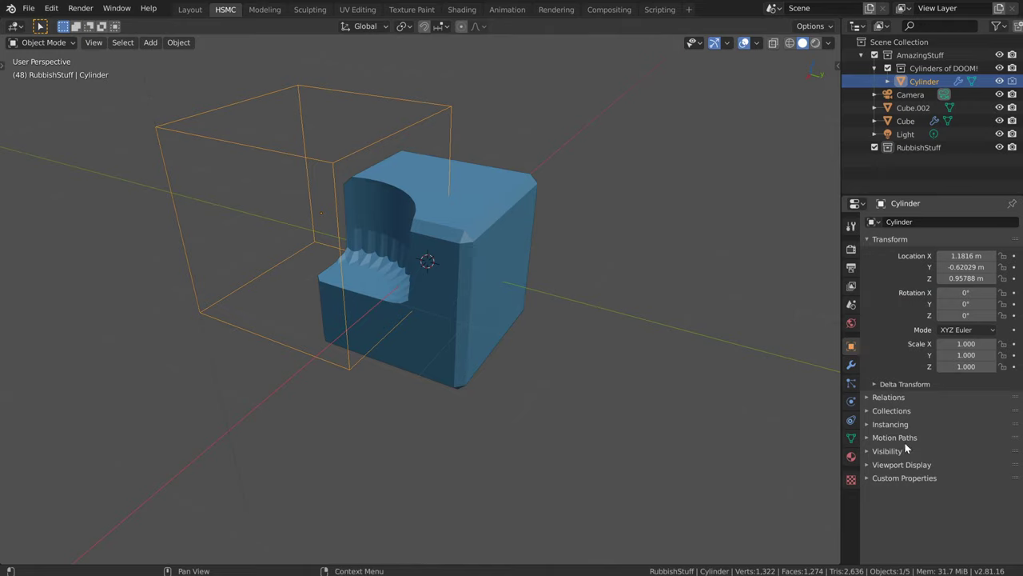
{"action": "left_click", "coordinate": [909, 468]}
{"action": "scroll", "coordinate": [908, 468], "scroll_direction": "down", "scroll_amount": 1}
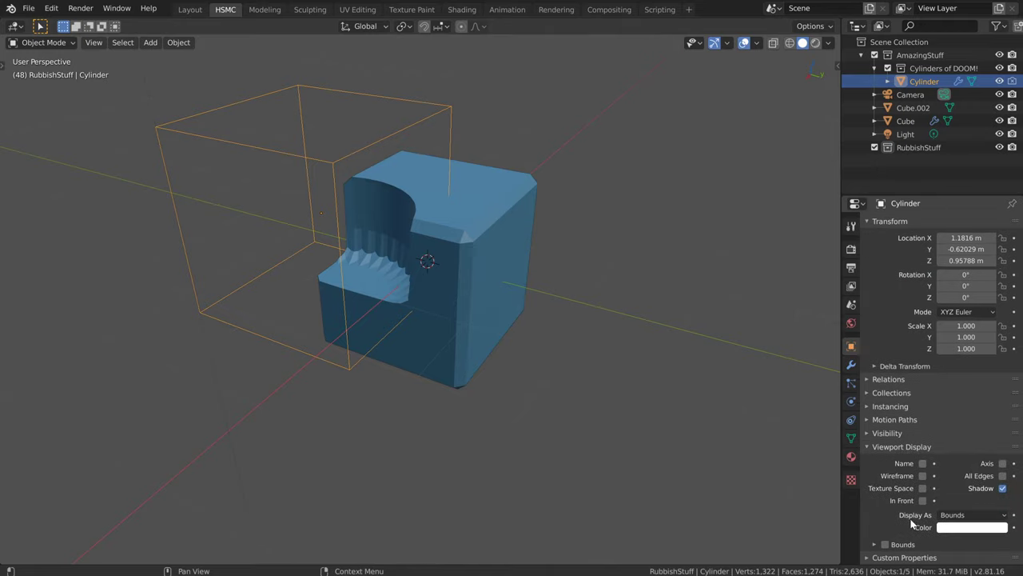
{"action": "left_click", "coordinate": [958, 517]}
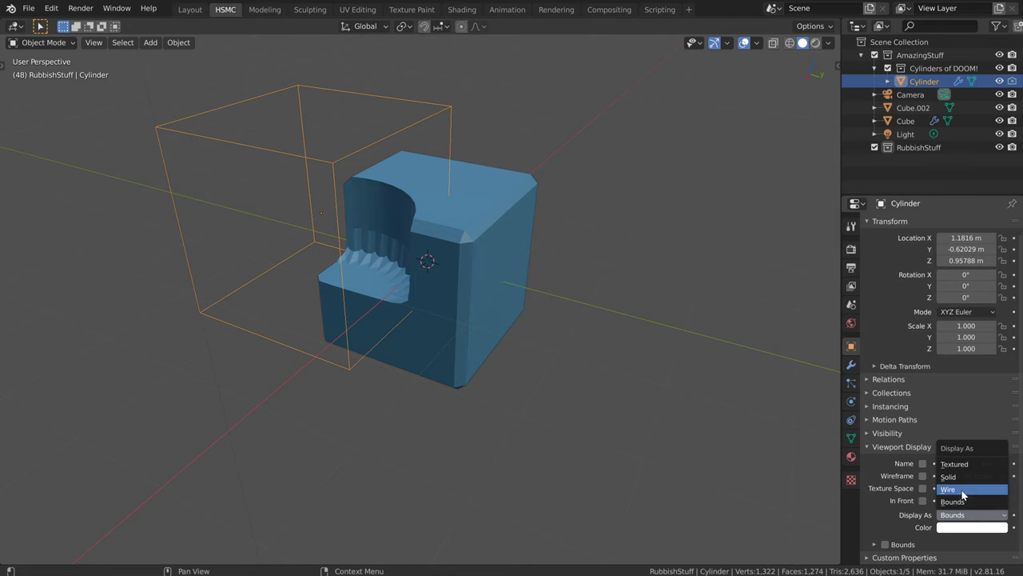
{"action": "left_click", "coordinate": [962, 491]}
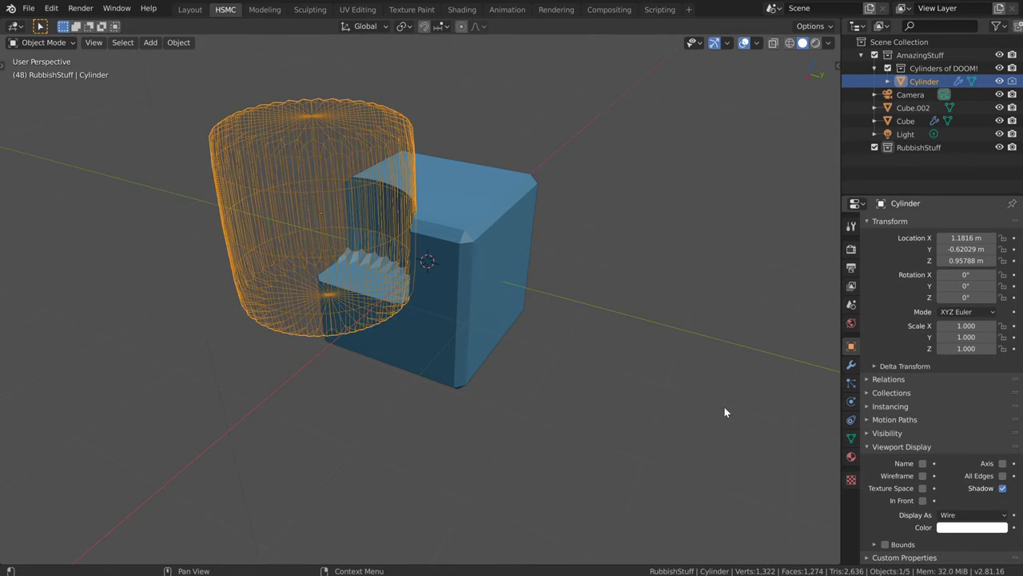
{"action": "middle_click_drag", "start_coordinate": [464, 276], "coordinate": [524, 256]}
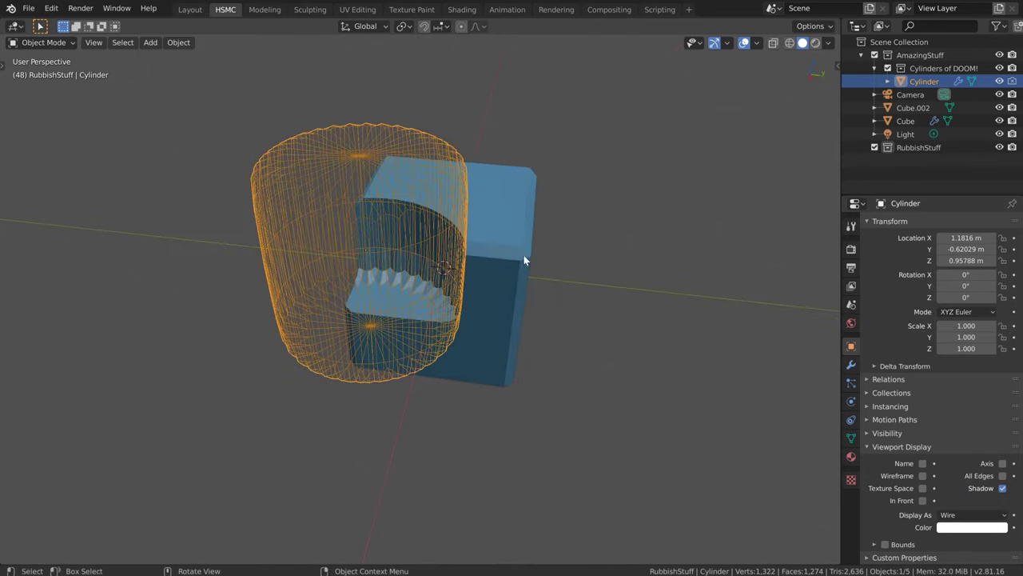
Step: Examine the Bool Tool add-on's settings and shortcut list in the preferences, and close the preferences
{"action": "key", "text": "F4"}
{"action": "left_click", "coordinate": [489, 276]}
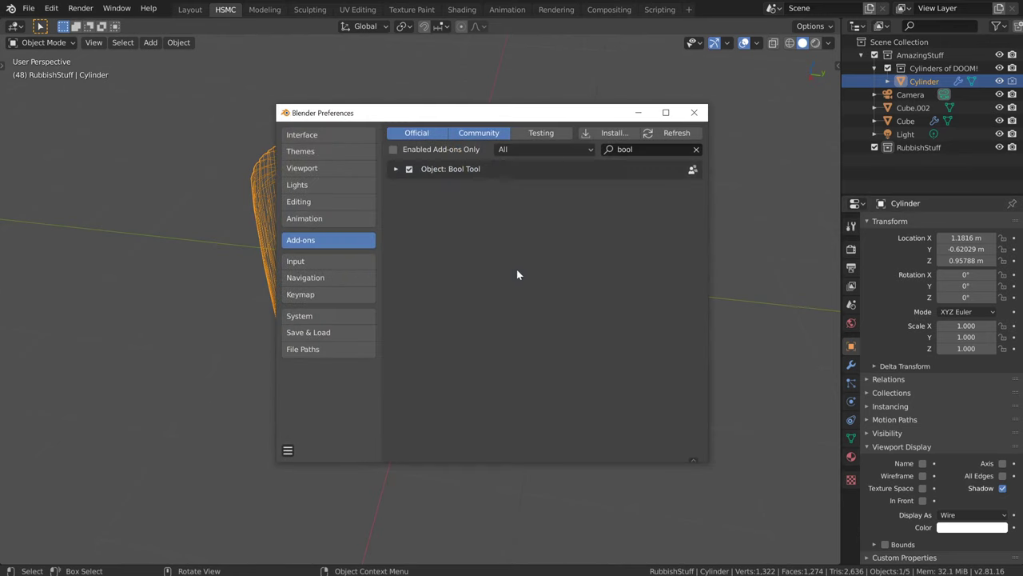
{"action": "left_click", "coordinate": [395, 169]}
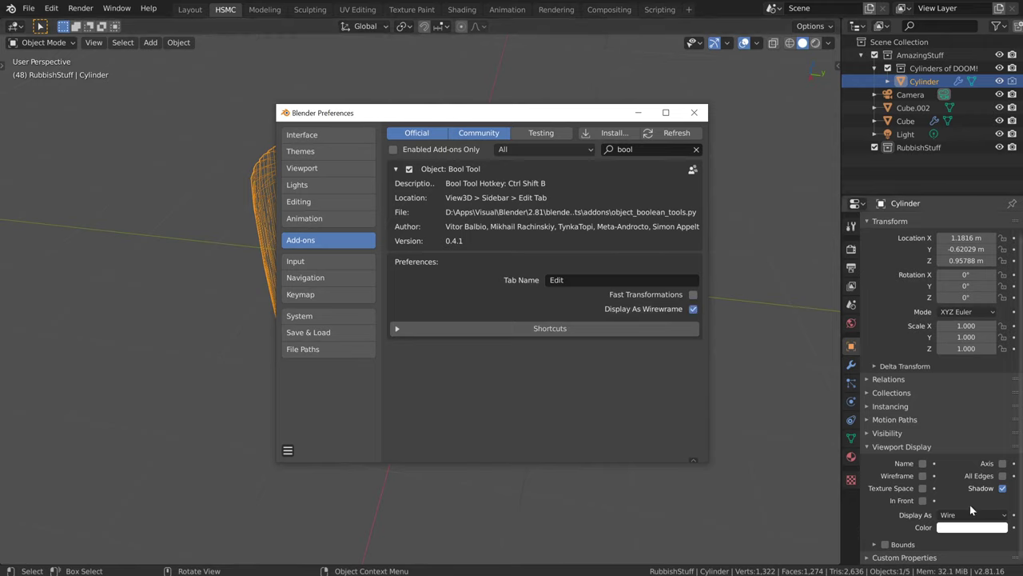
{"action": "left_click", "coordinate": [397, 329]}
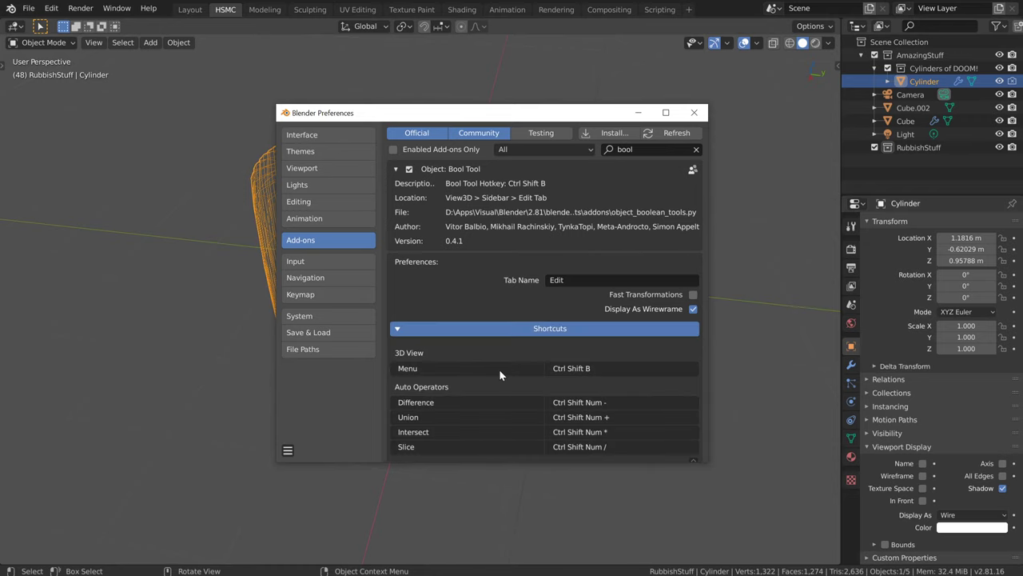
{"action": "scroll", "coordinate": [499, 369], "scroll_direction": "down", "scroll_amount": 4}
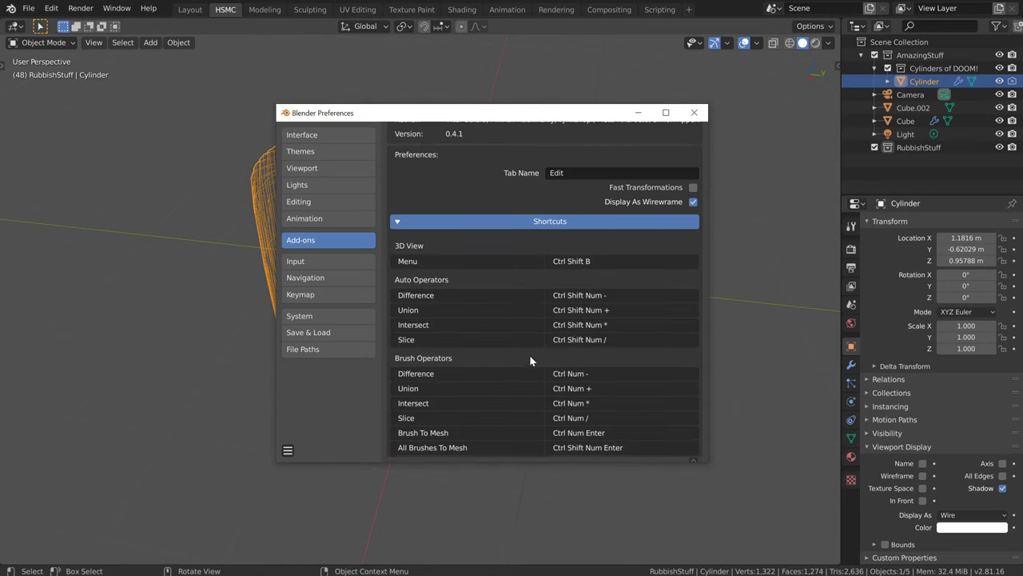
{"action": "left_click", "coordinate": [694, 112]}
Step: Add a UV sphere and move it about 2 m so that it overlaps the cube's upper corner opposite the cylinder
{"action": "key", "text": "shift+a"}
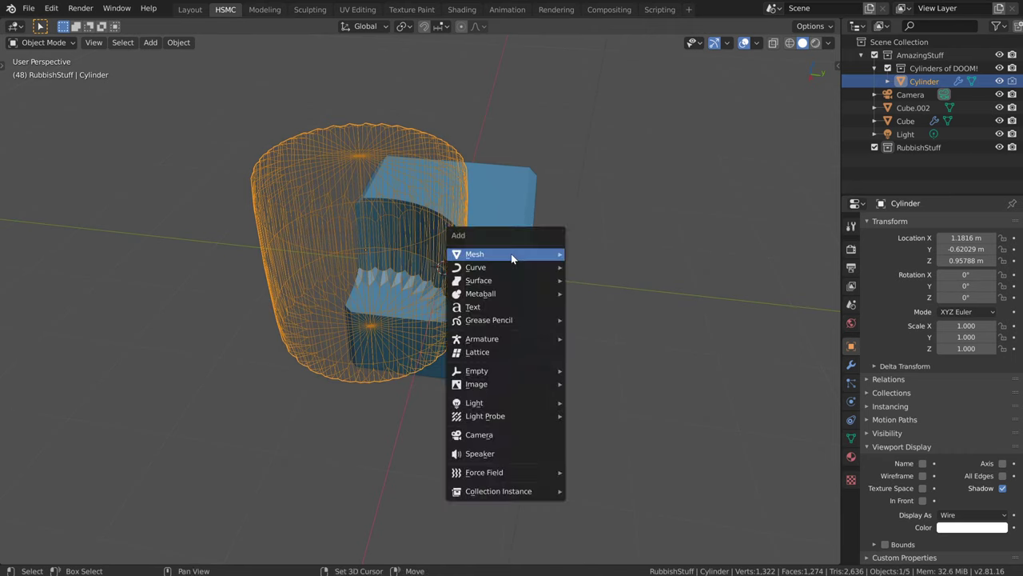
{"action": "mouse_move", "coordinate": [512, 254]}
{"action": "left_click", "coordinate": [637, 294]}
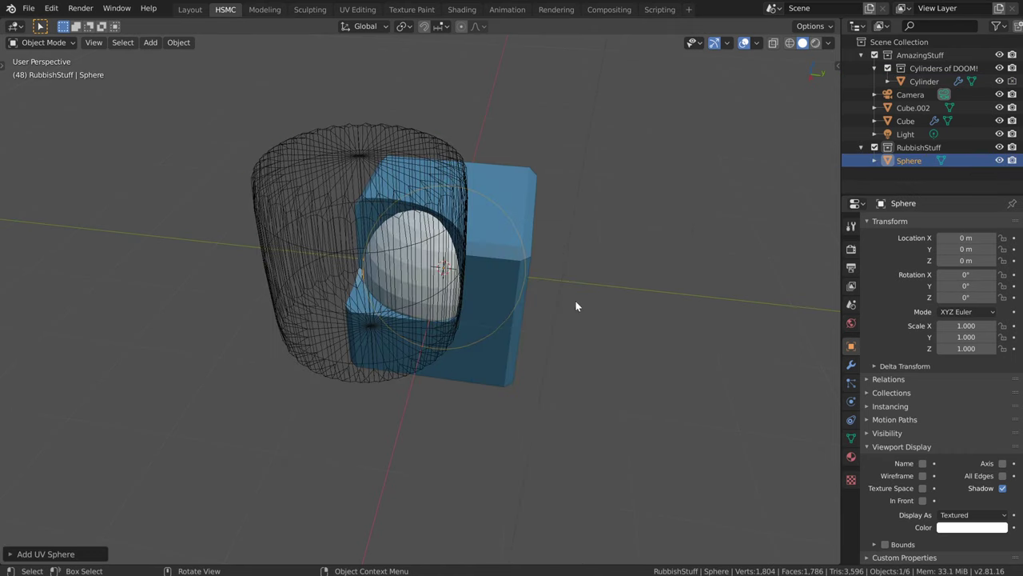
{"action": "middle_click_drag", "start_coordinate": [575, 304], "coordinate": [487, 300]}
{"action": "key", "text": "g"}
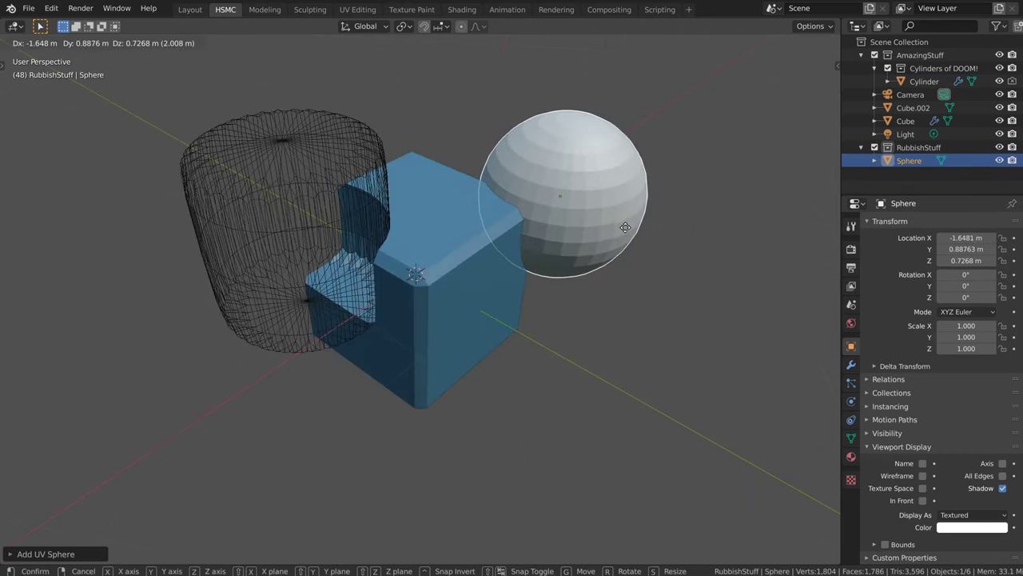
{"action": "left_click", "coordinate": [623, 240]}
Step: Cut the sphere out of the cube with a Bool Tool brush Difference, and test-move the sphere, cancelling the move
{"action": "left_click", "coordinate": [446, 309], "text": "shift"}
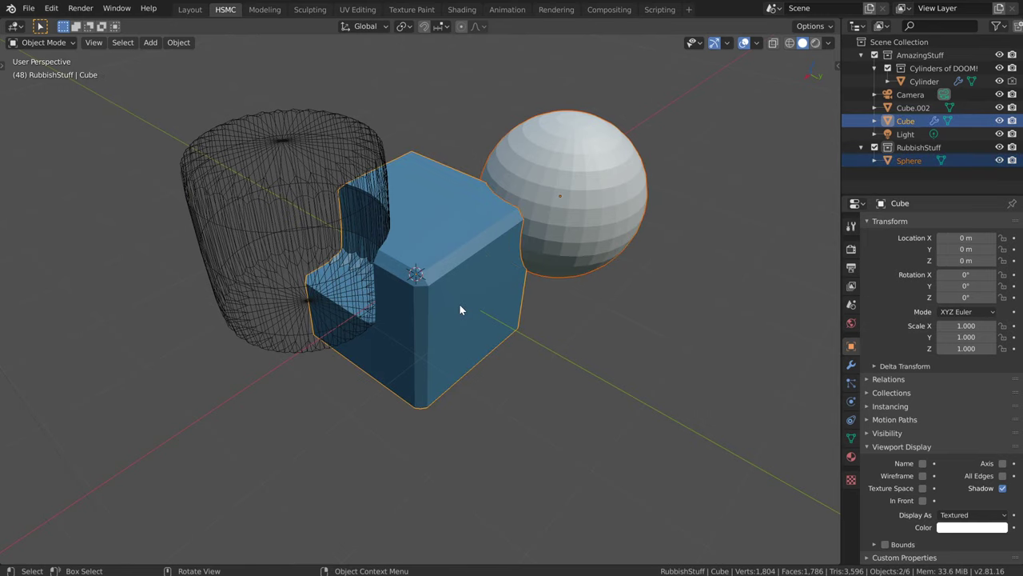
{"action": "key", "text": "ctrl+KP_Subtract"}
{"action": "middle_click_drag", "start_coordinate": [482, 274], "coordinate": [535, 265]}
{"action": "left_click", "coordinate": [547, 288]}
{"action": "key", "text": "g"}
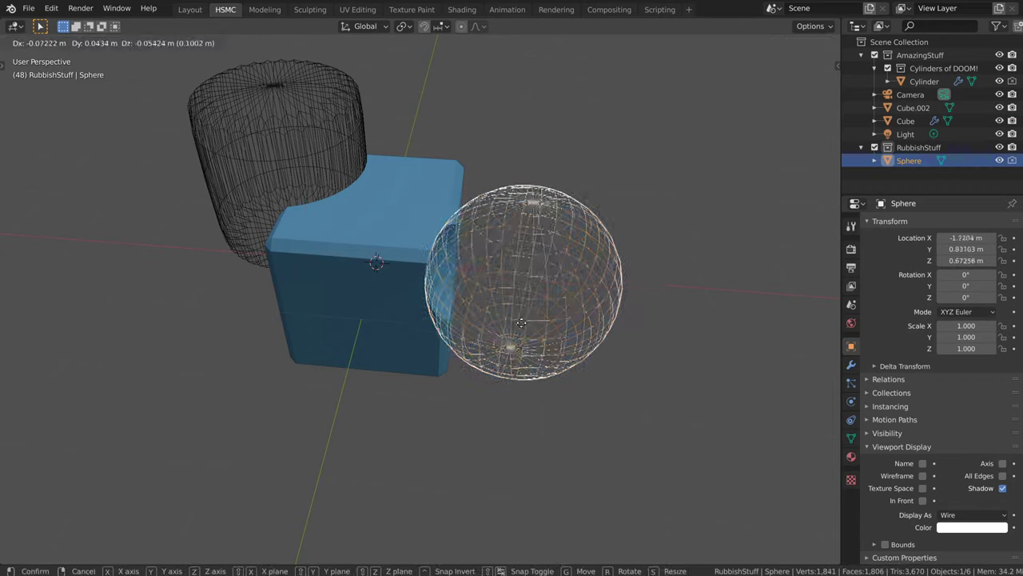
{"action": "key", "text": "Escape"}
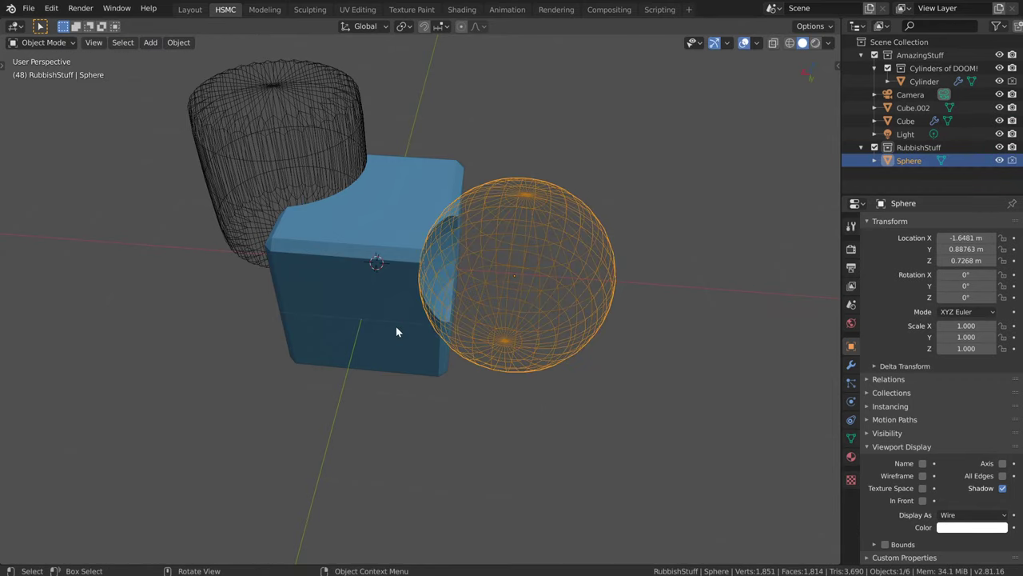
{"action": "middle_click_drag", "start_coordinate": [395, 332], "coordinate": [423, 339]}
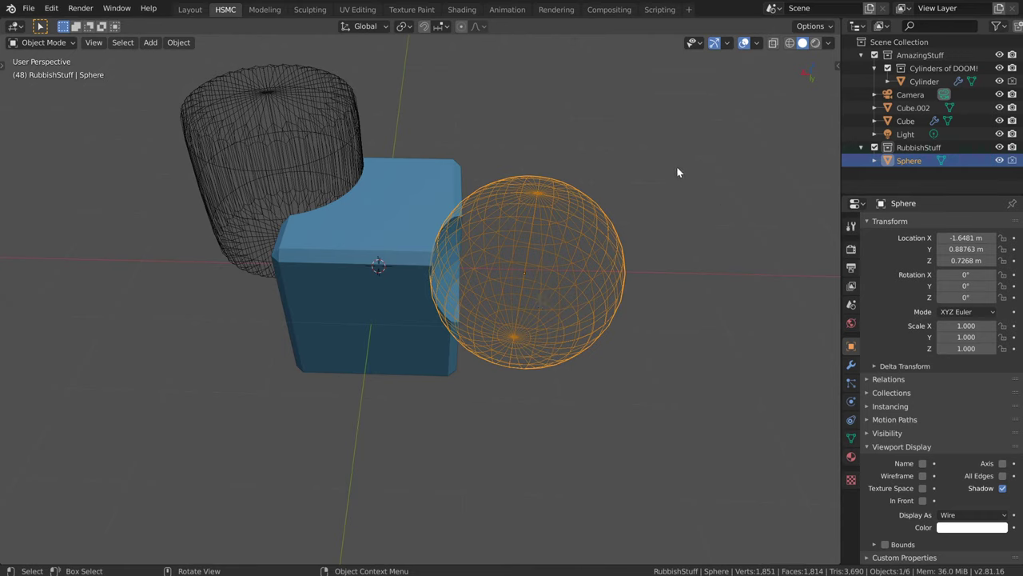
Step: Show the Bool Tool controls in the sidebar and toggle the sphere brush's effect off and on twice
{"action": "key", "text": "n"}
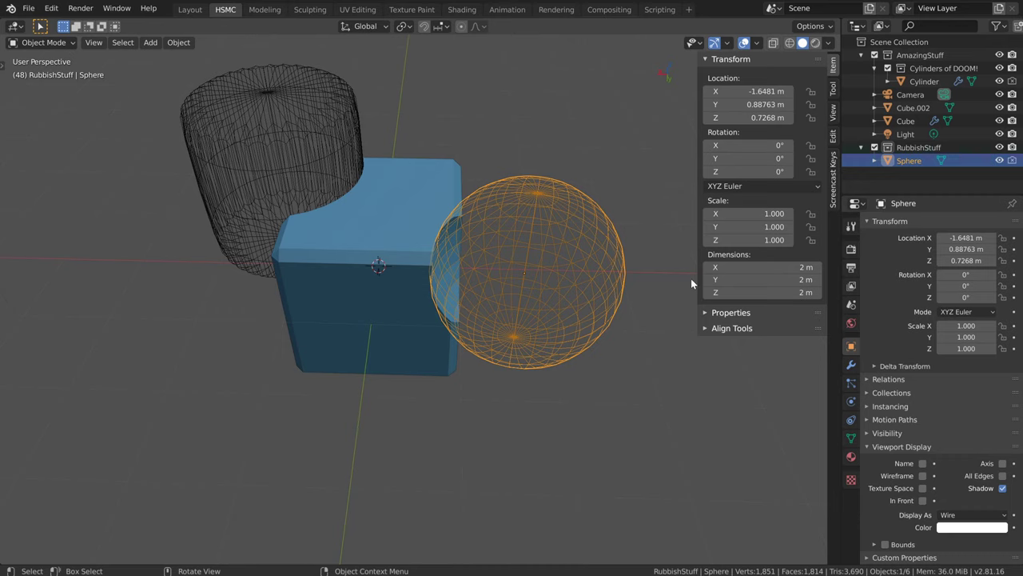
{"action": "left_click", "coordinate": [833, 138]}
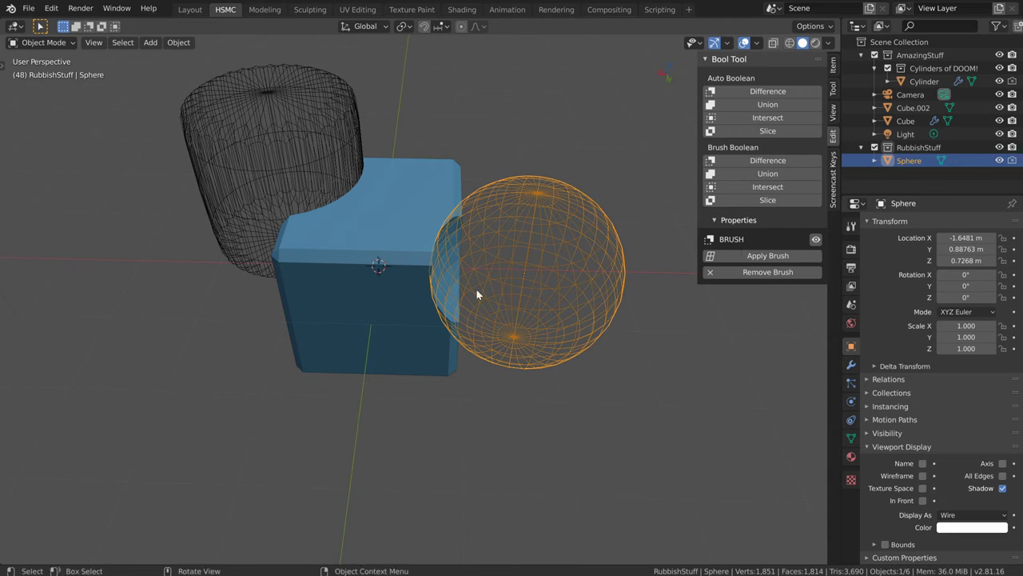
{"action": "left_click", "coordinate": [816, 239]}
{"action": "left_click", "coordinate": [816, 239]}
{"action": "left_click", "coordinate": [817, 239]}
{"action": "left_click", "coordinate": [816, 239]}
Step: Toggle the cylinder's cut off and on in the cube's Brush Viewer, and apply all of the cube's Boolean brushes
{"action": "left_click", "coordinate": [265, 126]}
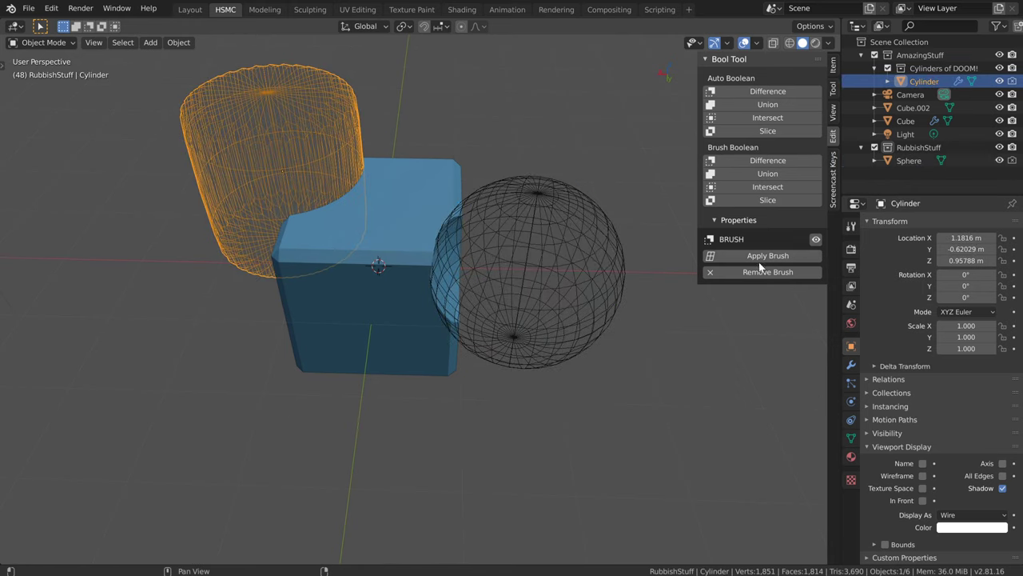
{"action": "left_click", "coordinate": [389, 264]}
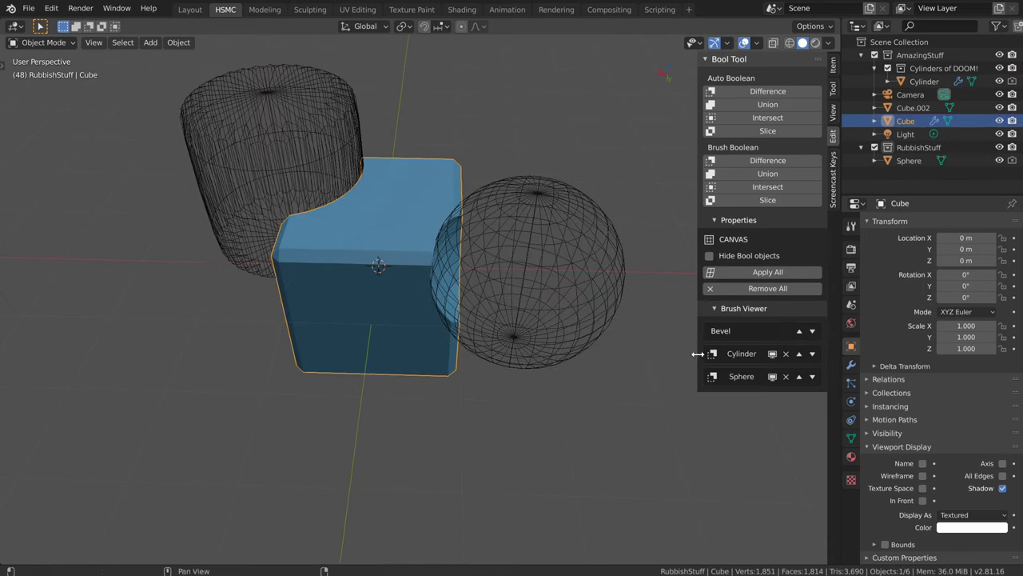
{"action": "left_click", "coordinate": [772, 354]}
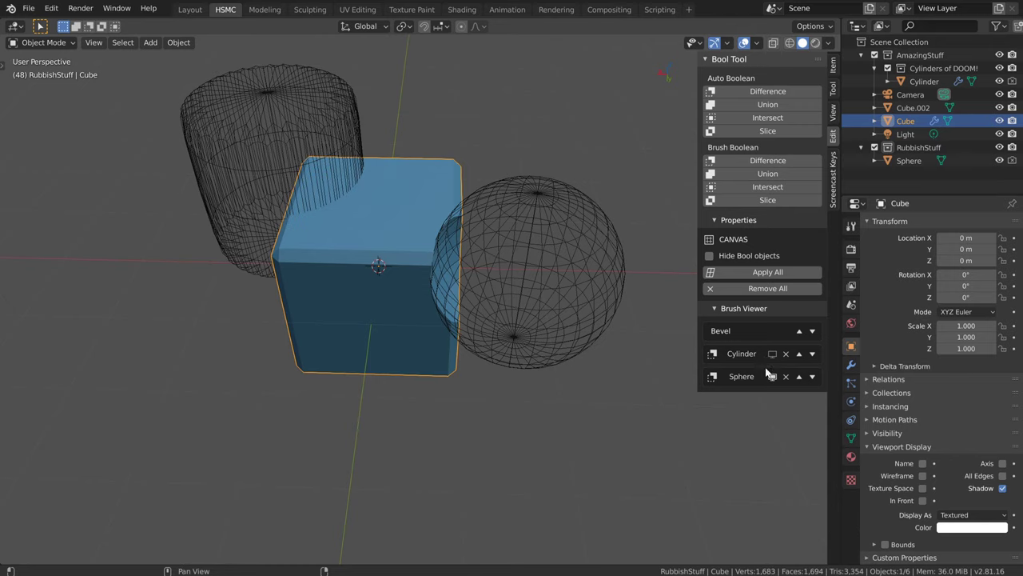
{"action": "left_click", "coordinate": [772, 354]}
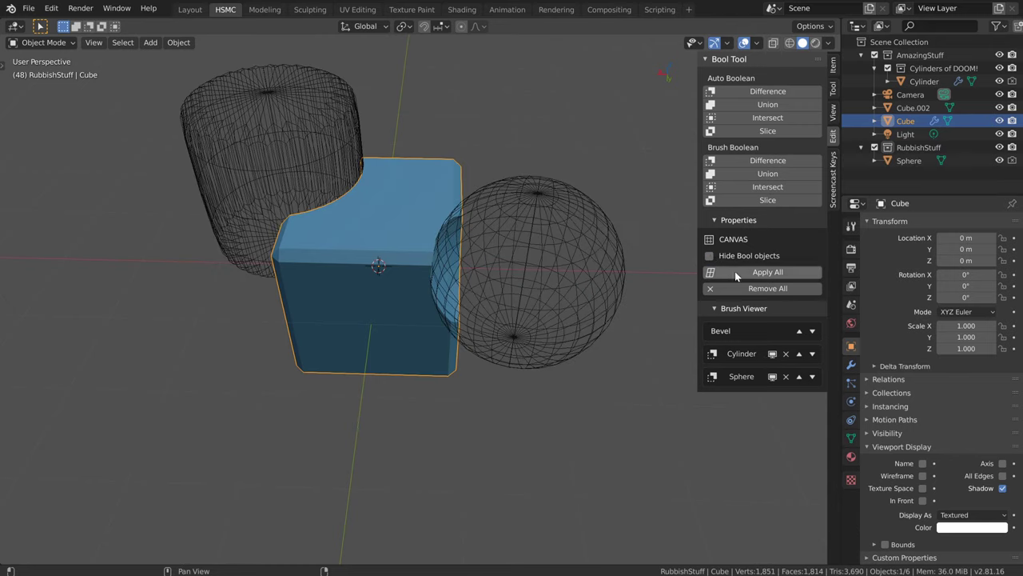
{"action": "left_click", "coordinate": [756, 273]}
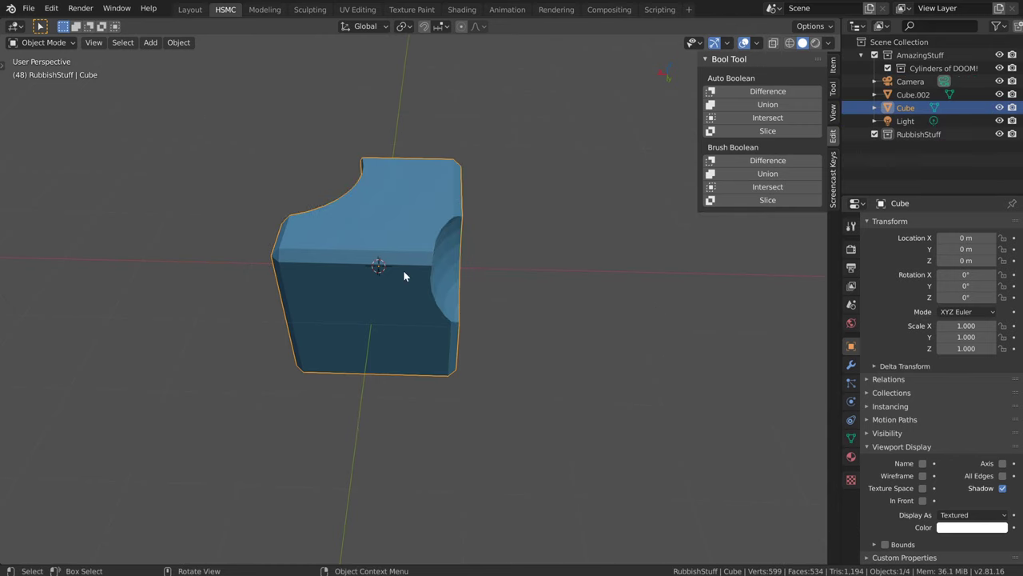
{"action": "left_click", "coordinate": [850, 365]}
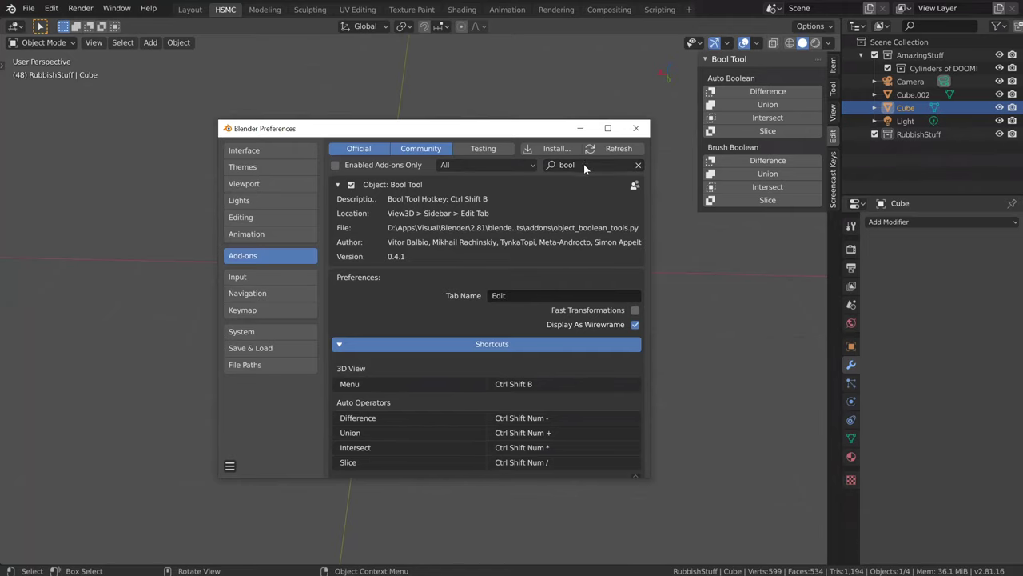
Step: Search the add-ons for "f2", enable Mesh: F2 and close the preferences
{"action": "left_click", "coordinate": [584, 164]}
{"action": "type", "text": "f2"}
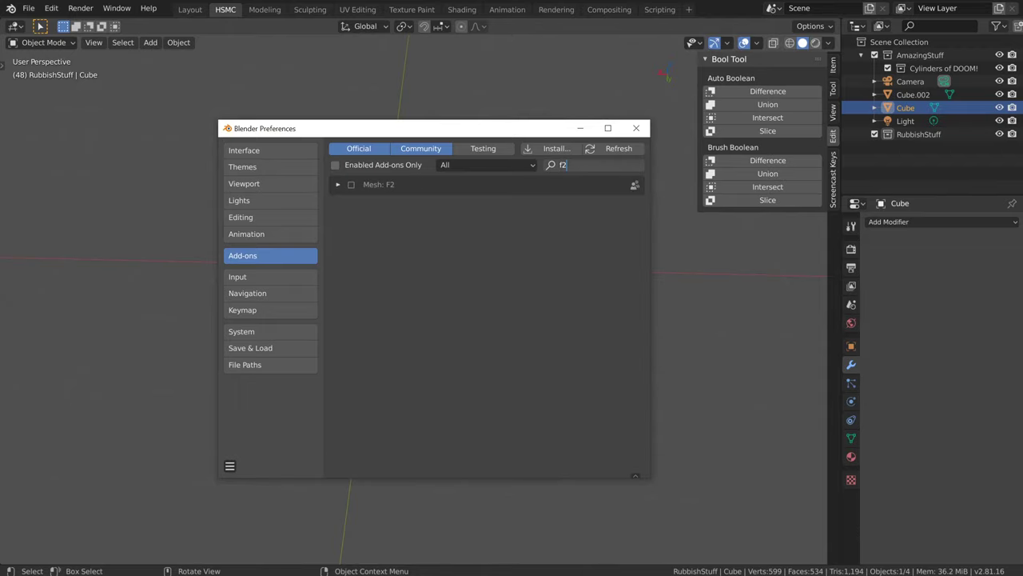
{"action": "key", "text": "Return"}
{"action": "left_click", "coordinate": [351, 185]}
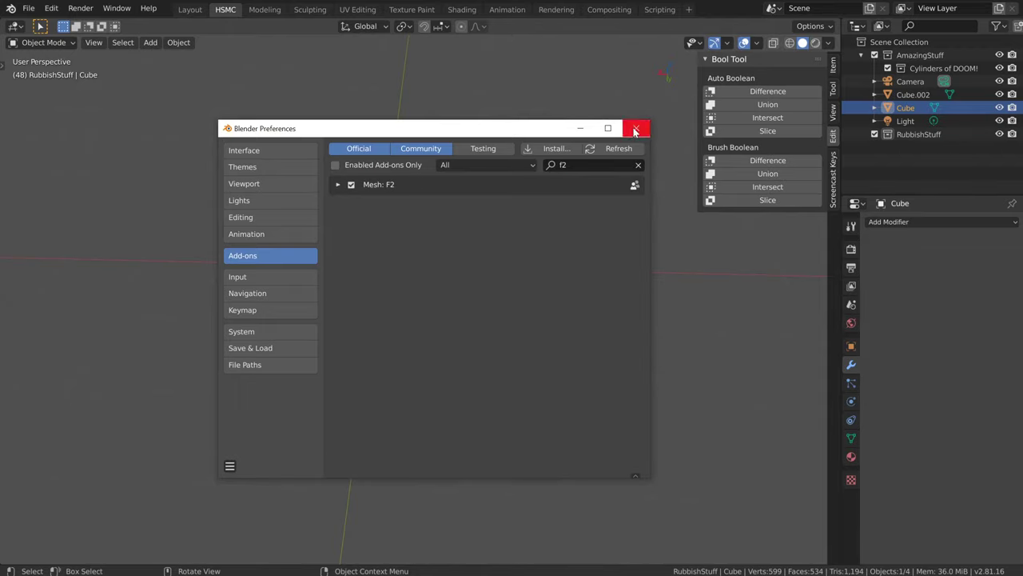
{"action": "left_click", "coordinate": [637, 128]}
Step: Duplicate two adjoining edges of the cube's front face in Edit Mode and move the copy about 1.17 m along global Y
{"action": "key", "text": "Tab"}
{"action": "mouse_move", "coordinate": [437, 305]}
{"action": "middle_mouse_down"}
{"action": "mouse_move", "coordinate": [440, 295]}
{"action": "mouse_move", "coordinate": [439, 359]}
{"action": "mouse_move", "coordinate": [435, 291]}
{"action": "middle_mouse_up"}
{"action": "left_click", "coordinate": [416, 255]}
{"action": "left_click", "coordinate": [424, 269], "text": "shift"}
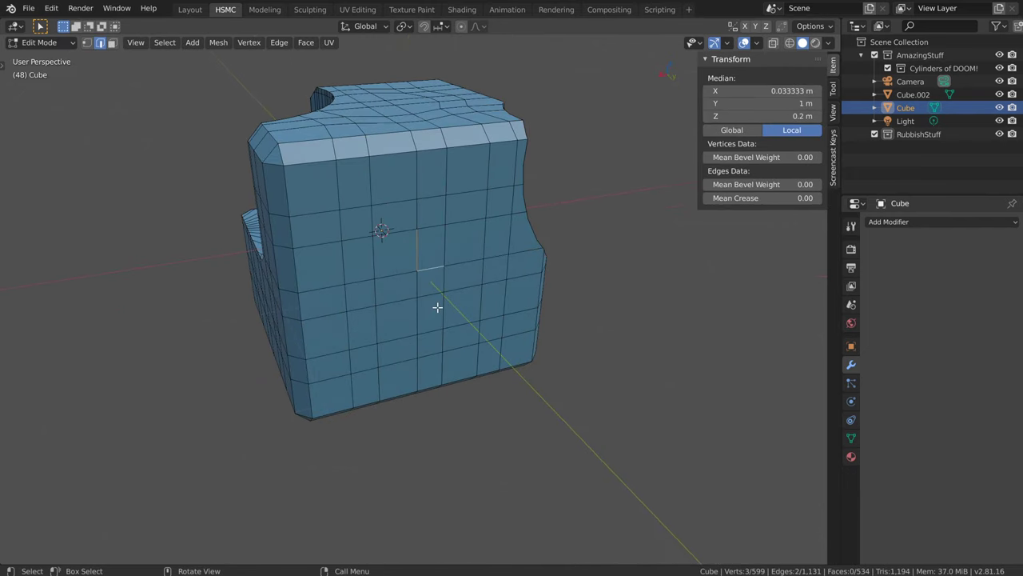
{"action": "middle_click_drag", "start_coordinate": [437, 307], "coordinate": [487, 369]}
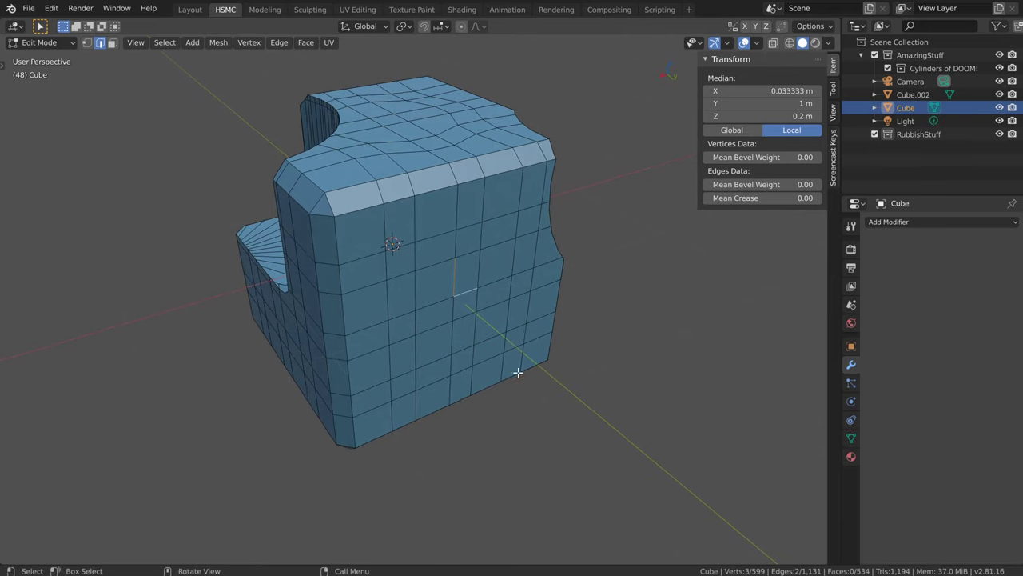
{"action": "key", "text": "e"}
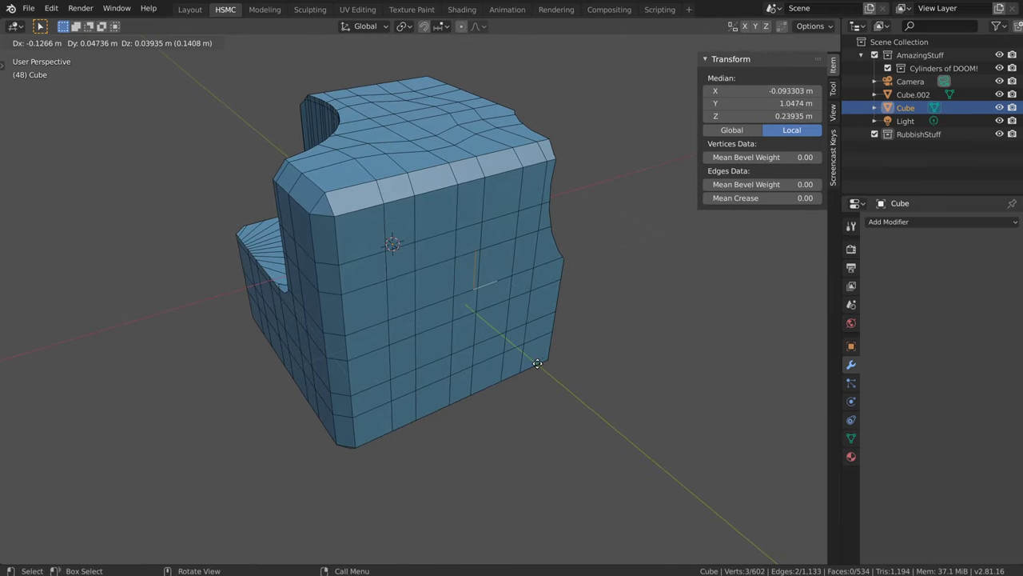
{"action": "key", "text": "y"}
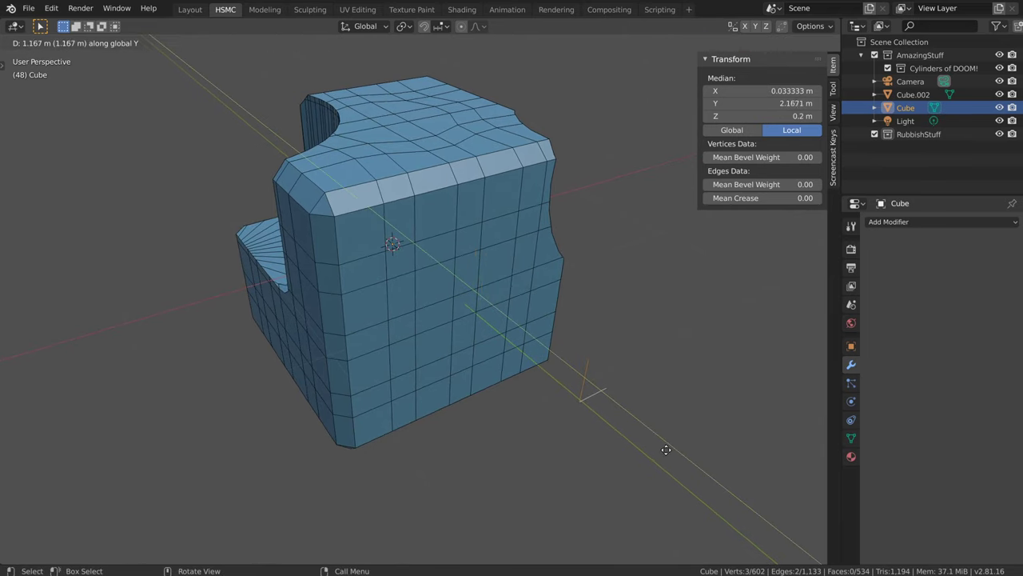
{"action": "left_click", "coordinate": [666, 448]}
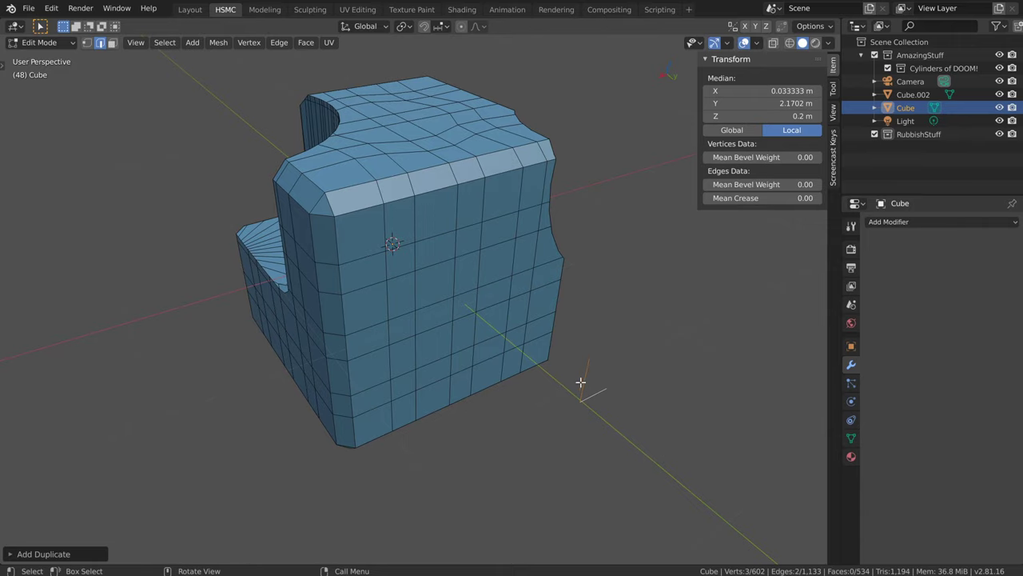
Step: Select the shared corner vertex of the duplicated edges in vertex select mode
{"action": "key", "text": "1"}
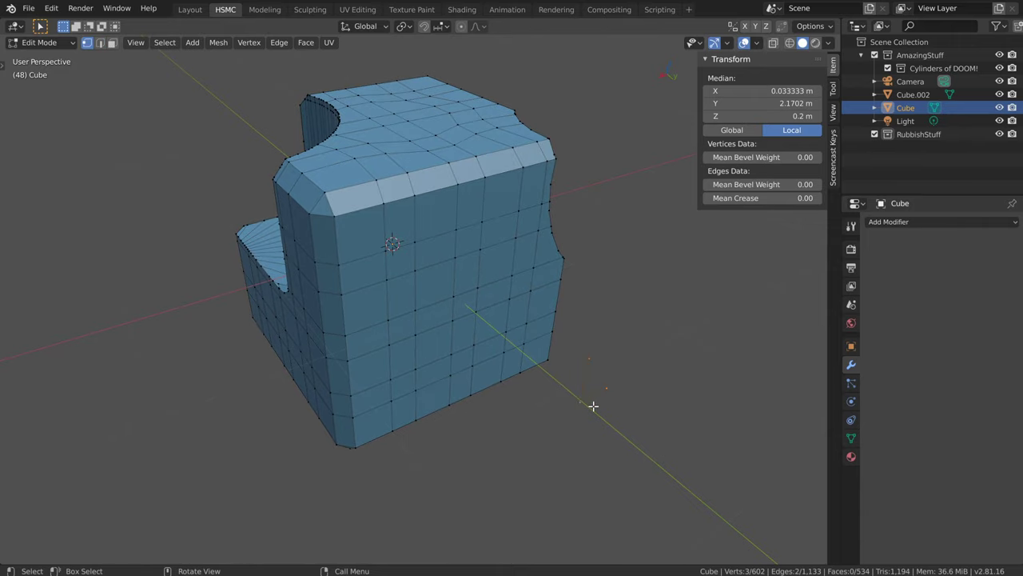
{"action": "left_click", "coordinate": [581, 401]}
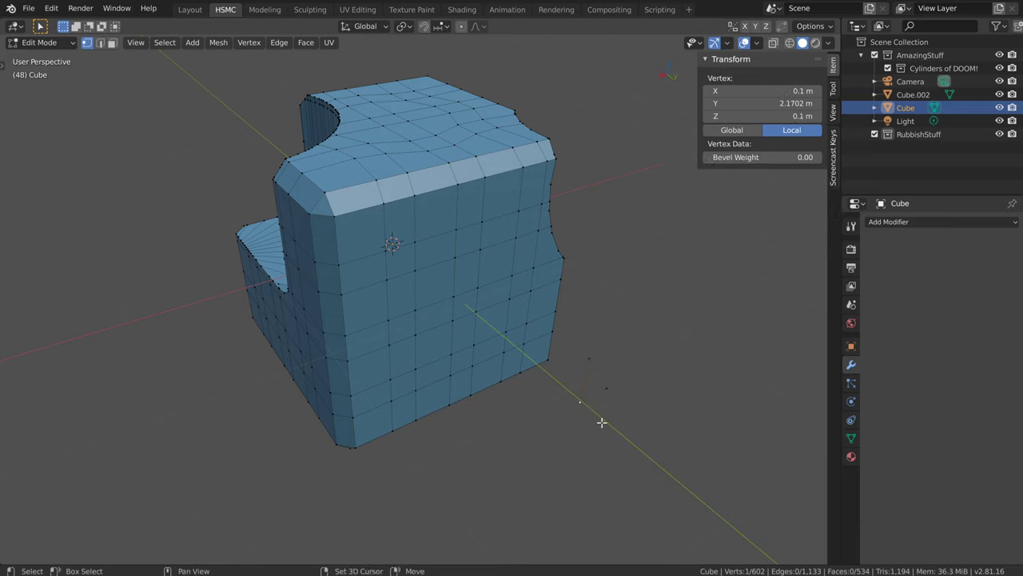
{"action": "scroll", "coordinate": [552, 371], "scroll_direction": "up", "scroll_amount": 6}
{"action": "middle_click_drag", "start_coordinate": [584, 358], "coordinate": [552, 260]}
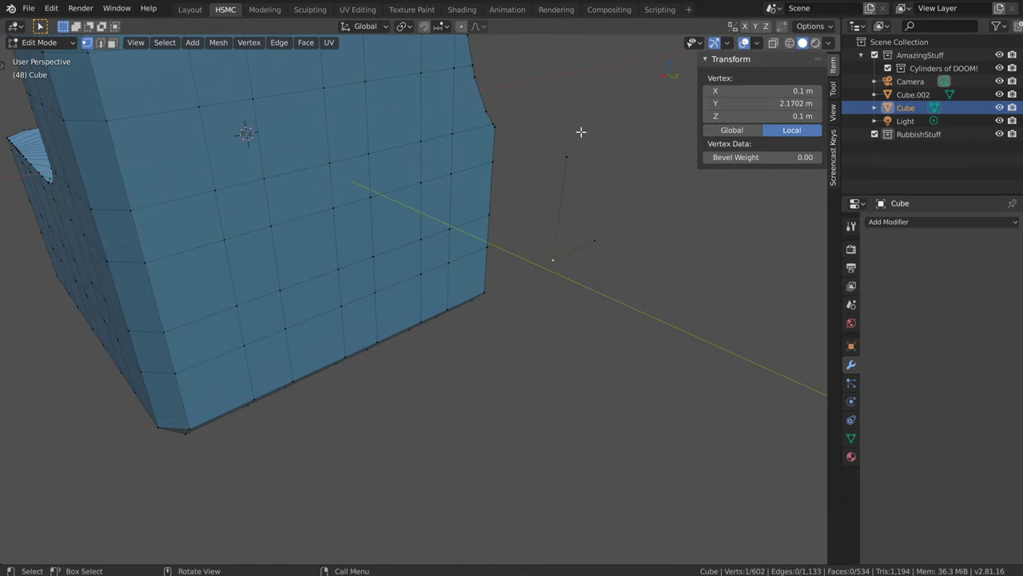
Step: Fill a quad face from the selected corner vertex of the duplicated edges with F2 and leave the new vertex in place
{"action": "key", "text": "f"}
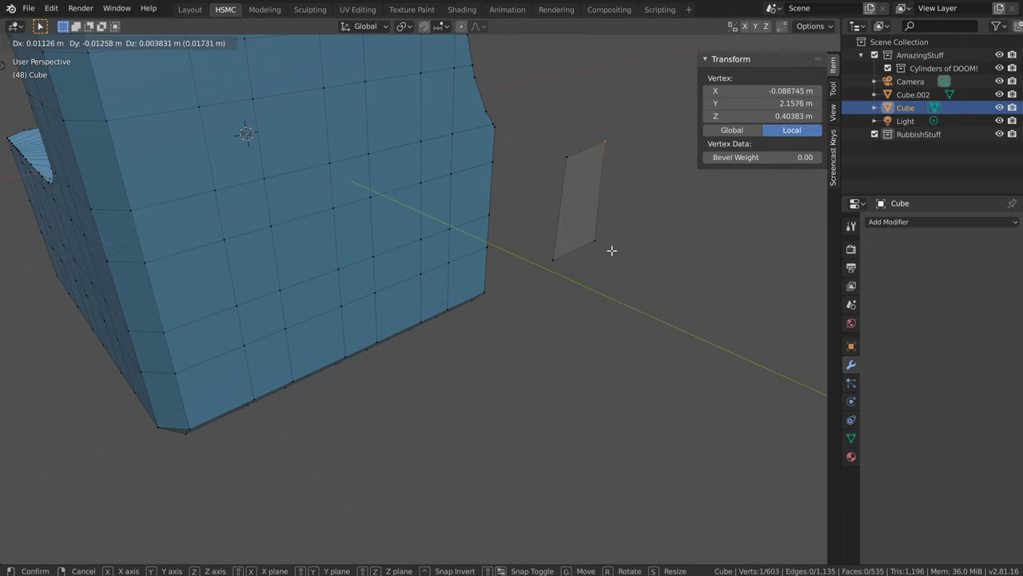
{"action": "key", "text": "Escape"}
{"action": "middle_click_drag", "start_coordinate": [572, 286], "coordinate": [573, 320]}
{"action": "scroll", "coordinate": [552, 284], "scroll_direction": "up", "scroll_amount": 3, "text": "ctrl"}
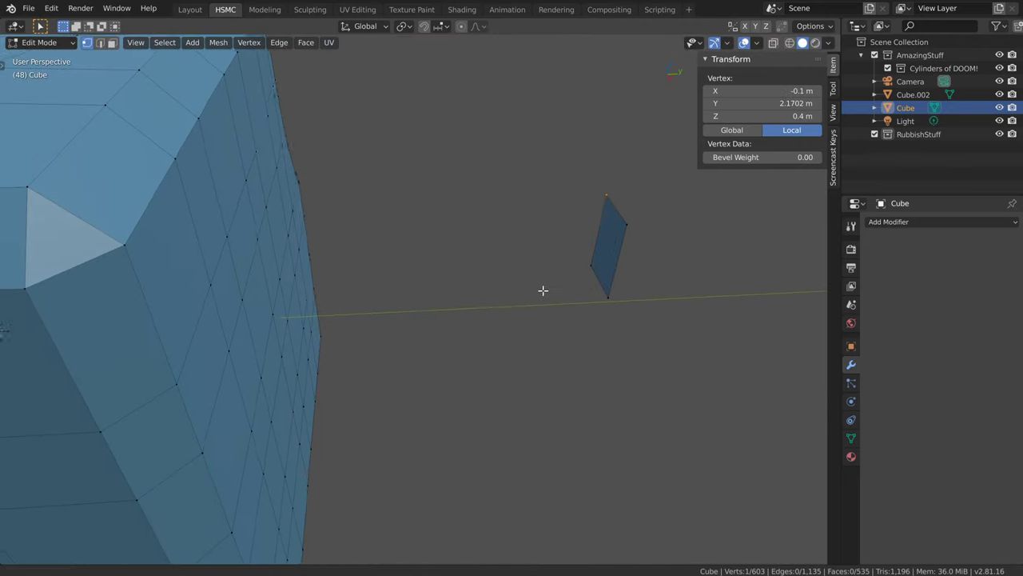
{"action": "middle_click_drag", "start_coordinate": [561, 279], "coordinate": [571, 299], "text": "ctrl"}
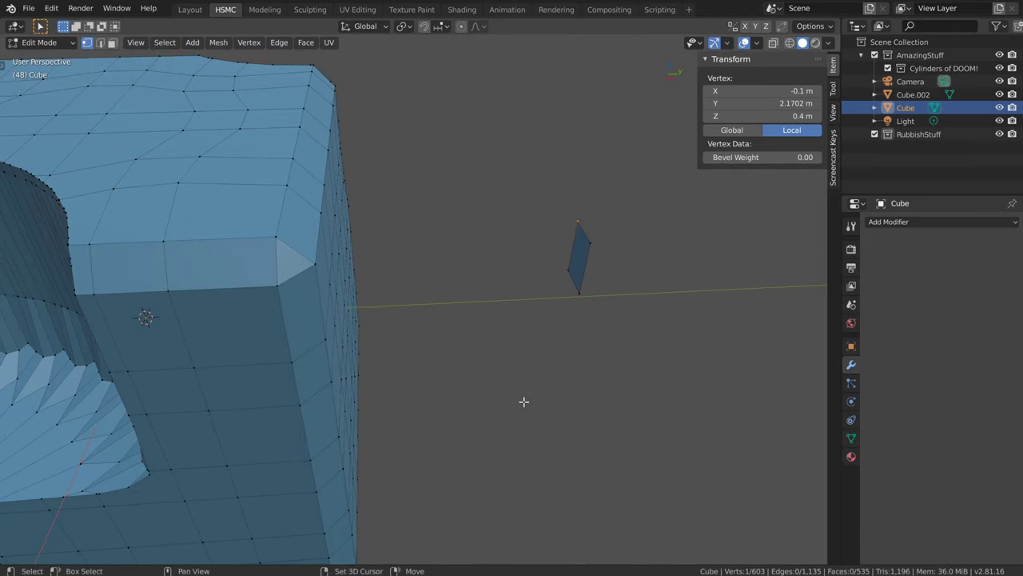
{"action": "mouse_move", "coordinate": [522, 402]}
{"action": "middle_mouse_down"}
{"action": "mouse_move", "coordinate": [543, 392]}
{"action": "mouse_move", "coordinate": [502, 400]}
{"action": "mouse_move", "coordinate": [514, 391]}
{"action": "middle_mouse_up"}
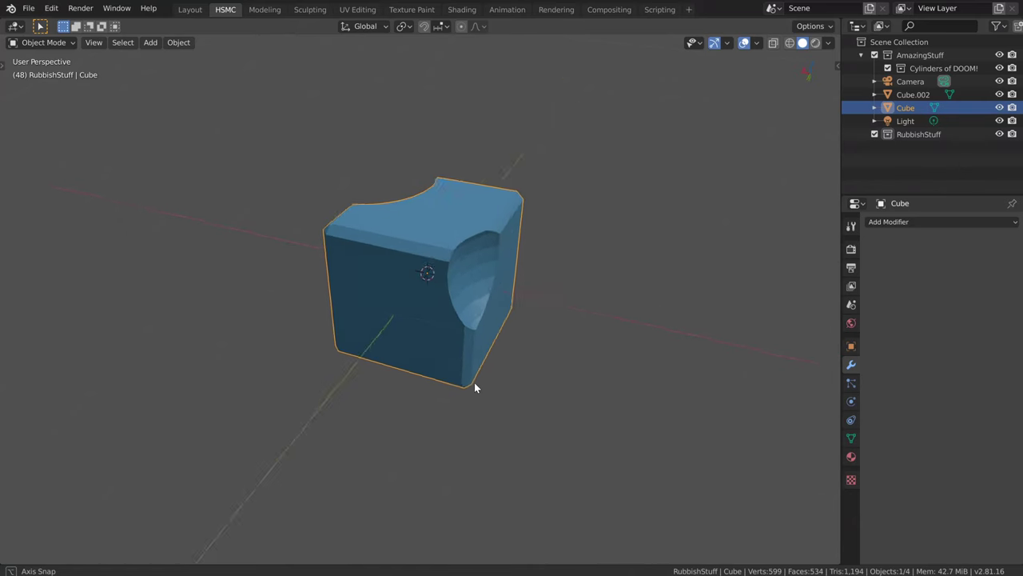
Step: Switch to the Shading workspace and set the render engine to Eevee
{"action": "middle_click_drag", "start_coordinate": [474, 382], "coordinate": [474, 380]}
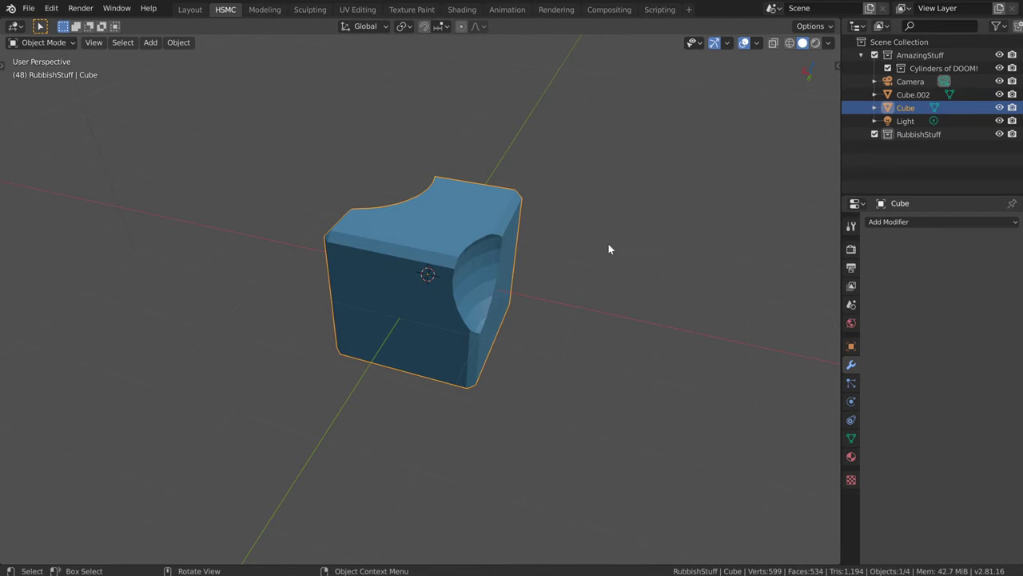
{"action": "left_click", "coordinate": [461, 9]}
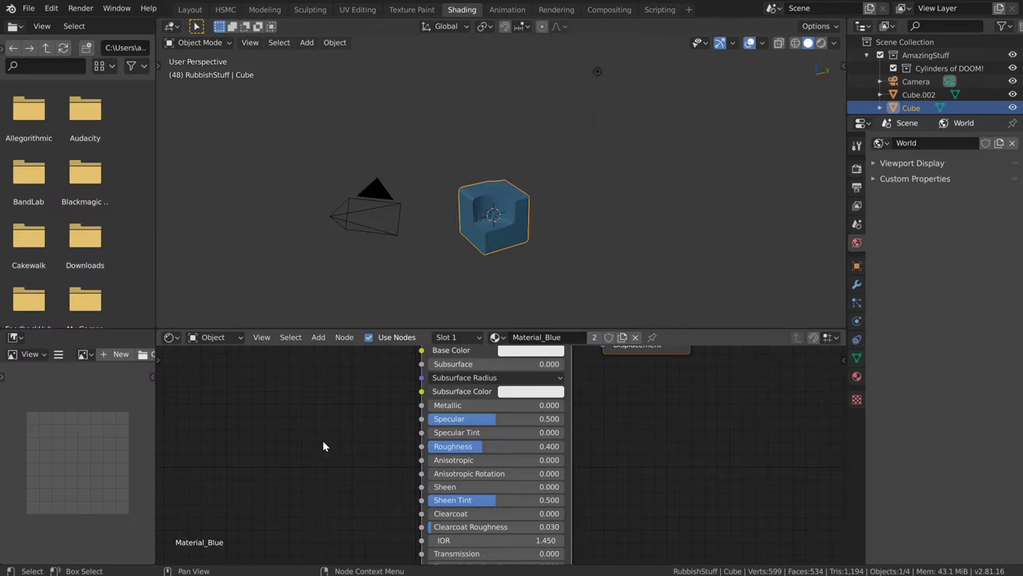
{"action": "left_click", "coordinate": [856, 169]}
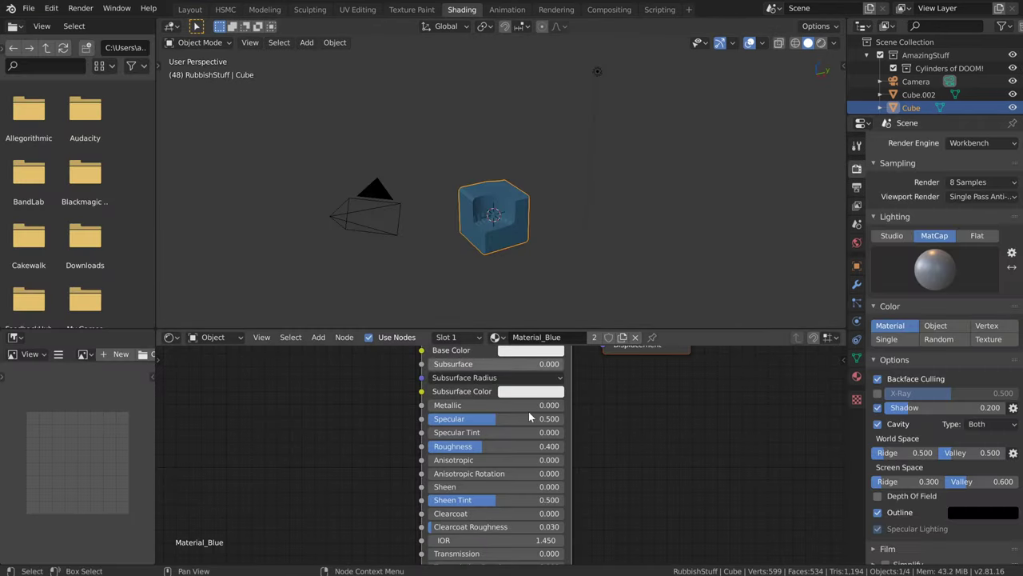
{"action": "left_click", "coordinate": [971, 143]}
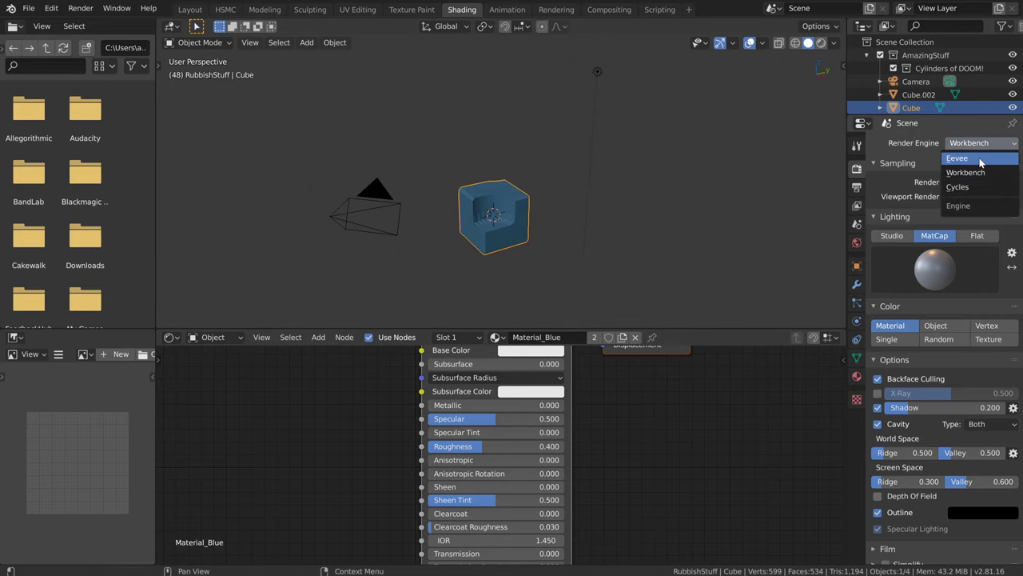
{"action": "left_click", "coordinate": [982, 163]}
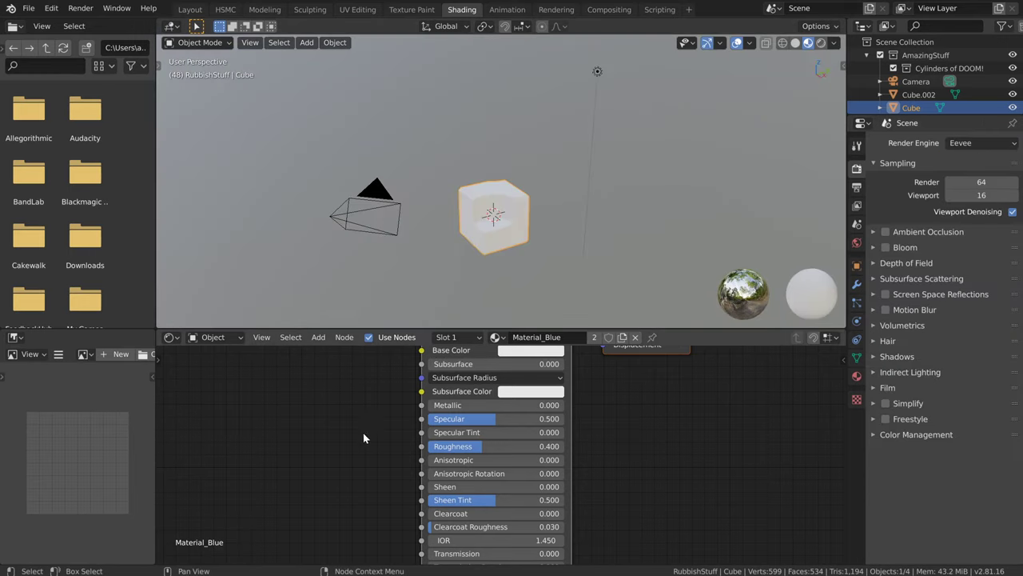
Step: Open the preferences and search the enabled add-ons for "node"
{"action": "scroll", "coordinate": [393, 441], "scroll_direction": "down", "scroll_amount": 2}
{"action": "middle_click_drag", "start_coordinate": [393, 441], "coordinate": [433, 475]}
{"action": "key", "text": "F4"}
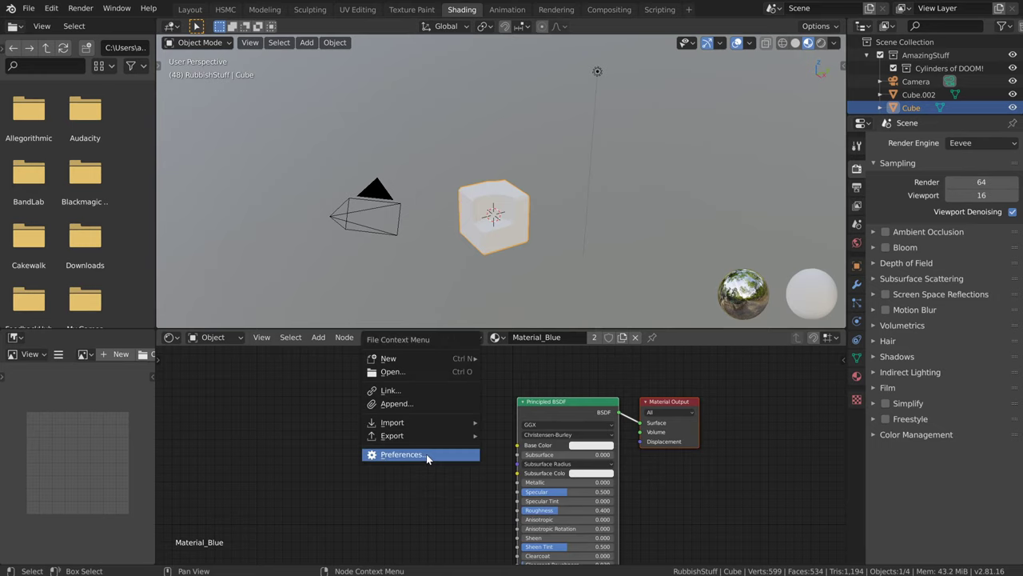
{"action": "left_click", "coordinate": [426, 455]}
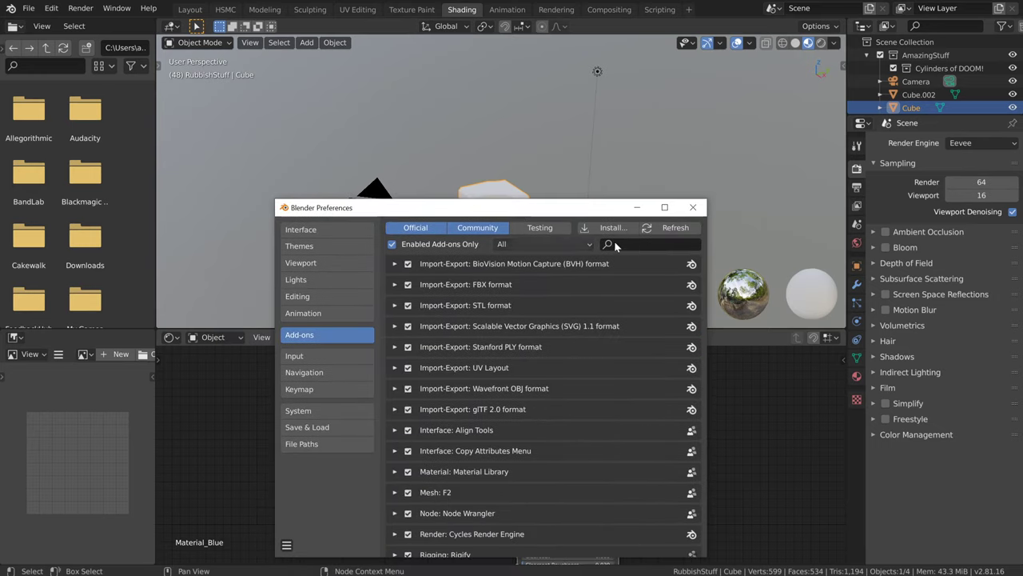
{"action": "left_click", "coordinate": [631, 244]}
{"action": "type", "text": "node"}
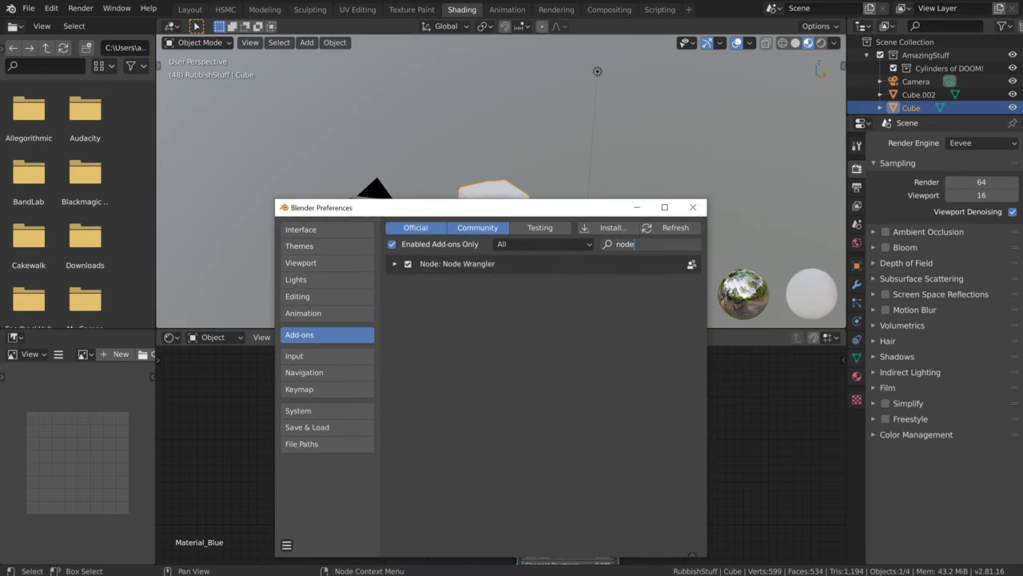
{"action": "key", "text": "Return"}
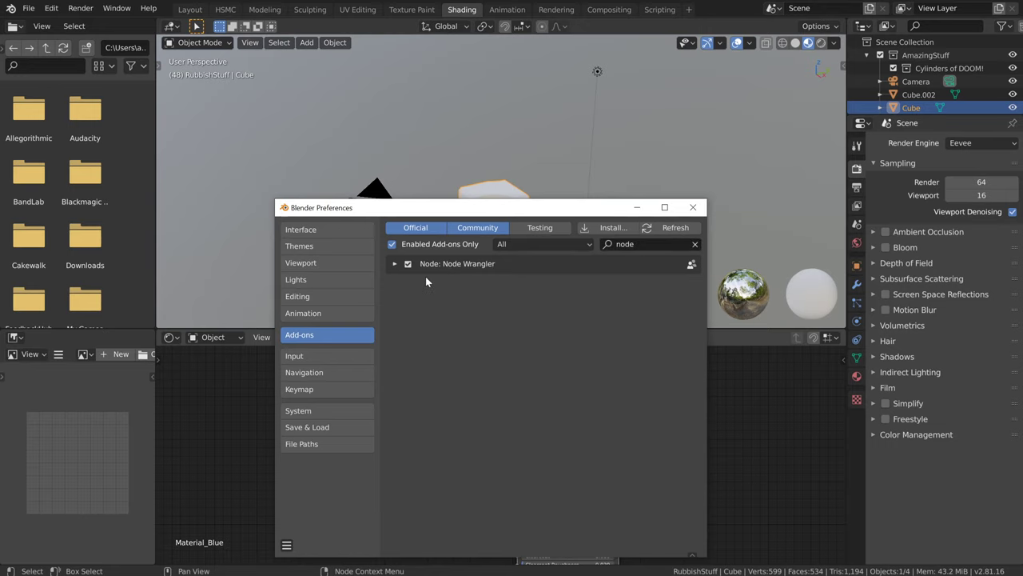
Step: Expand the Node Wrangler add-on's details, examine its hotkey list and close the preferences
{"action": "left_click", "coordinate": [396, 265]}
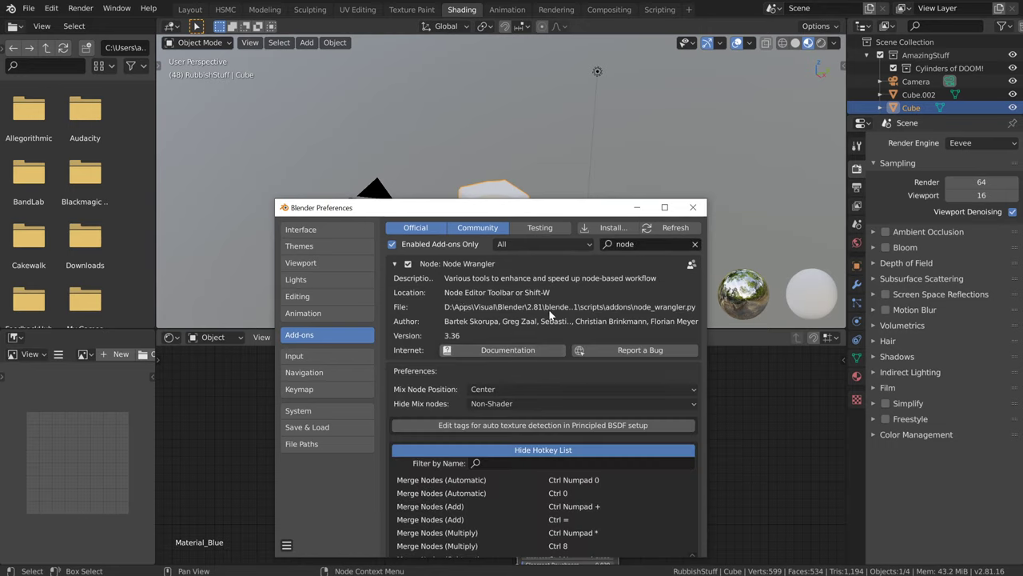
{"action": "scroll", "coordinate": [554, 446], "scroll_direction": "down", "scroll_amount": 5}
{"action": "scroll", "coordinate": [539, 433], "scroll_direction": "up", "scroll_amount": 1}
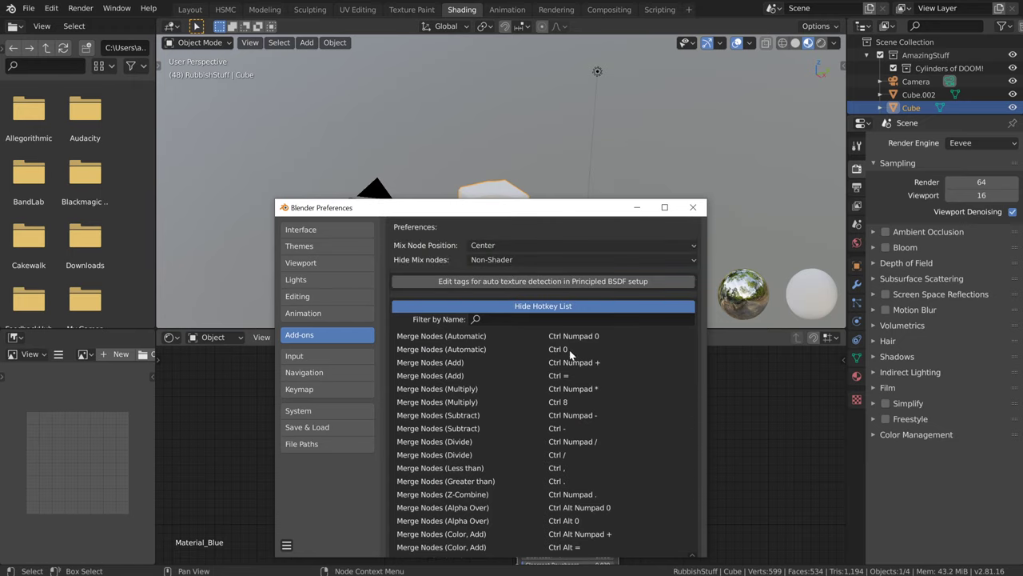
{"action": "scroll", "coordinate": [499, 419], "scroll_direction": "down", "scroll_amount": 1}
{"action": "scroll", "coordinate": [498, 420], "scroll_direction": "down", "scroll_amount": 10}
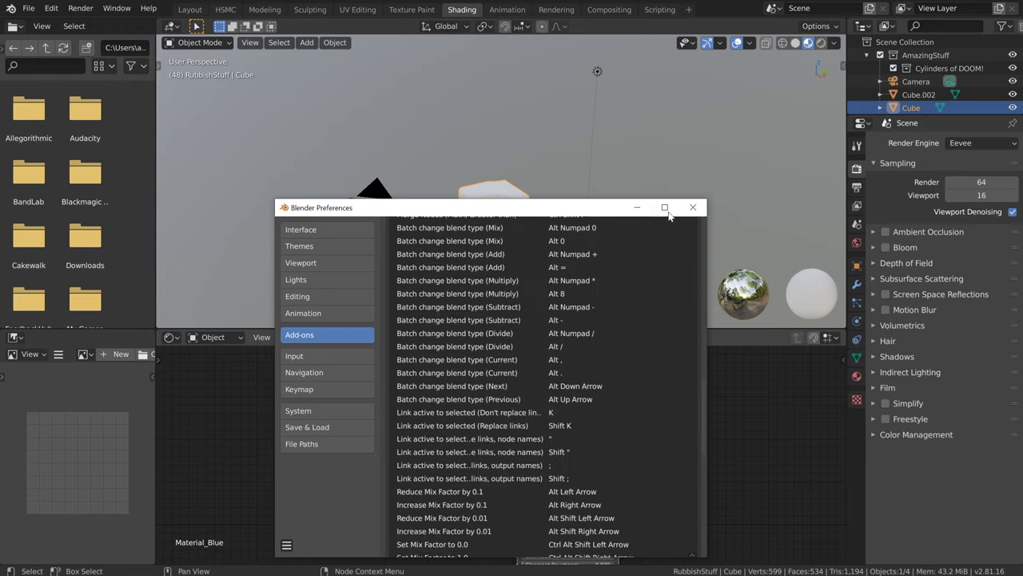
{"action": "left_click", "coordinate": [695, 207]}
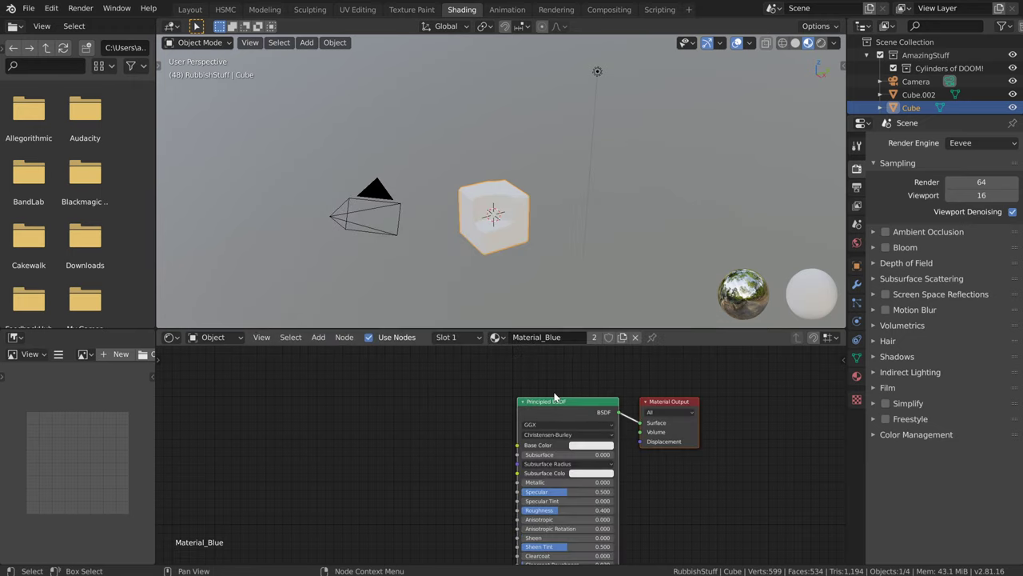
Step: Add Node Wrangler's texture setup to the Principled BSDF and move the new texture nodes clear of the shader
{"action": "middle_click_drag", "start_coordinate": [555, 396], "coordinate": [493, 399]}
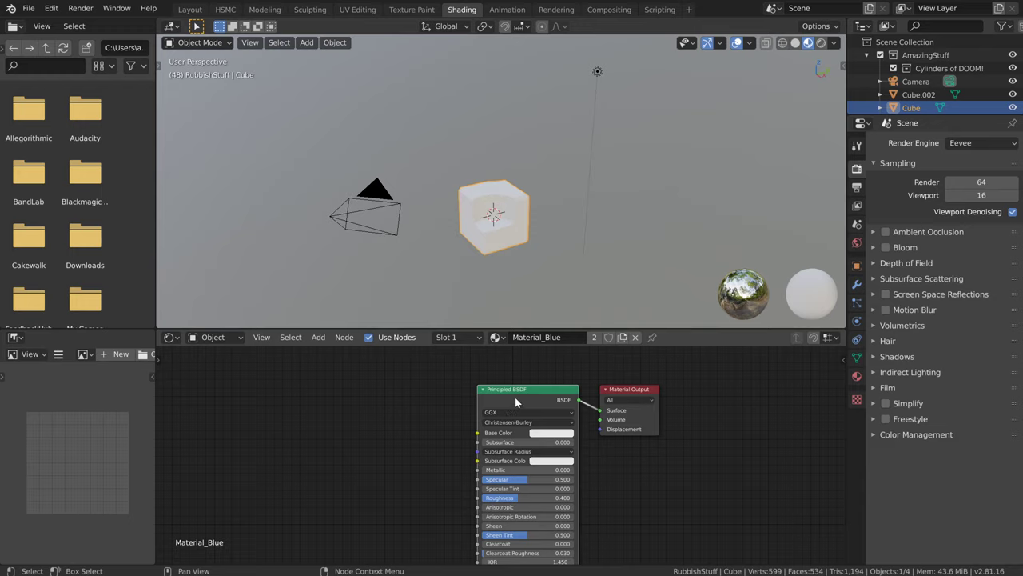
{"action": "key", "text": "ctrl+t"}
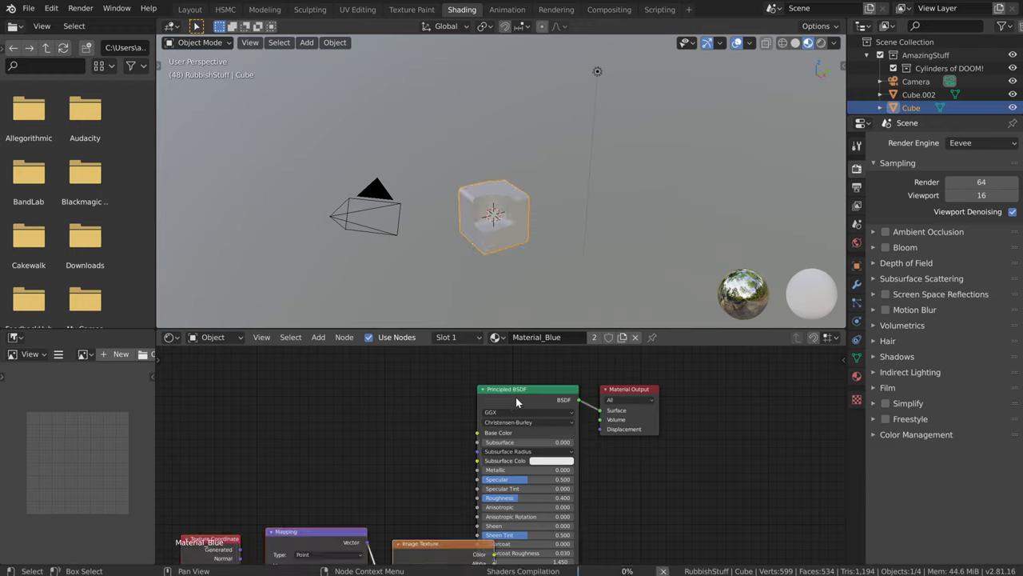
{"action": "scroll", "coordinate": [516, 396], "scroll_direction": "down", "scroll_amount": 2}
{"action": "left_click_drag", "start_coordinate": [519, 416], "coordinate": [447, 390]}
{"action": "middle_click_drag", "start_coordinate": [461, 449], "coordinate": [476, 504]}
{"action": "scroll", "coordinate": [480, 504], "scroll_direction": "up", "scroll_amount": 1}
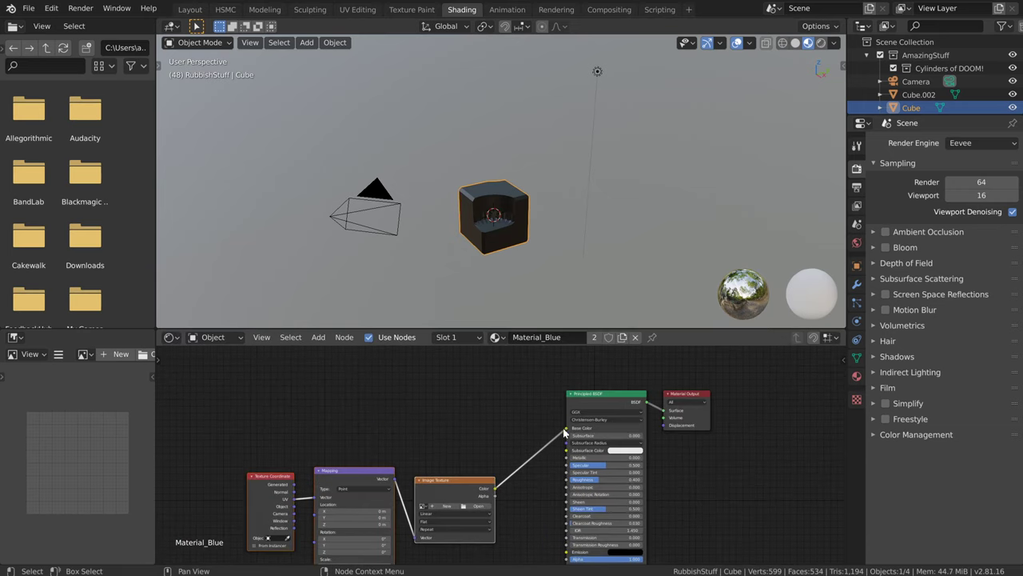
{"action": "middle_click_drag", "start_coordinate": [444, 451], "coordinate": [462, 428]}
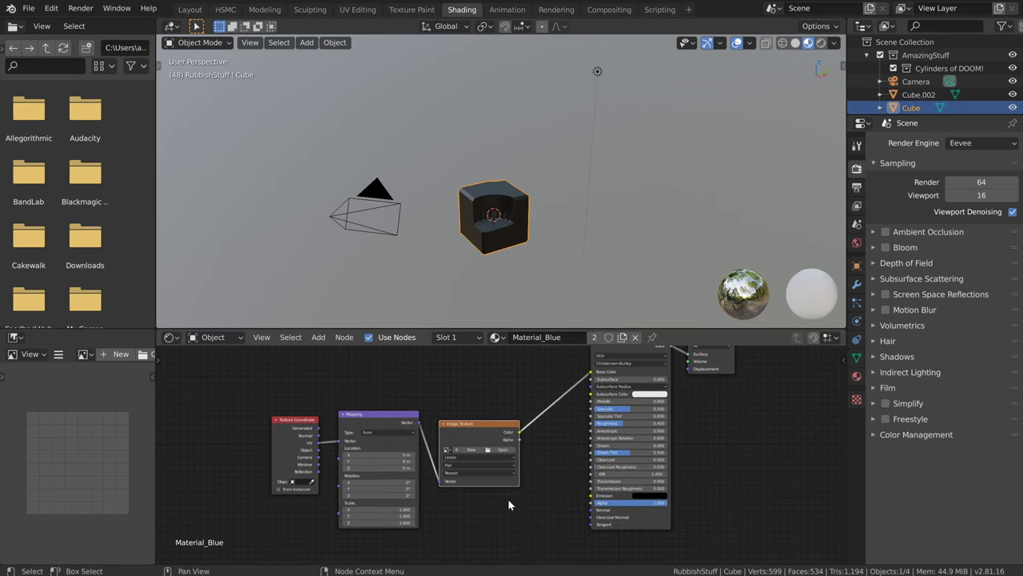
Step: Switch the Image Texture node's type to Noise Texture and inspect the material on the cube
{"action": "scroll", "coordinate": [491, 501], "scroll_direction": "up", "scroll_amount": 2}
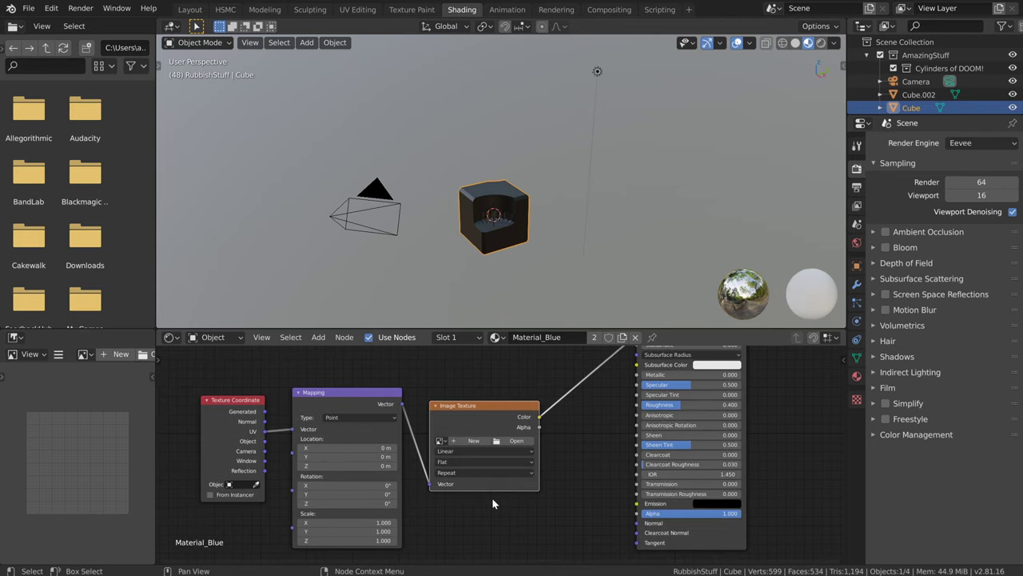
{"action": "key", "text": "shift+s"}
{"action": "mouse_move", "coordinate": [493, 499]}
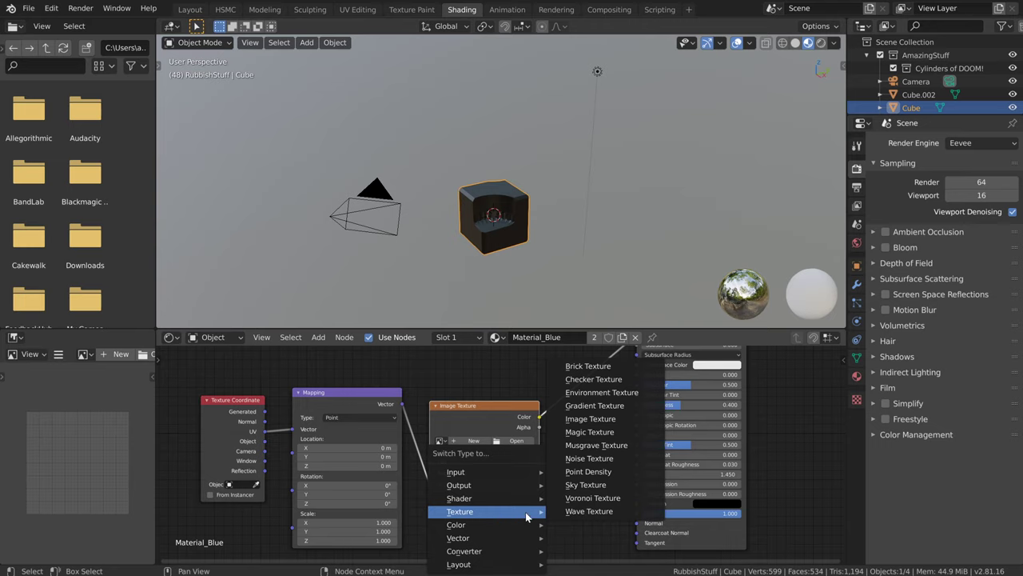
{"action": "left_click", "coordinate": [591, 458]}
{"action": "scroll", "coordinate": [489, 170], "scroll_direction": "up", "scroll_amount": 7}
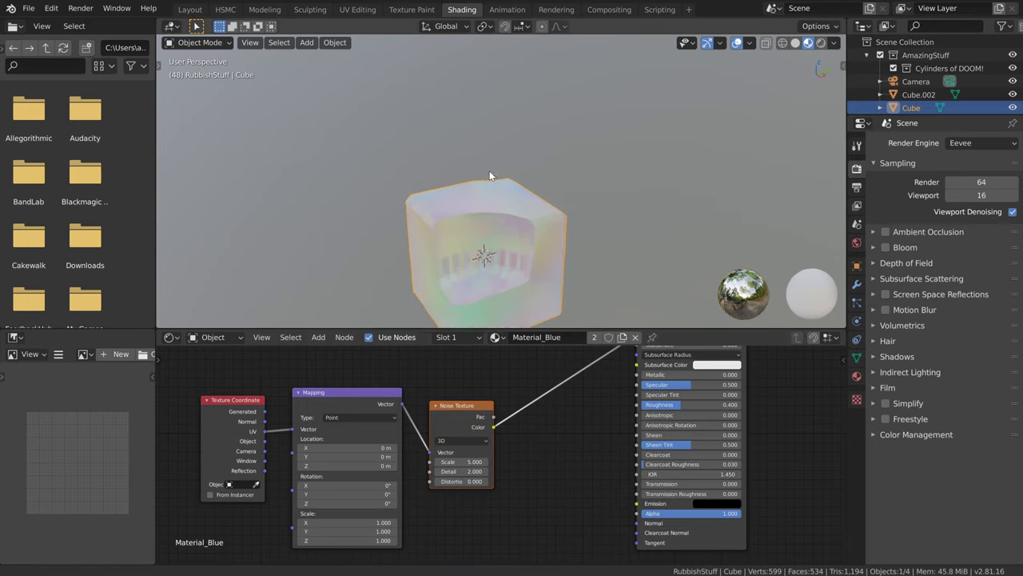
{"action": "middle_click_drag", "start_coordinate": [493, 226], "coordinate": [528, 288]}
Step: Preview the Noise Texture, Texture Coordinate and Mapping outputs on the cube, and restore the Principled BSDF's link to the Material Output
{"action": "scroll", "coordinate": [559, 474], "scroll_direction": "down", "scroll_amount": 3}
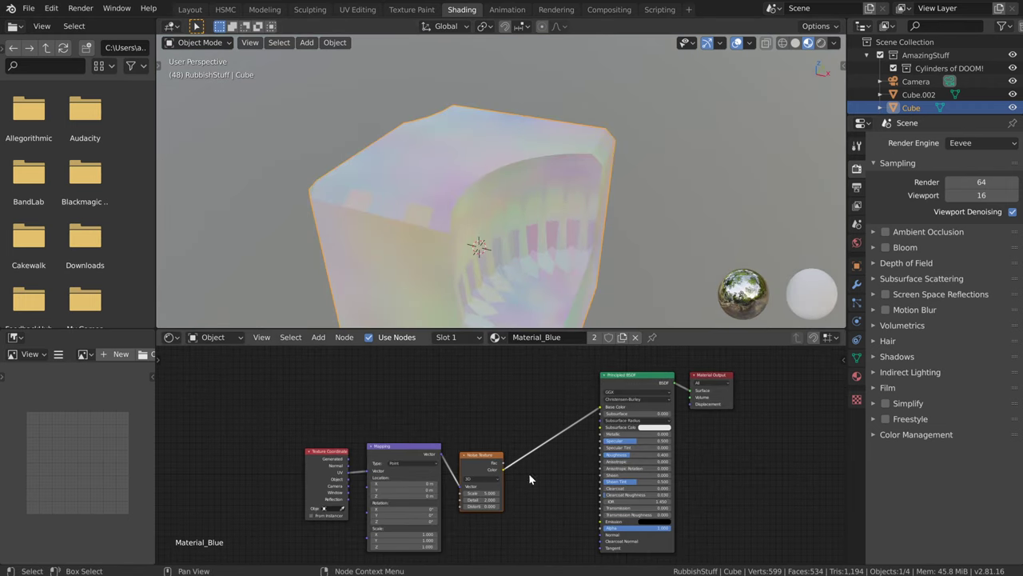
{"action": "left_click", "coordinate": [476, 462], "text": "ctrl+shift"}
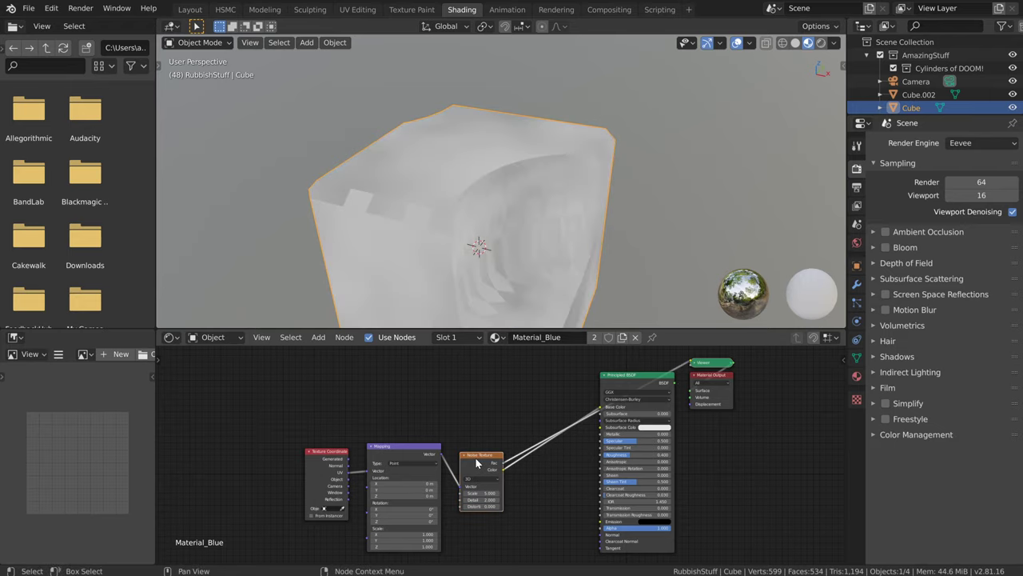
{"action": "scroll", "coordinate": [495, 476], "scroll_direction": "up", "scroll_amount": 2}
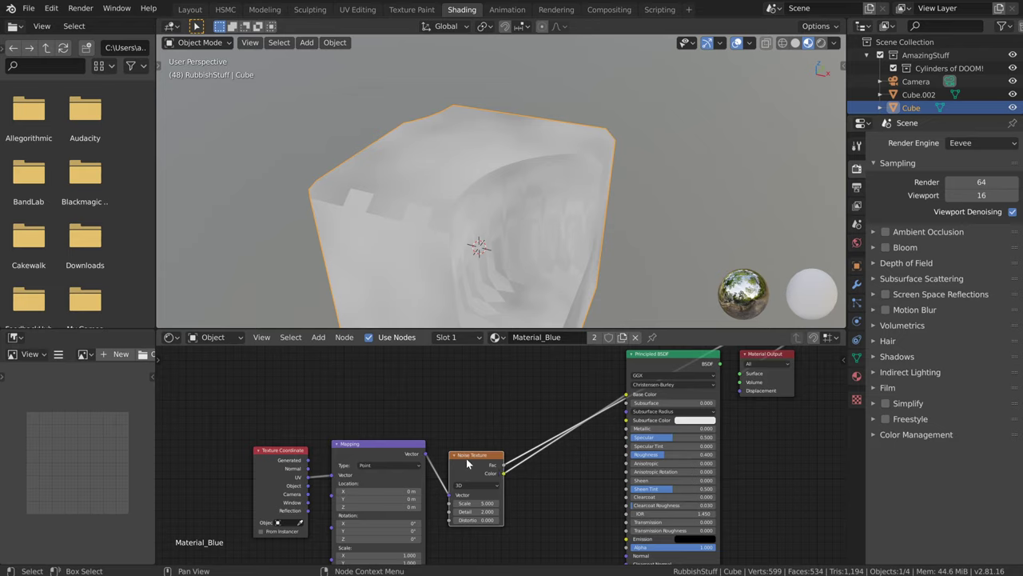
{"action": "left_click", "coordinate": [276, 461], "text": "ctrl+shift"}
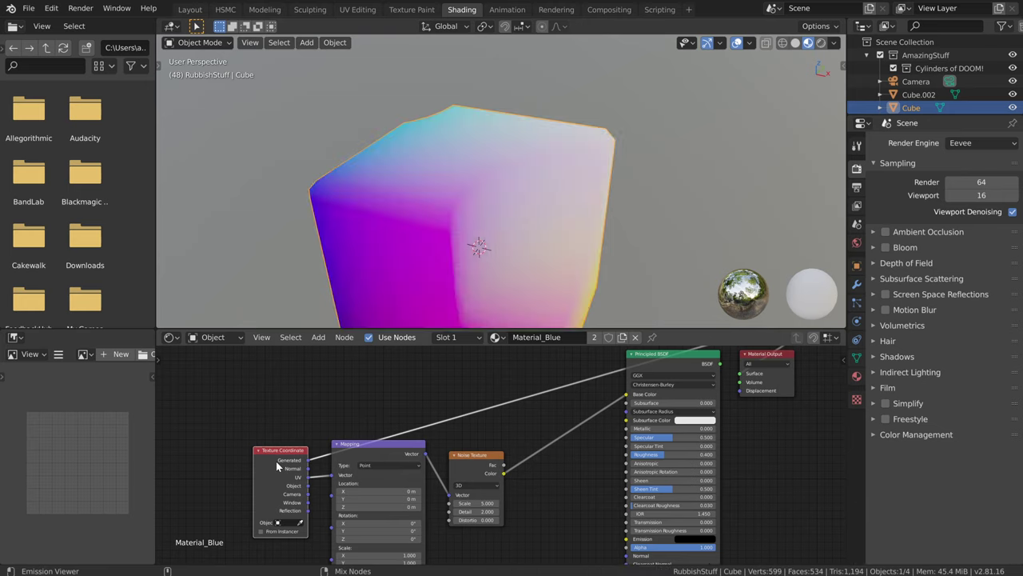
{"action": "middle_click_drag", "start_coordinate": [538, 383], "coordinate": [508, 417]}
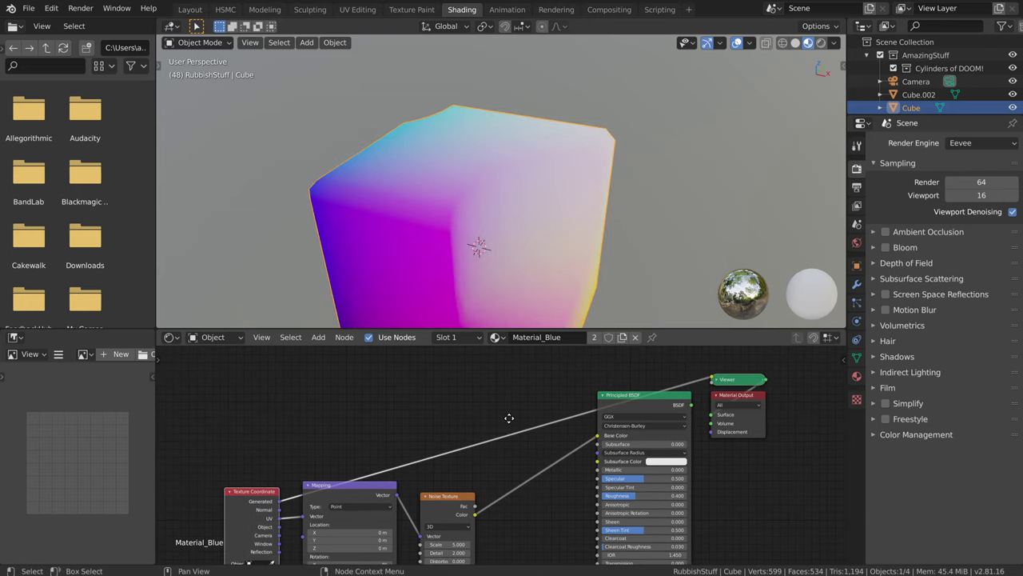
{"action": "left_click", "coordinate": [336, 499], "text": "ctrl+shift"}
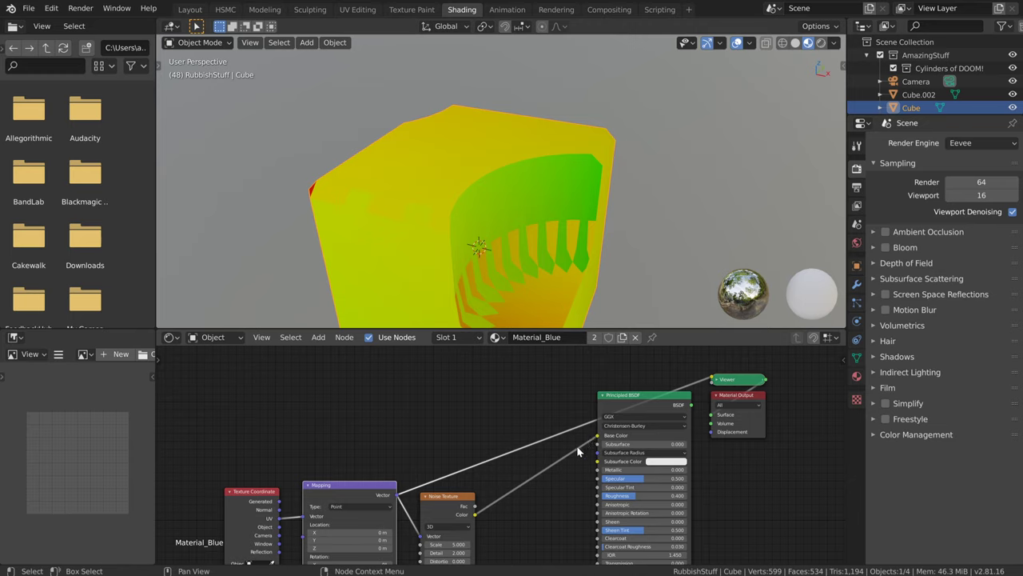
{"action": "key", "text": "ctrl+z"}
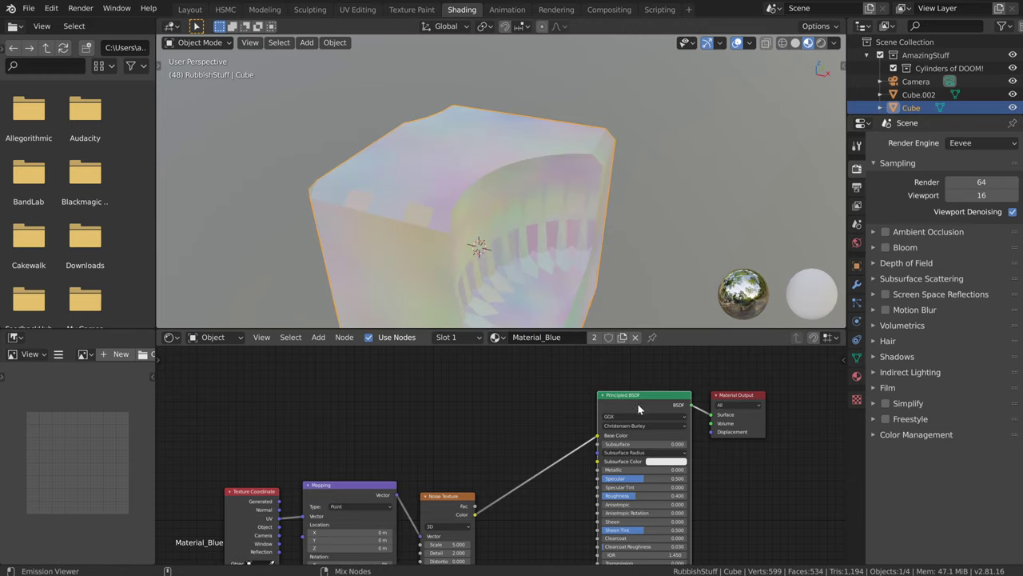
Step: Reopen the preferences and examine the rest of Node Wrangler's hotkey list
{"action": "key", "text": "F4"}
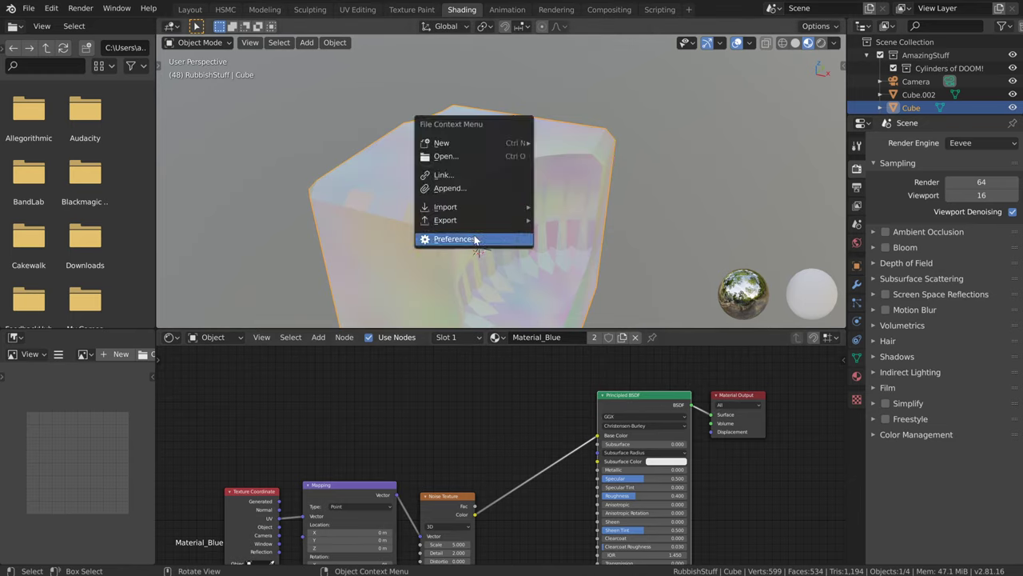
{"action": "left_click", "coordinate": [478, 239]}
{"action": "scroll", "coordinate": [466, 350], "scroll_direction": "down", "scroll_amount": 15}
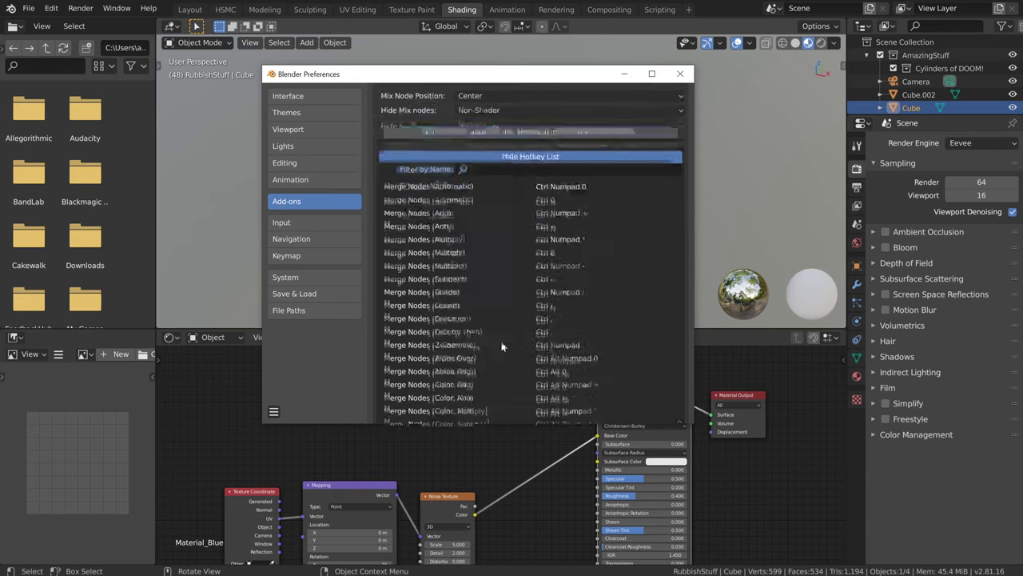
{"action": "scroll", "coordinate": [536, 287], "scroll_direction": "down", "scroll_amount": 15}
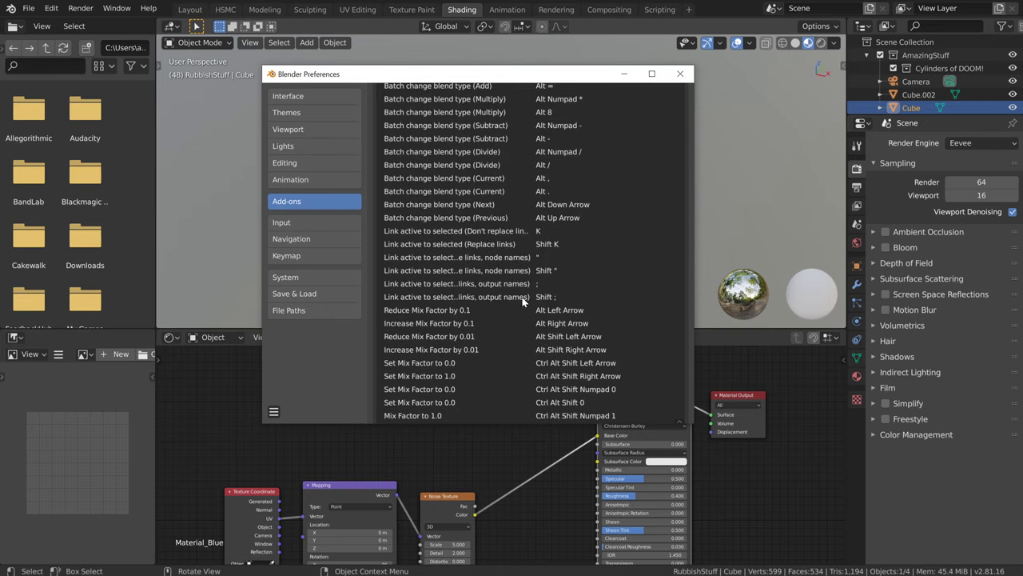
{"action": "scroll", "coordinate": [521, 312], "scroll_direction": "down", "scroll_amount": 4}
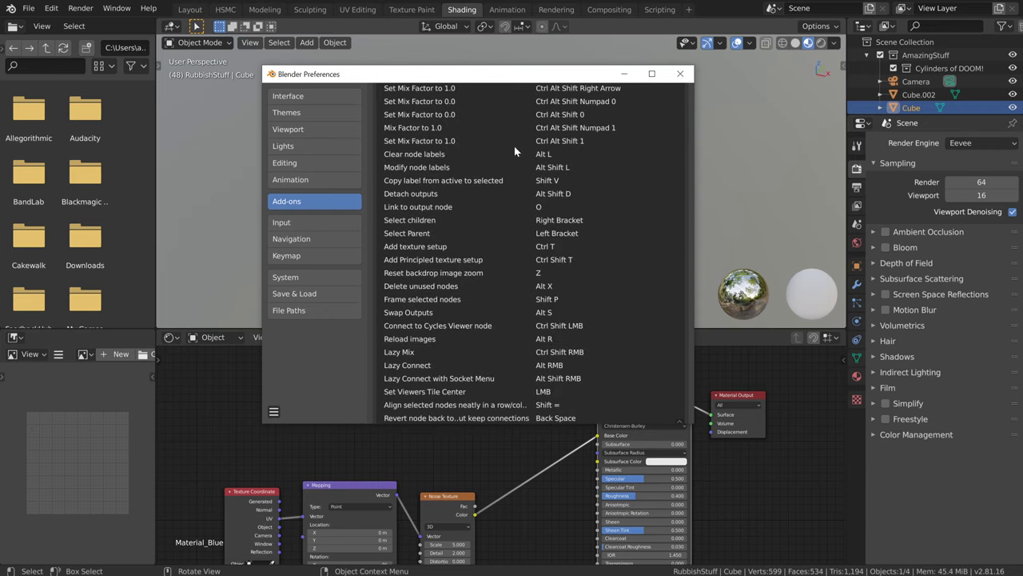
Step: Reopen the preferences, search the add-ons for "images", and close the preferences again
{"action": "left_click", "coordinate": [681, 74]}
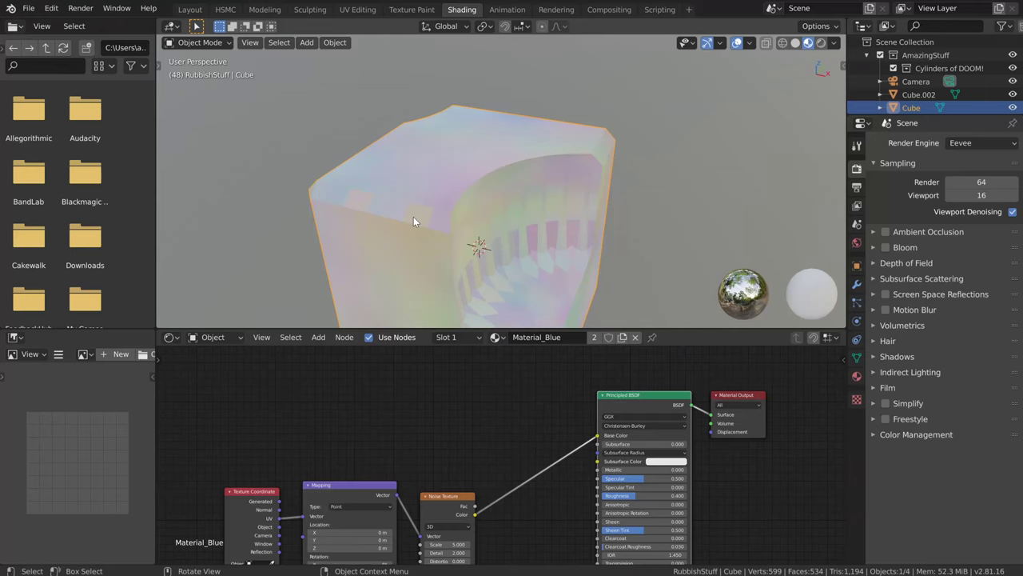
{"action": "key", "text": "F4"}
{"action": "left_click", "coordinate": [414, 217]}
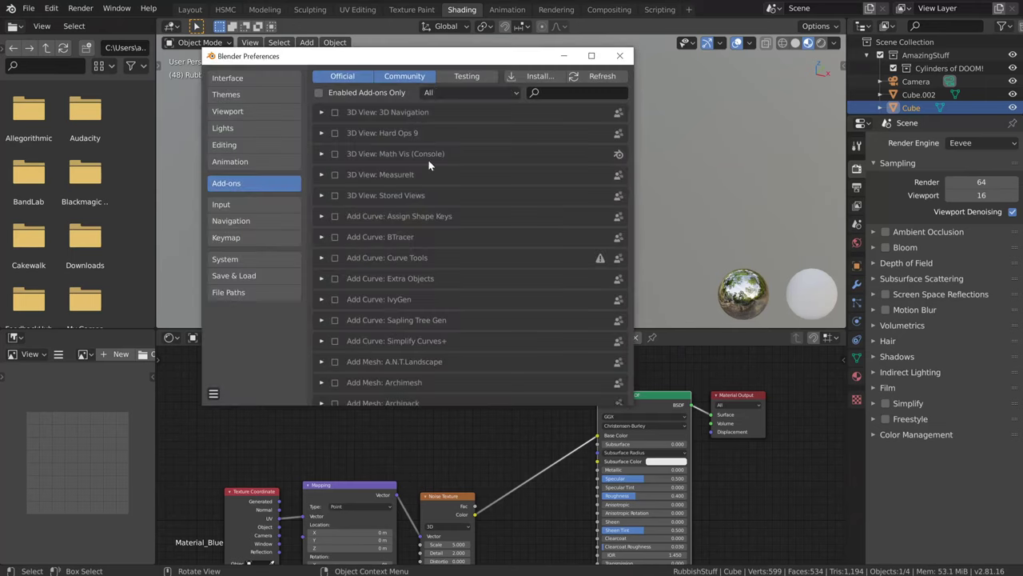
{"action": "left_click", "coordinate": [601, 91]}
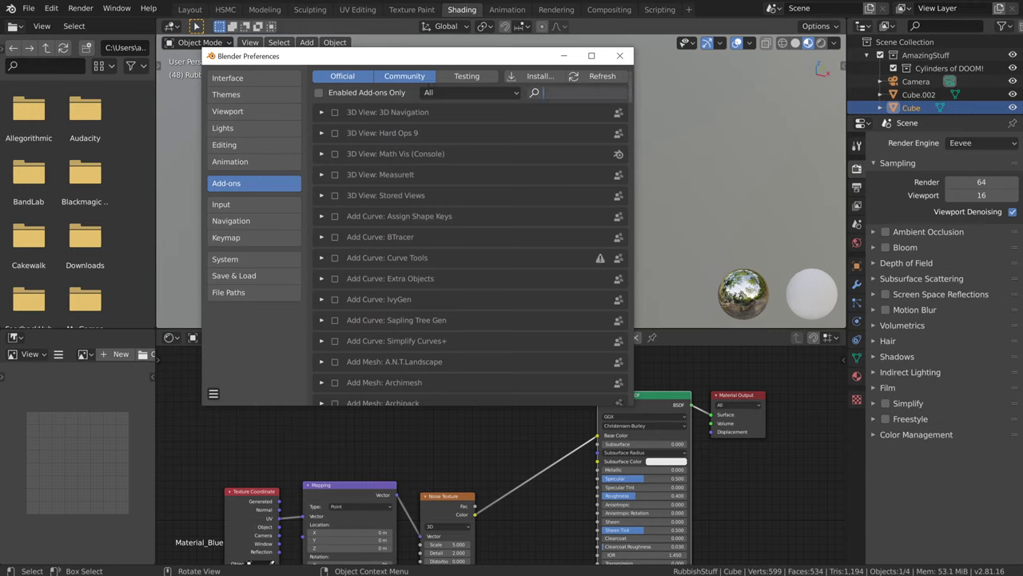
{"action": "type", "text": "images"}
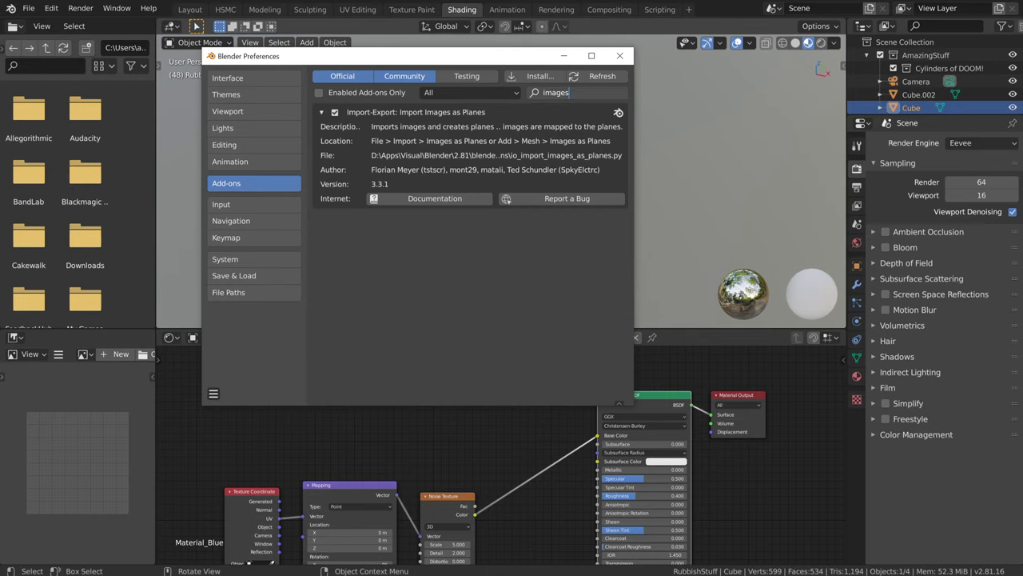
{"action": "left_click", "coordinate": [619, 55]}
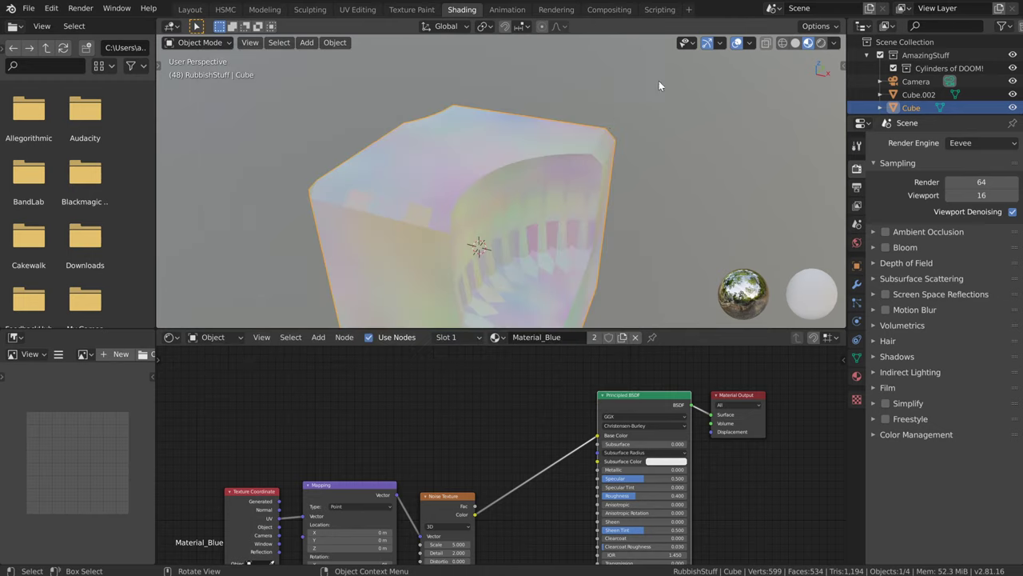
Step: Import EeveeStars0001-0201.mp4 from the renders folder using Images as Planes, with the material set to Shadeless
{"action": "left_click", "coordinate": [28, 8]}
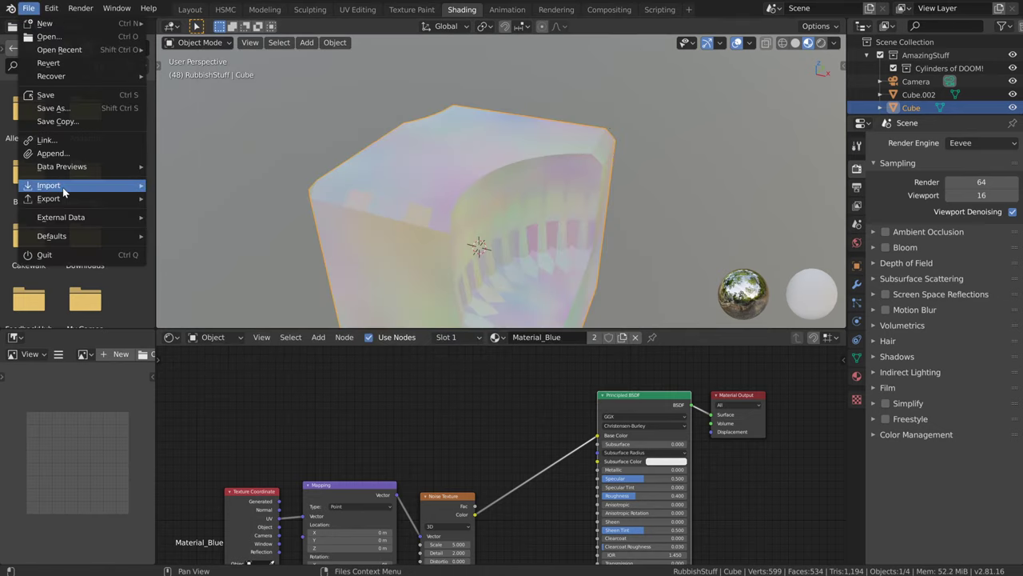
{"action": "mouse_move", "coordinate": [104, 190]}
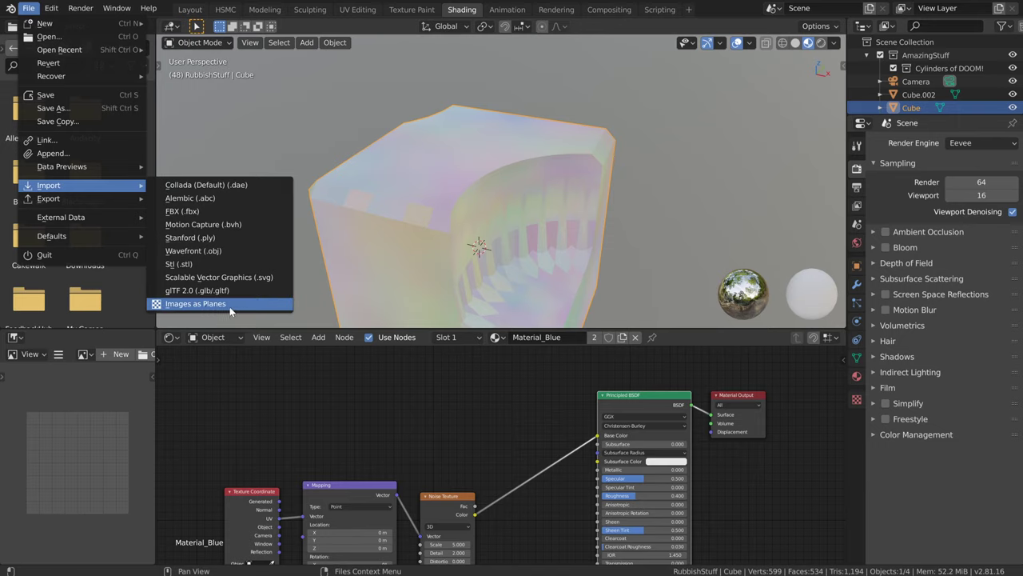
{"action": "key", "text": "shift+a"}
{"action": "mouse_move", "coordinate": [457, 175]}
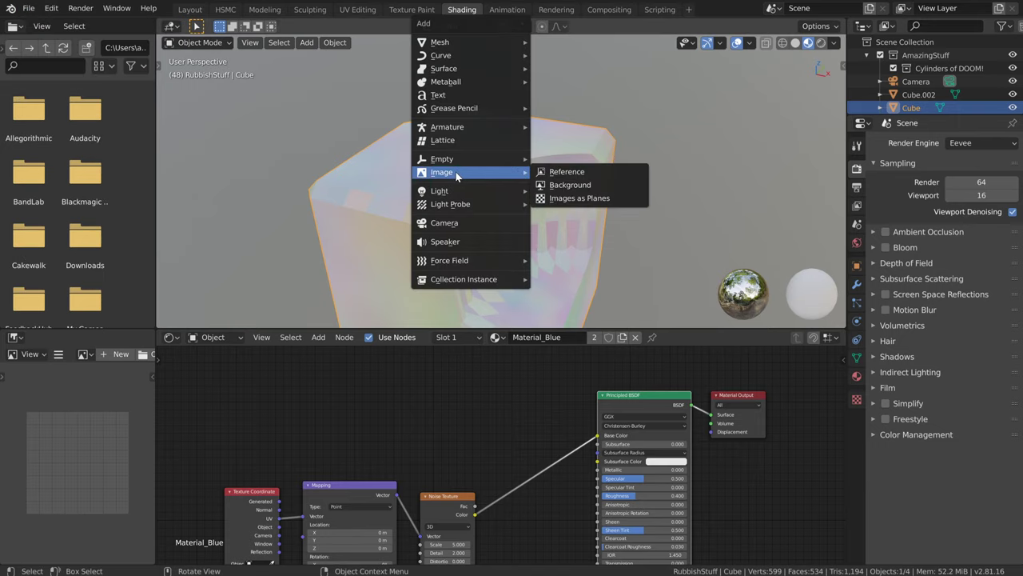
{"action": "left_click", "coordinate": [584, 200]}
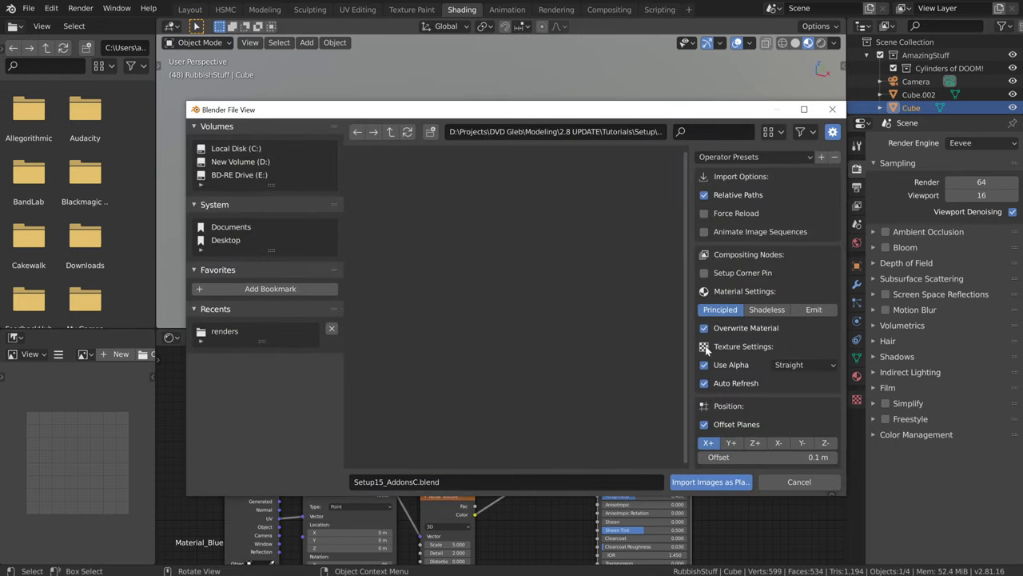
{"action": "scroll", "coordinate": [755, 265], "scroll_direction": "down", "scroll_amount": 4}
{"action": "scroll", "coordinate": [766, 269], "scroll_direction": "up", "scroll_amount": 4}
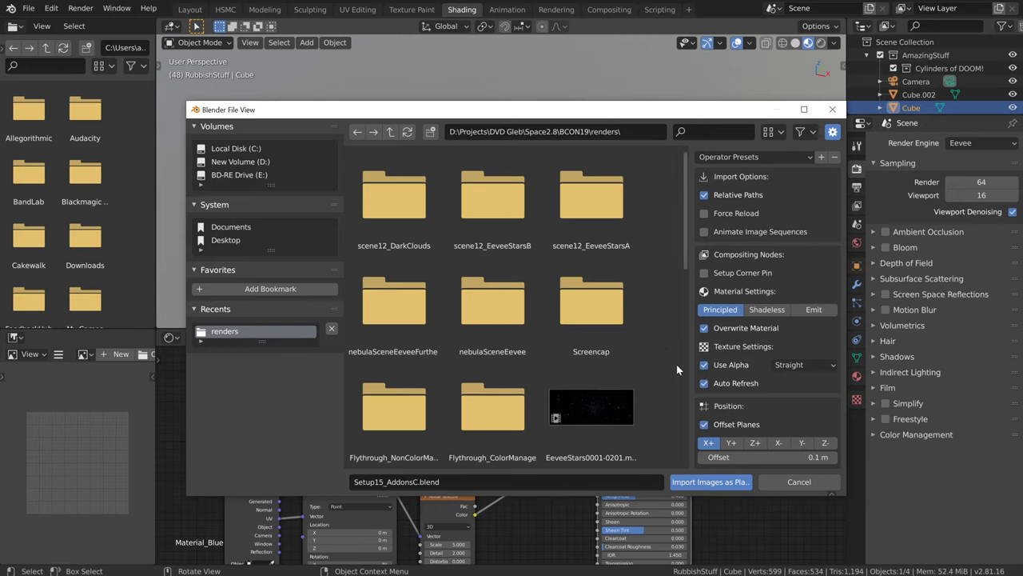
{"action": "left_click", "coordinate": [569, 421]}
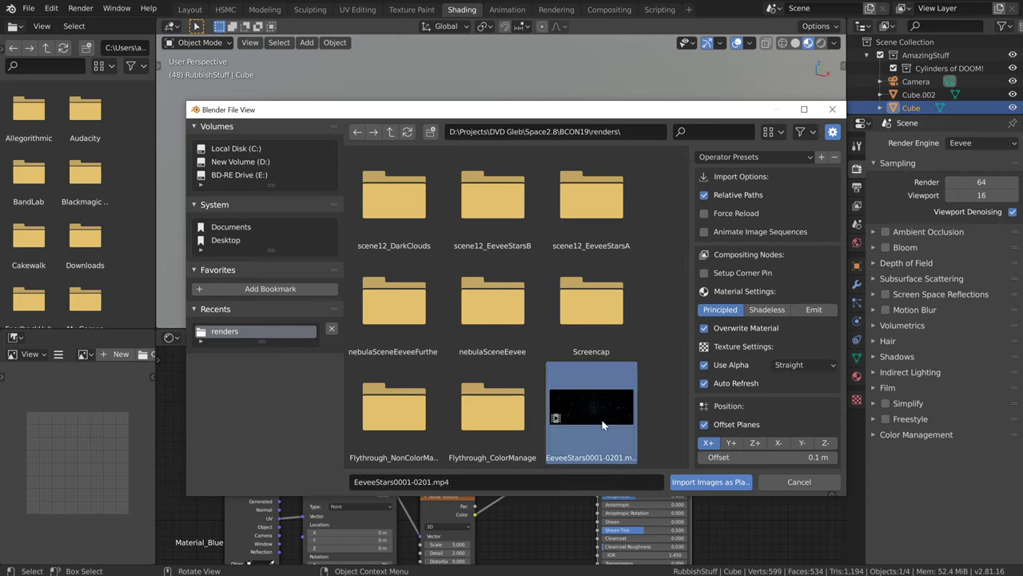
{"action": "left_click", "coordinate": [760, 311]}
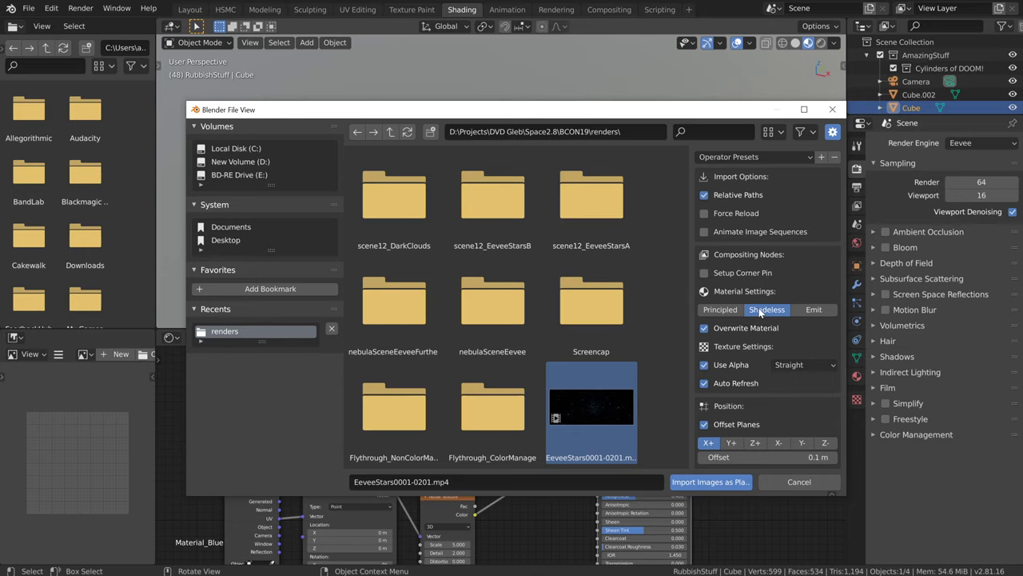
{"action": "left_click", "coordinate": [708, 483]}
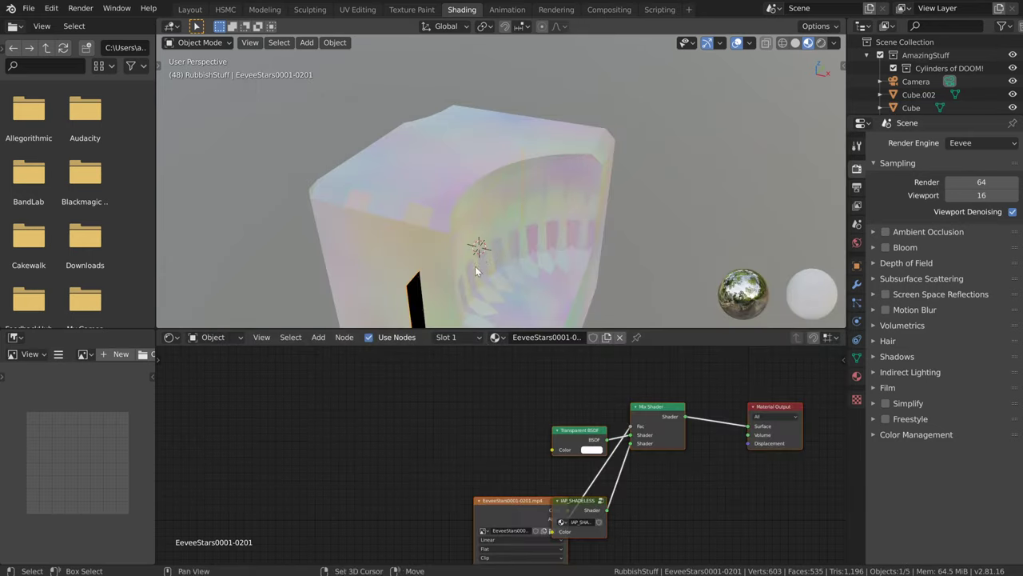
Step: Move the imported star video plane behind the cube and scale it up into a large backdrop
{"action": "middle_click_drag", "start_coordinate": [475, 270], "coordinate": [519, 214]}
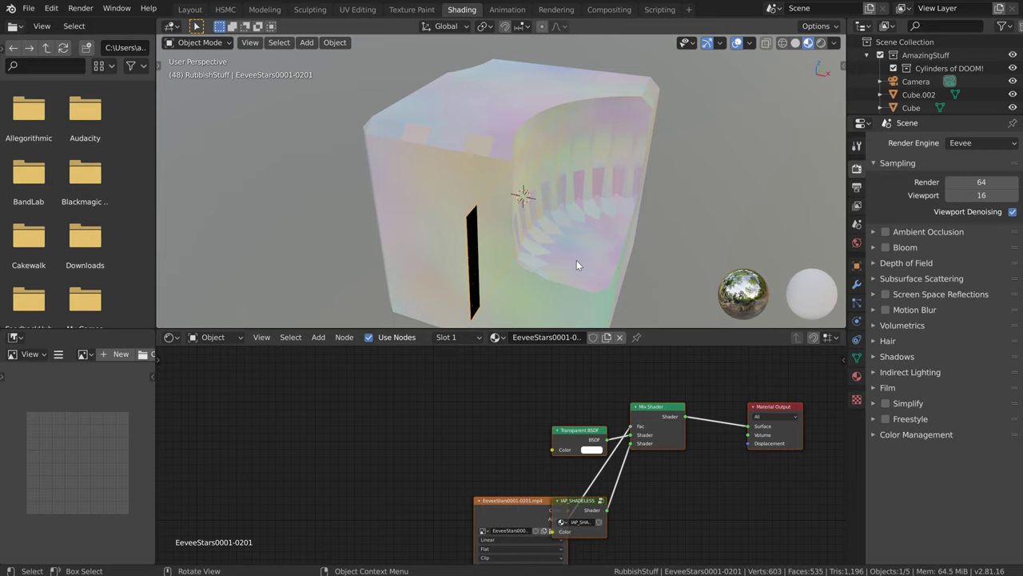
{"action": "key", "text": "g"}
{"action": "left_click", "coordinate": [288, 156]}
{"action": "middle_click_drag", "start_coordinate": [288, 155], "coordinate": [473, 177]}
{"action": "key", "text": "s"}
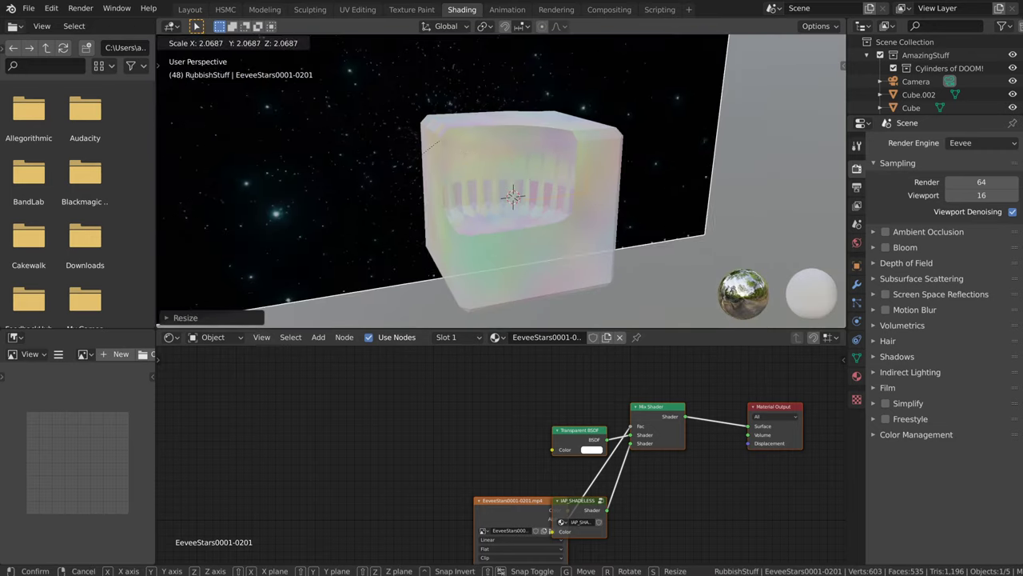
{"action": "left_click", "coordinate": [483, 230]}
Step: Play the animation and view the star video behind the cube from different angles
{"action": "middle_click_drag", "start_coordinate": [482, 230], "coordinate": [446, 252]}
{"action": "scroll", "coordinate": [480, 207], "scroll_direction": "up", "scroll_amount": 5}
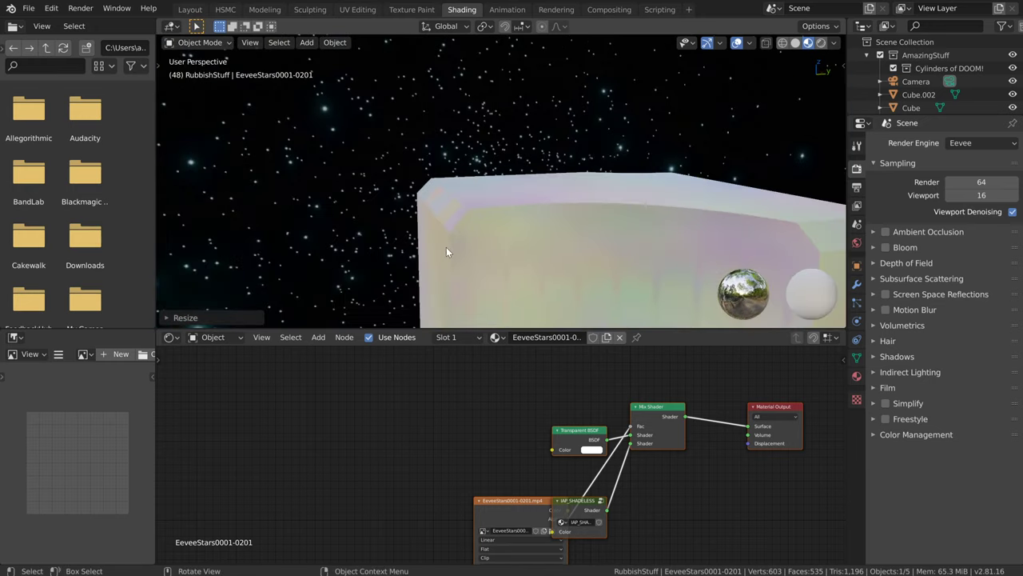
{"action": "key", "text": "space"}
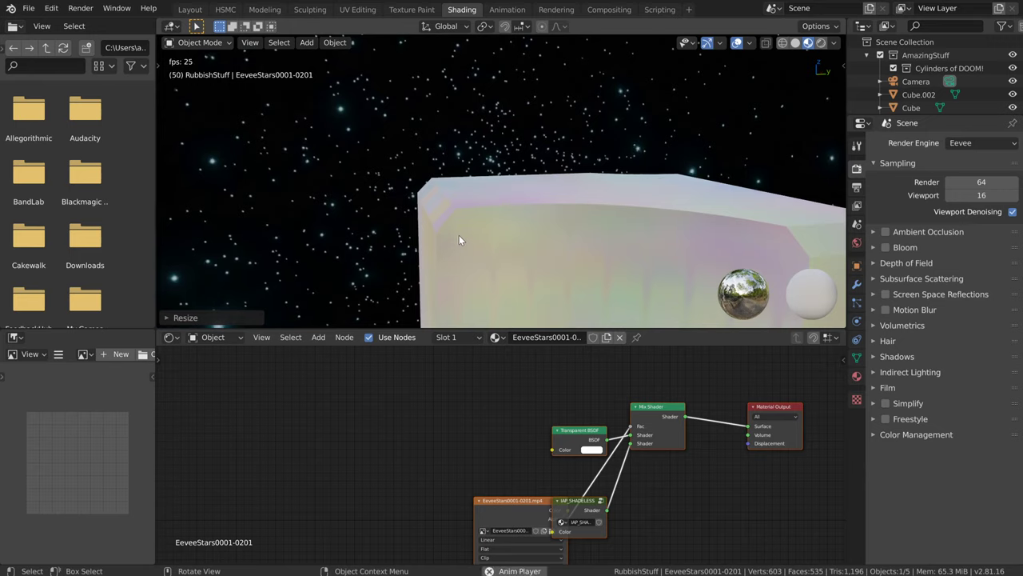
{"action": "middle_click_drag", "start_coordinate": [577, 230], "coordinate": [466, 224]}
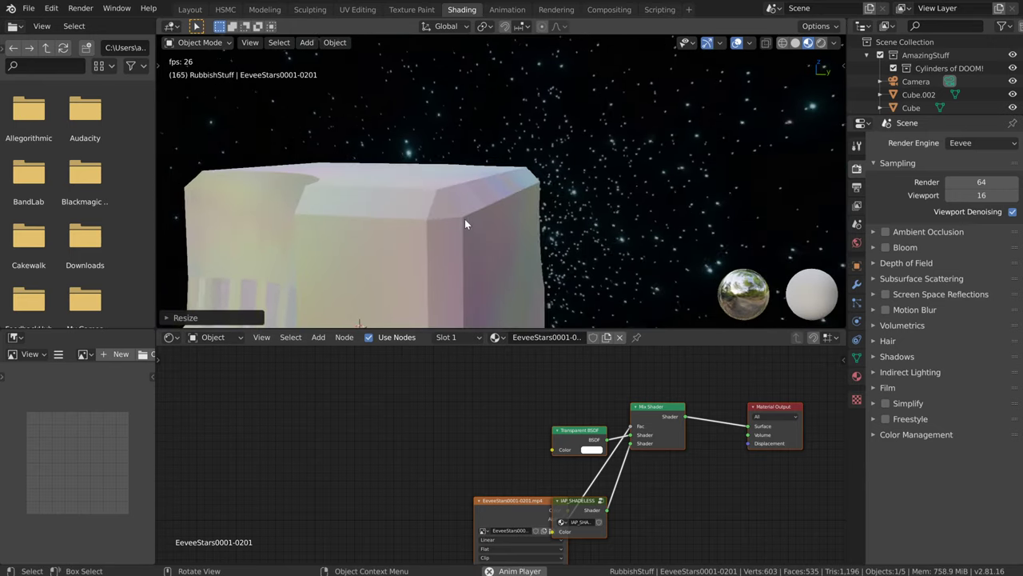